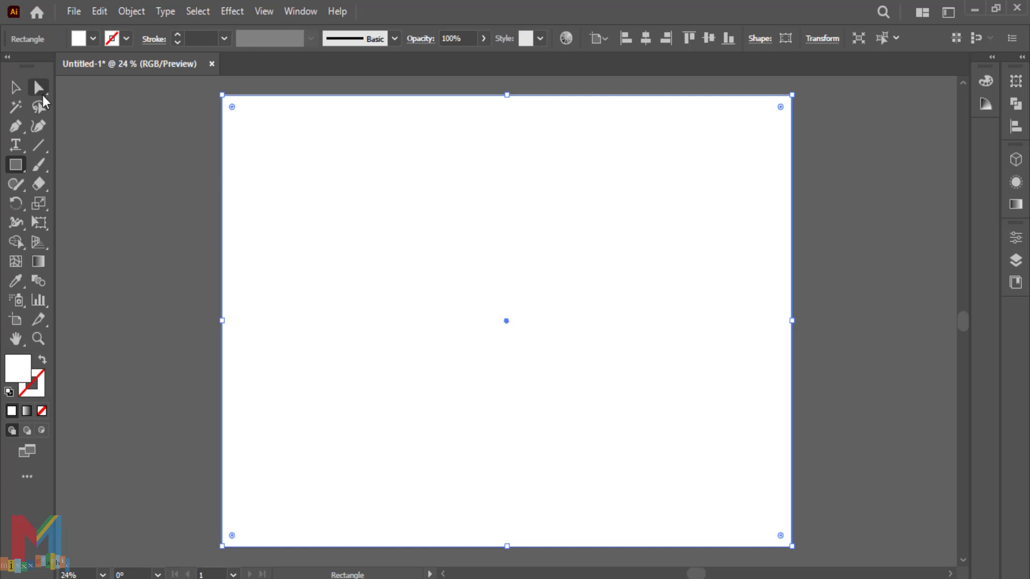
- Fill the artboard-sized background rectangle with the coral pink colour ff7680
{"action": "left_click", "coordinate": [15, 87]}
{"action": "left_click", "coordinate": [93, 39]}
{"action": "left_click", "coordinate": [116, 65]}
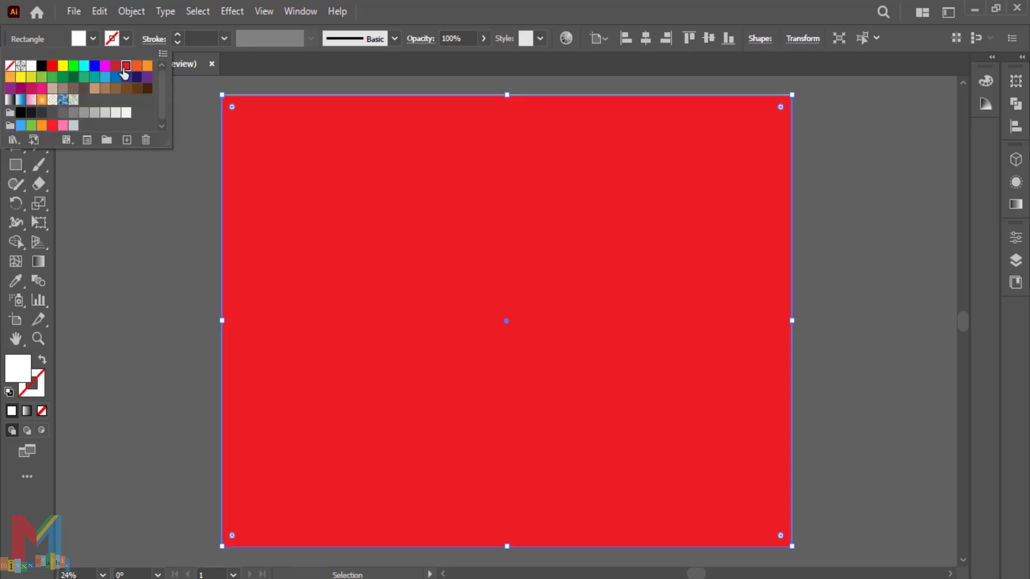
{"action": "double_click", "coordinate": [25, 359]}
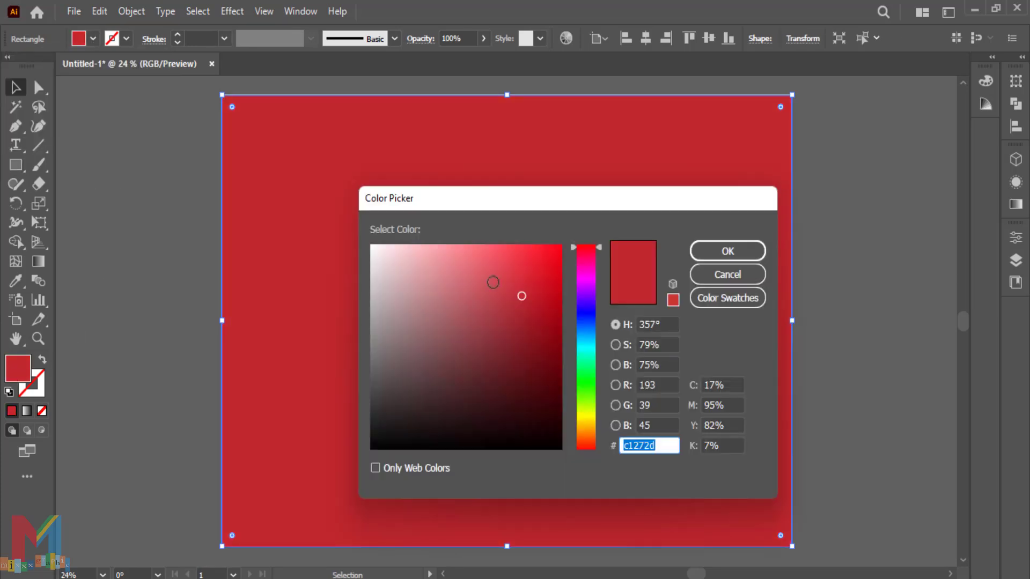
{"action": "type", "text": "ff7680"}
{"action": "left_click", "coordinate": [736, 250]}
{"action": "left_click", "coordinate": [866, 219]}
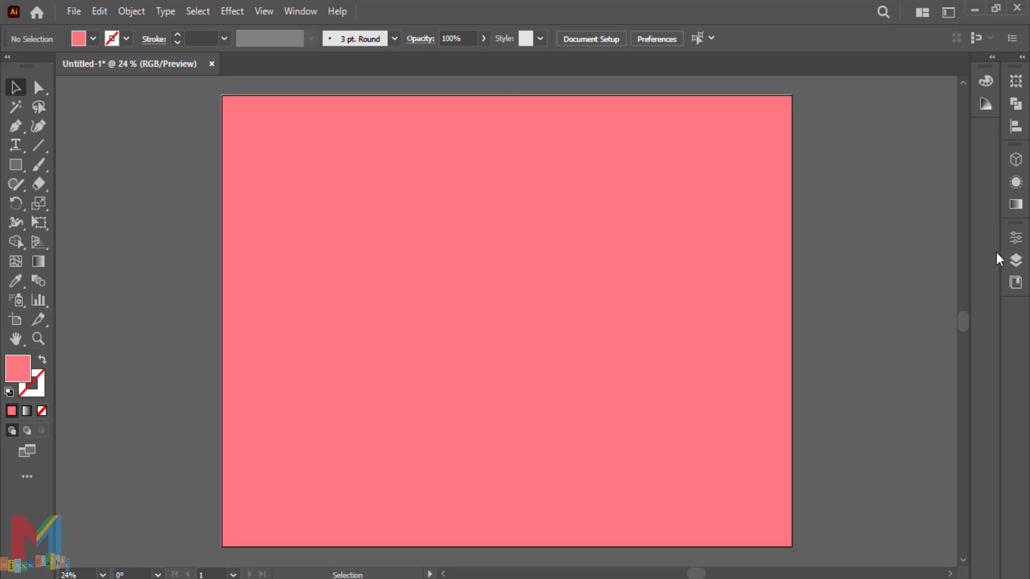
- Check the pink background rectangle in the layer list and lock it
{"action": "key", "text": "ctrl+a"}
{"action": "left_click", "coordinate": [1014, 262]}
{"action": "left_click", "coordinate": [868, 256]}
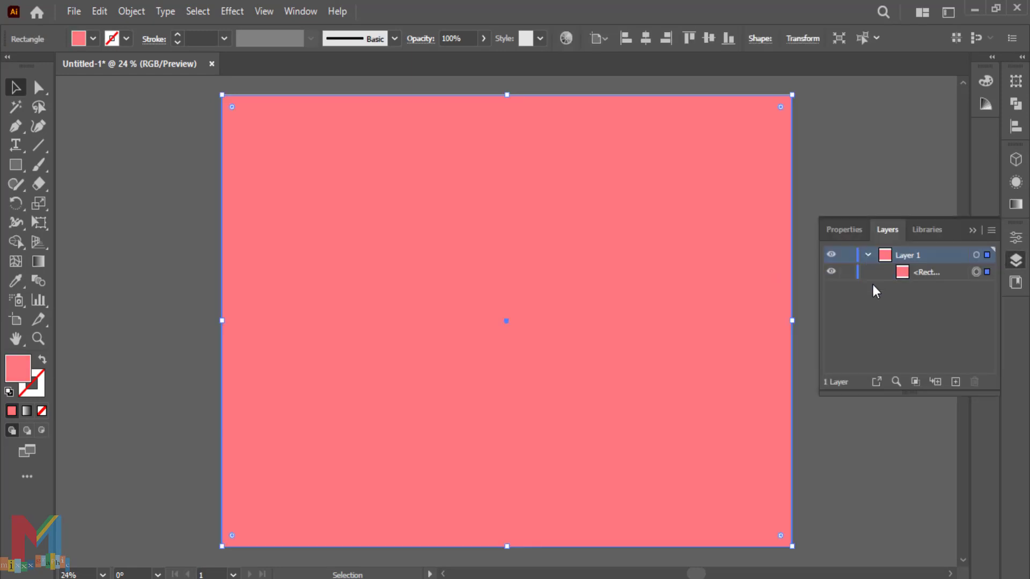
{"action": "key", "text": "ctrl+2"}
{"action": "left_click", "coordinate": [969, 236]}
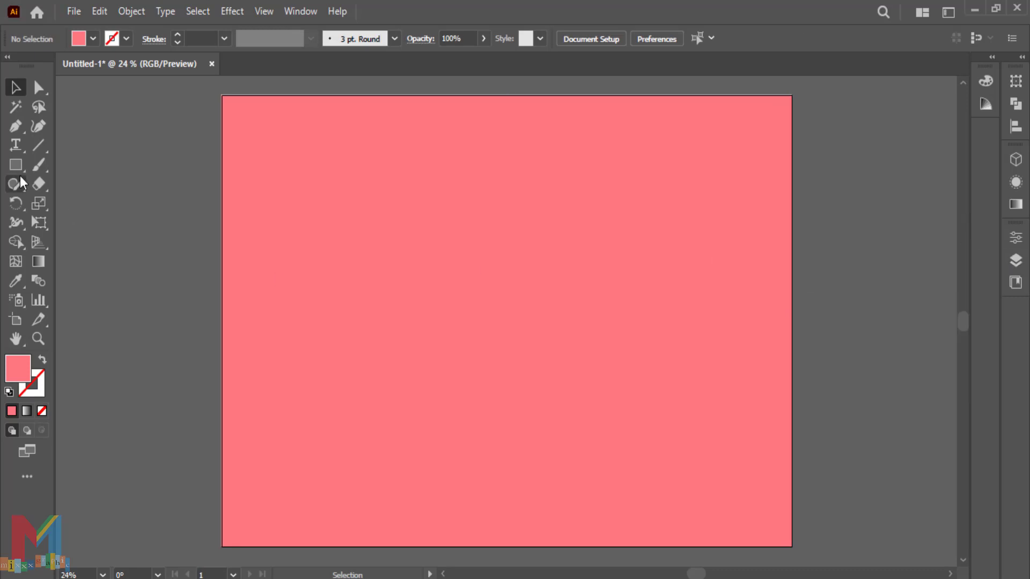
- Draw a large ellipse on the artboard's left half and fill it with light blue
{"action": "left_click_drag", "start_coordinate": [15, 165], "coordinate": [66, 206]}
{"action": "left_click_drag", "start_coordinate": [493, 213], "coordinate": [333, 322]}
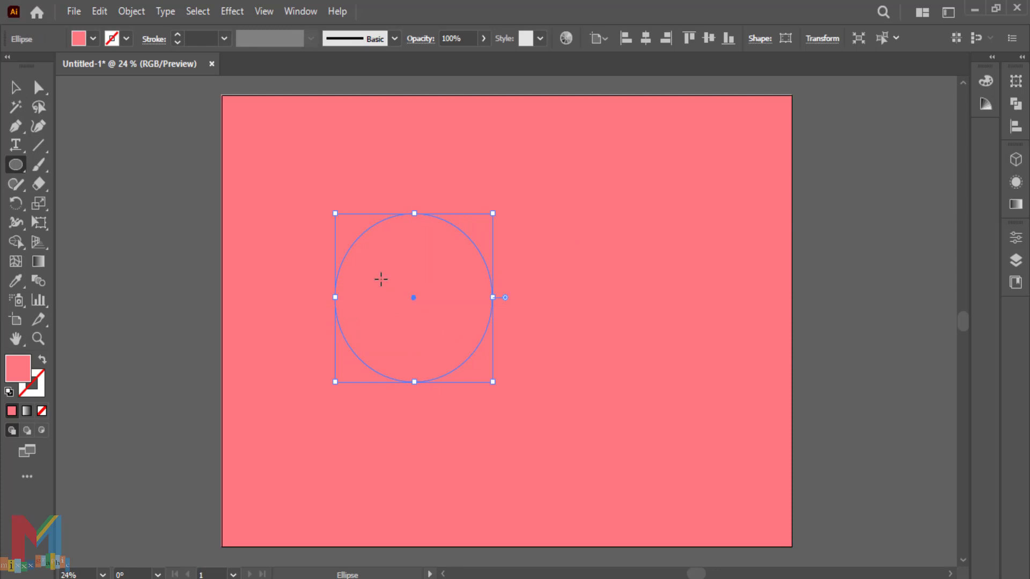
{"action": "left_click", "coordinate": [93, 39]}
{"action": "left_click", "coordinate": [104, 80]}
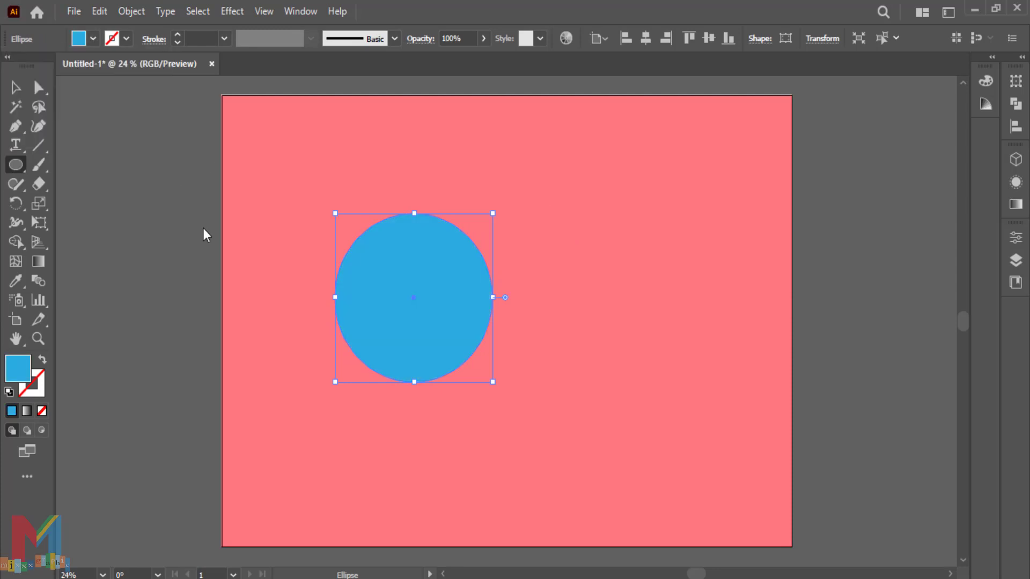
- Move the blue ellipse up and left, closer to the artboard's upper-left corner
{"action": "key", "text": "ctrl+="}
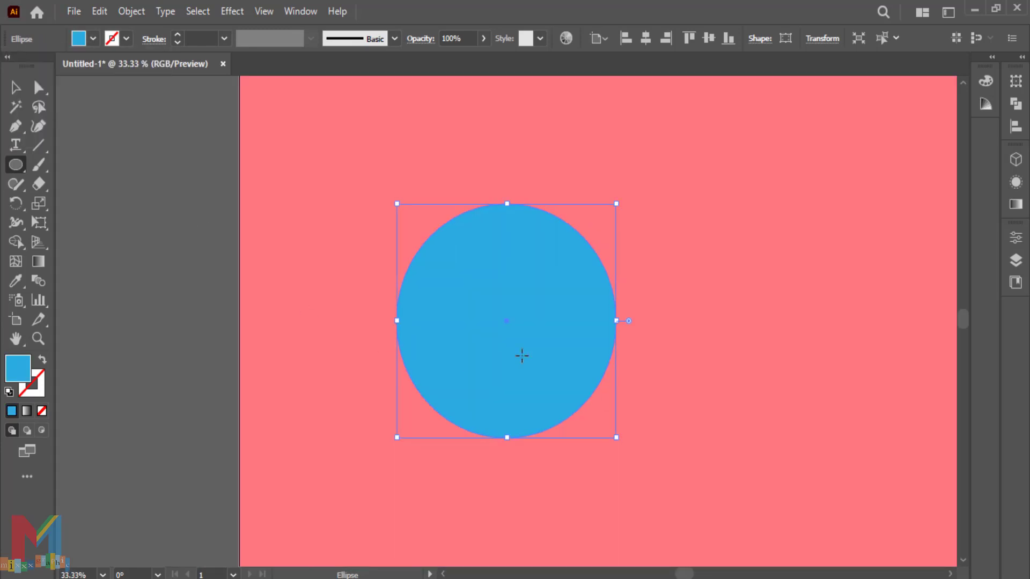
{"action": "left_click_drag", "start_coordinate": [519, 344], "coordinate": [363, 262]}
{"action": "key", "text": "ctrl+z"}
{"action": "left_click", "coordinate": [16, 87]}
{"action": "scroll", "coordinate": [362, 263], "scroll_direction": "up", "scroll_amount": 2}
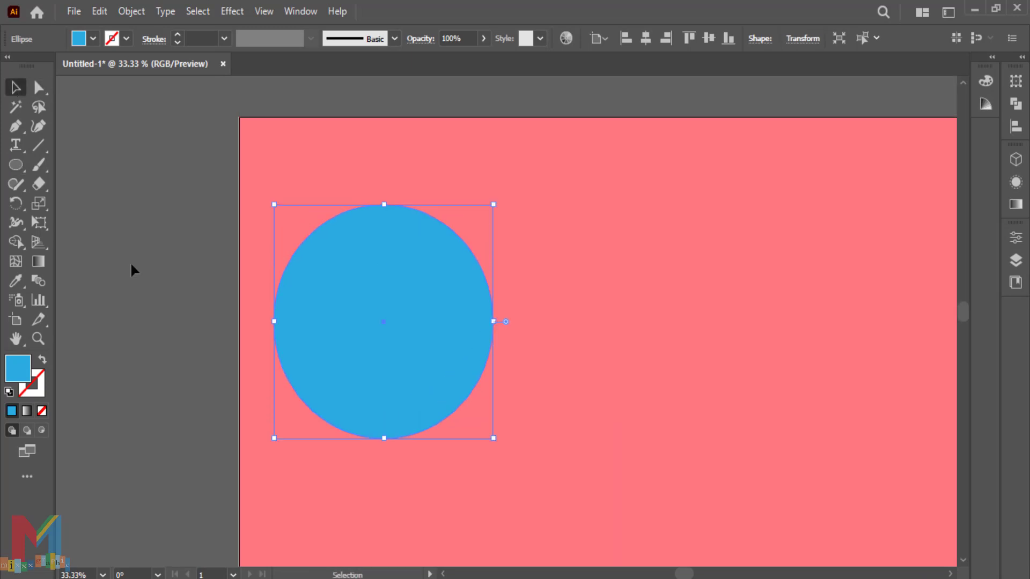
- Draw an upright rectangle inside the blue ellipse and fill it with white
{"action": "left_click_drag", "start_coordinate": [15, 165], "coordinate": [89, 165]}
{"action": "left_click_drag", "start_coordinate": [445, 255], "coordinate": [334, 409]}
{"action": "left_click", "coordinate": [92, 39]}
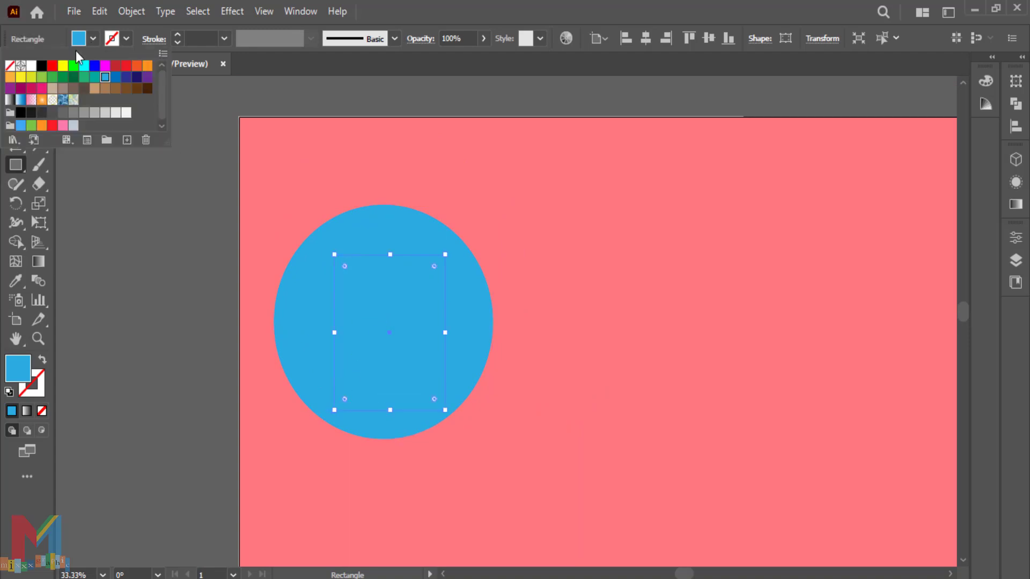
{"action": "left_click", "coordinate": [31, 65]}
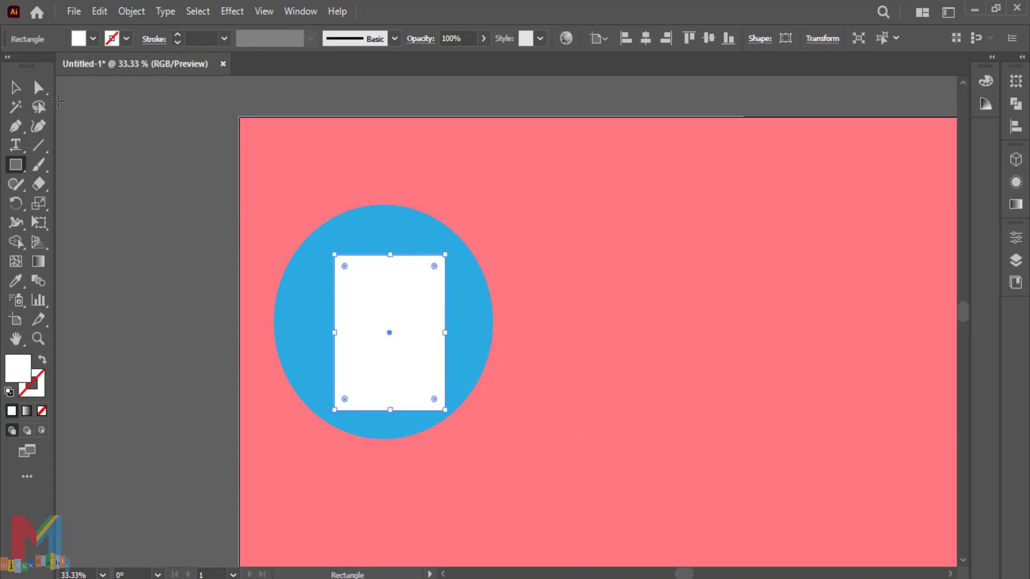
- Round all four corners of the white rectangle slightly and centre it on the blue ellipse
{"action": "left_click", "coordinate": [38, 87]}
{"action": "left_click_drag", "start_coordinate": [347, 264], "coordinate": [351, 268]}
{"action": "key", "text": "ctrl+shift+a"}
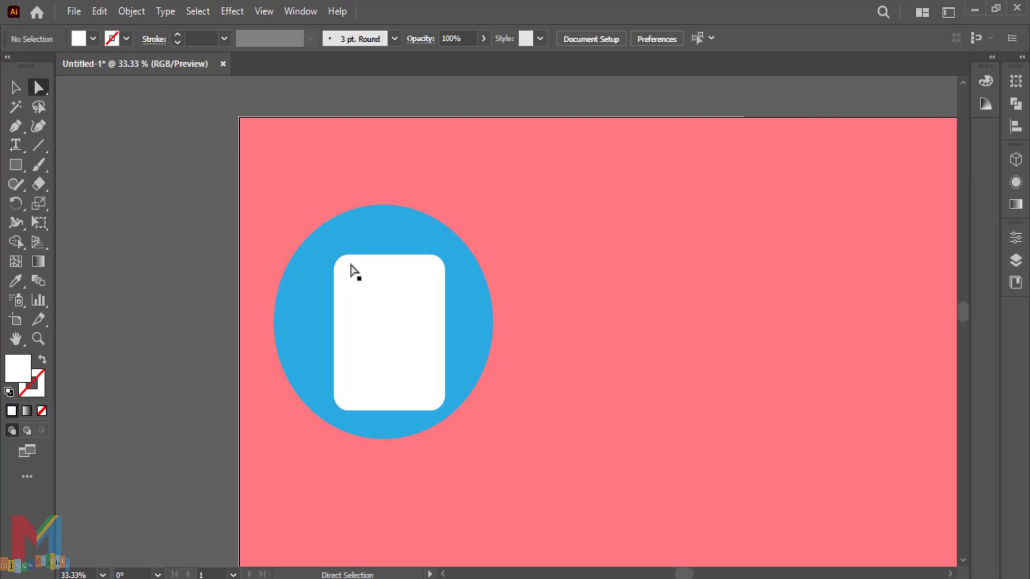
{"action": "left_click", "coordinate": [14, 91]}
{"action": "left_click_drag", "start_coordinate": [405, 329], "coordinate": [398, 317]}
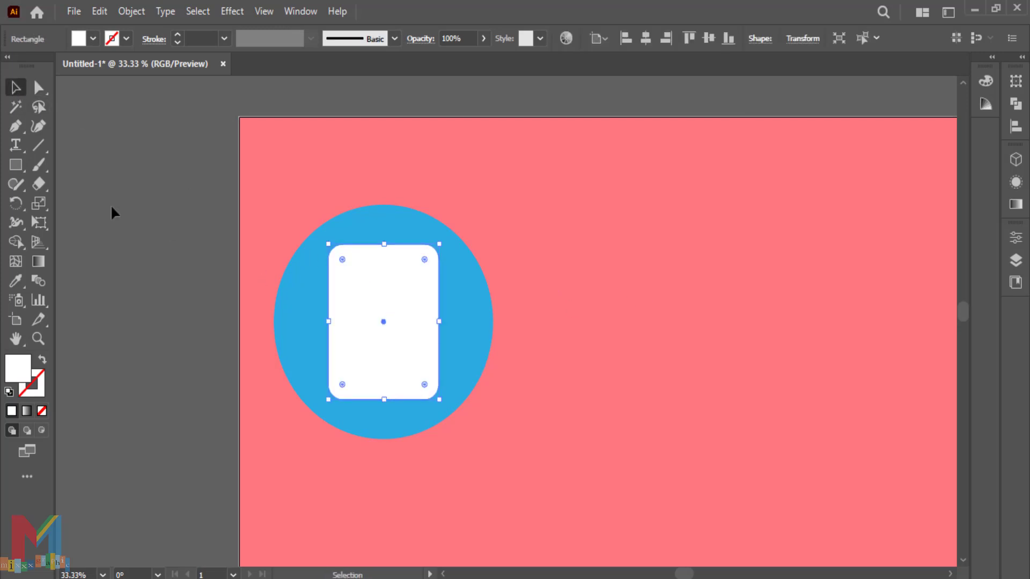
{"action": "key", "text": "ctrl+shift+a"}
- Draw a small horizontal rectangle across the white page's left edge near its top and round its corners to 7.0714 px
{"action": "key", "text": "ctrl+plus"}
{"action": "left_click_drag", "start_coordinate": [120, 274], "coordinate": [332, 316]}
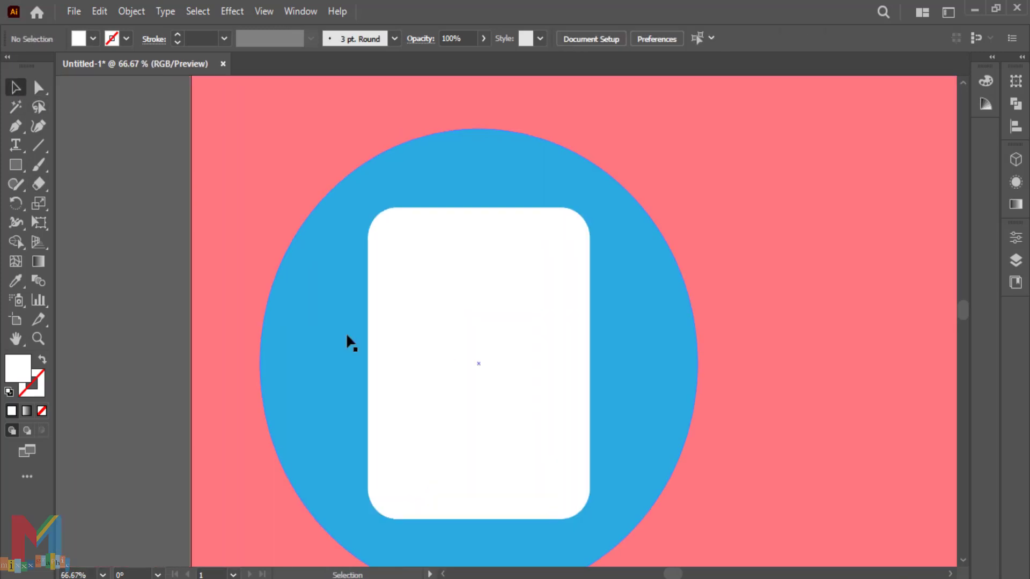
{"action": "left_click", "coordinate": [15, 165]}
{"action": "left_click_drag", "start_coordinate": [383, 255], "coordinate": [358, 265]}
{"action": "left_click", "coordinate": [37, 87]}
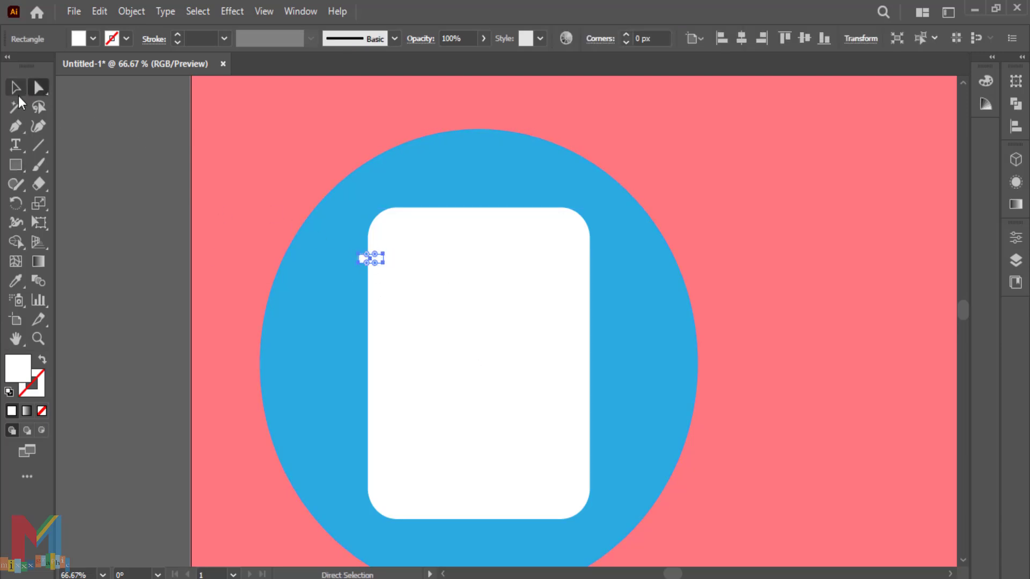
{"action": "left_click_drag", "start_coordinate": [364, 262], "coordinate": [367, 264]}
- Fill the small rounded bar with dark grey and deselect it
{"action": "left_click", "coordinate": [93, 39]}
{"action": "left_click", "coordinate": [62, 112]}
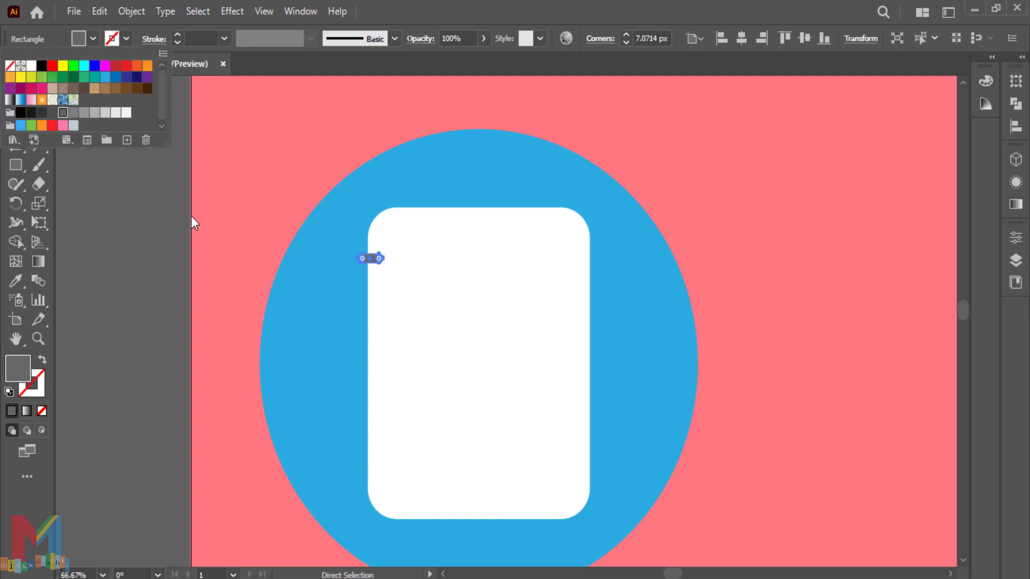
{"action": "left_click", "coordinate": [168, 214]}
{"action": "left_click", "coordinate": [167, 214]}
- Duplicate the grey bar 15 times at equal spacing down the page's left edge to form a spiral binding
{"action": "scroll", "coordinate": [173, 194], "scroll_direction": "down", "scroll_amount": 2}
{"action": "left_click_drag", "start_coordinate": [375, 203], "coordinate": [375, 217]}
{"action": "key", "text": "ctrl+d"}
{"action": "key", "text": "ctrl+d"}
{"action": "key", "text": "ctrl+d"}
{"action": "key", "text": "ctrl+d"}
{"action": "key", "text": "ctrl+d"}
{"action": "key", "text": "ctrl+d"}
{"action": "key", "text": "ctrl+d"}
{"action": "key", "text": "ctrl+d"}
{"action": "key", "text": "ctrl+d"}
{"action": "key", "text": "ctrl+d"}
{"action": "key", "text": "ctrl+d"}
{"action": "key", "text": "ctrl+d"}
{"action": "key", "text": "ctrl+d"}
{"action": "key", "text": "ctrl+d"}
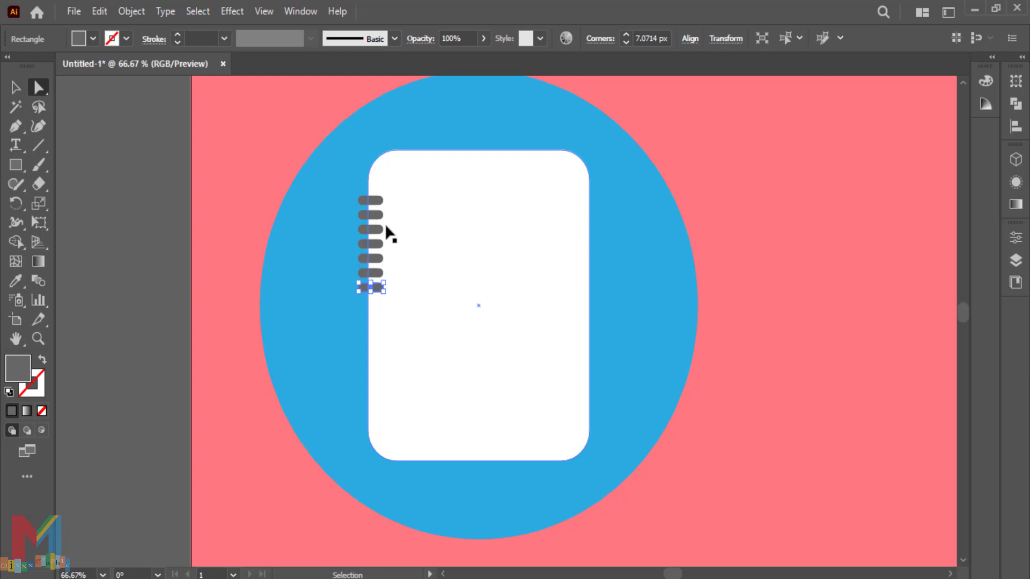
{"action": "left_click", "coordinate": [188, 221]}
- Add the letter B on the white page and scale it up to about 334 pt
{"action": "left_click", "coordinate": [9, 148]}
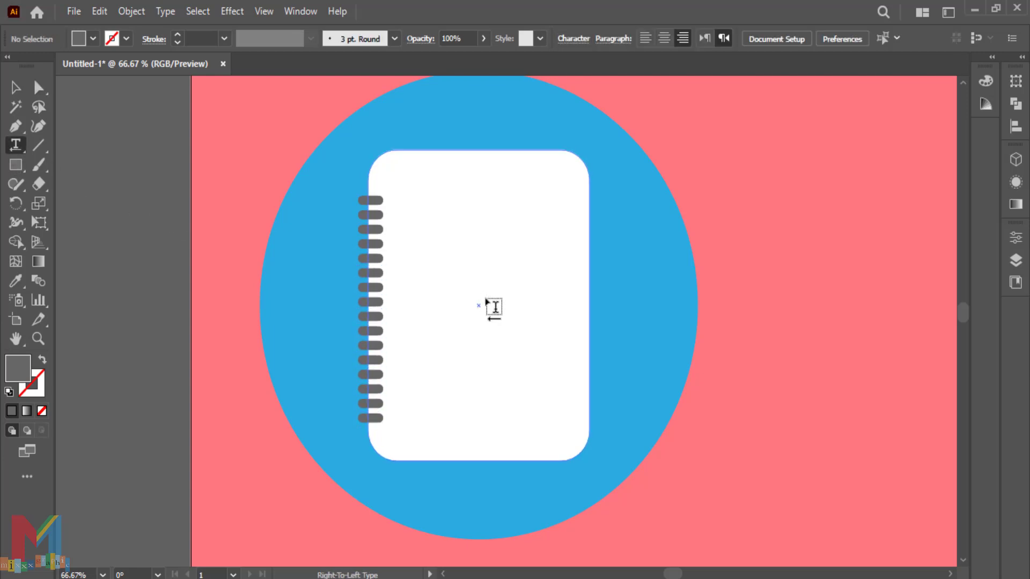
{"action": "left_click", "coordinate": [484, 301]}
{"action": "key", "text": "Escape"}
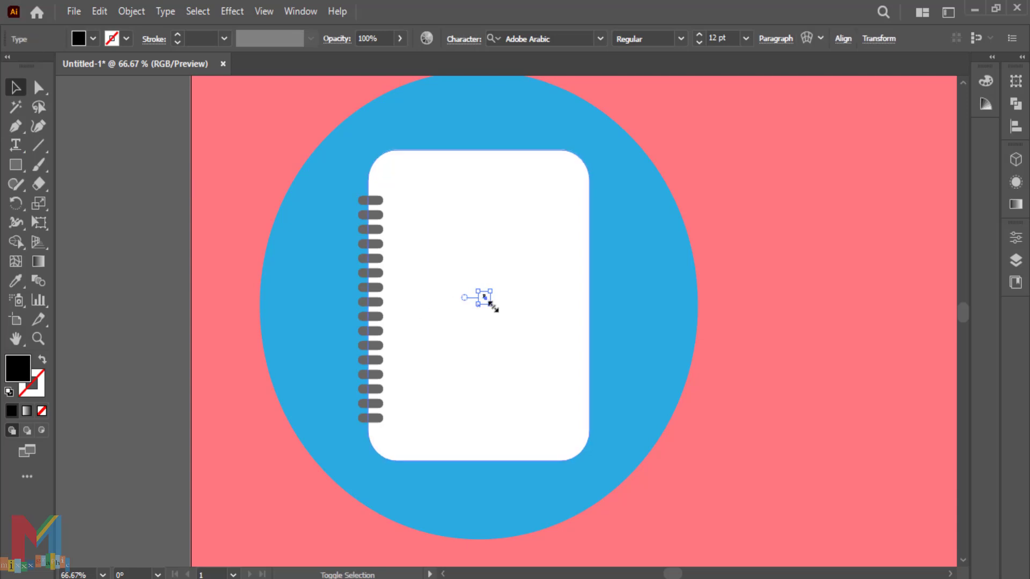
{"action": "left_click_drag", "start_coordinate": [492, 305], "coordinate": [342, 175]}
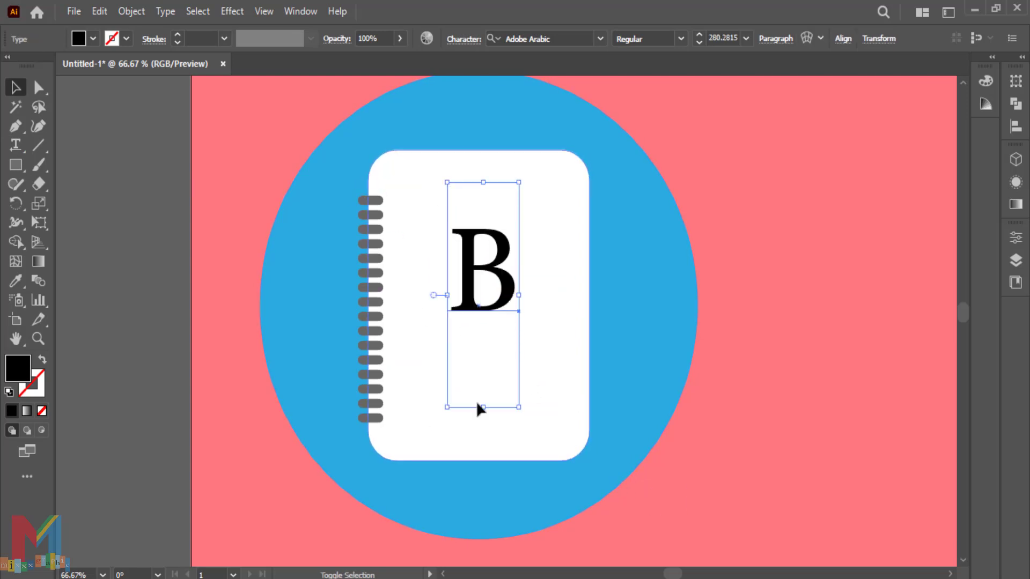
{"action": "left_click_drag", "start_coordinate": [519, 407], "coordinate": [548, 442]}
- Change the letter B's font to Be My Glittertine and position it at the middle of the white page
{"action": "left_click", "coordinate": [600, 39]}
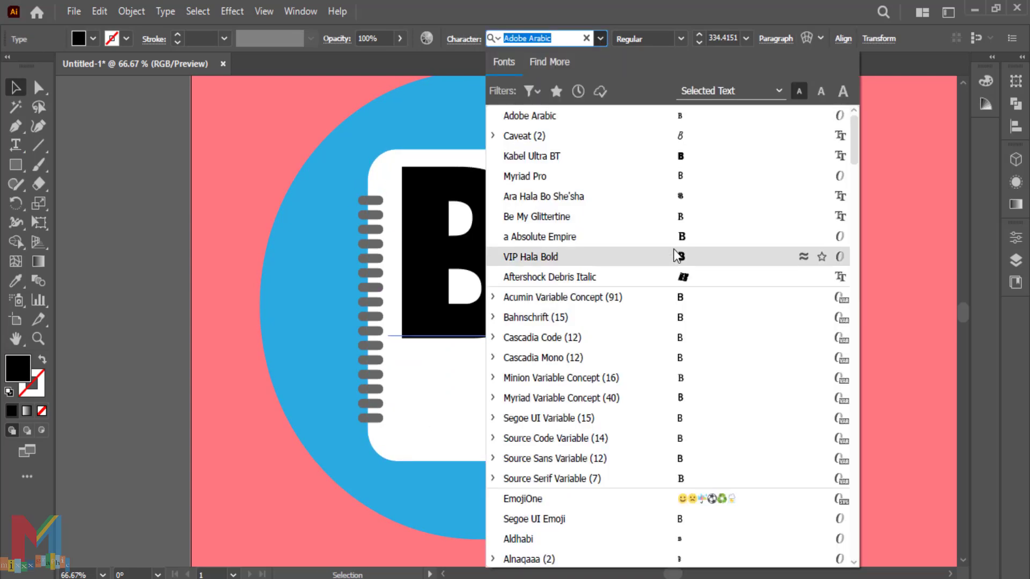
{"action": "left_click", "coordinate": [676, 217]}
{"action": "left_click_drag", "start_coordinate": [531, 308], "coordinate": [532, 363]}
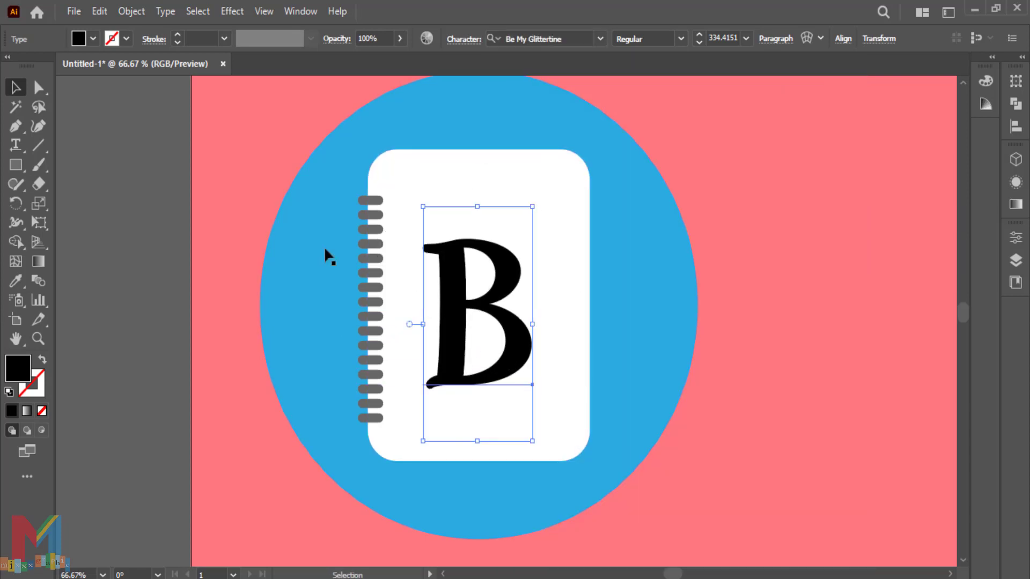
- Fill the letter B with the same light blue as the ellipse
{"action": "left_click", "coordinate": [92, 39]}
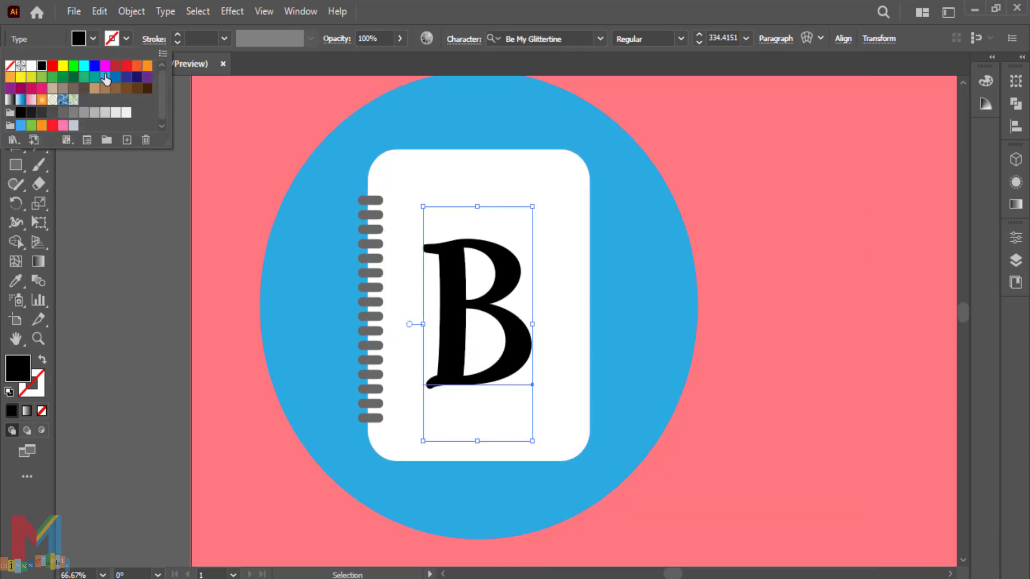
{"action": "left_click", "coordinate": [106, 80]}
{"action": "left_click", "coordinate": [758, 242]}
{"action": "left_click", "coordinate": [758, 243]}
- Draw a closed long-shadow shape with the Pen tool from the page's top-right corner past the ellipse to its bottom-left corner
{"action": "key", "text": "ctrl+minus"}
{"action": "key", "text": "ctrl+minus"}
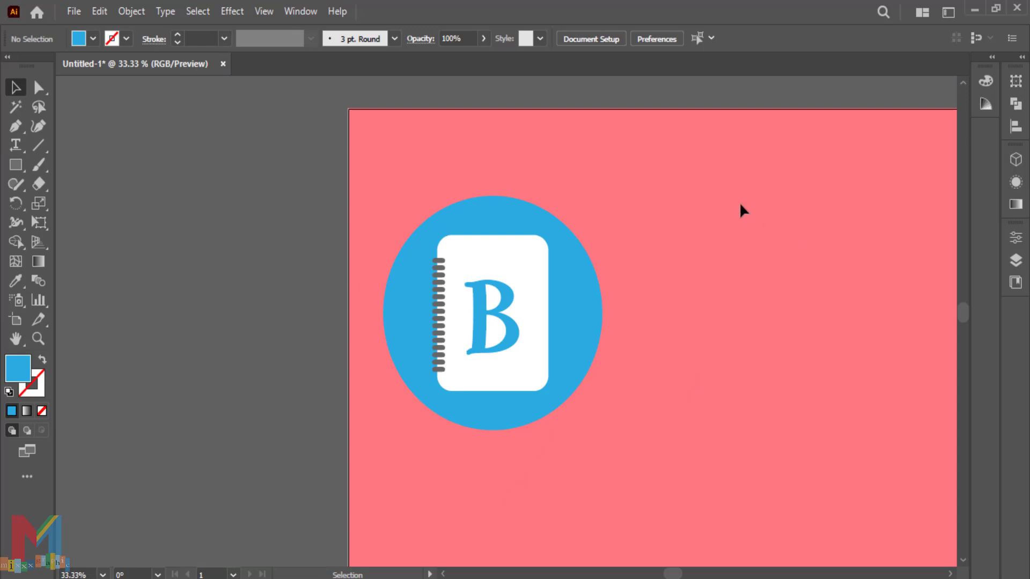
{"action": "key", "text": "p"}
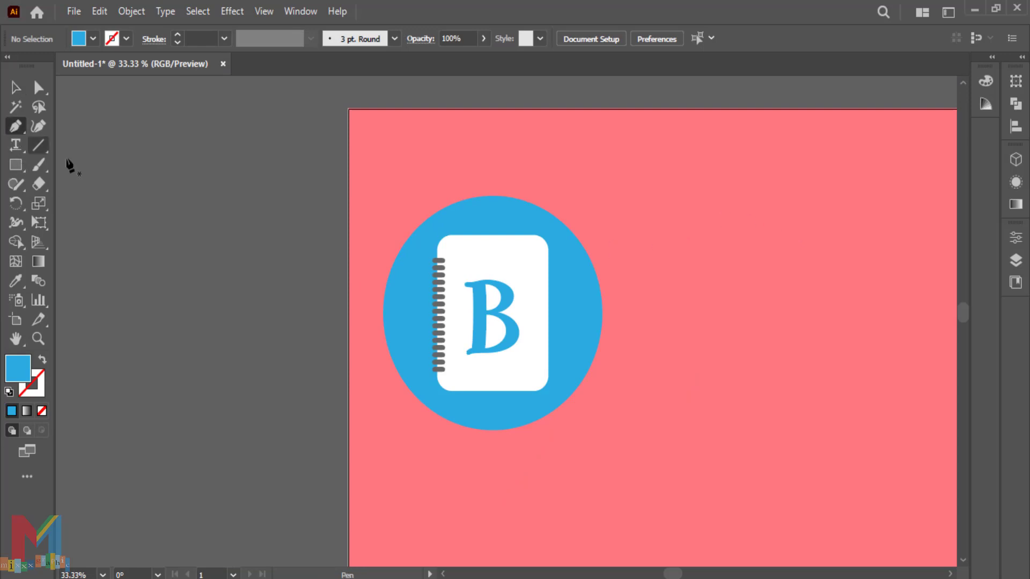
{"action": "left_click", "coordinate": [540, 245]}
{"action": "left_click", "coordinate": [628, 354]}
{"action": "left_click", "coordinate": [629, 415]}
{"action": "left_click_drag", "start_coordinate": [603, 456], "coordinate": [593, 461]}
{"action": "left_click", "coordinate": [551, 470]}
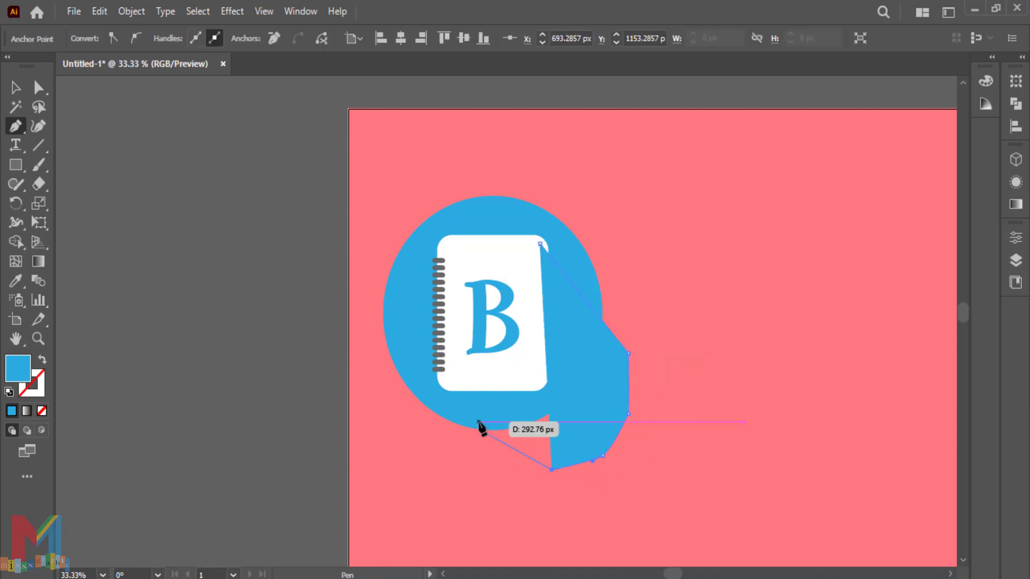
{"action": "left_click", "coordinate": [440, 375]}
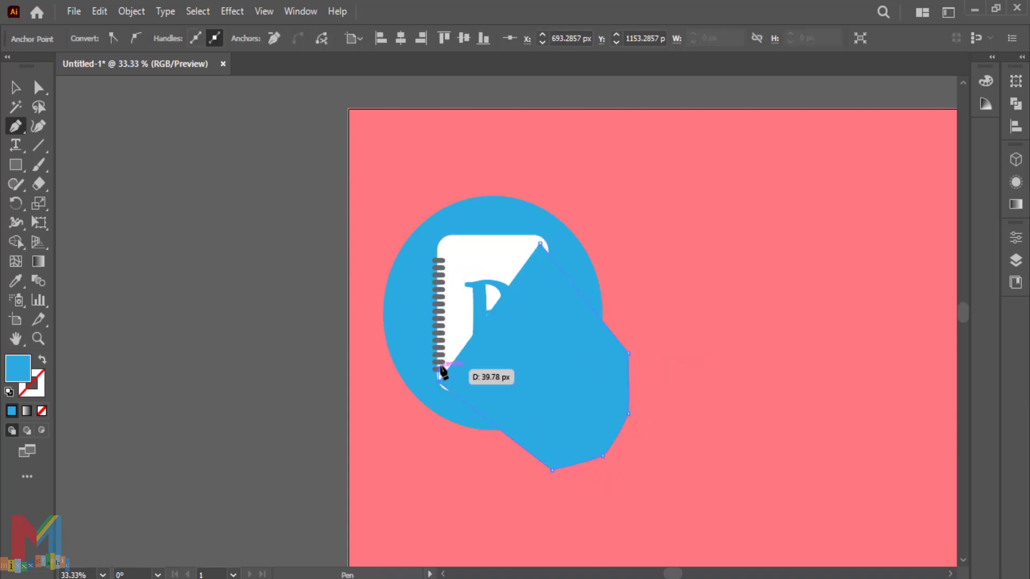
{"action": "left_click", "coordinate": [540, 245]}
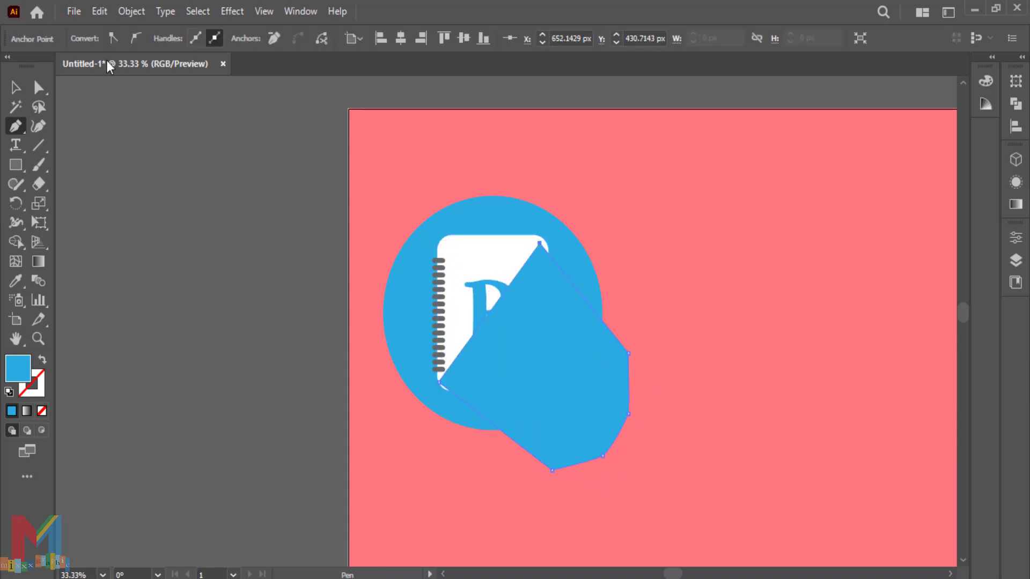
{"action": "left_click", "coordinate": [16, 88]}
{"action": "left_click", "coordinate": [97, 113]}
- Fill the long-shadow shape with near-black
{"action": "left_click", "coordinate": [581, 393]}
{"action": "left_click", "coordinate": [92, 39]}
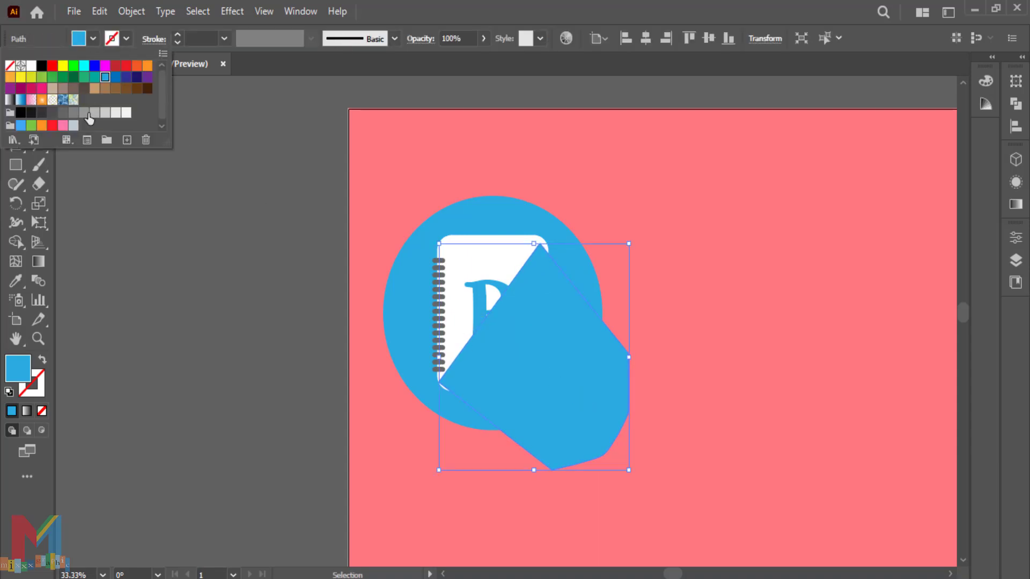
{"action": "left_click", "coordinate": [37, 112]}
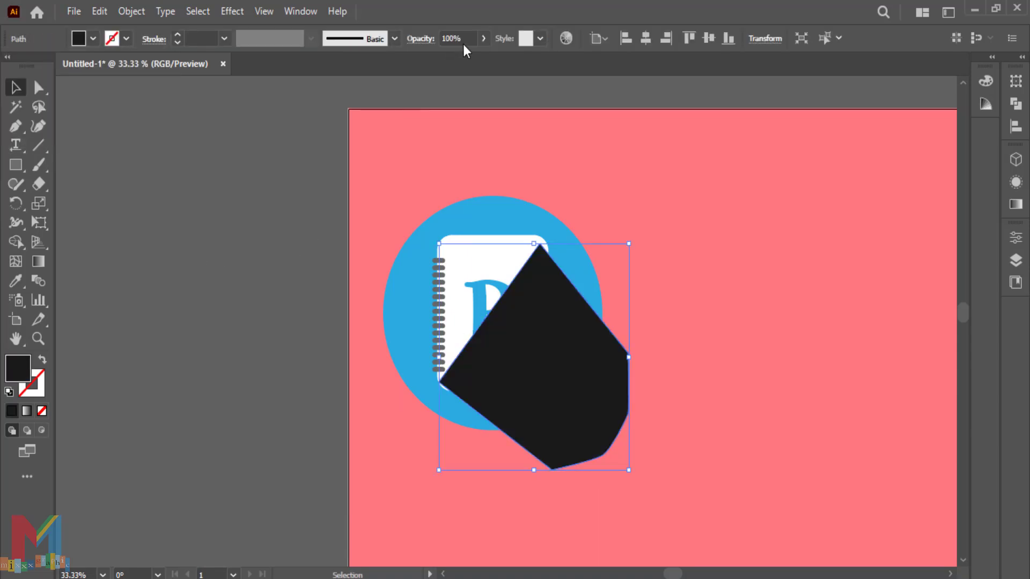
- Set the shadow shape's blending mode to Multiply and its opacity to 39%
{"action": "left_click", "coordinate": [422, 40]}
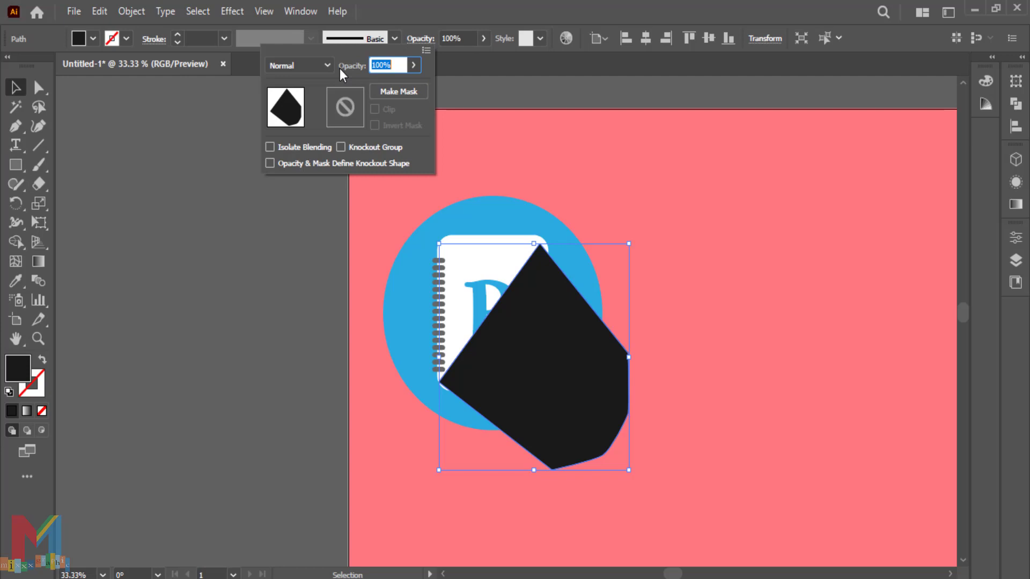
{"action": "left_click", "coordinate": [313, 67]}
{"action": "left_click", "coordinate": [308, 125]}
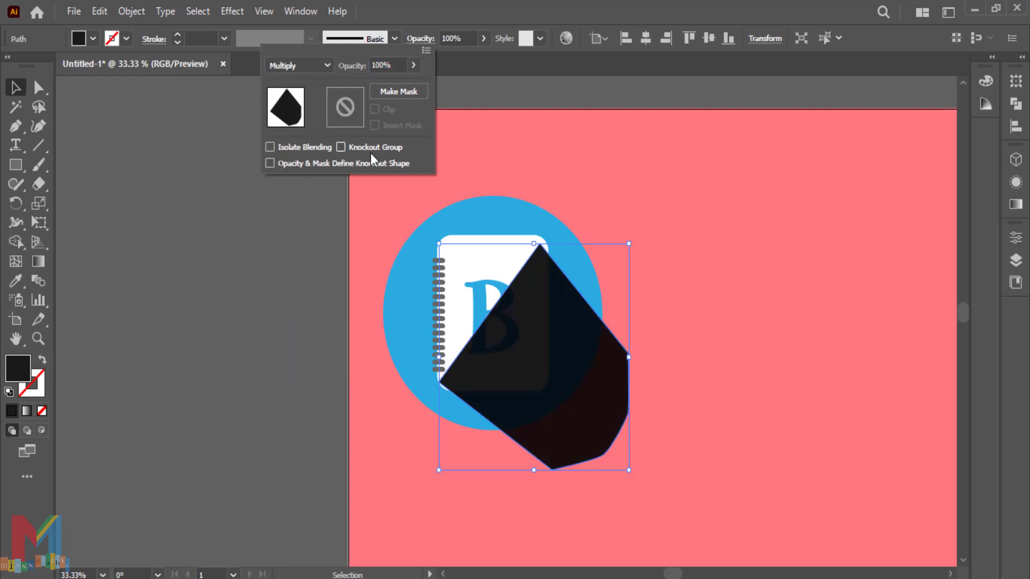
{"action": "left_click", "coordinate": [483, 42]}
{"action": "left_click", "coordinate": [484, 44]}
{"action": "left_click", "coordinate": [483, 40]}
{"action": "left_click_drag", "start_coordinate": [483, 59], "coordinate": [450, 57]}
{"action": "left_click", "coordinate": [606, 171]}
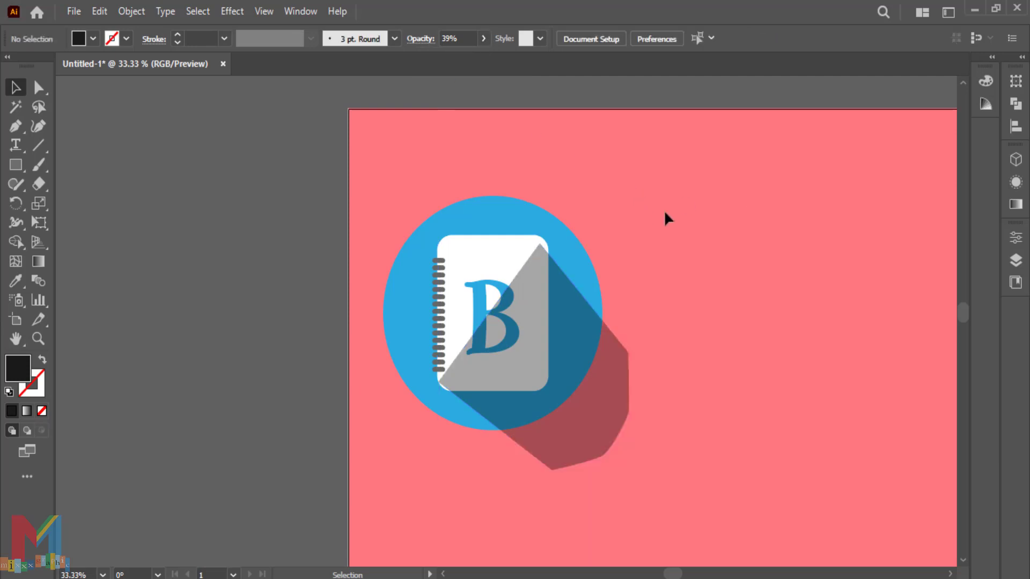
- Select the whole icon and remove the shadow area outside the blue ellipse with the Shape Builder tool
{"action": "left_click_drag", "start_coordinate": [664, 216], "coordinate": [412, 462]}
{"action": "left_click", "coordinate": [16, 243]}
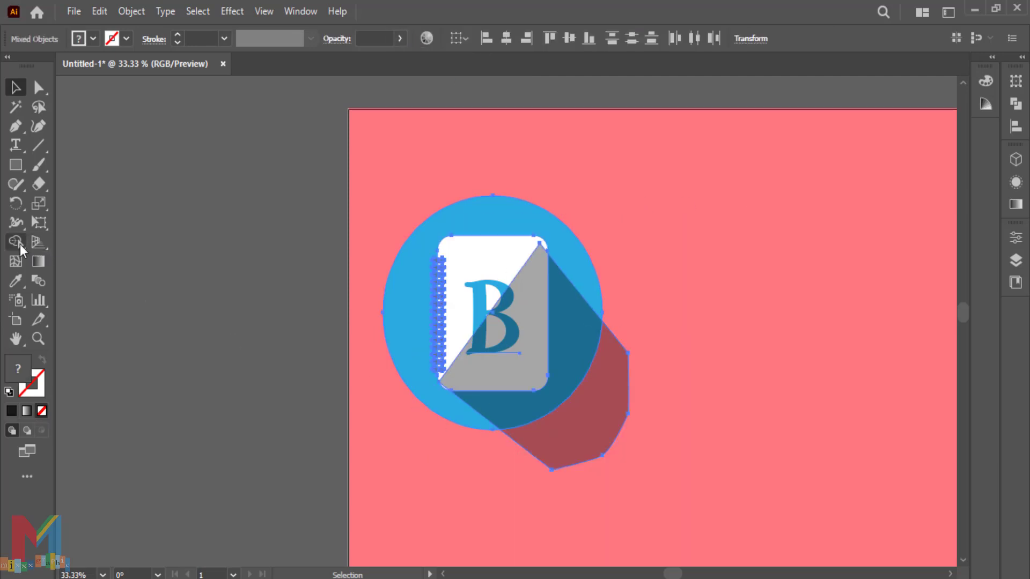
{"action": "left_click", "coordinate": [540, 460], "text": "alt"}
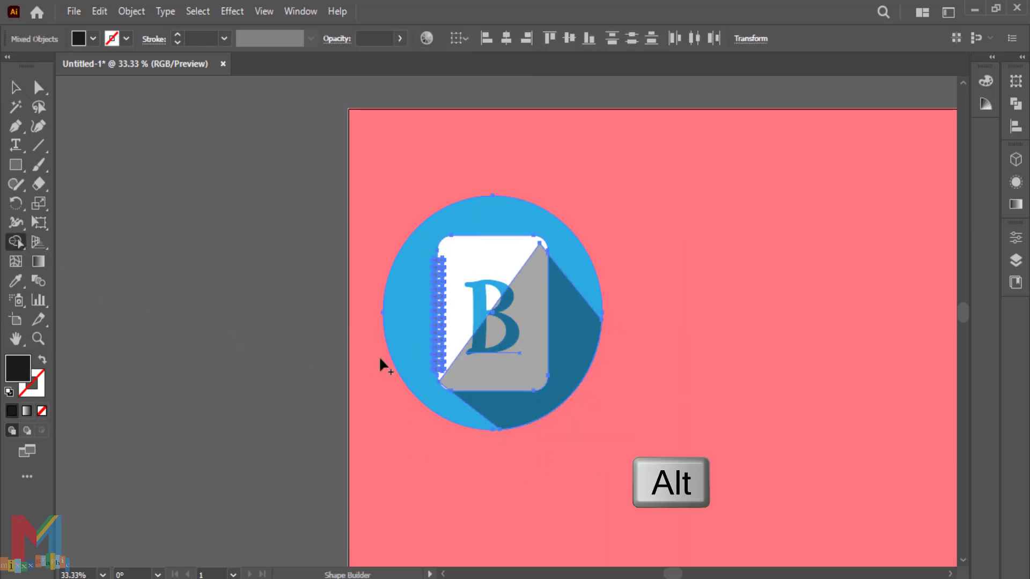
- Select the long-shadow shape and send it one level backward, behind the letter B
{"action": "left_click", "coordinate": [15, 87]}
{"action": "left_click", "coordinate": [253, 218]}
{"action": "left_click", "coordinate": [510, 264]}
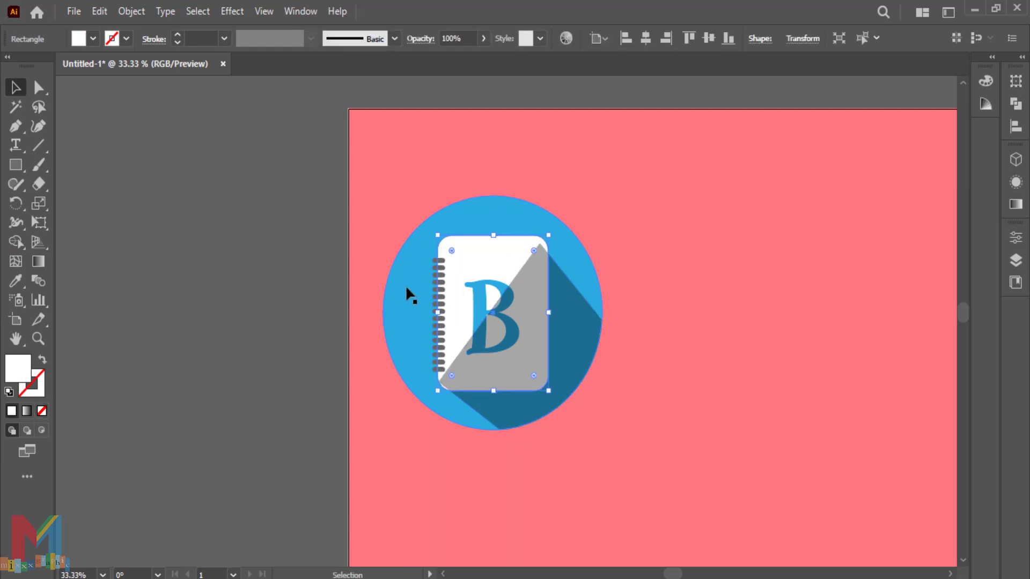
{"action": "left_click", "coordinate": [717, 311]}
{"action": "left_click", "coordinate": [587, 330]}
{"action": "key", "text": "ctrl"}
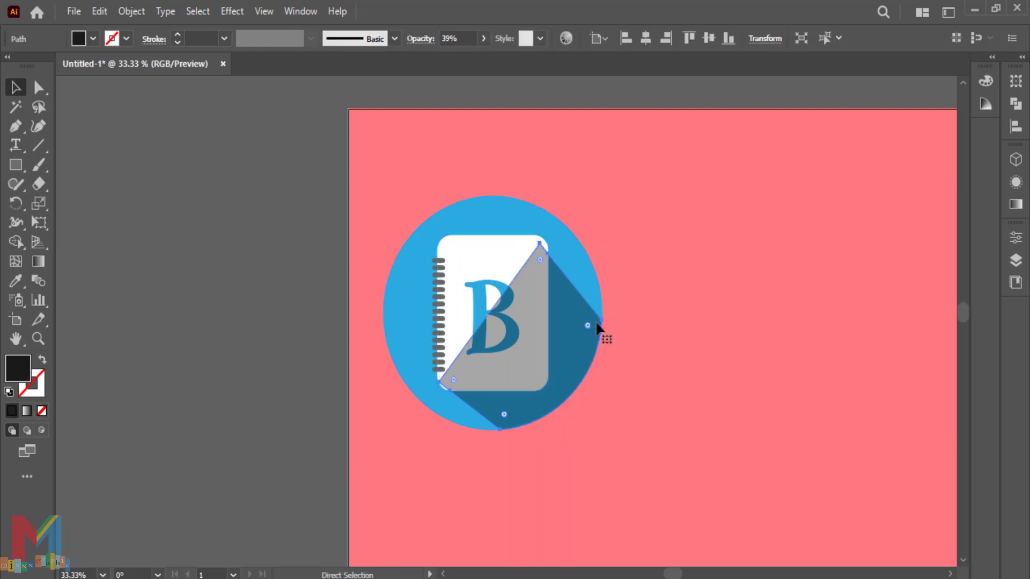
{"action": "key", "text": "ctrl+bracketleft"}
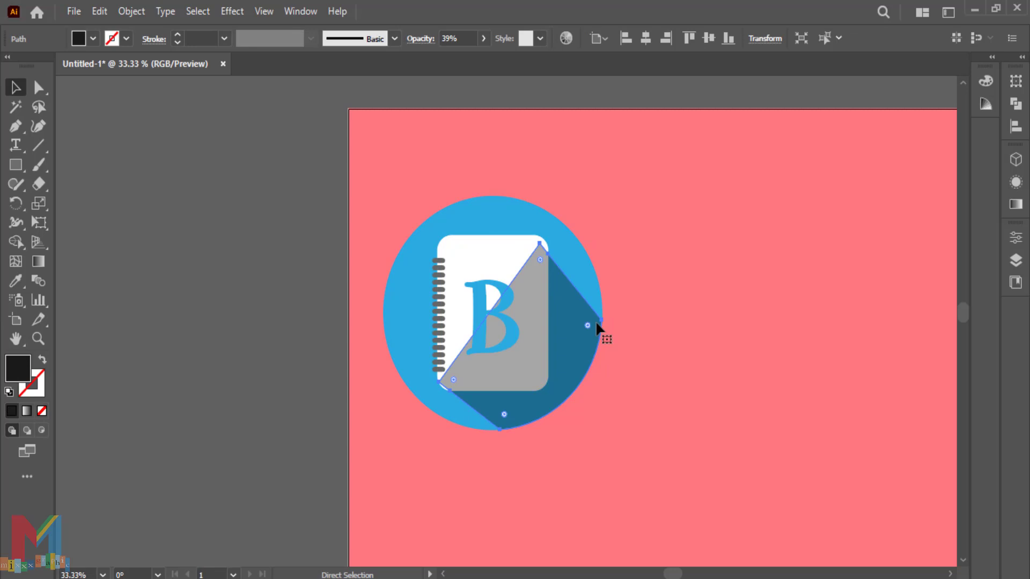
- Move the shadow path down the layer stack to sit beneath the white notebook and directly above the blue ellipse
{"action": "left_click", "coordinate": [1016, 260]}
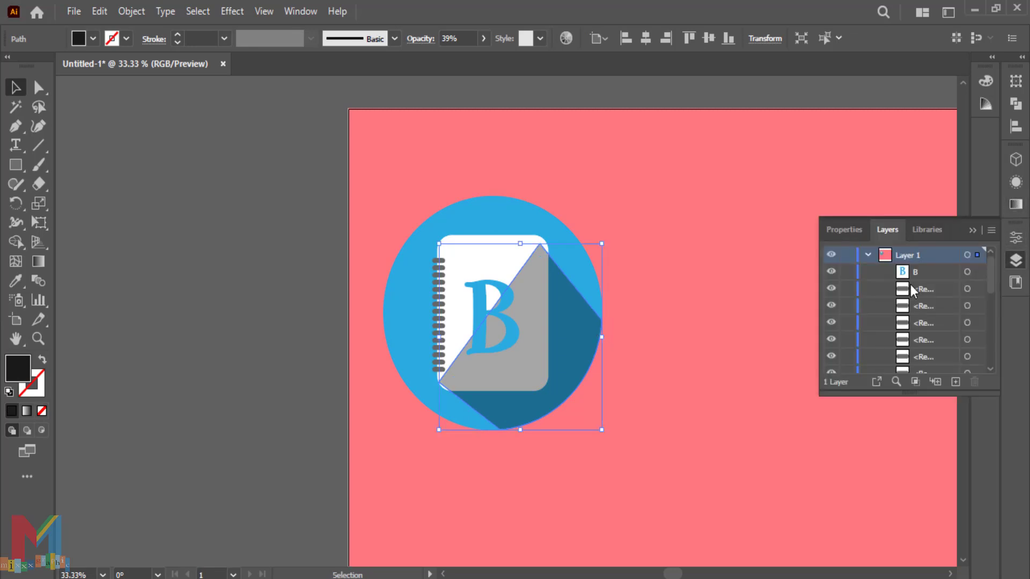
{"action": "scroll", "coordinate": [912, 298], "scroll_direction": "down", "scroll_amount": 4}
{"action": "scroll", "coordinate": [912, 298], "scroll_direction": "up", "scroll_amount": 1}
{"action": "left_click_drag", "start_coordinate": [911, 294], "coordinate": [932, 325]}
{"action": "left_click", "coordinate": [725, 367]}
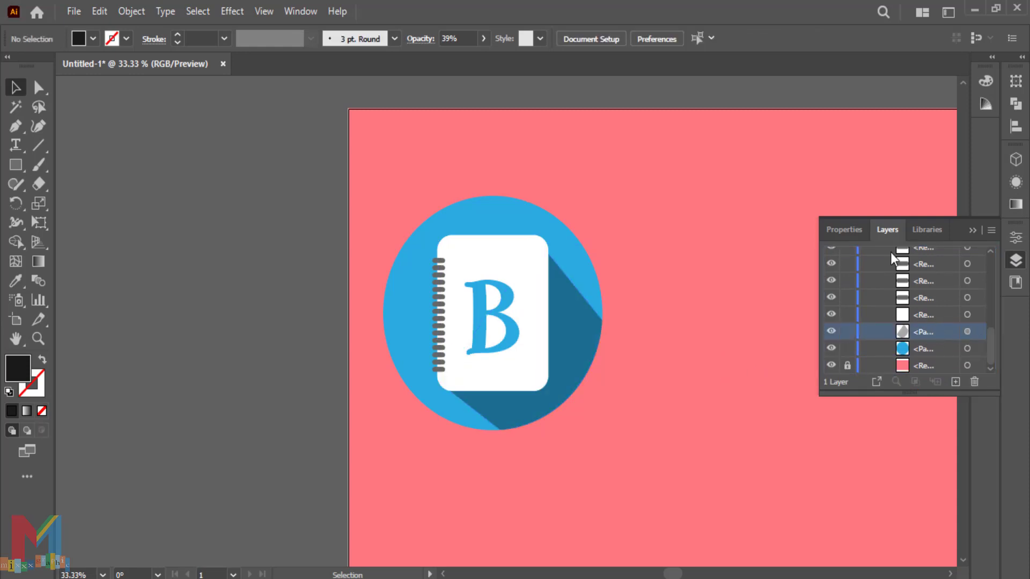
{"action": "left_click", "coordinate": [973, 231]}
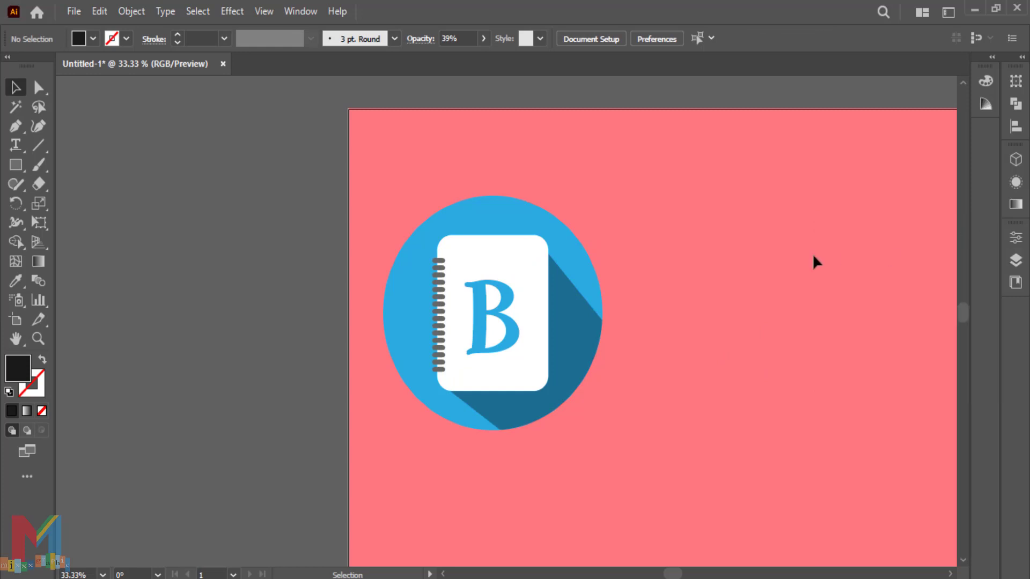
- Duplicate the blue background ellipse and place the copy beside the notebook icon on the pink background
{"action": "key", "text": "ctrl+minus"}
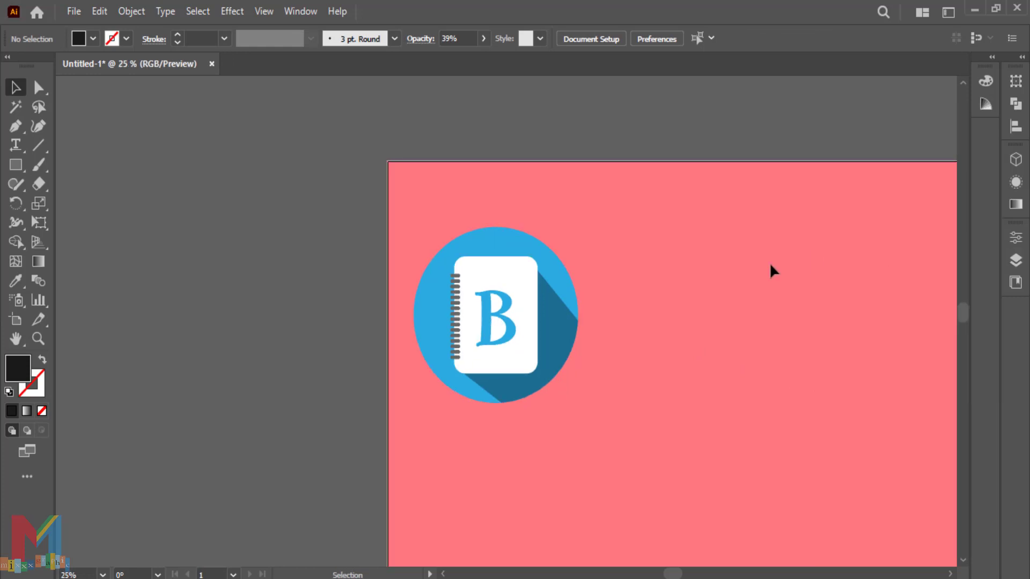
{"action": "left_click", "coordinate": [558, 265]}
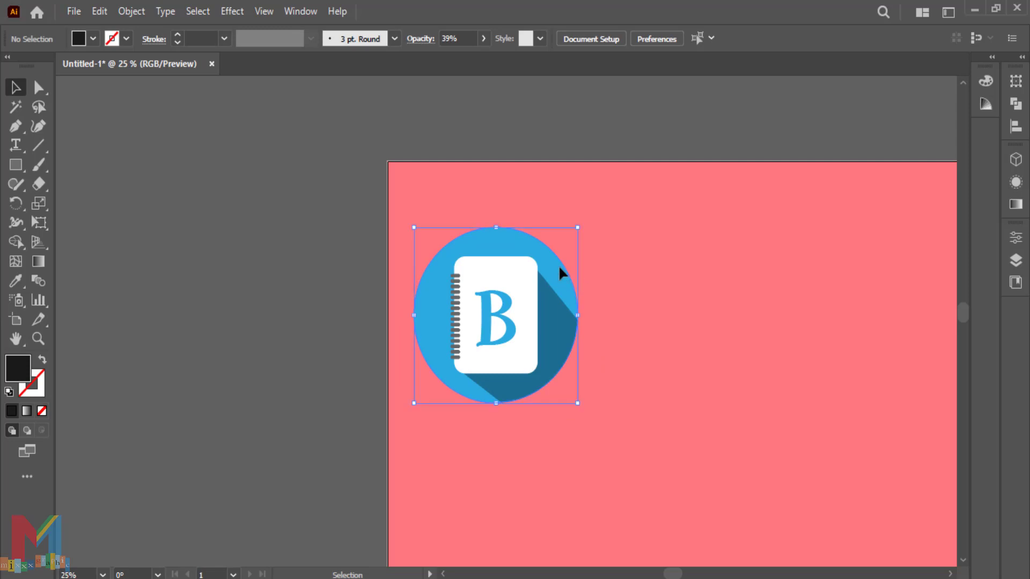
{"action": "left_click_drag", "start_coordinate": [558, 265], "coordinate": [808, 266]}
{"action": "key", "text": "space"}
{"action": "left_click_drag", "start_coordinate": [908, 365], "coordinate": [758, 358]}
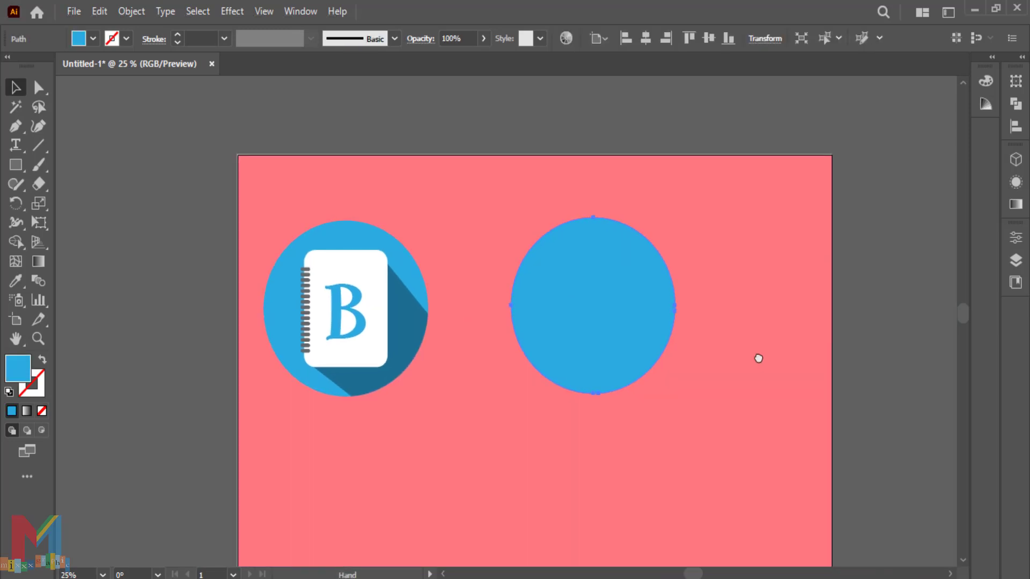
{"action": "left_click_drag", "start_coordinate": [631, 329], "coordinate": [590, 337]}
{"action": "left_click", "coordinate": [562, 543]}
- Draw a wide rectangle across the middle of the second blue ellipse and fill it with white
{"action": "key", "text": "ctrl+plus"}
{"action": "key", "text": "ctrl+plus"}
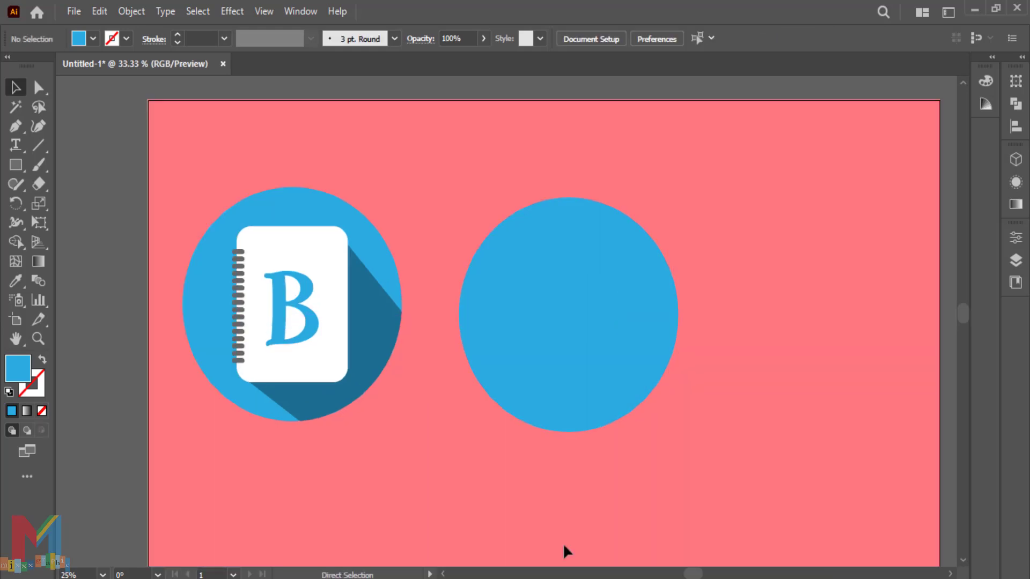
{"action": "key", "text": "m"}
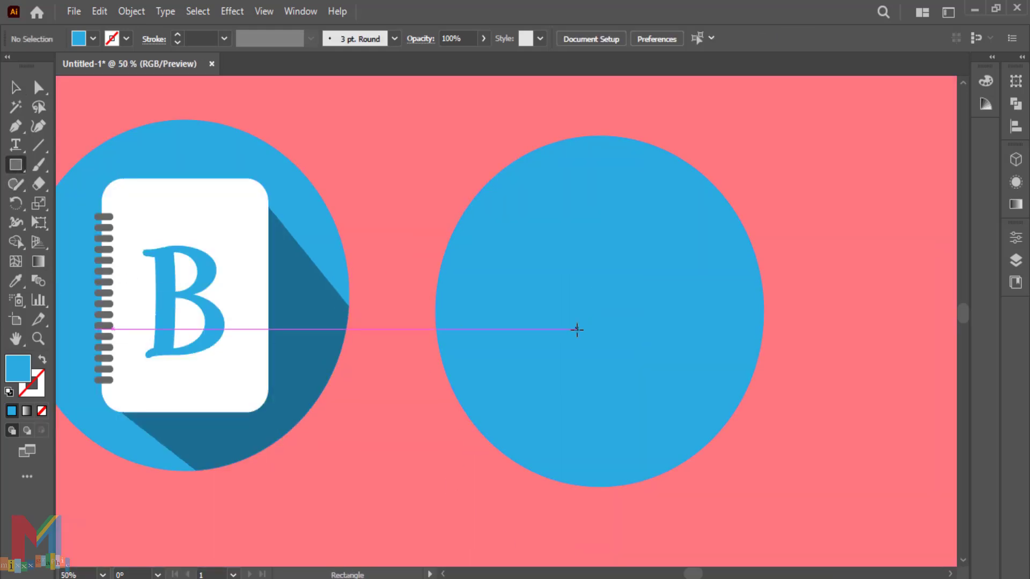
{"action": "left_click_drag", "start_coordinate": [611, 306], "coordinate": [493, 382]}
{"action": "left_click", "coordinate": [97, 43]}
{"action": "left_click", "coordinate": [28, 72]}
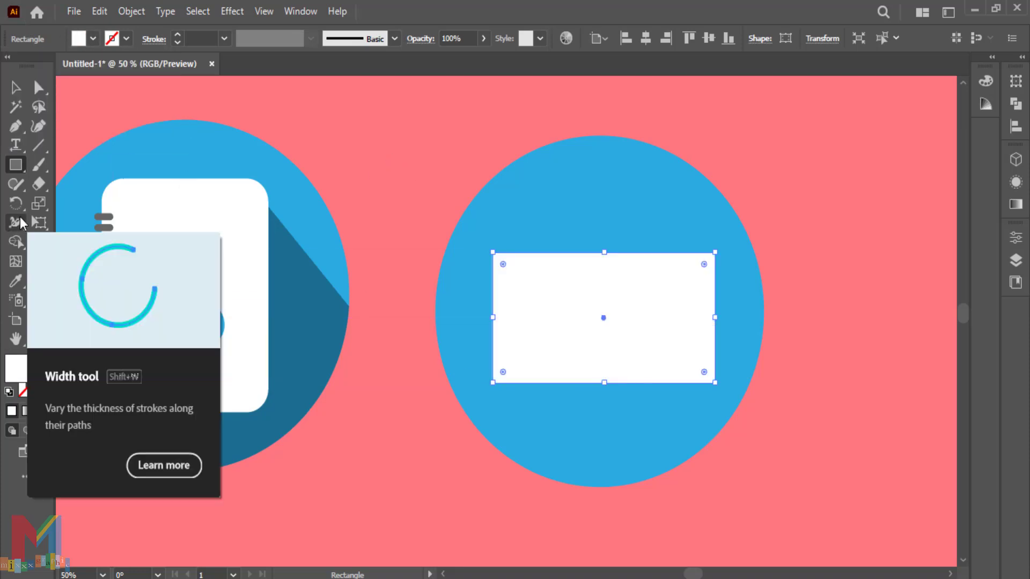
- Draw a circle with the Ellipse tool in the left half of the white rectangle and enlarge it slightly
{"action": "left_click", "coordinate": [15, 164]}
{"action": "left_click", "coordinate": [67, 204]}
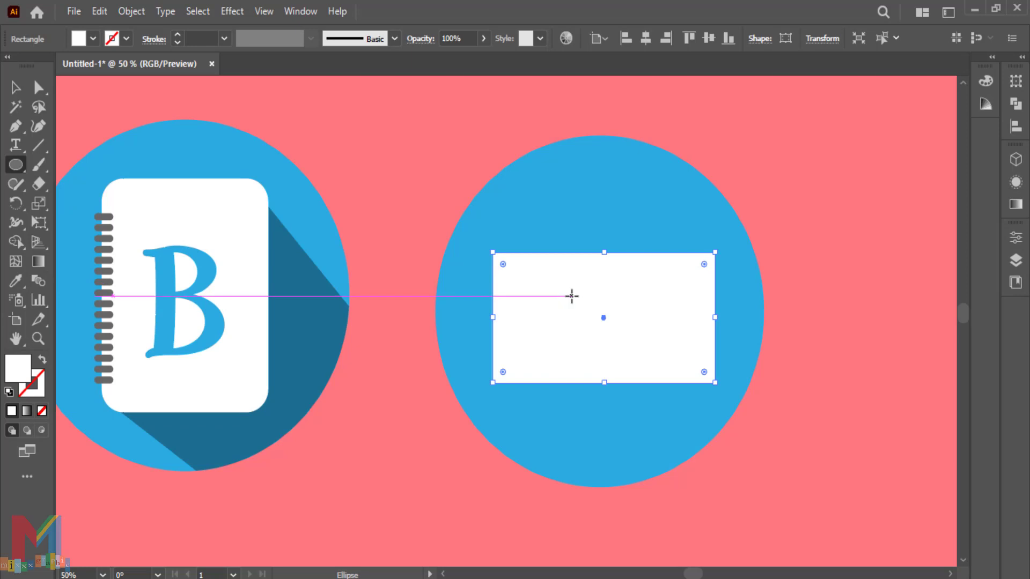
{"action": "key", "text": "v"}
{"action": "left_click", "coordinate": [288, 117]}
{"action": "left_click", "coordinate": [16, 165]}
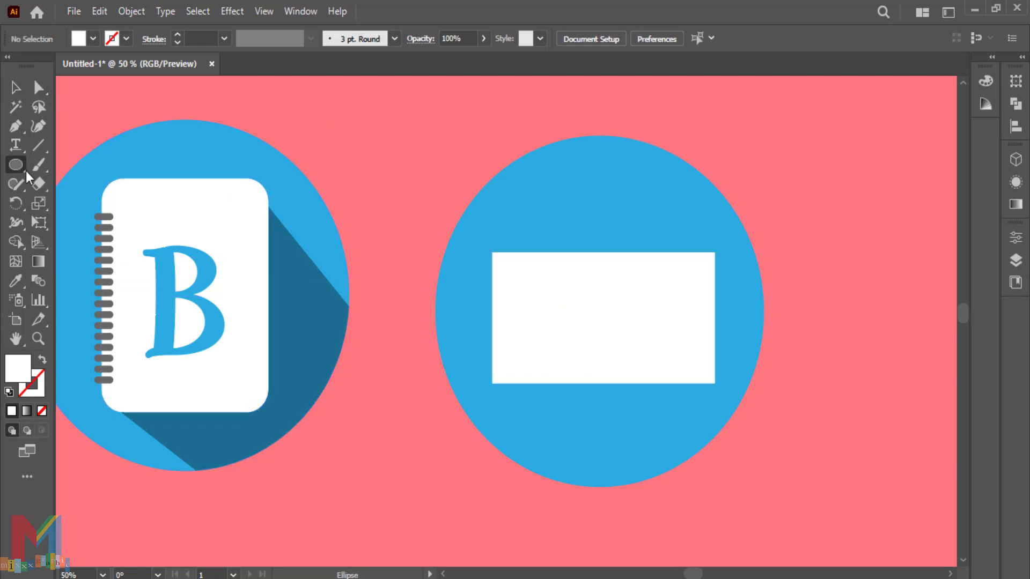
{"action": "left_click_drag", "start_coordinate": [571, 295], "coordinate": [515, 355]}
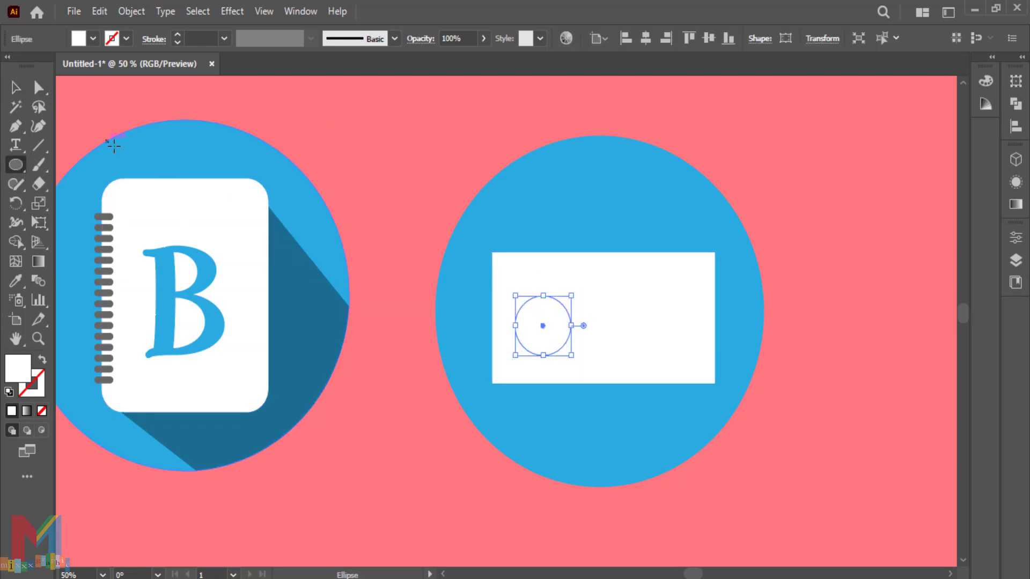
{"action": "key", "text": "v"}
{"action": "left_click_drag", "start_coordinate": [571, 296], "coordinate": [588, 278]}
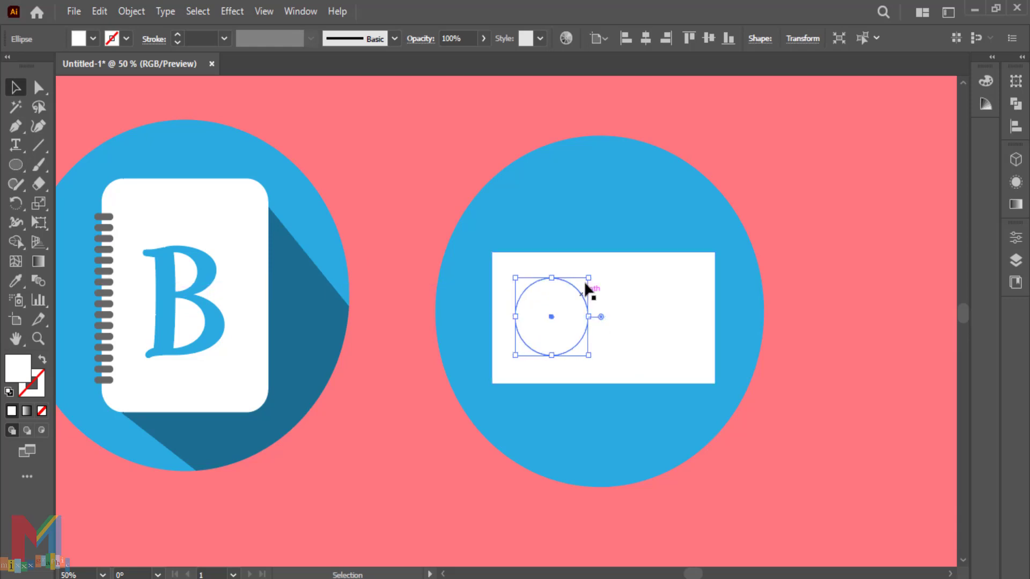
- Turn the circle into a ring with no fill and a 16 pt blue stroke
{"action": "left_click", "coordinate": [93, 39]}
{"action": "left_click", "coordinate": [10, 66]}
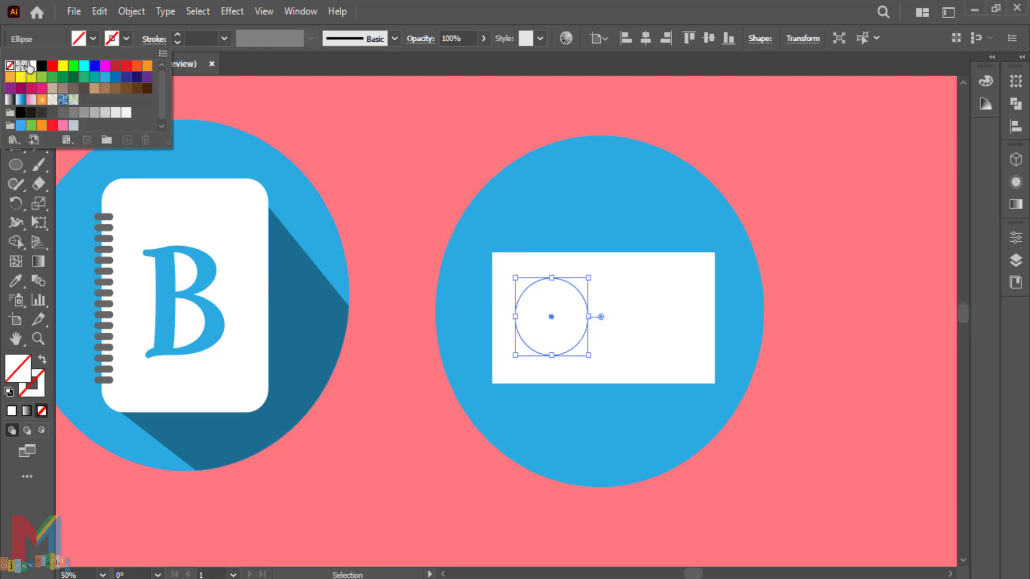
{"action": "left_click", "coordinate": [127, 40]}
{"action": "left_click", "coordinate": [106, 78]}
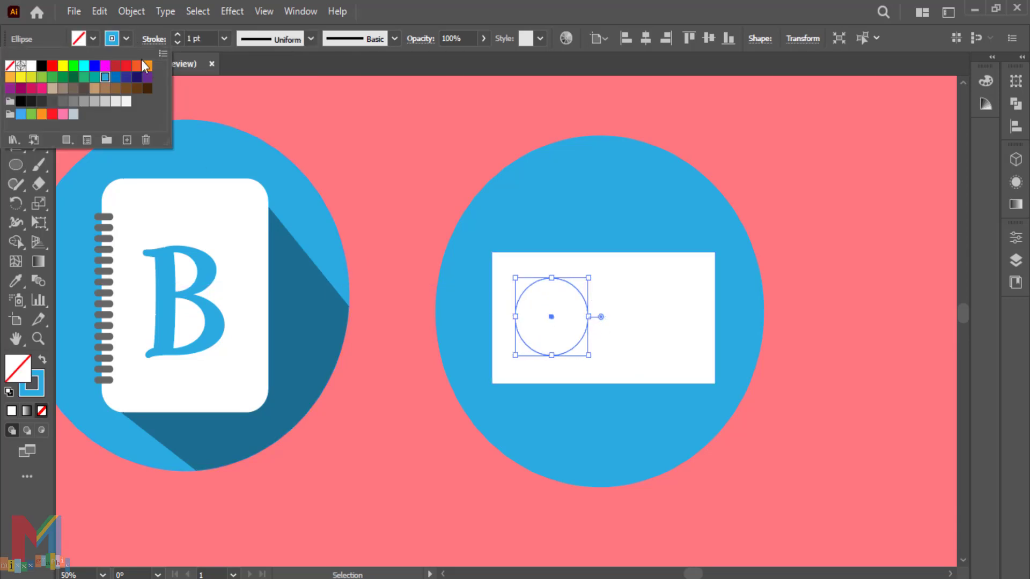
{"action": "left_click", "coordinate": [224, 39]}
{"action": "left_click", "coordinate": [252, 321]}
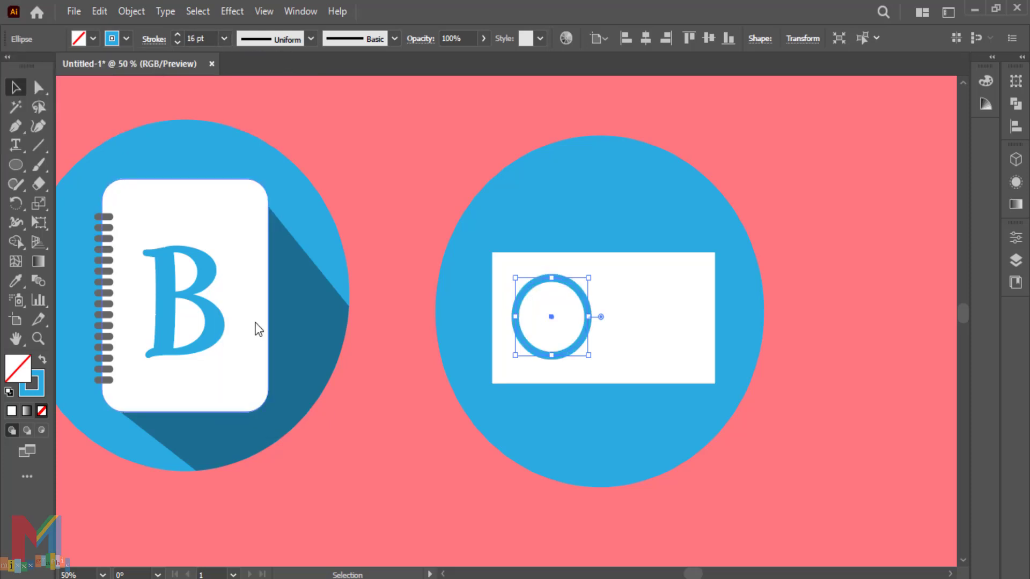
{"action": "left_click", "coordinate": [488, 435]}
- Draw a narrow vertical bar inside the ring, swap its stroke for a solid blue fill, and widen it slightly
{"action": "key", "text": "ctrl+plus"}
{"action": "key", "text": "ctrl+plus"}
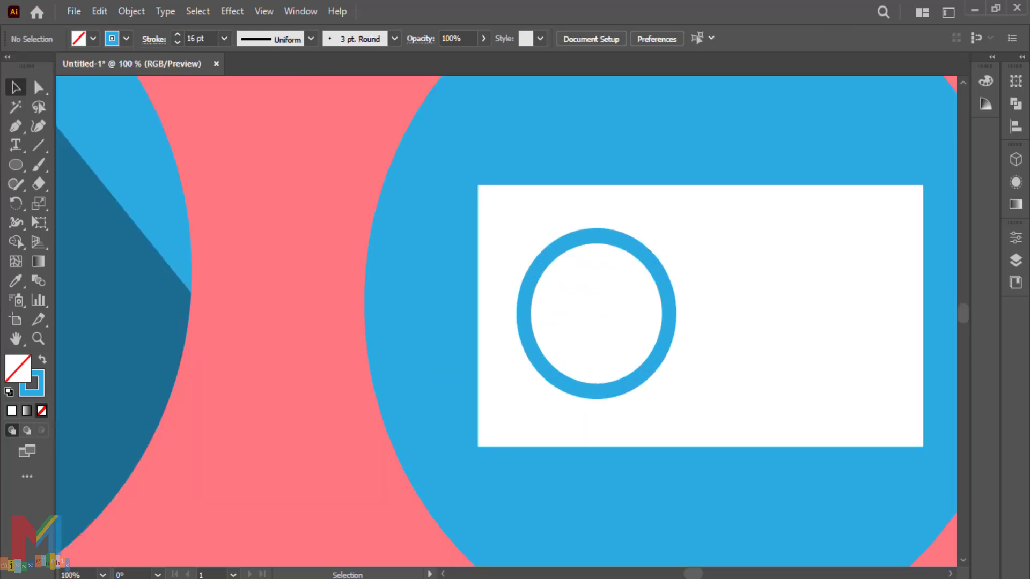
{"action": "left_click_drag", "start_coordinate": [579, 517], "coordinate": [421, 497]}
{"action": "left_click_drag", "start_coordinate": [15, 168], "coordinate": [64, 166]}
{"action": "left_click_drag", "start_coordinate": [446, 255], "coordinate": [432, 342]}
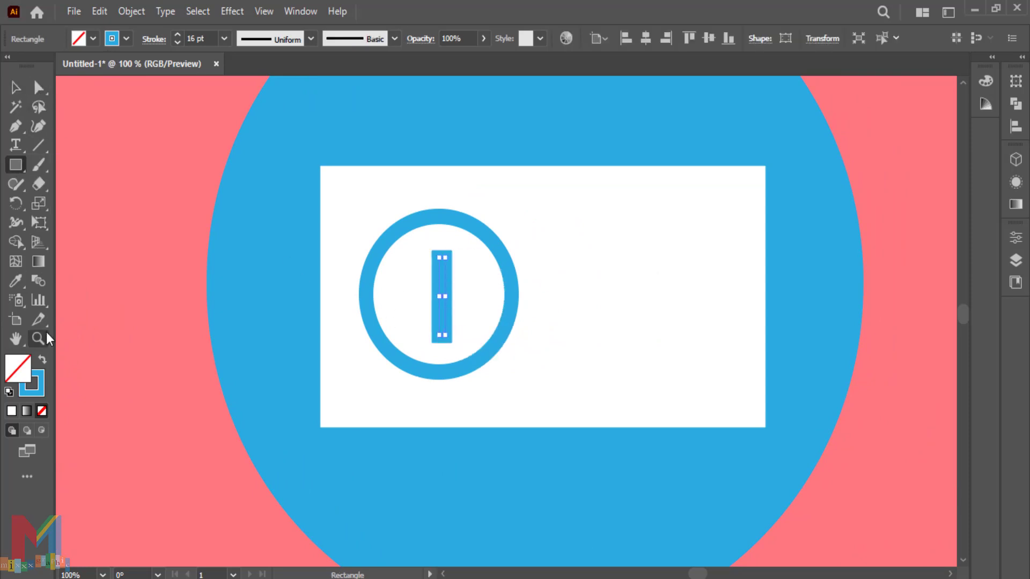
{"action": "left_click", "coordinate": [42, 360]}
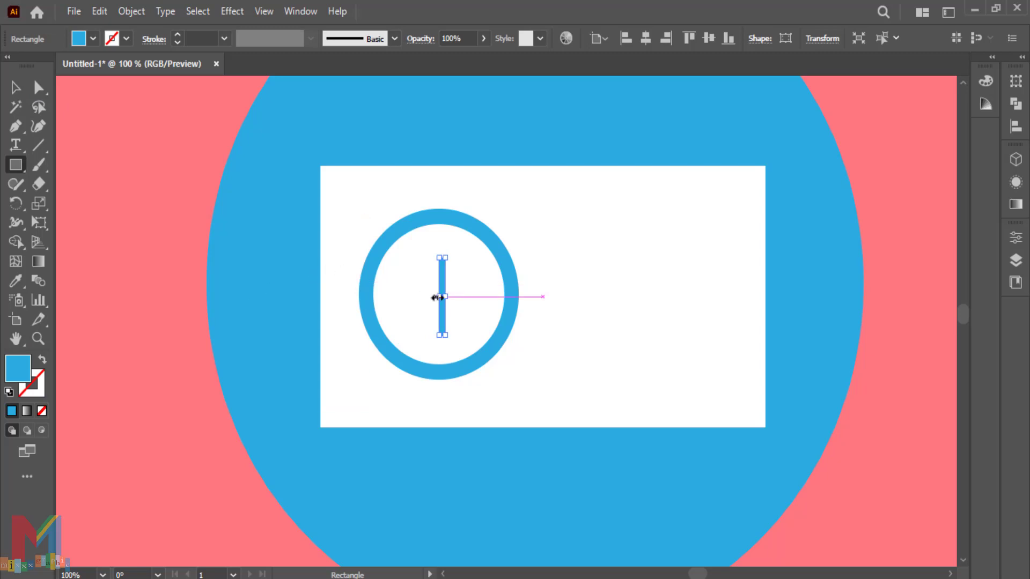
{"action": "left_click_drag", "start_coordinate": [438, 298], "coordinate": [432, 298]}
- Round the corners of the vertical bar fully, with a radius of 8.5714 px
{"action": "left_click", "coordinate": [39, 87]}
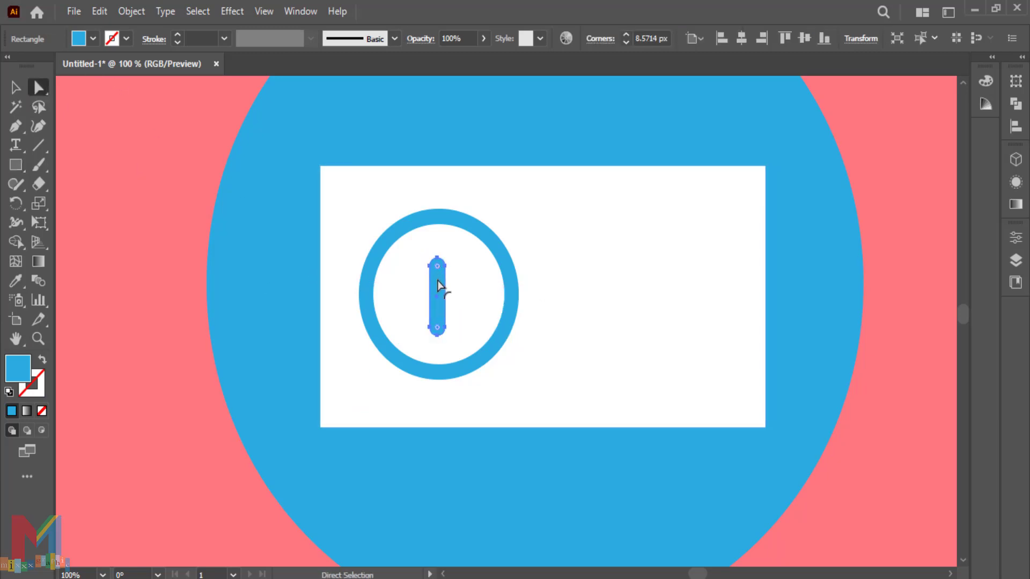
{"action": "left_click", "coordinate": [617, 489]}
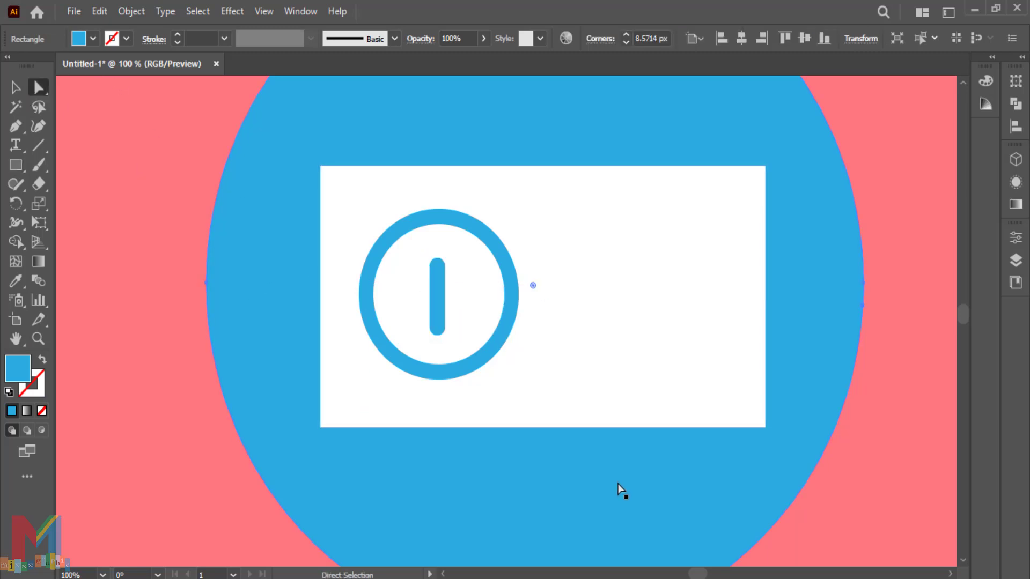
{"action": "left_click", "coordinate": [519, 406]}
{"action": "left_click", "coordinate": [437, 275]}
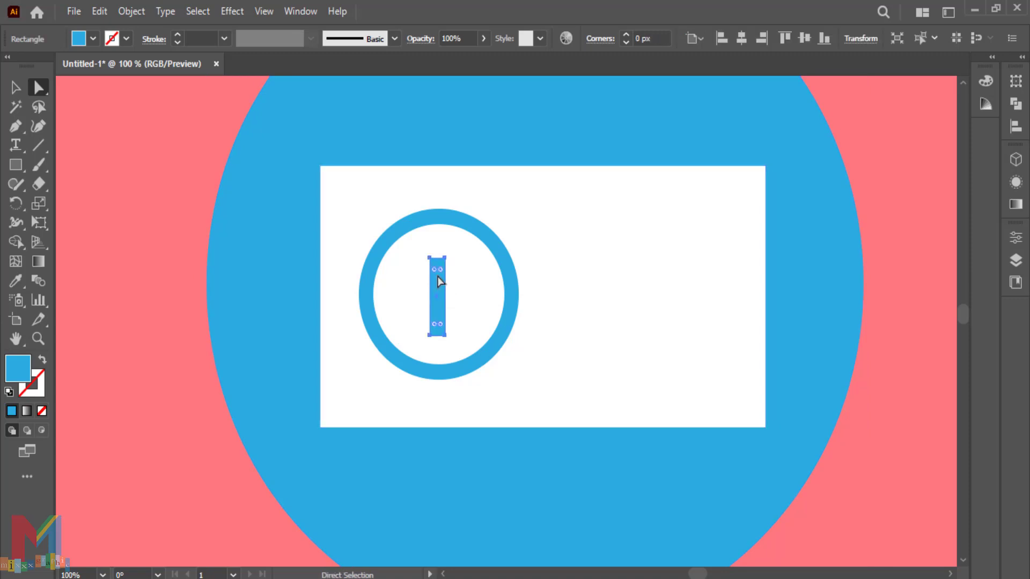
- Place a shorter rounded copy of the vertical bar on each side of it inside the ring
{"action": "left_click", "coordinate": [16, 88]}
{"action": "left_click", "coordinate": [438, 306]}
{"action": "left_click_drag", "start_coordinate": [437, 306], "coordinate": [404, 295]}
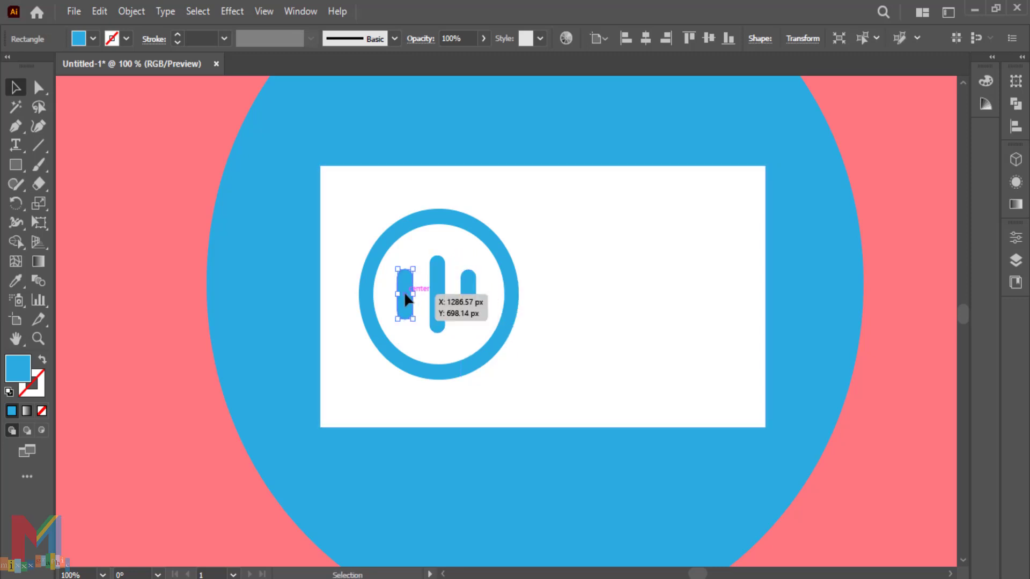
{"action": "left_click", "coordinate": [617, 346]}
- Draw a wide blue rectangle in the upper-right part of the white panel and a small blue square below it
{"action": "left_click", "coordinate": [664, 446]}
{"action": "left_click_drag", "start_coordinate": [664, 447], "coordinate": [522, 439]}
{"action": "left_click", "coordinate": [16, 165]}
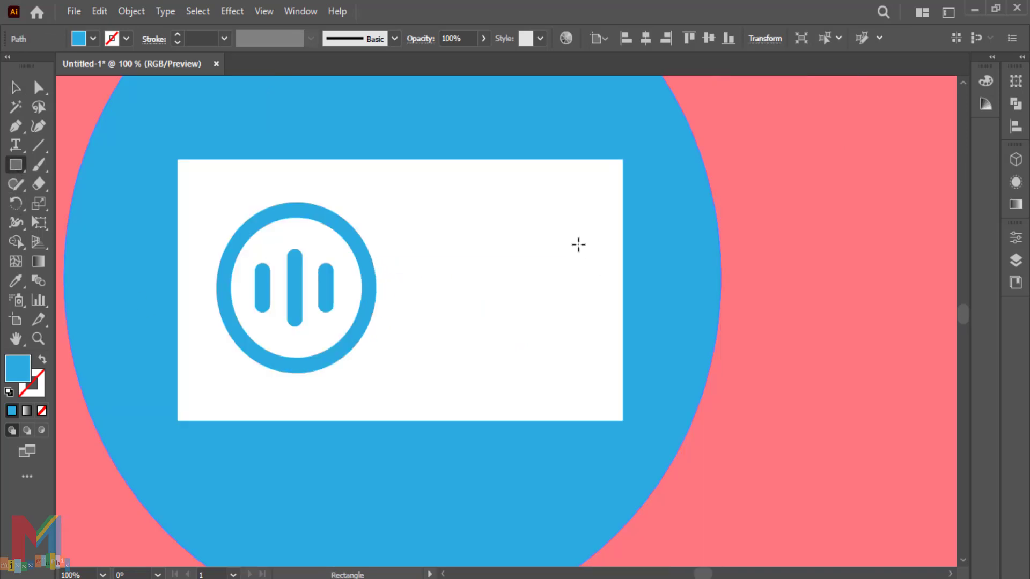
{"action": "left_click_drag", "start_coordinate": [593, 218], "coordinate": [462, 278]}
{"action": "left_click_drag", "start_coordinate": [494, 375], "coordinate": [462, 408]}
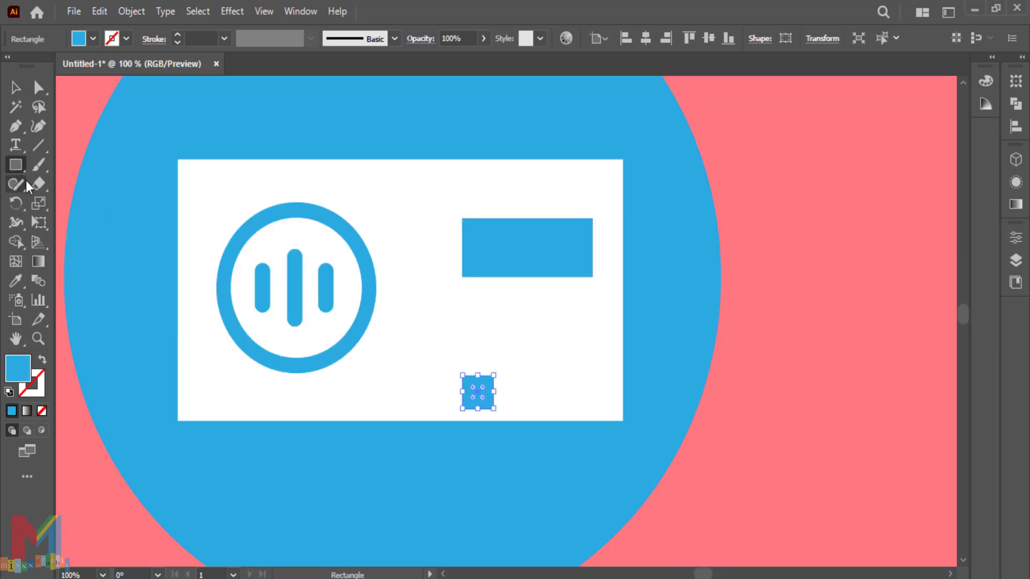
- Draw a blue circle with the Ellipse tool between the wide blue rectangle and the small square
{"action": "left_click_drag", "start_coordinate": [16, 165], "coordinate": [72, 201]}
{"action": "mouse_move", "coordinate": [487, 322]}
{"action": "left_mouse_down"}
{"action": "mouse_move", "coordinate": [444, 364]}
{"action": "mouse_move", "coordinate": [484, 330]}
{"action": "left_mouse_up"}
{"action": "key", "text": "v"}
{"action": "left_click", "coordinate": [343, 516]}
- Duplicate the small square and the circle and align the copies under the right end of the wide blue rectangle
{"action": "left_click_drag", "start_coordinate": [479, 398], "coordinate": [577, 374]}
{"action": "left_click", "coordinate": [487, 330], "text": "shift"}
{"action": "left_click", "coordinate": [570, 283]}
{"action": "left_click", "coordinate": [570, 273]}
{"action": "left_click", "coordinate": [792, 328]}
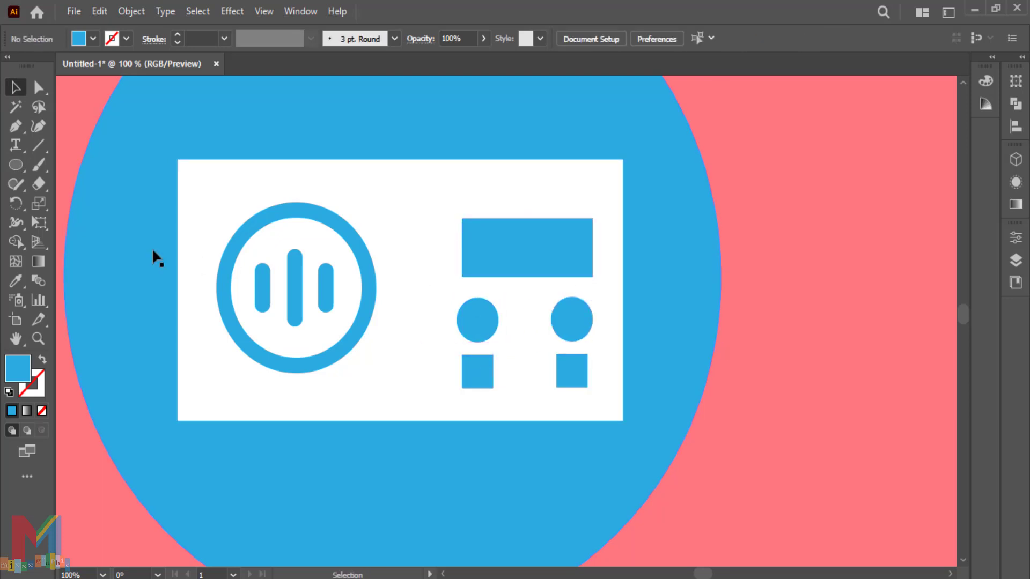
- Draw a narrow vertical rounded rectangle over the left part of the wide blue rectangle and fill it with white
{"action": "left_click_drag", "start_coordinate": [17, 165], "coordinate": [72, 180]}
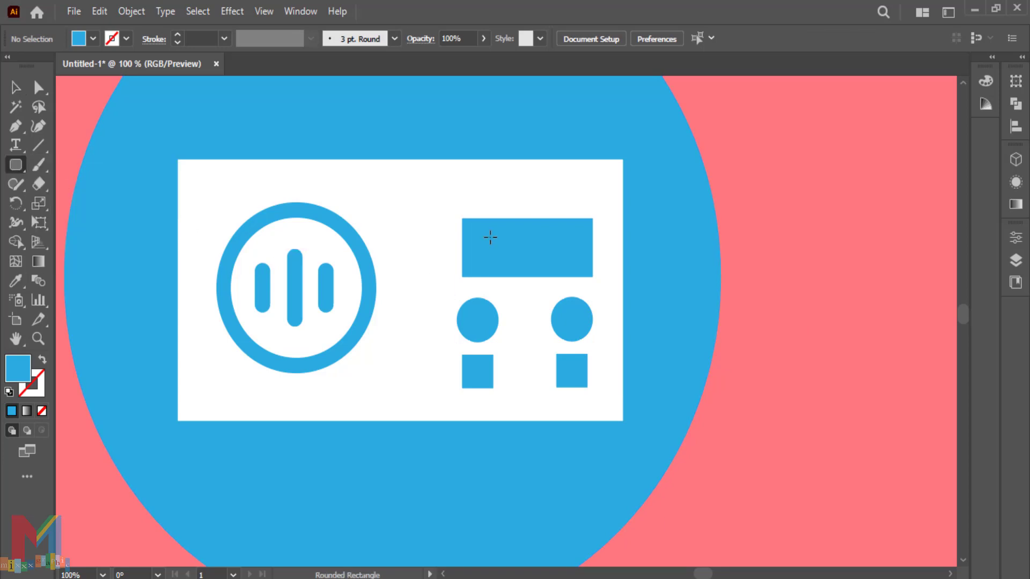
{"action": "left_click_drag", "start_coordinate": [499, 232], "coordinate": [488, 280]}
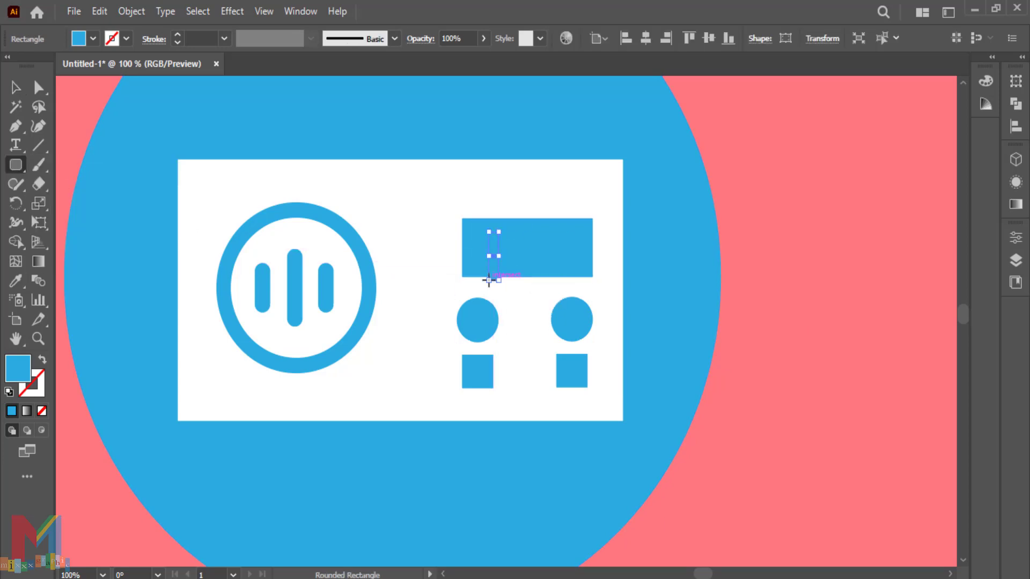
{"action": "left_click", "coordinate": [93, 38]}
{"action": "left_click", "coordinate": [29, 68]}
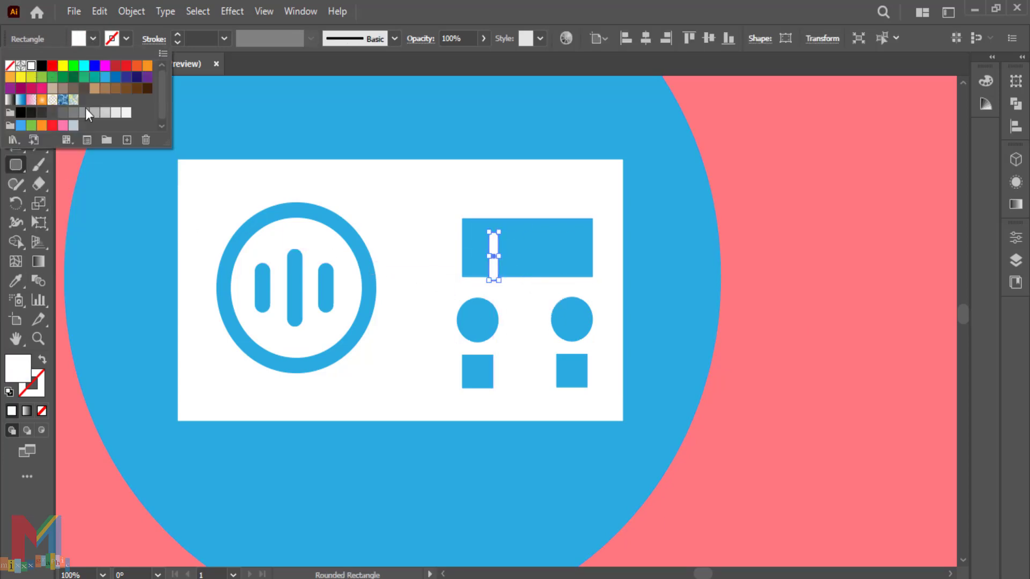
{"action": "key", "text": "v"}
{"action": "left_click", "coordinate": [358, 456]}
- Draw a small circle with the Ellipse tool across the left part of the white panel's upper edge and fill it with white
{"action": "scroll", "coordinate": [475, 450], "scroll_direction": "up", "scroll_amount": 4}
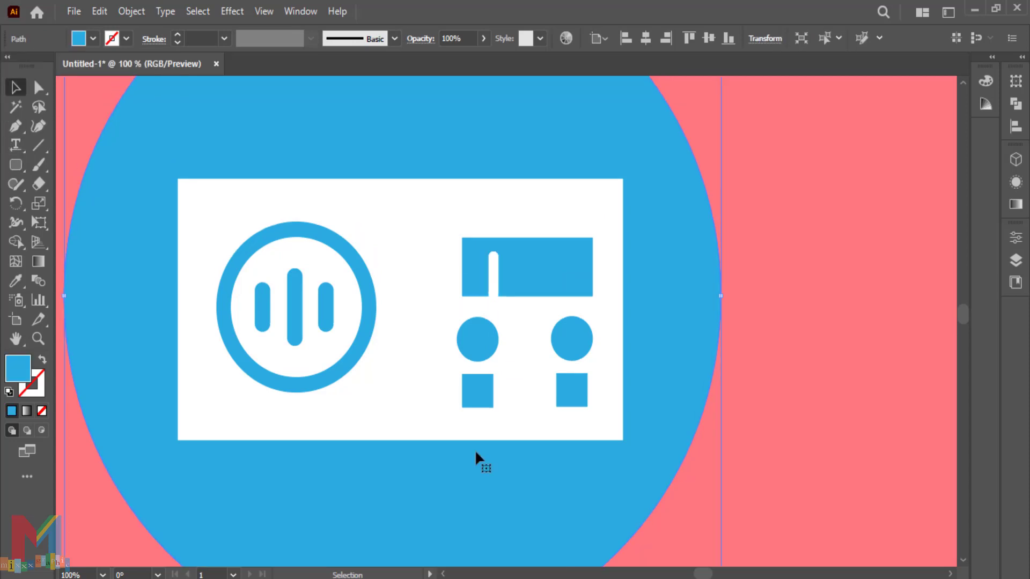
{"action": "left_click", "coordinate": [778, 296]}
{"action": "left_click", "coordinate": [16, 165]}
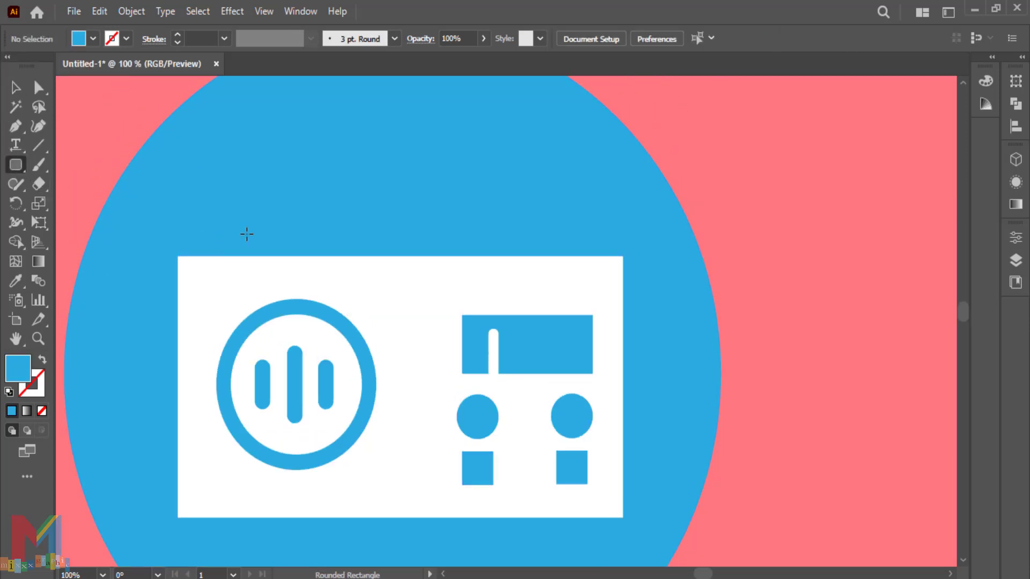
{"action": "left_click", "coordinate": [22, 169]}
{"action": "left_click", "coordinate": [71, 207]}
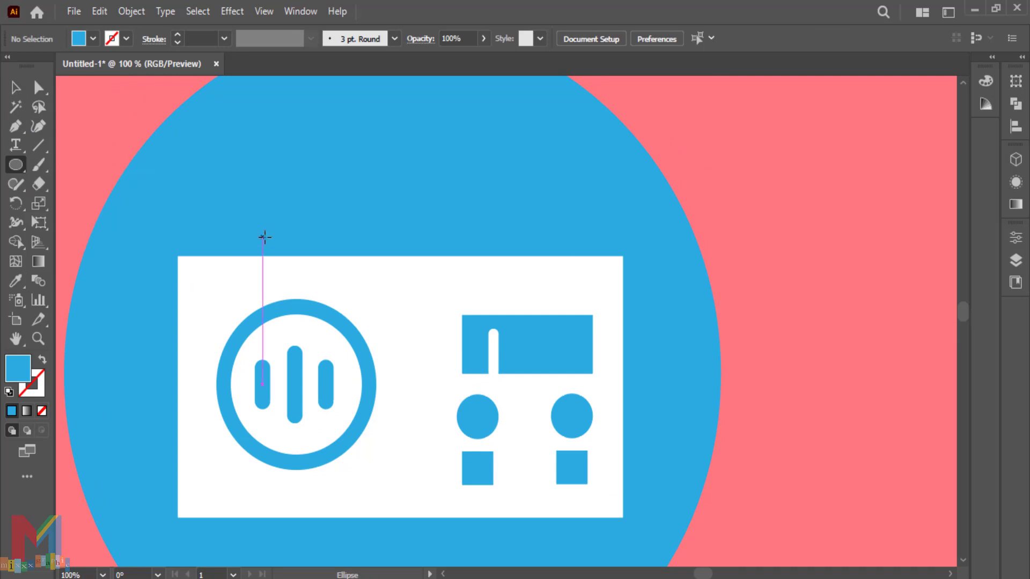
{"action": "left_click_drag", "start_coordinate": [255, 238], "coordinate": [204, 290]}
{"action": "left_click", "coordinate": [93, 39]}
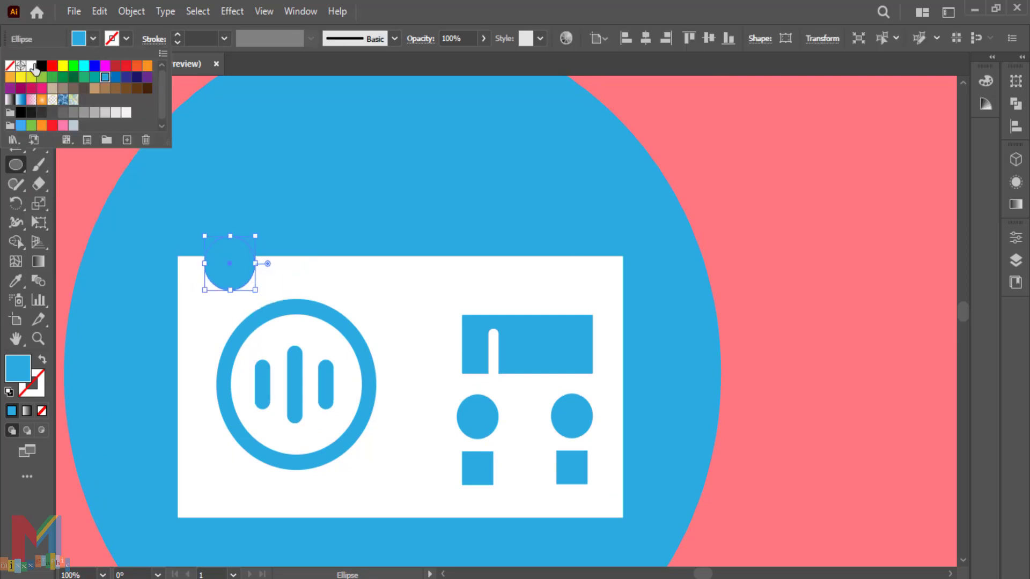
{"action": "left_click", "coordinate": [32, 65]}
{"action": "left_click", "coordinate": [327, 204]}
- Move the small white circle slightly up on the panel's upper edge
{"action": "left_click", "coordinate": [16, 90]}
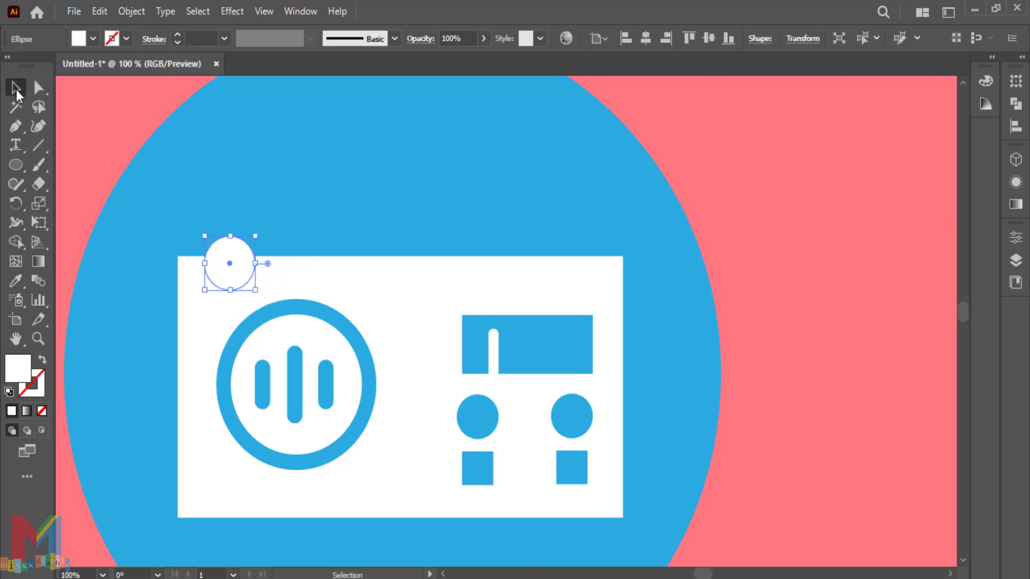
{"action": "left_click", "coordinate": [225, 225]}
{"action": "left_click_drag", "start_coordinate": [243, 266], "coordinate": [243, 259]}
{"action": "key", "text": "ctrl+shift+a"}
- Draw a long, narrow vertical rectangle above the middle of the white panel and fill it with white
{"action": "left_click", "coordinate": [16, 165]}
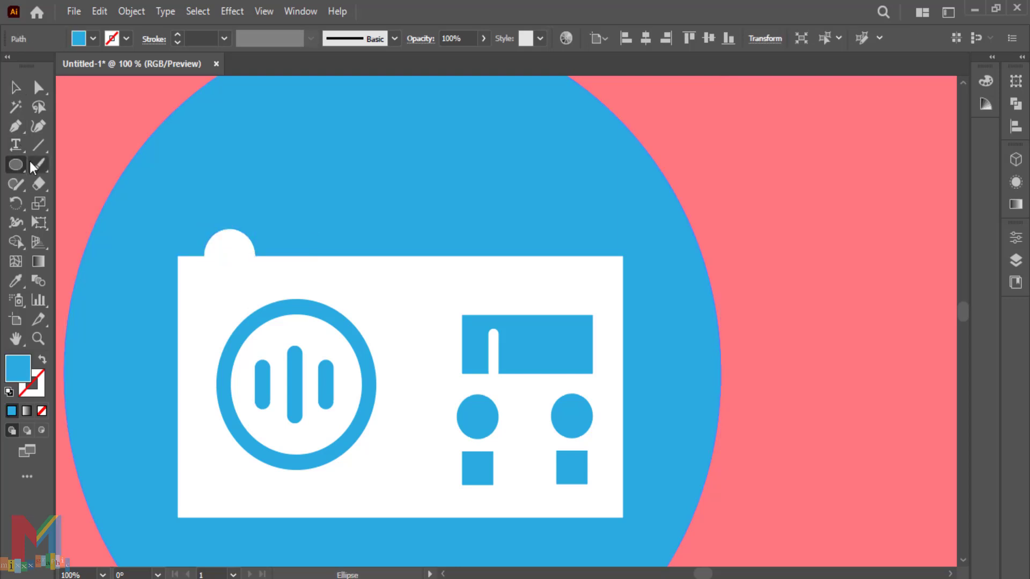
{"action": "left_click", "coordinate": [71, 165]}
{"action": "left_click_drag", "start_coordinate": [402, 109], "coordinate": [403, 110]}
{"action": "left_click_drag", "start_coordinate": [391, 223], "coordinate": [391, 248]}
{"action": "left_click", "coordinate": [93, 39]}
{"action": "left_click", "coordinate": [31, 66]}
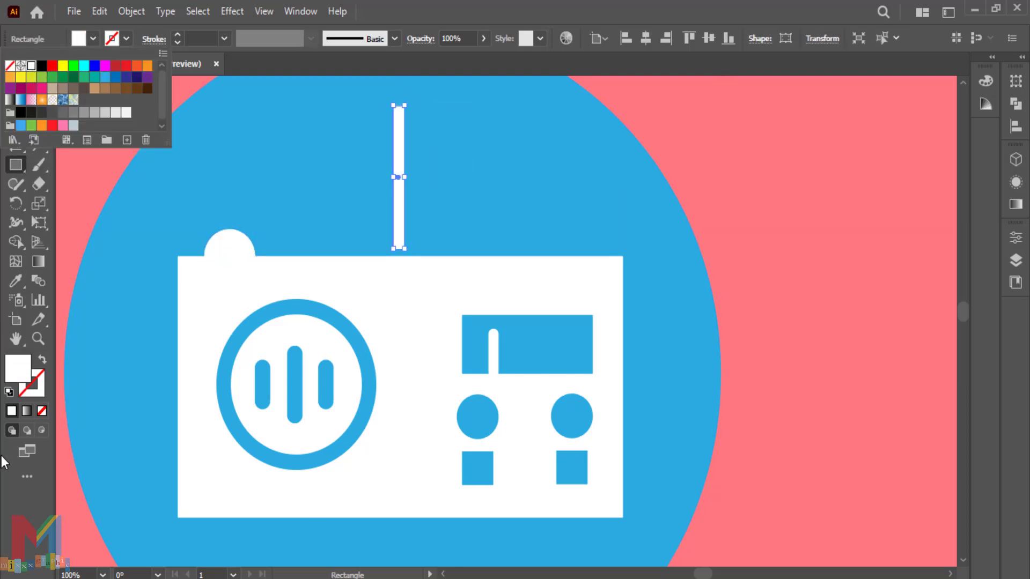
{"action": "left_click", "coordinate": [3, 458]}
- Place the white bar on the small white circle and tilt it diagonally up to the right as the radio's antenna
{"action": "left_click", "coordinate": [37, 88]}
{"action": "left_click", "coordinate": [15, 92]}
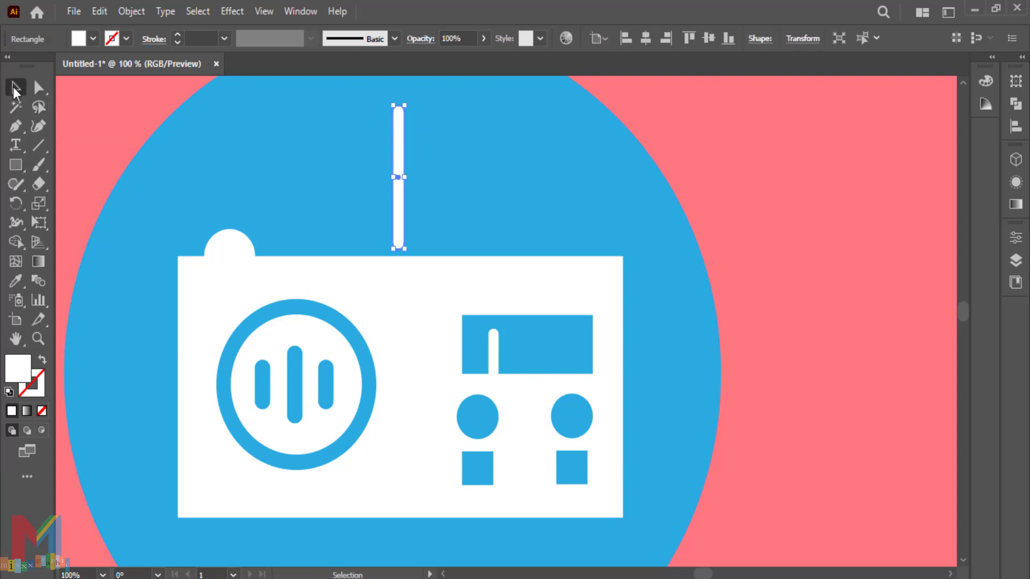
{"action": "left_click_drag", "start_coordinate": [407, 248], "coordinate": [254, 232]}
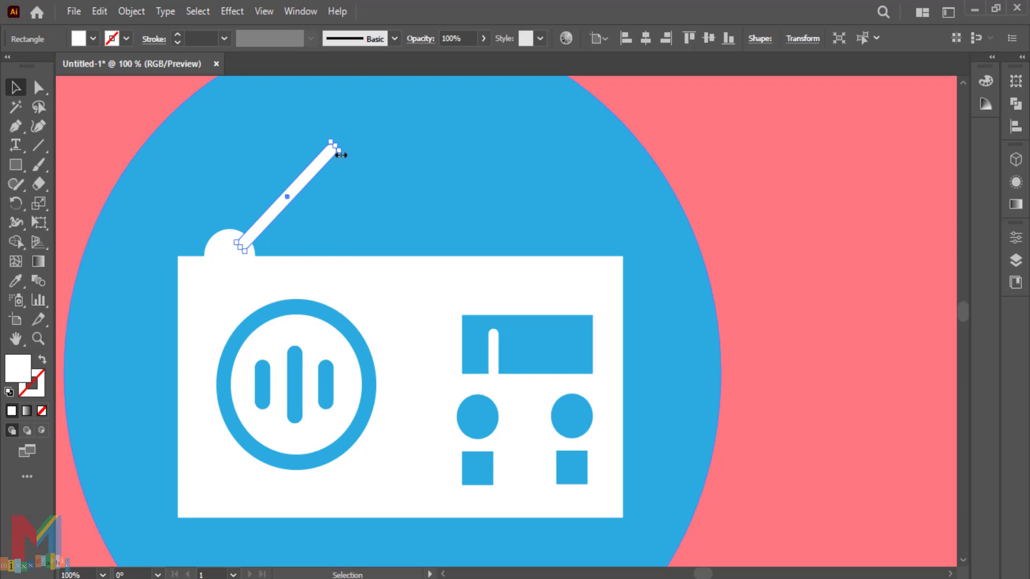
{"action": "left_click_drag", "start_coordinate": [341, 155], "coordinate": [407, 104]}
{"action": "left_click", "coordinate": [453, 161]}
{"action": "left_click", "coordinate": [728, 109]}
{"action": "left_click", "coordinate": [394, 96]}
{"action": "key", "text": "ctrl+shift+a"}
- Draw a closed four-cornered shadow shape with the Pen tool from the panel's upper-right corner, beyond the blue circle, to its lower-left corner
{"action": "key", "text": "ctrl+minus"}
{"action": "key", "text": "ctrl+minus"}
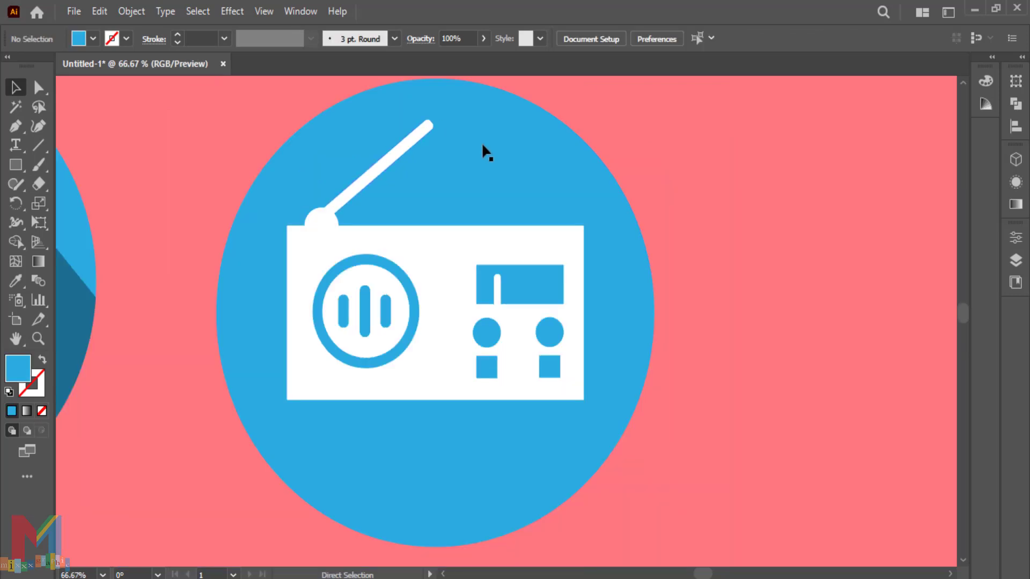
{"action": "key", "text": "space"}
{"action": "left_click_drag", "start_coordinate": [737, 322], "coordinate": [720, 280]}
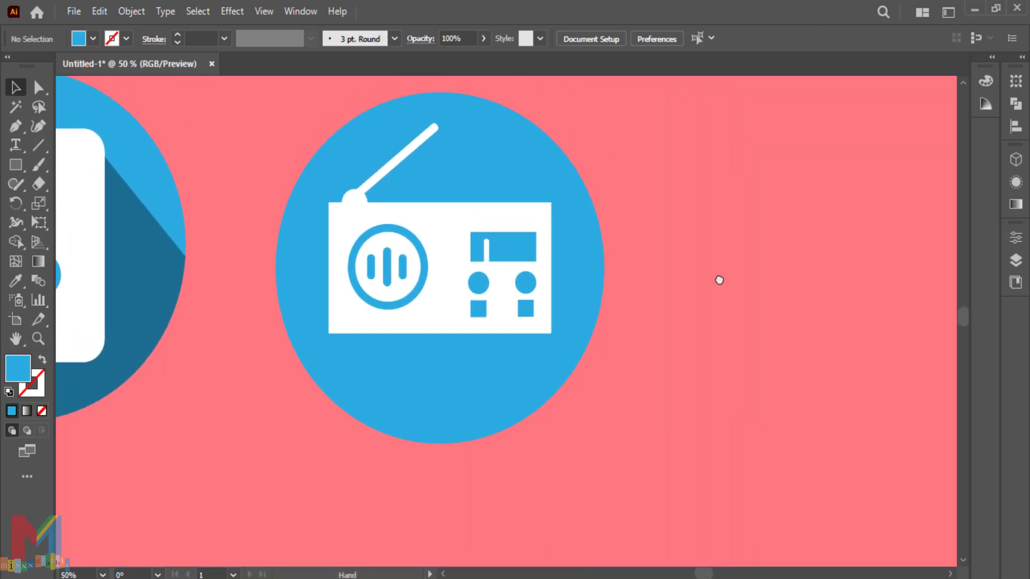
{"action": "left_click", "coordinate": [15, 126]}
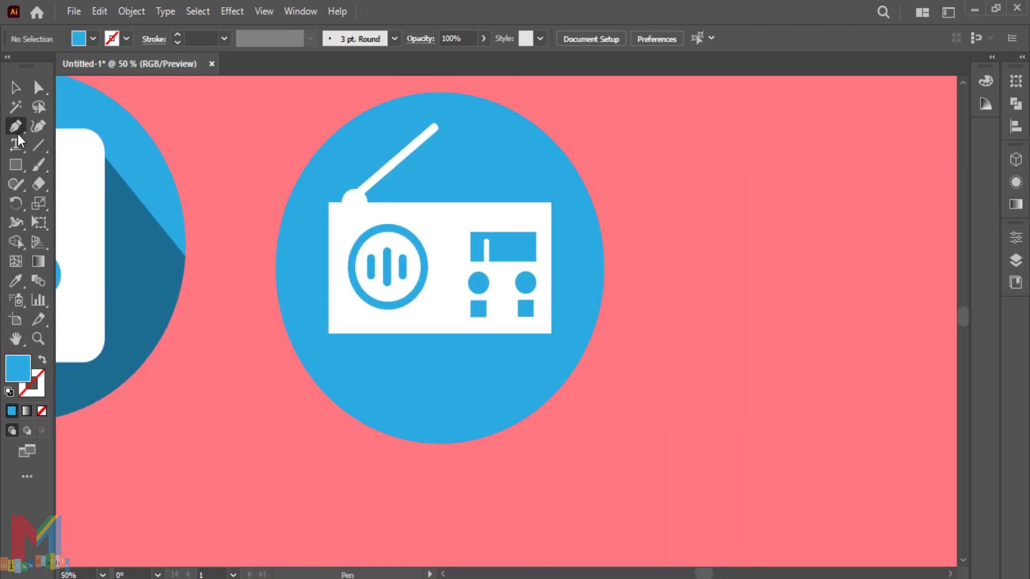
{"action": "left_click", "coordinate": [550, 204]}
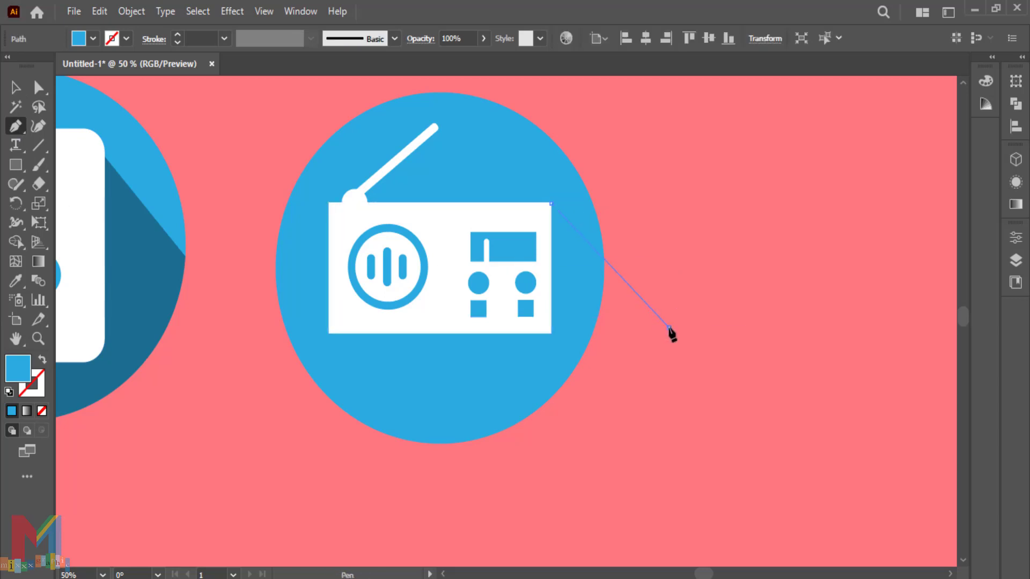
{"action": "left_click", "coordinate": [668, 327]}
{"action": "left_click", "coordinate": [519, 480]}
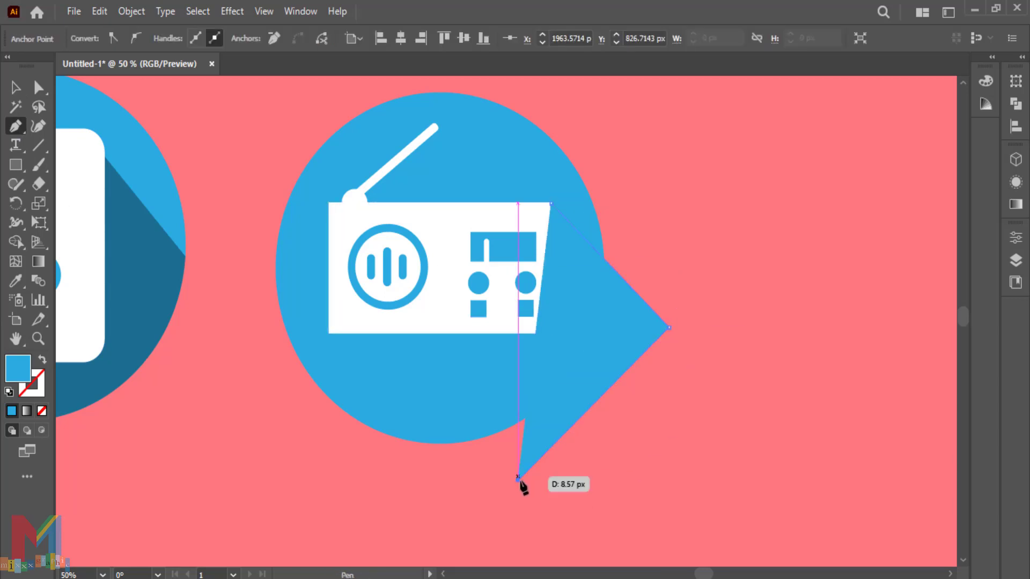
{"action": "left_click", "coordinate": [328, 333]}
{"action": "left_click", "coordinate": [545, 204]}
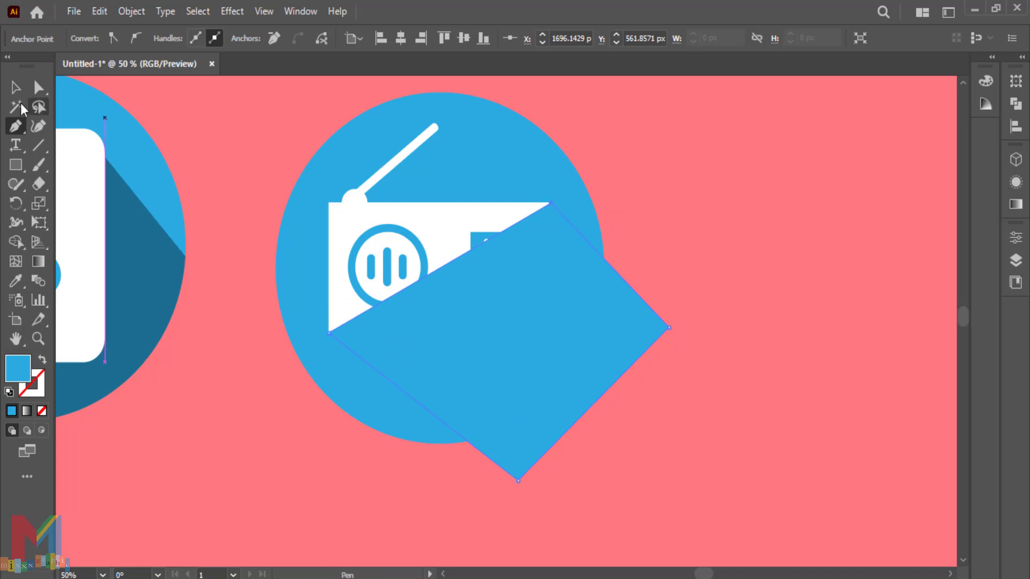
- Fill the shadow shape with a near-black grey
{"action": "left_click", "coordinate": [16, 86]}
{"action": "left_click", "coordinate": [93, 38]}
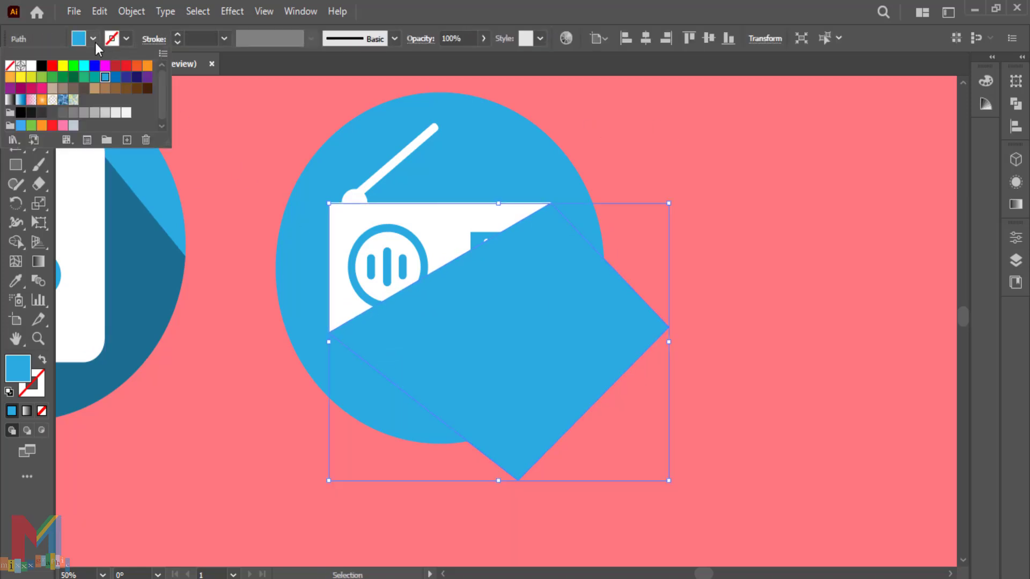
{"action": "left_click", "coordinate": [31, 112]}
{"action": "left_click", "coordinate": [618, 109]}
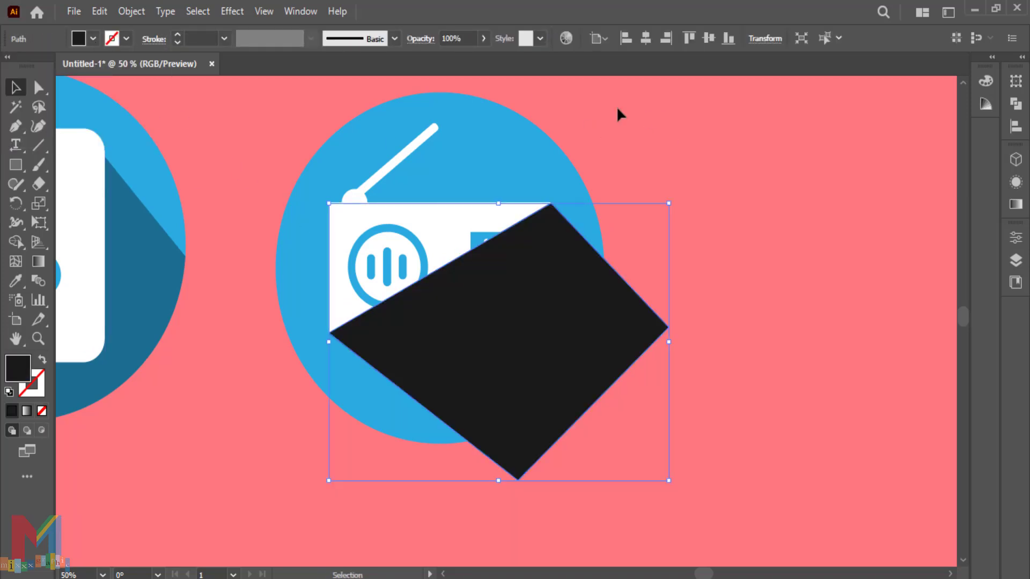
- Set the shadow shape's blending mode to Multiply and its opacity to 40%
{"action": "left_click", "coordinate": [424, 38]}
{"action": "left_click", "coordinate": [297, 66]}
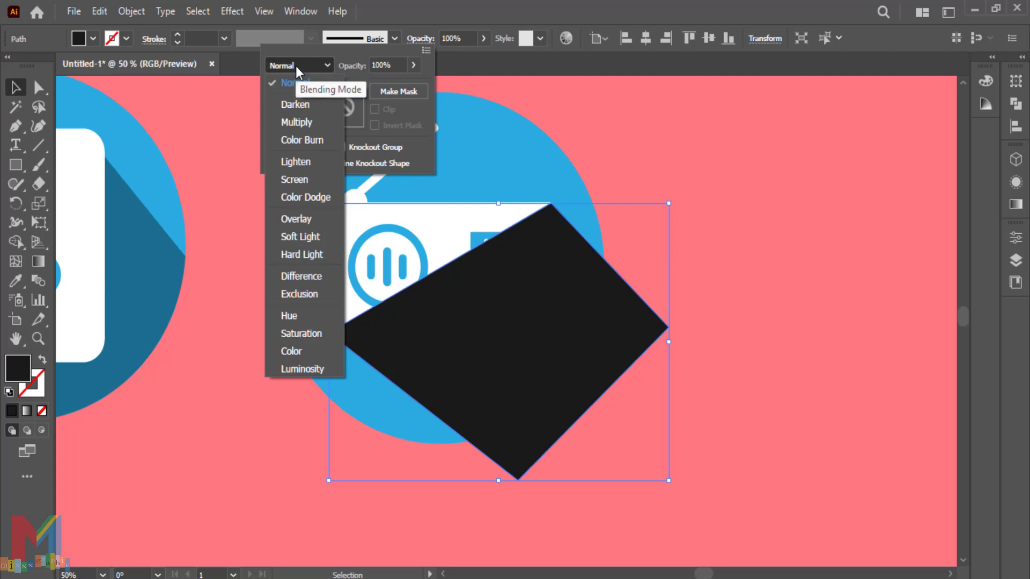
{"action": "left_click", "coordinate": [301, 123]}
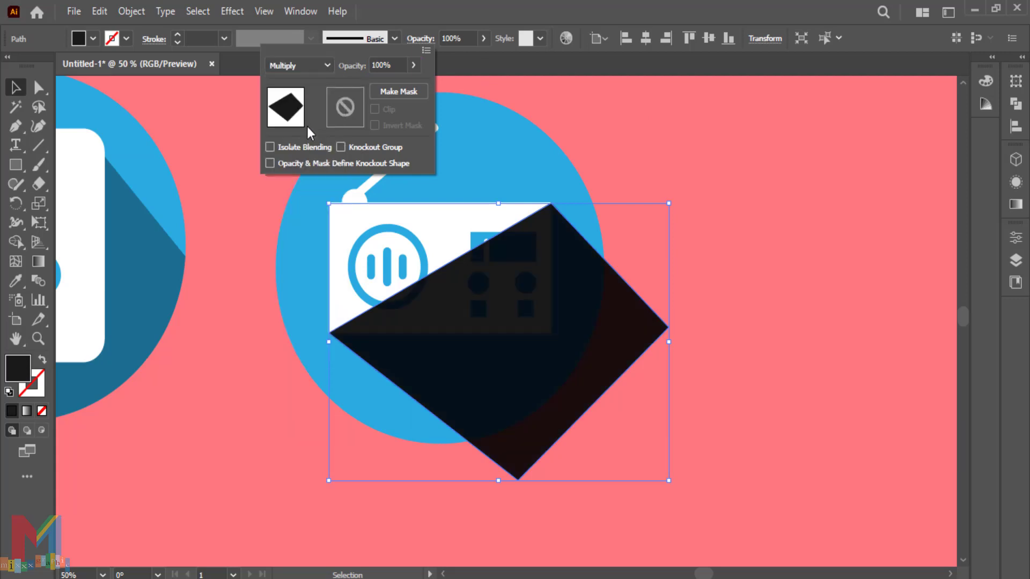
{"action": "left_click", "coordinate": [485, 38]}
{"action": "left_click_drag", "start_coordinate": [484, 58], "coordinate": [451, 65]}
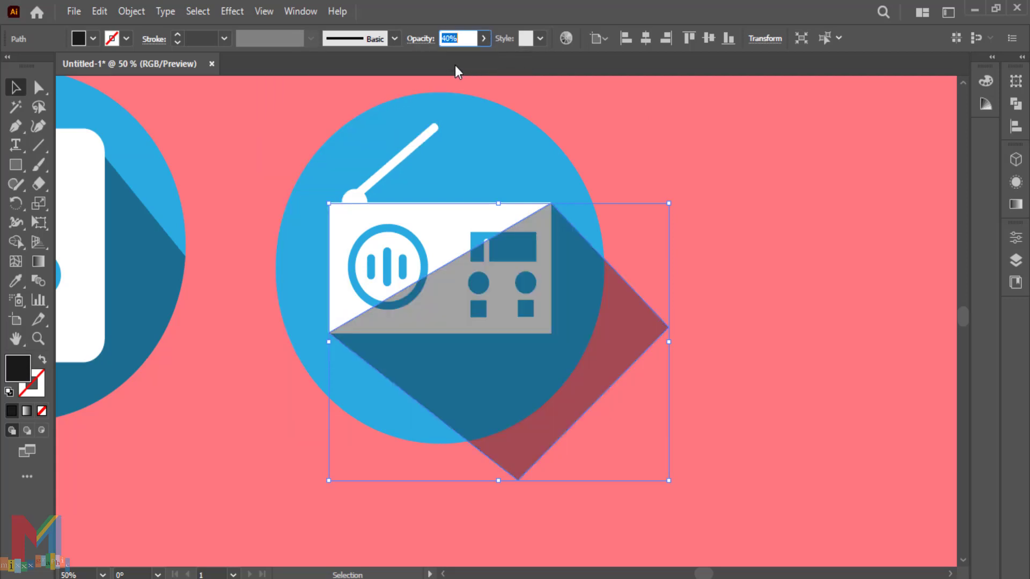
{"action": "left_click", "coordinate": [784, 217]}
- Send the shadow shape backward until it lies behind the white radio panel
{"action": "left_click", "coordinate": [604, 339]}
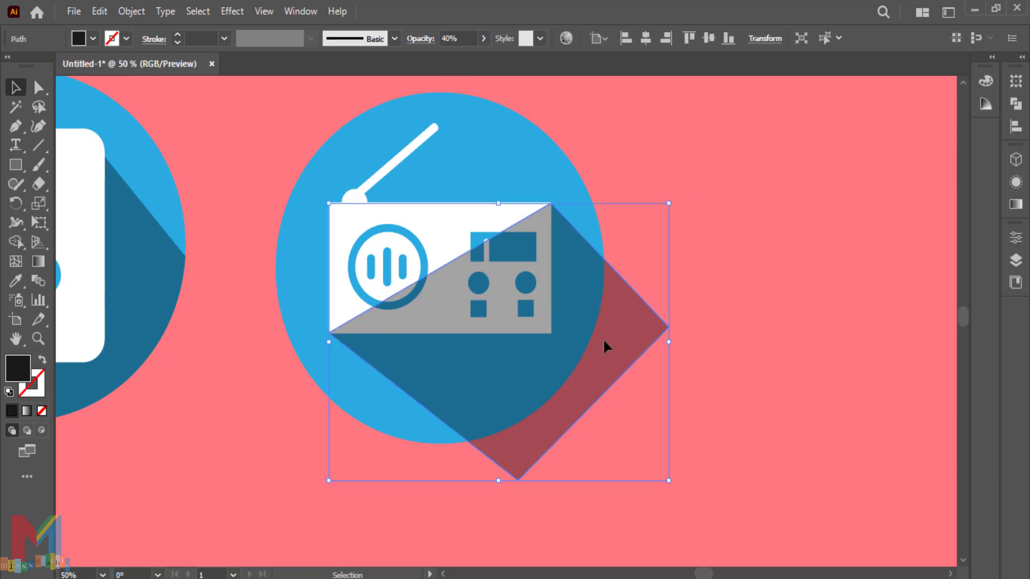
{"action": "key", "text": "a"}
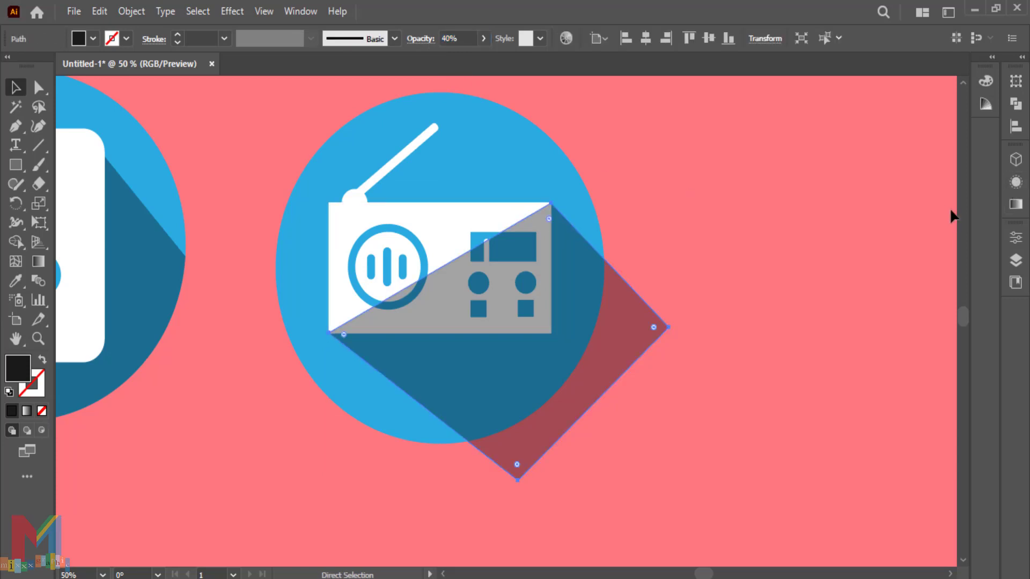
{"action": "key", "text": "ctrl+bracketleft"}
{"action": "key", "text": "ctrl+bracketleft"}
{"action": "key", "text": "ctrl+bracketleft"}
{"action": "key", "text": "ctrl+bracketleft"}
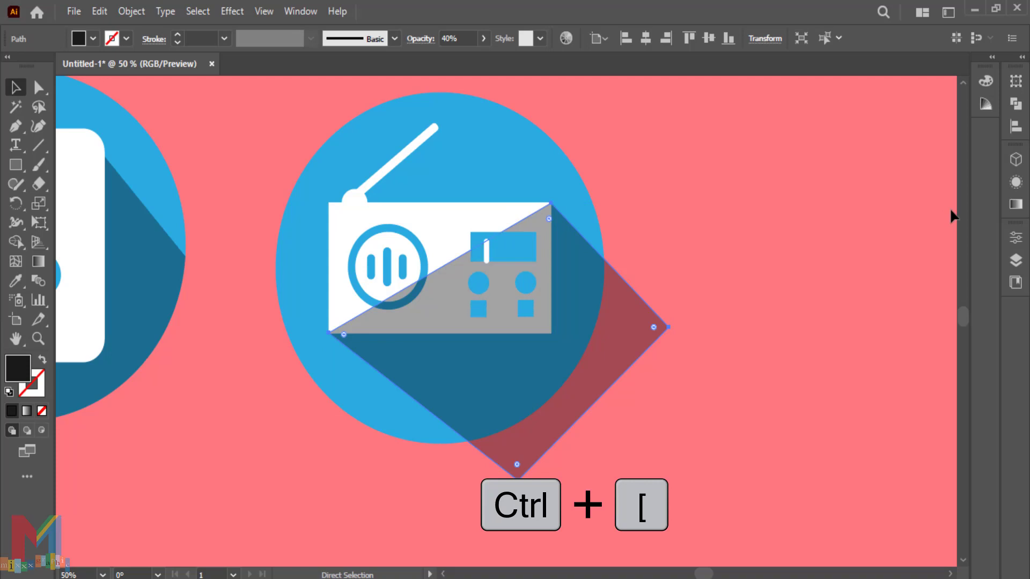
{"action": "key", "text": "ctrl+bracketleft"}
{"action": "key", "text": "v"}
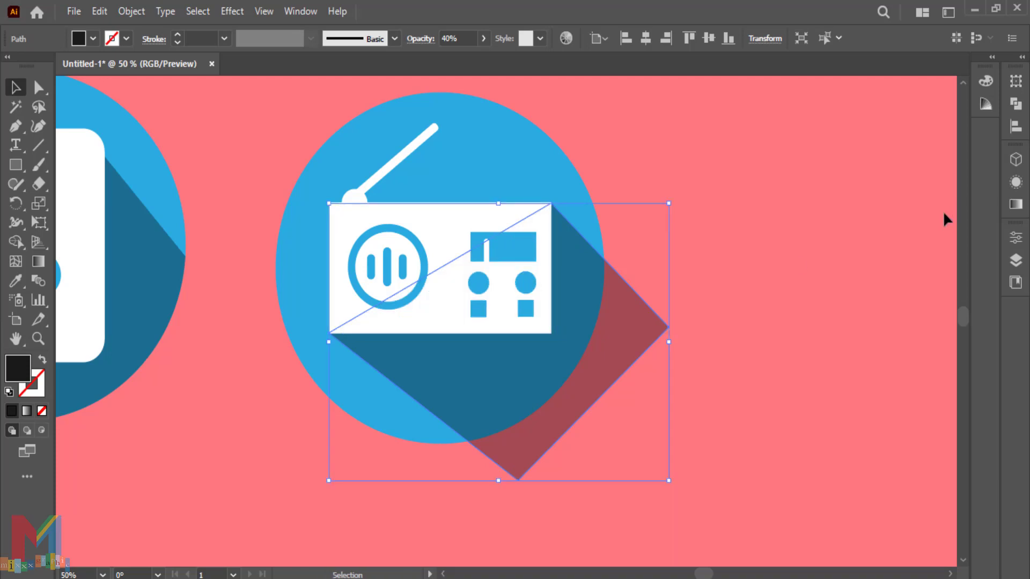
{"action": "left_click", "coordinate": [797, 261]}
- Select the whole radio icon and remove the shadow part outside the blue circle with the Shape Builder tool
{"action": "left_click_drag", "start_coordinate": [298, 449], "coordinate": [300, 451]}
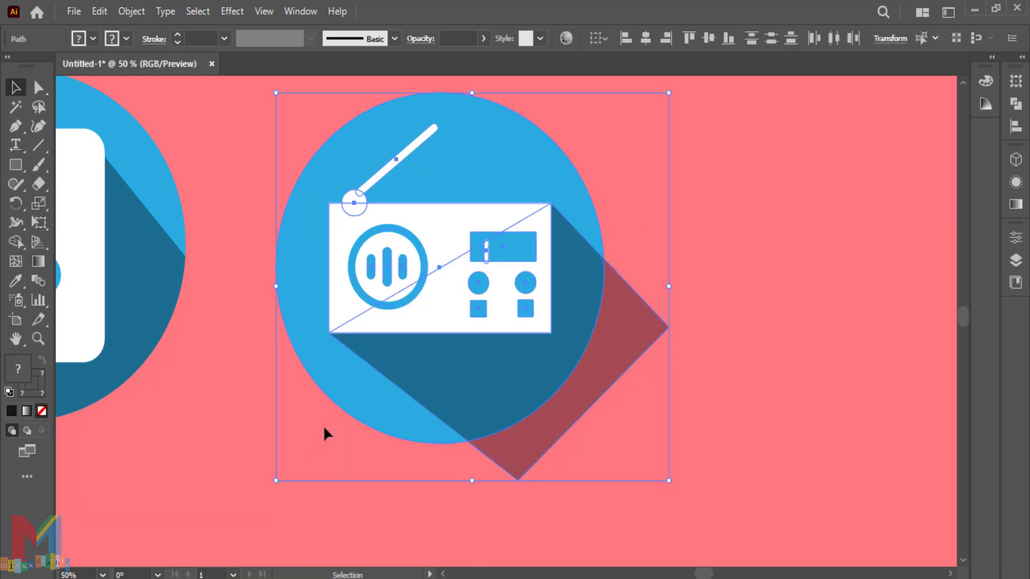
{"action": "key", "text": "shift+m"}
{"action": "key", "text": "alt"}
{"action": "left_click_drag", "start_coordinate": [492, 473], "coordinate": [537, 445]}
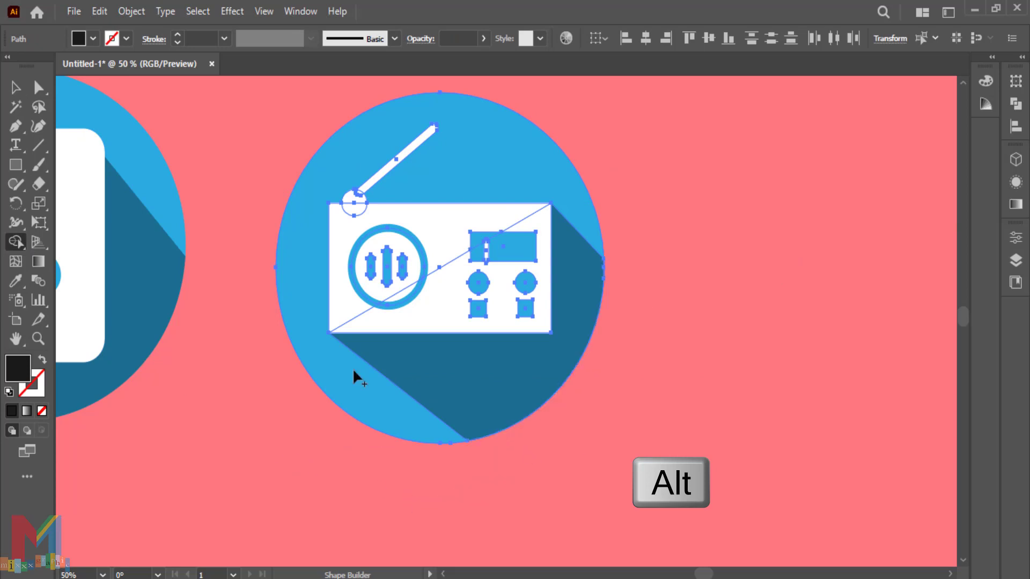
{"action": "key", "text": "v"}
{"action": "left_click", "coordinate": [230, 410]}
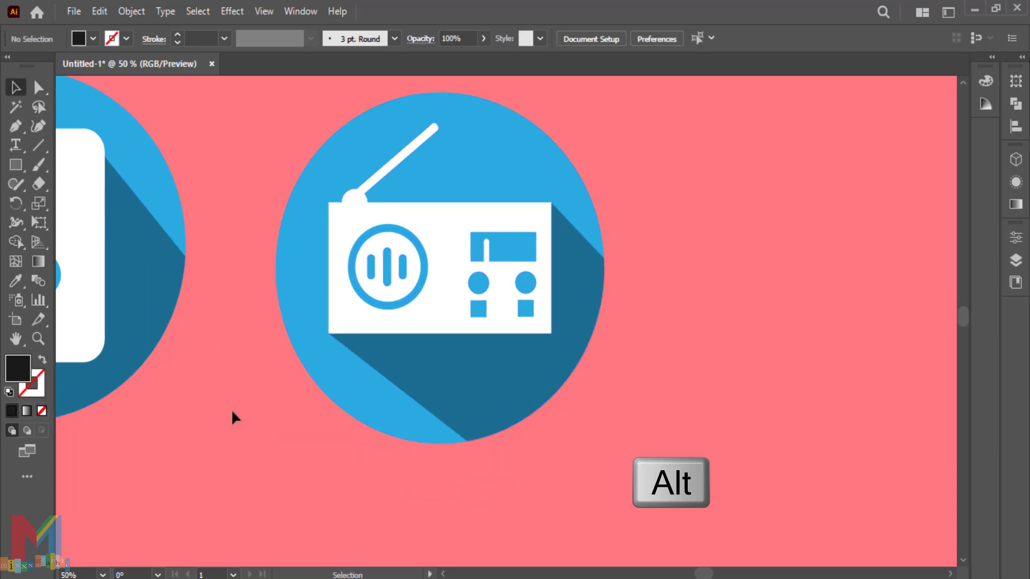
- Group the notebook icon's parts and move the group slightly up and to the left
{"action": "key", "text": "ctrl+minus"}
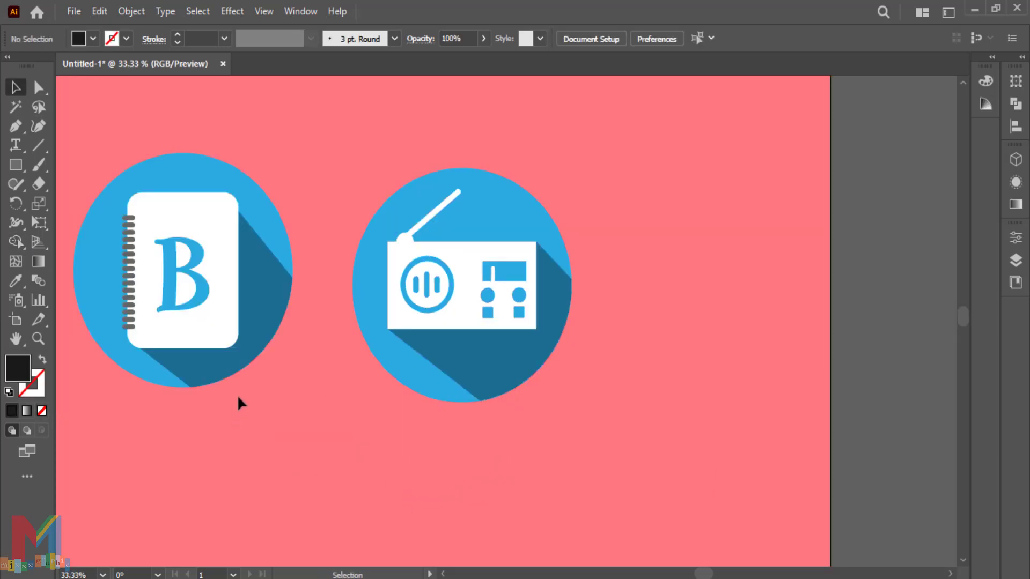
{"action": "left_click", "coordinate": [107, 362]}
{"action": "right_click", "coordinate": [180, 284]}
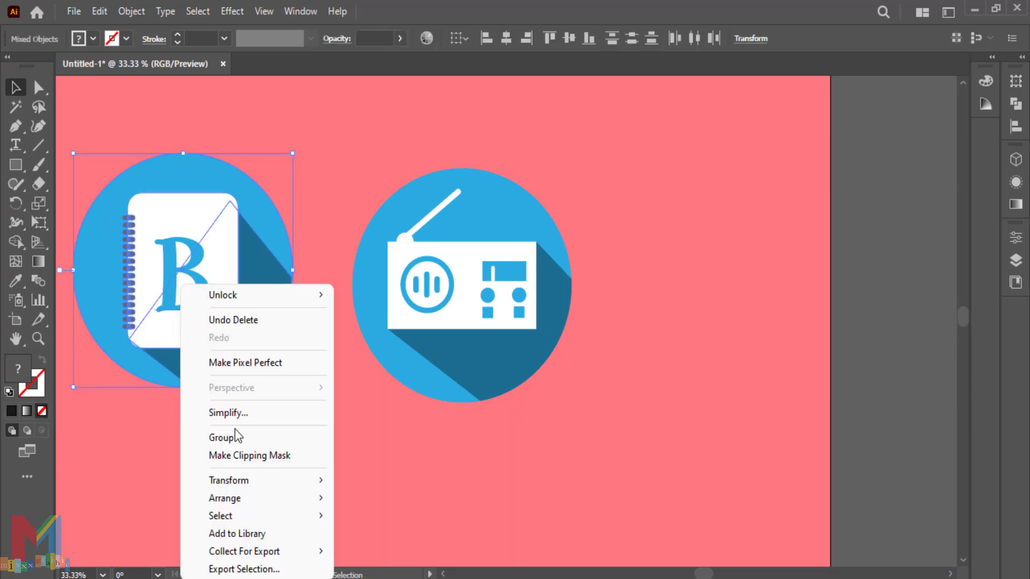
{"action": "left_click", "coordinate": [165, 283]}
{"action": "left_click_drag", "start_coordinate": [165, 285], "coordinate": [148, 249]}
{"action": "scroll", "coordinate": [171, 266], "scroll_direction": "up", "scroll_amount": 3}
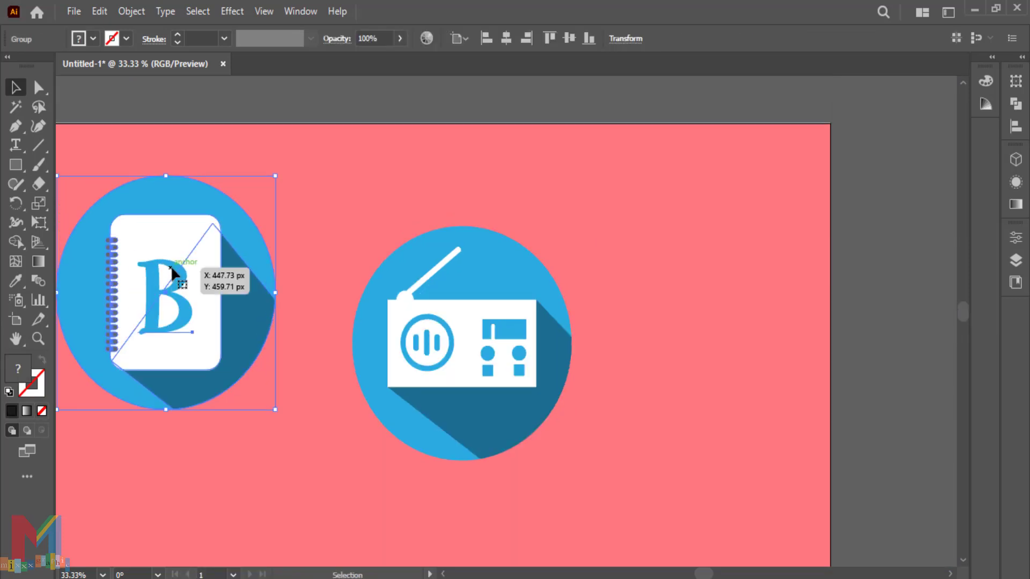
- Move the radio icon up beside the notebook icon and place a copy of its blue circle to the right
{"action": "left_click_drag", "start_coordinate": [598, 233], "coordinate": [396, 422]}
{"action": "left_click_drag", "start_coordinate": [439, 386], "coordinate": [442, 341]}
{"action": "left_click", "coordinate": [397, 440]}
{"action": "left_click_drag", "start_coordinate": [397, 389], "coordinate": [649, 382]}
- Group the radio icon's parts and move the group slightly left, between the notebook and the empty blue circle
{"action": "left_click", "coordinate": [545, 207]}
{"action": "left_click_drag", "start_coordinate": [434, 369], "coordinate": [409, 370]}
{"action": "right_click", "coordinate": [408, 370]}
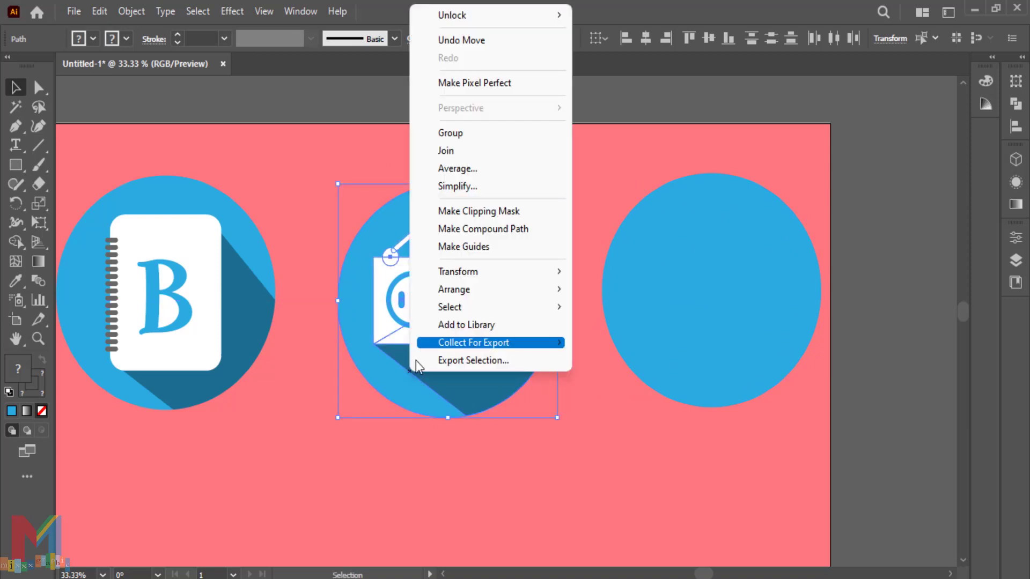
{"action": "left_click", "coordinate": [485, 150]}
{"action": "left_click", "coordinate": [600, 475]}
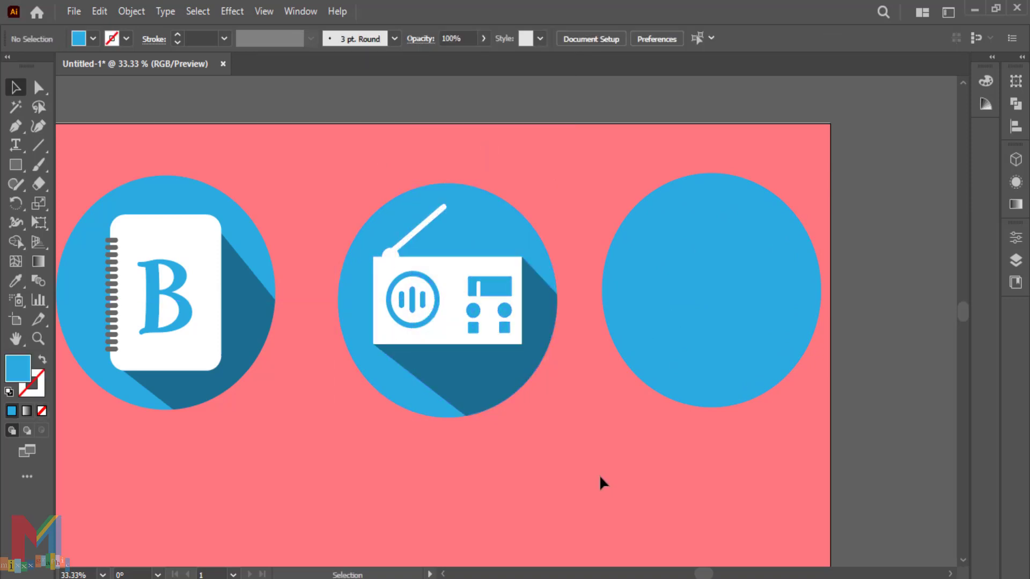
{"action": "left_click_drag", "start_coordinate": [416, 367], "coordinate": [400, 367]}
{"action": "left_click", "coordinate": [391, 474]}
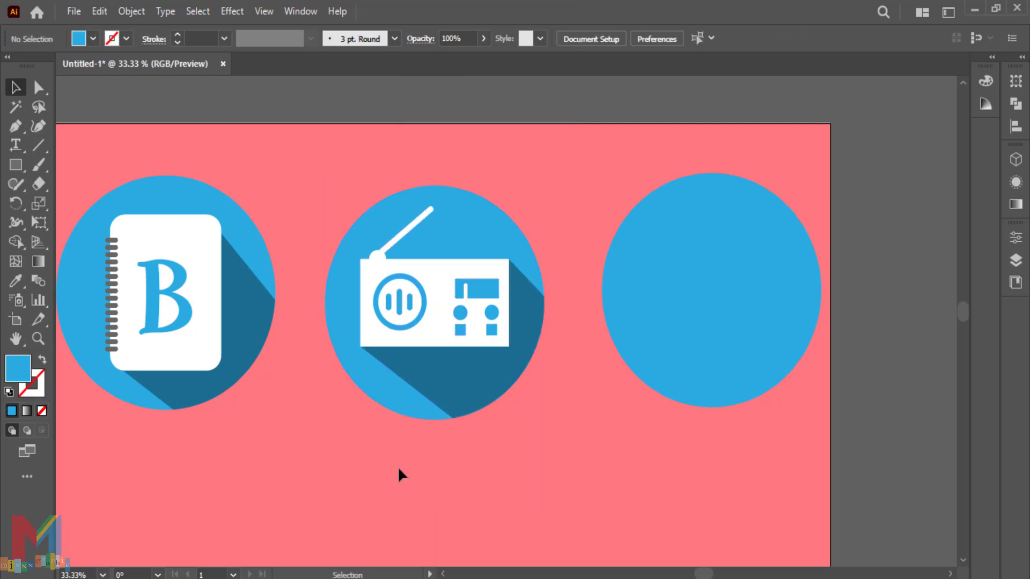
- Draw a tall white rectangle without stroke in the middle of the empty third blue circle
{"action": "key", "text": "ctrl+plus"}
{"action": "key", "text": "ctrl+plus"}
{"action": "left_click_drag", "start_coordinate": [714, 299], "coordinate": [212, 389]}
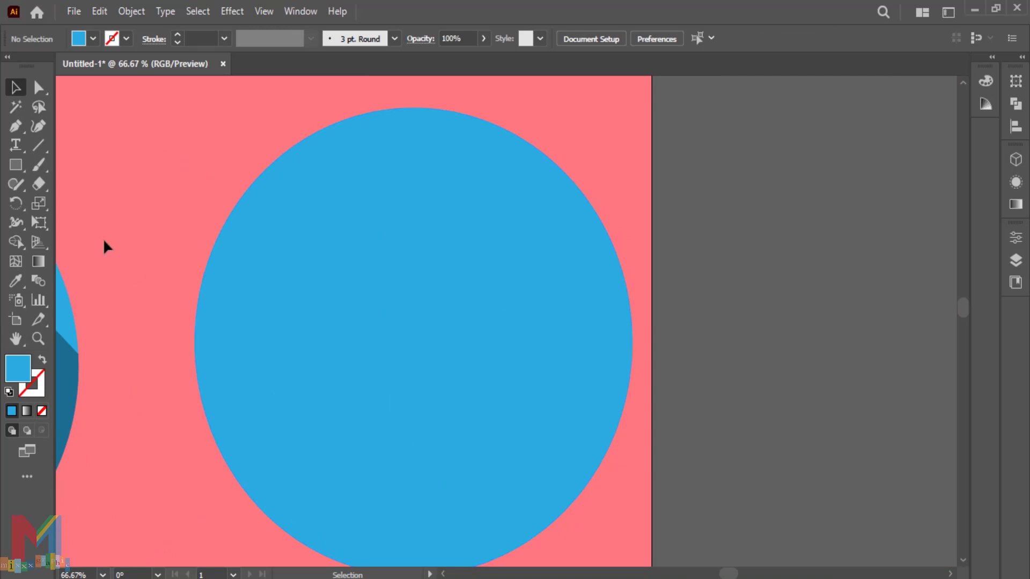
{"action": "left_click", "coordinate": [15, 166]}
{"action": "left_click", "coordinate": [93, 38]}
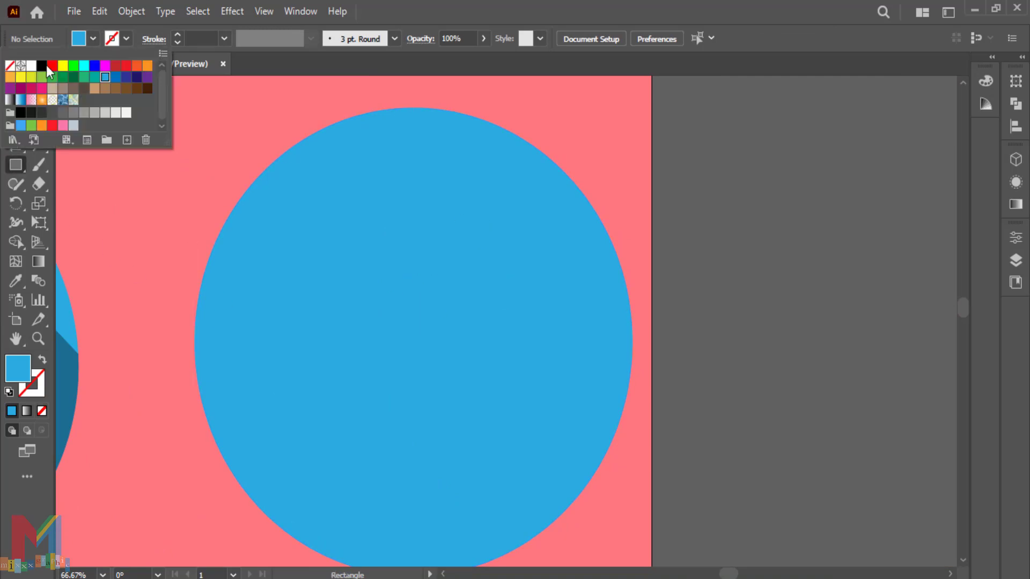
{"action": "left_click", "coordinate": [31, 68]}
{"action": "mouse_move", "coordinate": [490, 259]}
{"action": "left_mouse_down"}
{"action": "mouse_move", "coordinate": [391, 465]}
{"action": "mouse_move", "coordinate": [358, 498]}
{"action": "left_mouse_up"}
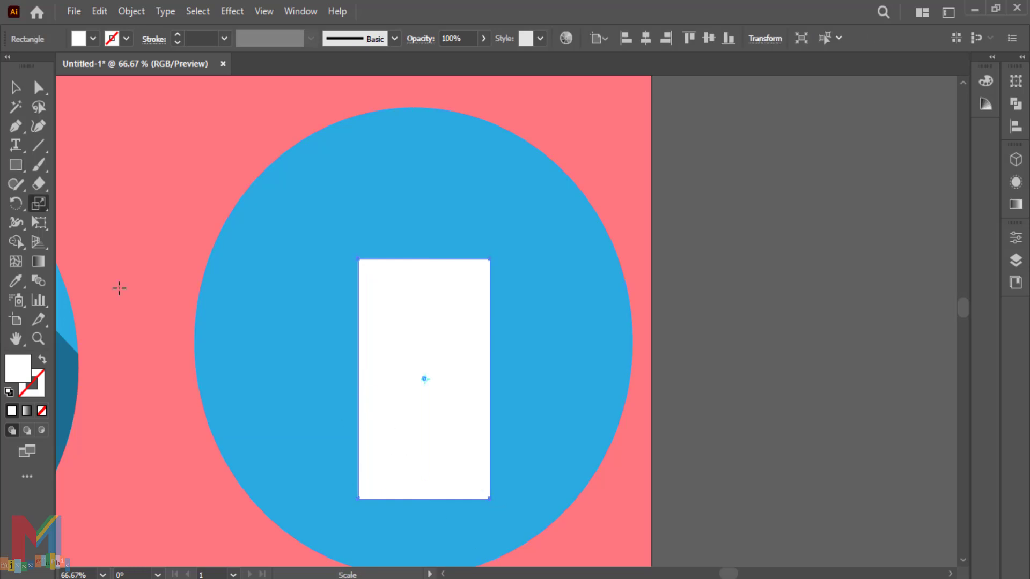
- Taper the white rectangle toward its base with the Free Transform perspective distortion to form a cup body
{"action": "left_click", "coordinate": [38, 222]}
{"action": "left_click", "coordinate": [108, 197]}
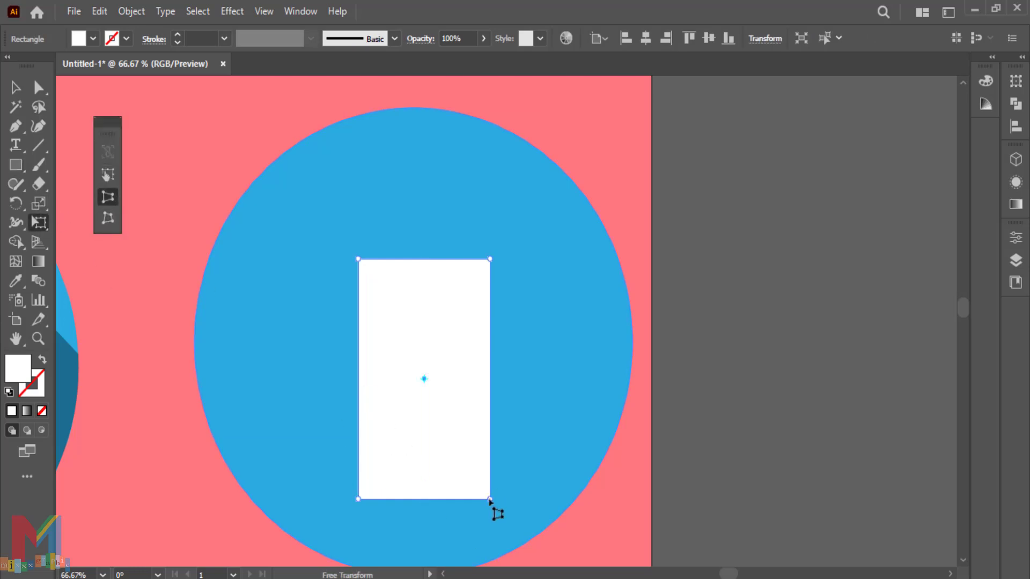
{"action": "left_click_drag", "start_coordinate": [490, 499], "coordinate": [470, 502]}
{"action": "left_click", "coordinate": [16, 88]}
{"action": "left_click", "coordinate": [659, 317]}
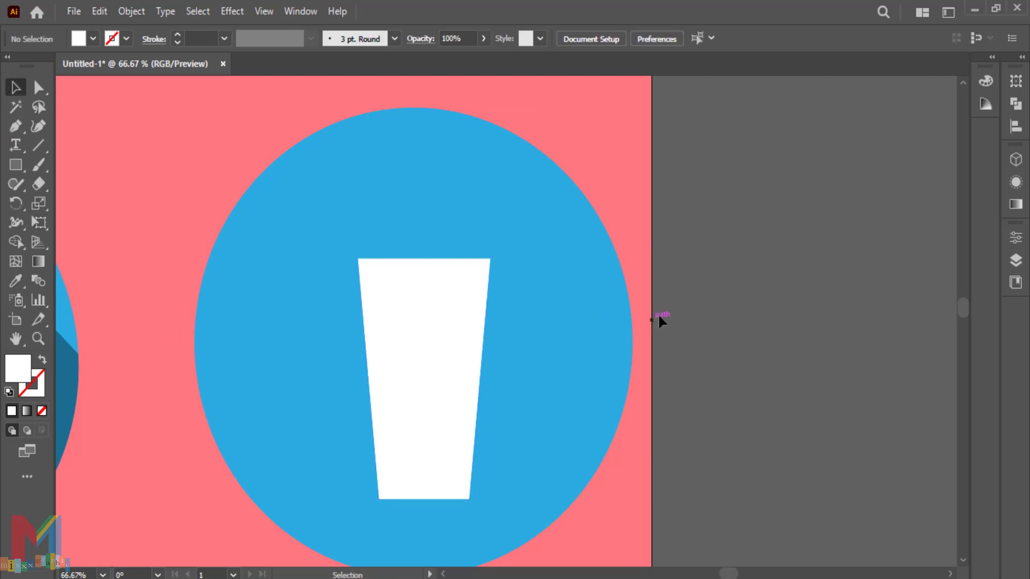
- Shift the cup body slightly up and to the left, and add a wider white rim bar with fully rounded ends across its top
{"action": "left_click_drag", "start_coordinate": [439, 403], "coordinate": [425, 391]}
{"action": "scroll", "coordinate": [424, 391], "scroll_direction": "up", "scroll_amount": 2}
{"action": "left_click", "coordinate": [20, 172]}
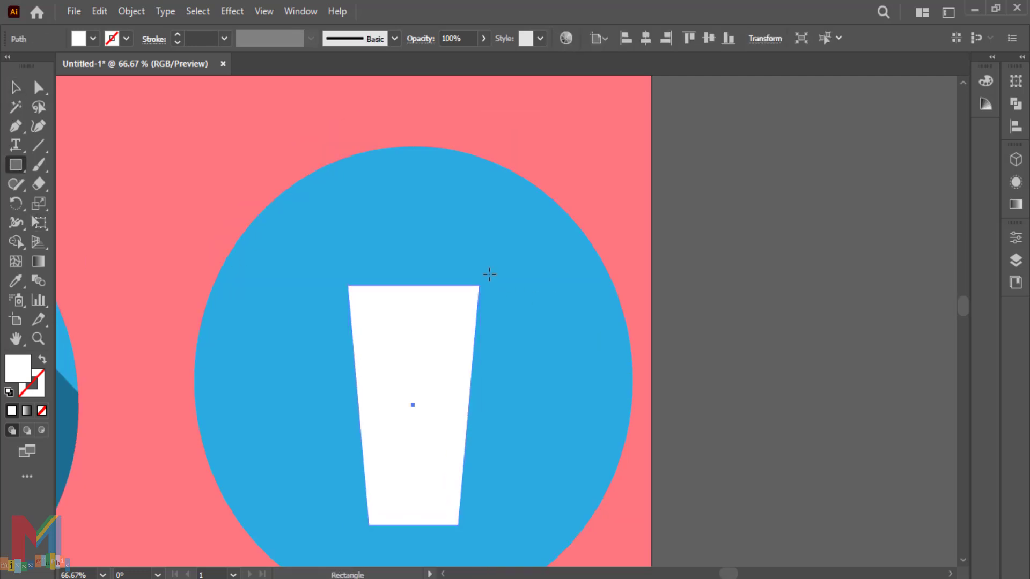
{"action": "mouse_move", "coordinate": [489, 274]}
{"action": "left_mouse_down"}
{"action": "mouse_move", "coordinate": [335, 289]}
{"action": "mouse_move", "coordinate": [593, 301]}
{"action": "left_mouse_up"}
{"action": "left_click", "coordinate": [38, 87]}
{"action": "left_click", "coordinate": [529, 299]}
{"action": "left_click", "coordinate": [20, 88]}
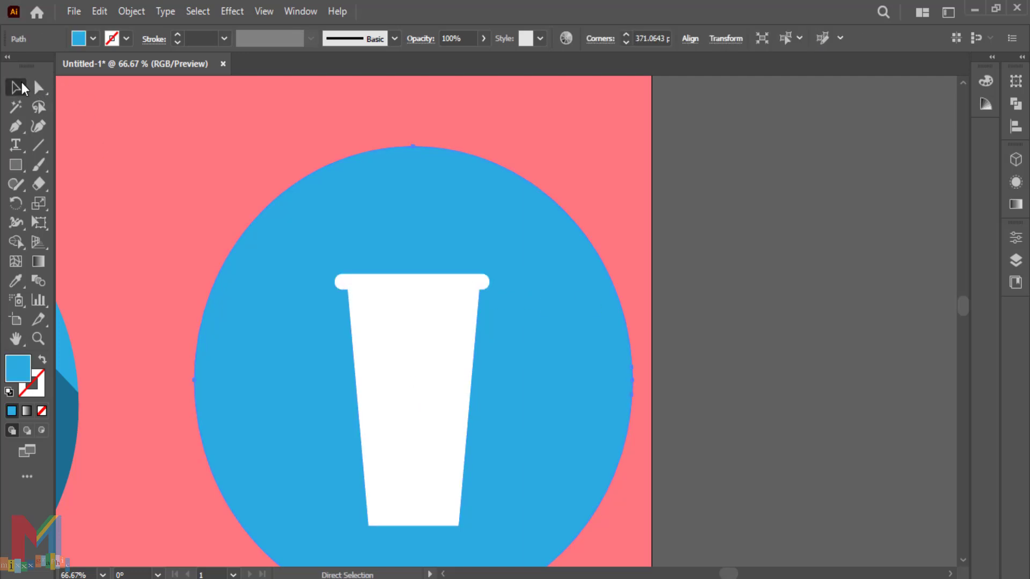
{"action": "left_click", "coordinate": [671, 223]}
- Place a copy of the rim bar directly above it and narrow the copy evenly on both sides to about the cup's width
{"action": "left_click", "coordinate": [429, 281]}
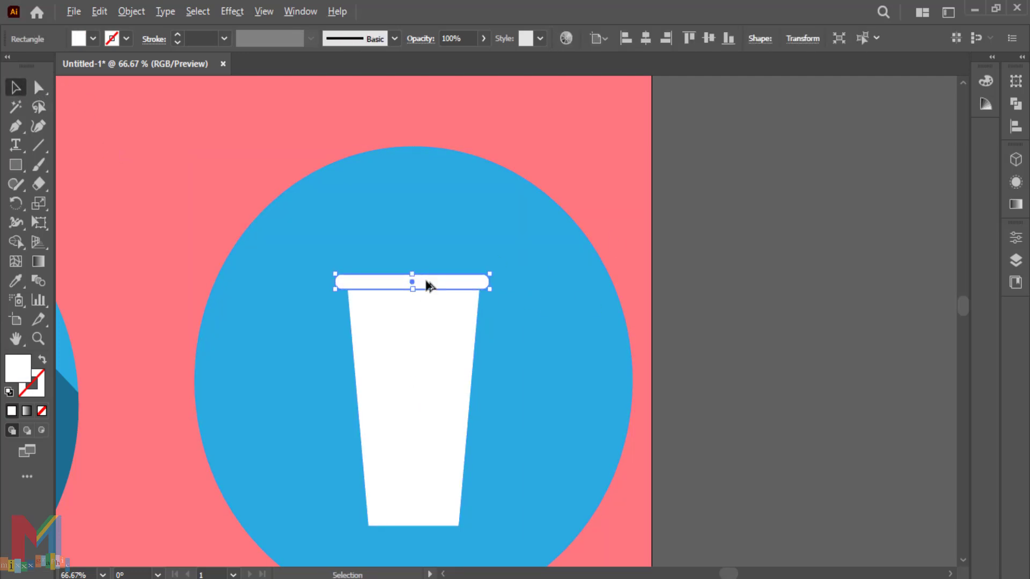
{"action": "left_click_drag", "start_coordinate": [427, 281], "coordinate": [428, 275]}
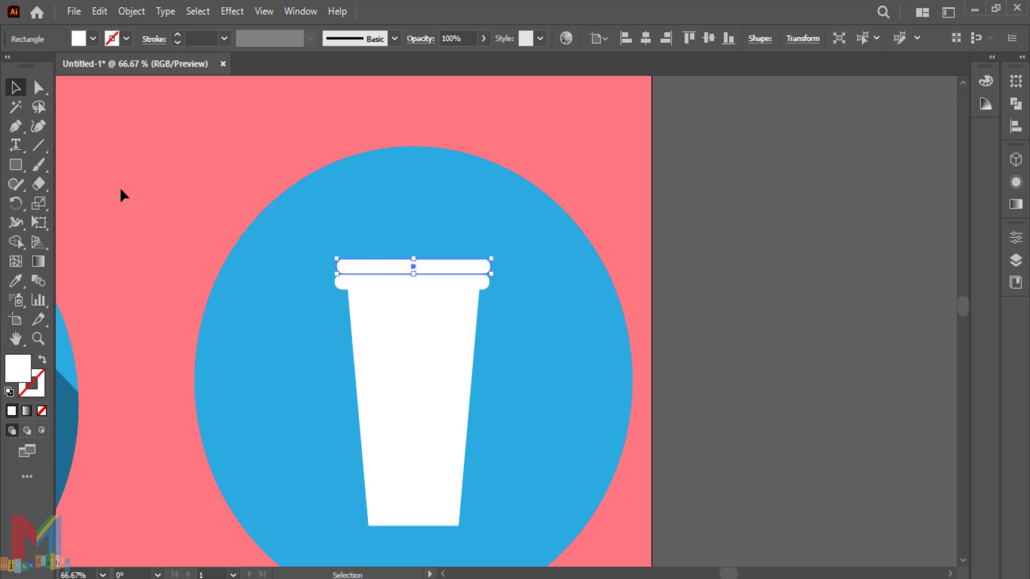
{"action": "left_click_drag", "start_coordinate": [496, 273], "coordinate": [427, 265]}
{"action": "left_click", "coordinate": [507, 275]}
{"action": "left_click", "coordinate": [528, 254]}
{"action": "left_click", "coordinate": [437, 267]}
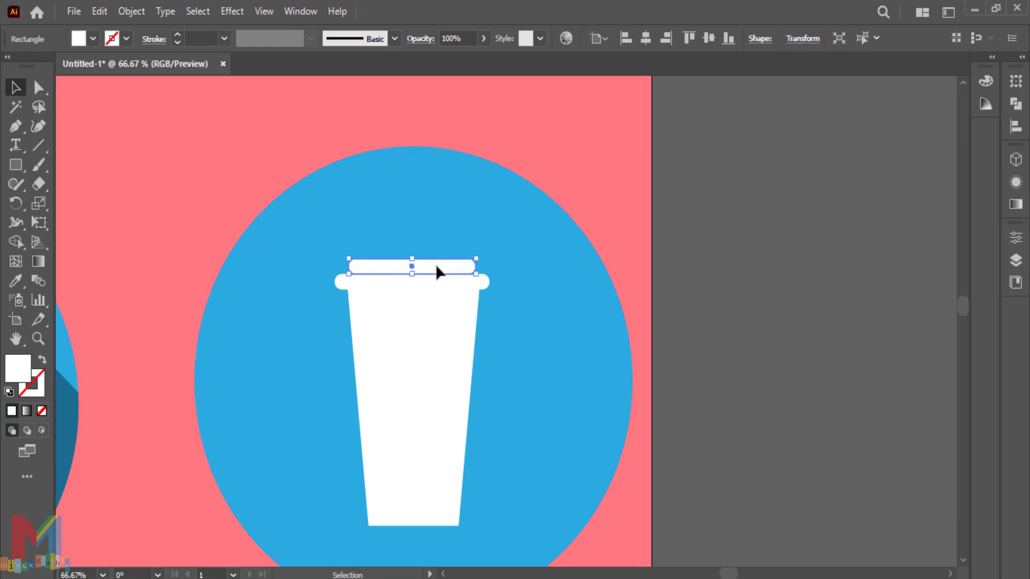
- Square off the rounded corners of the narrower lid bar above the rim
{"action": "key", "text": "a"}
{"action": "left_click_drag", "start_coordinate": [469, 266], "coordinate": [432, 258]}
{"action": "left_click", "coordinate": [545, 273]}
- Stack a copy of the square-cornered lid bar on top and narrow it on both sides as the lid's top tier
{"action": "left_click", "coordinate": [428, 266]}
{"action": "key", "text": "v"}
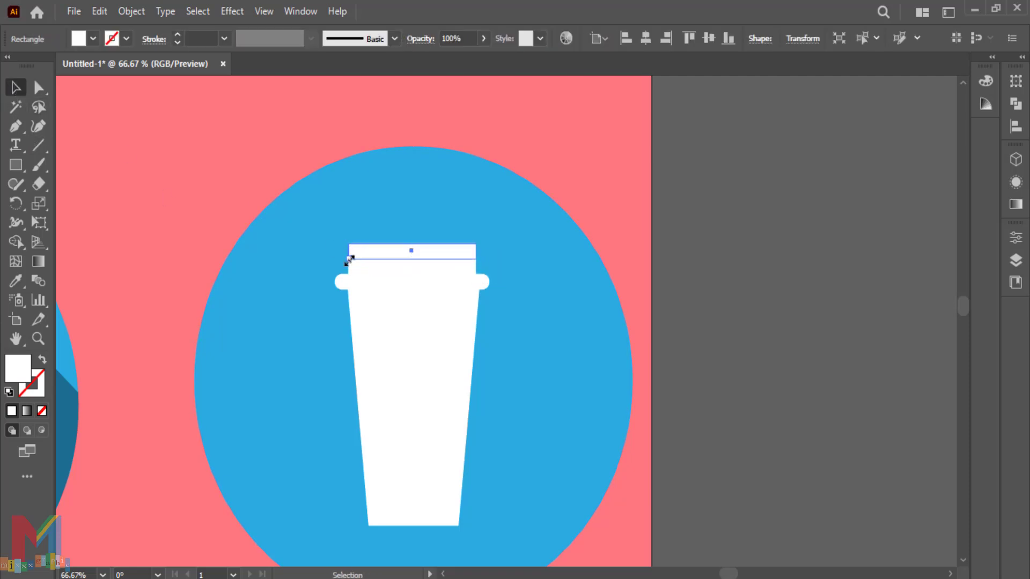
{"action": "left_click_drag", "start_coordinate": [349, 259], "coordinate": [366, 259]}
{"action": "left_click_drag", "start_coordinate": [476, 259], "coordinate": [460, 259]}
{"action": "left_click", "coordinate": [553, 259]}
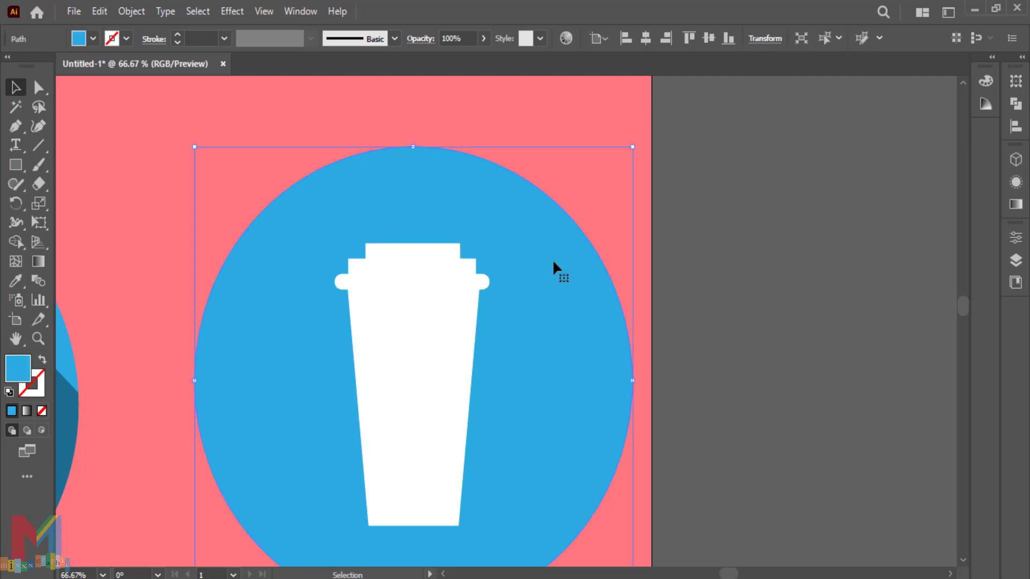
{"action": "left_click", "coordinate": [669, 248]}
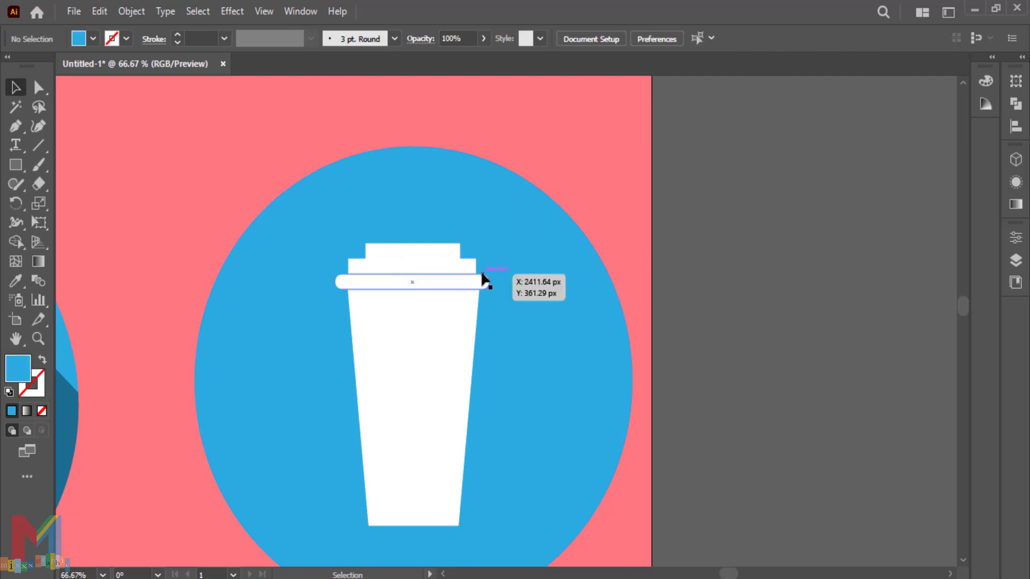
- Extend the cup body's top edge slightly into the rim and group the body, rim and lid pieces
{"action": "left_click", "coordinate": [422, 320]}
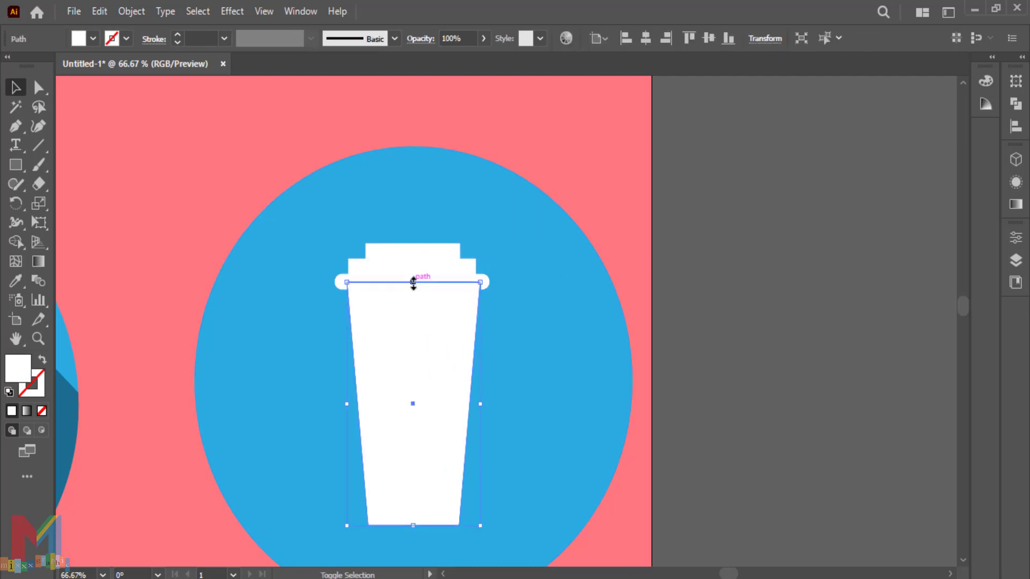
{"action": "left_click_drag", "start_coordinate": [413, 283], "coordinate": [411, 253]}
{"action": "right_click", "coordinate": [413, 258]}
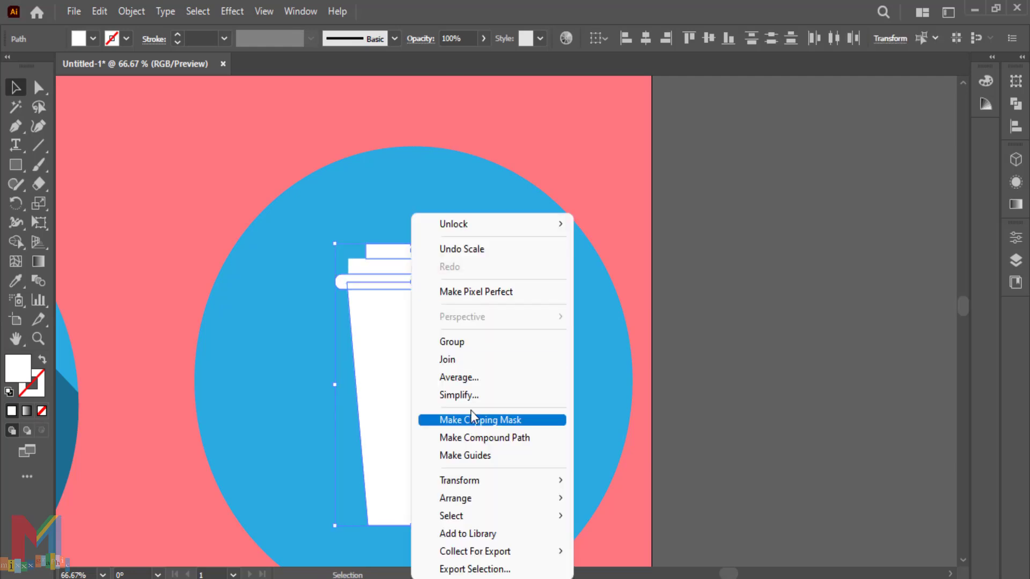
{"action": "left_click", "coordinate": [466, 342]}
{"action": "left_click", "coordinate": [692, 343]}
- Place a copy of the cup group outside the artboard and merge its pieces into one shape with Shape Builder
{"action": "left_click", "coordinate": [414, 404]}
{"action": "left_click_drag", "start_coordinate": [413, 403], "coordinate": [797, 382]}
{"action": "key", "text": "shift+m"}
{"action": "left_click_drag", "start_coordinate": [766, 239], "coordinate": [798, 327]}
{"action": "left_click", "coordinate": [21, 94]}
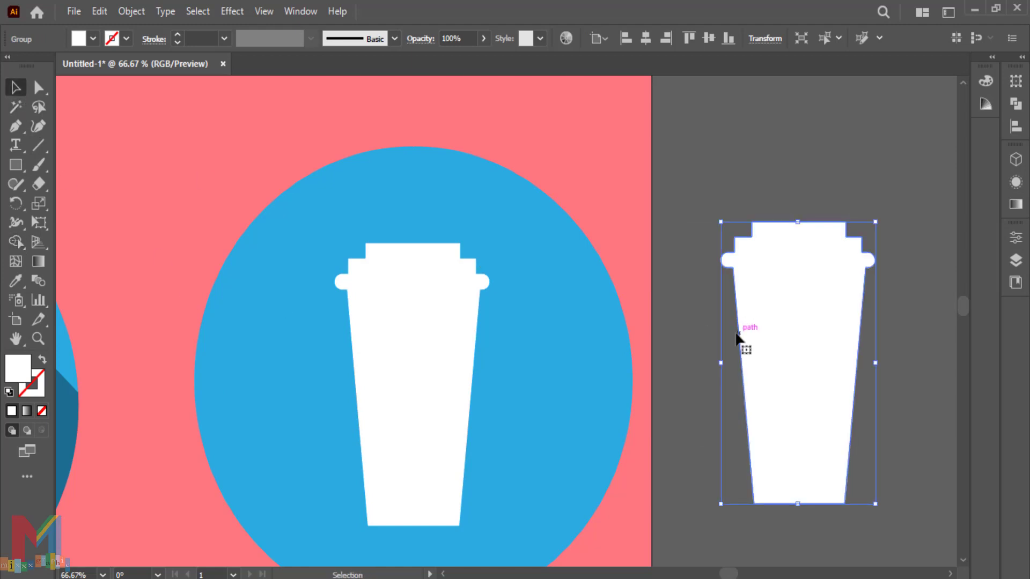
{"action": "left_click", "coordinate": [908, 345]}
- Cover the left half of the copied cup with a rectangle and subtract it with Minus Front, leaving the right half
{"action": "key", "text": "m"}
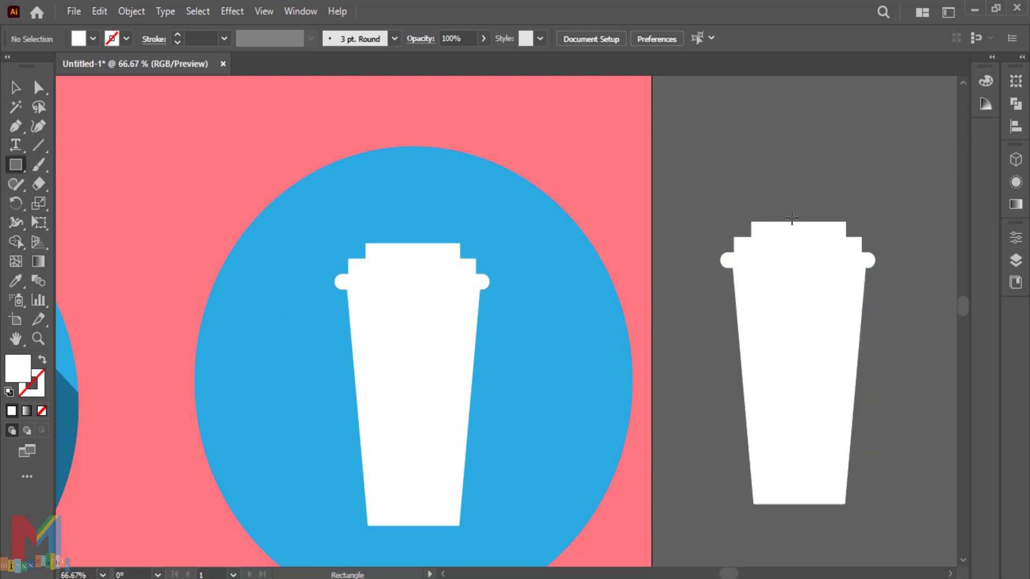
{"action": "left_click_drag", "start_coordinate": [798, 199], "coordinate": [698, 528]}
{"action": "left_click", "coordinate": [16, 87]}
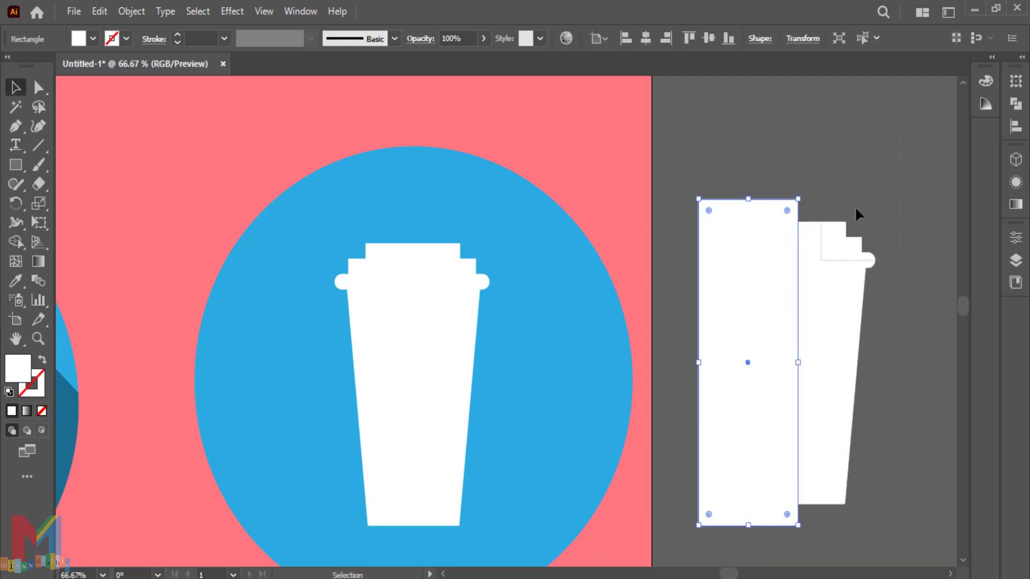
{"action": "key", "text": "ctrl+a"}
{"action": "left_click", "coordinate": [1015, 106]}
{"action": "left_click", "coordinate": [869, 116]}
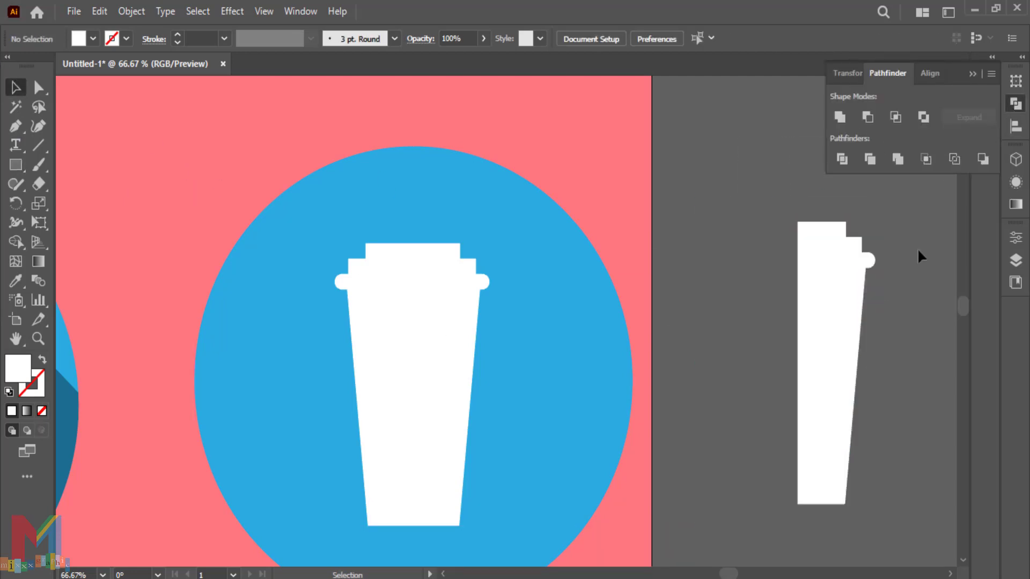
- Fill the half cup with light grey and place it over the right half of the white cup as shading
{"action": "left_click", "coordinate": [93, 39]}
{"action": "left_click", "coordinate": [115, 112]}
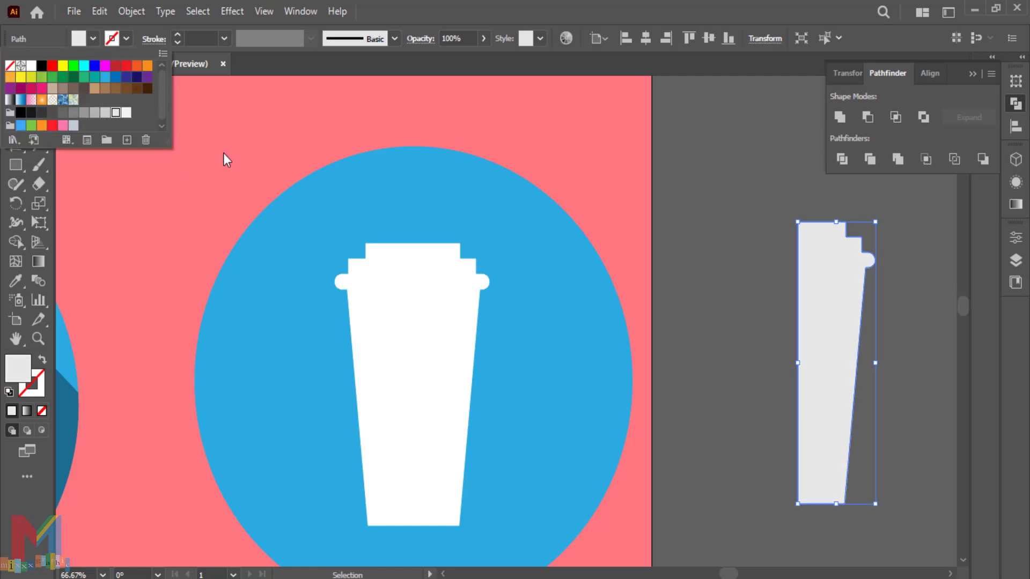
{"action": "left_click", "coordinate": [109, 113]}
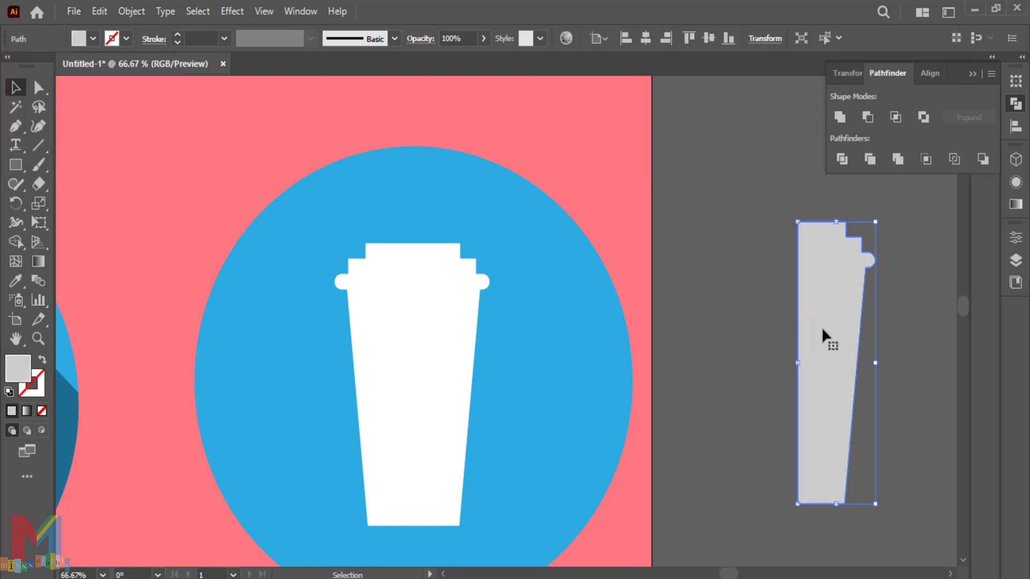
{"action": "left_click_drag", "start_coordinate": [823, 330], "coordinate": [436, 351]}
{"action": "left_click", "coordinate": [804, 342]}
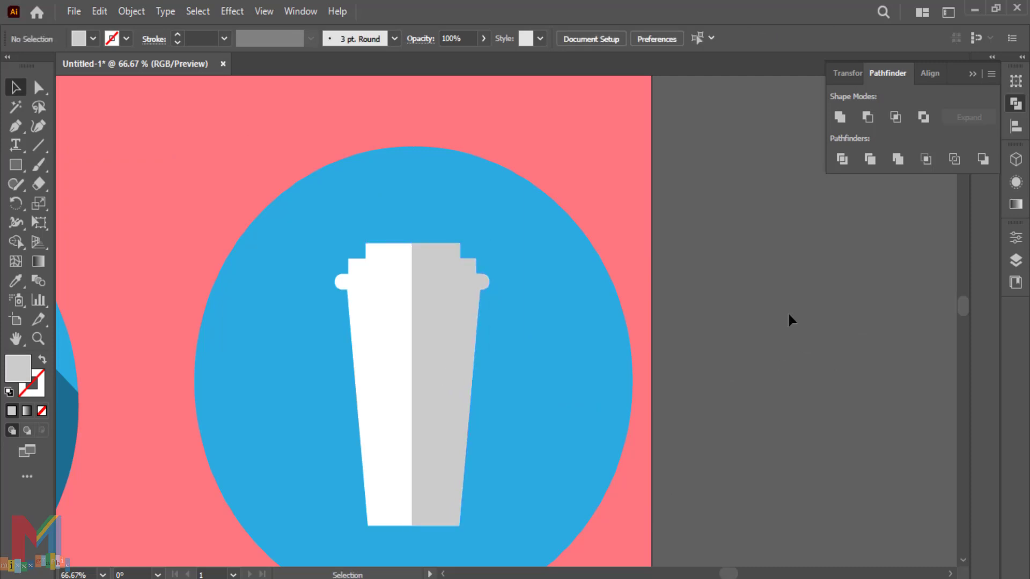
- Draw a narrow vertical rectangle over the lid's centre as the straw and fill it white
{"action": "left_click", "coordinate": [15, 164]}
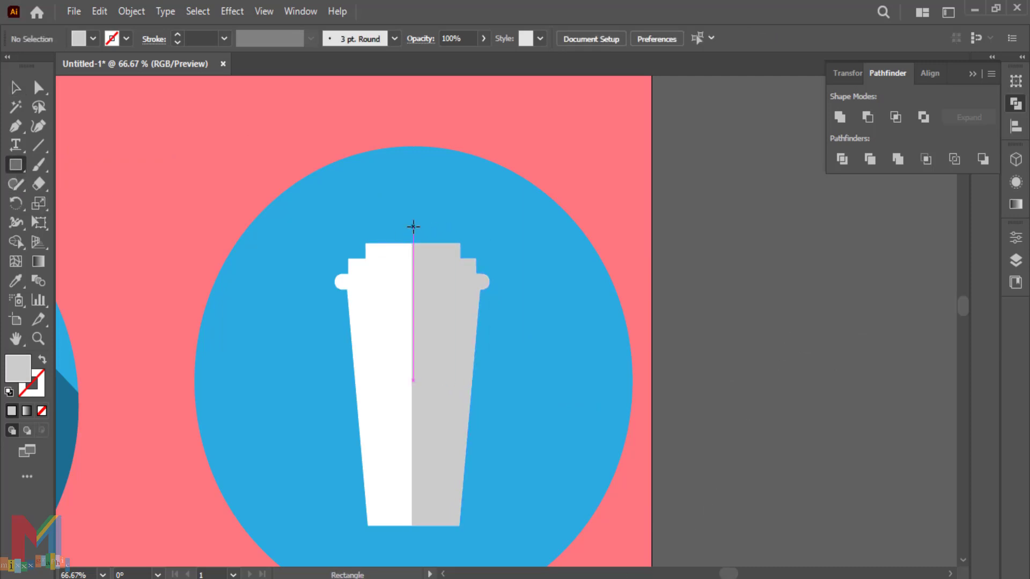
{"action": "left_click_drag", "start_coordinate": [420, 217], "coordinate": [405, 305]}
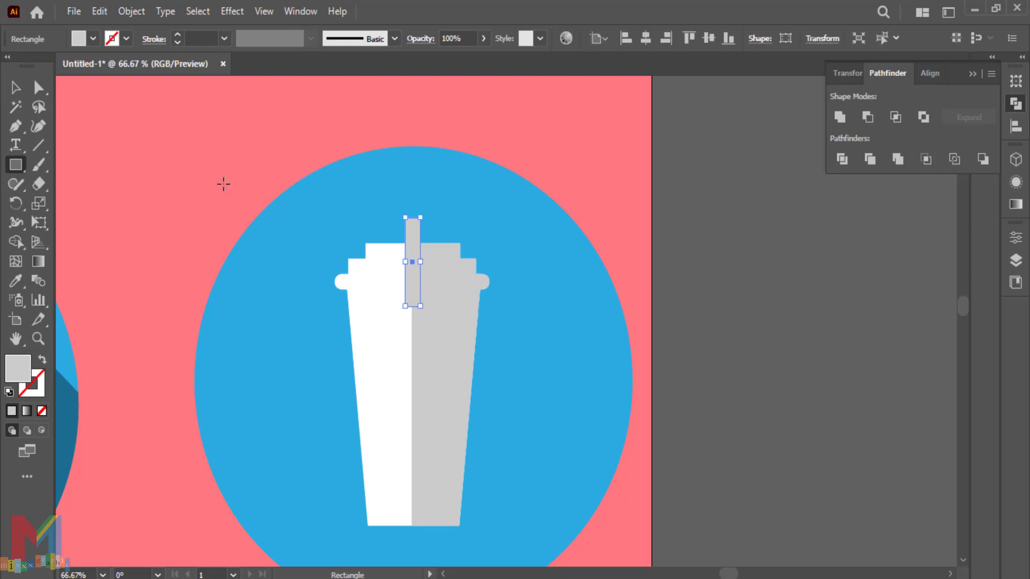
{"action": "left_click", "coordinate": [96, 38]}
{"action": "left_click", "coordinate": [115, 112]}
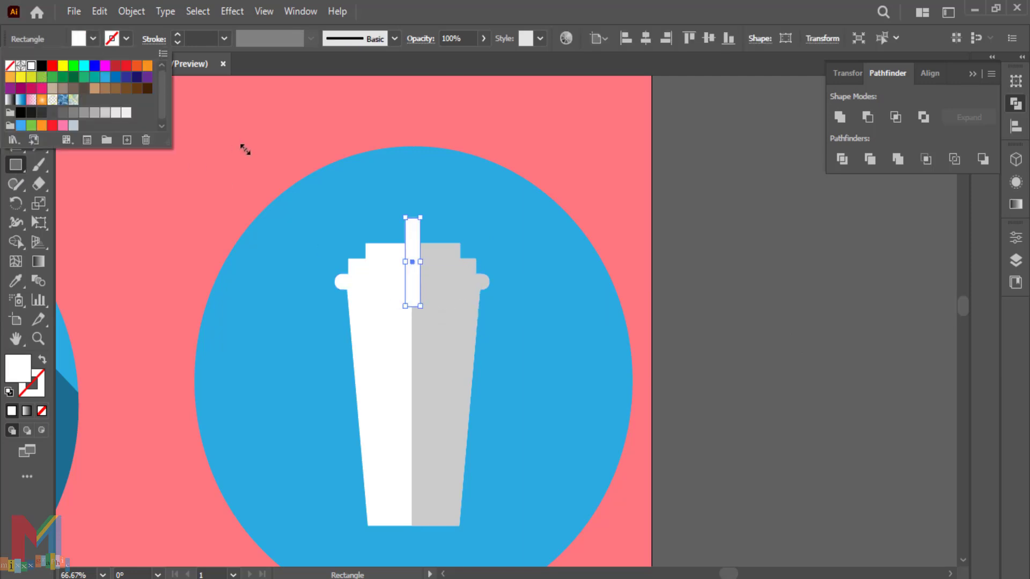
{"action": "left_click", "coordinate": [36, 557]}
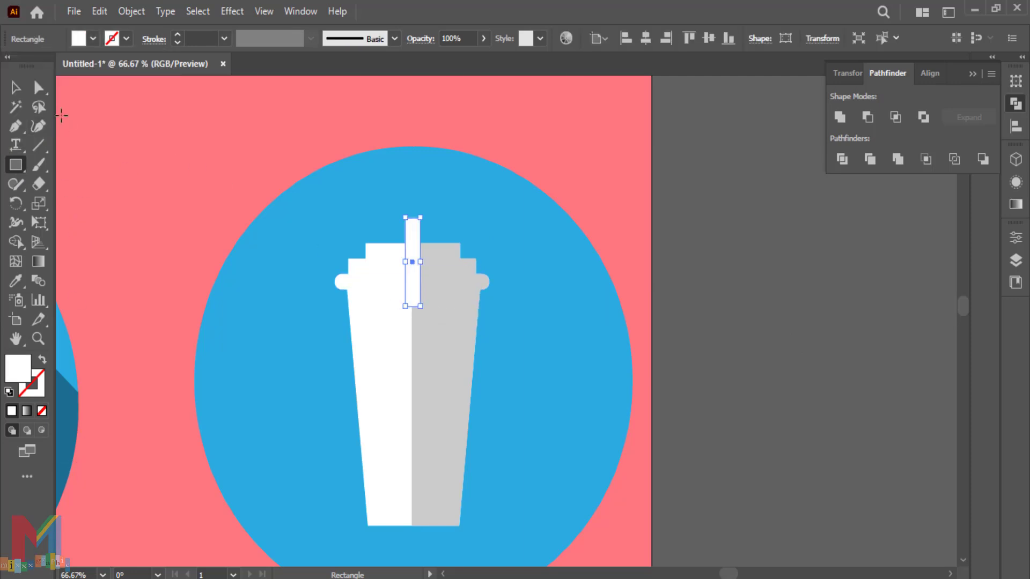
- Round the straw's ends, and join a tilted copy to its top so the straw bends up to the right
{"action": "left_click", "coordinate": [38, 87]}
{"action": "left_click_drag", "start_coordinate": [411, 230], "coordinate": [485, 179]}
{"action": "left_click", "coordinate": [460, 206]}
{"action": "left_click", "coordinate": [413, 255]}
{"action": "left_click", "coordinate": [17, 88]}
{"action": "left_click_drag", "start_coordinate": [494, 229], "coordinate": [416, 212]}
{"action": "left_click_drag", "start_coordinate": [468, 165], "coordinate": [443, 201]}
{"action": "left_click", "coordinate": [602, 175]}
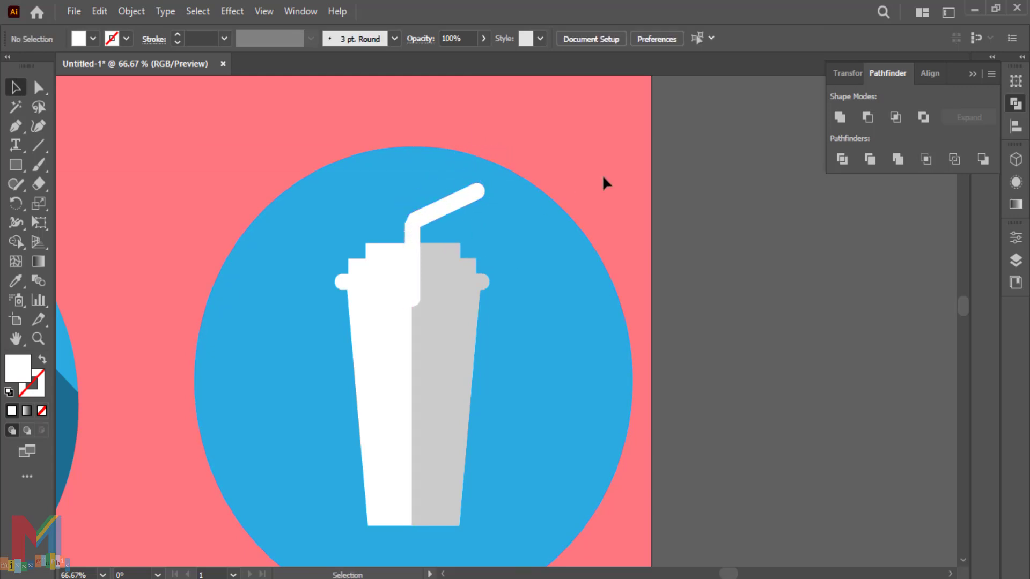
- Group the vertical and tilted parts of the straw
{"action": "left_click", "coordinate": [428, 211]}
{"action": "left_click", "coordinate": [619, 188]}
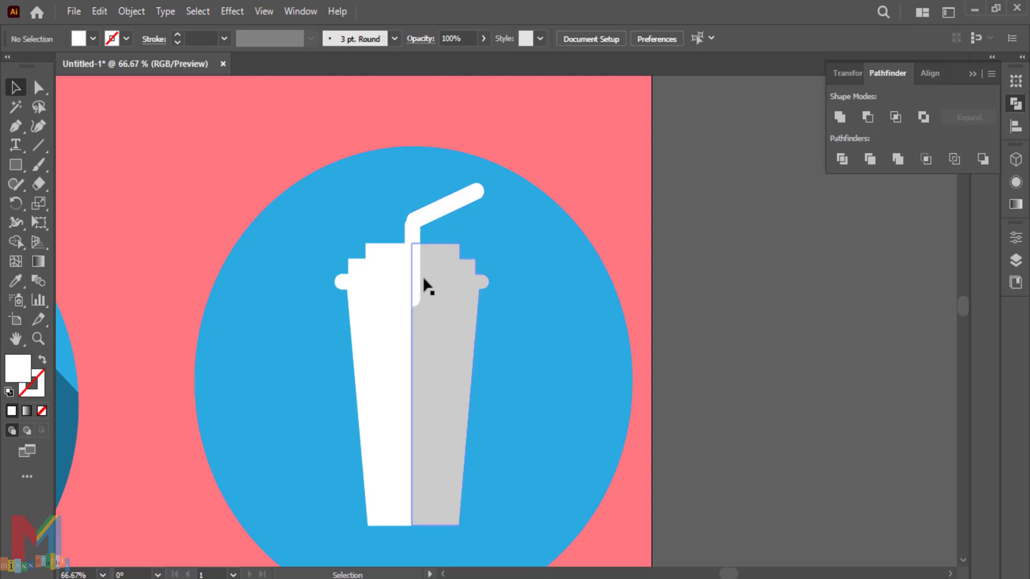
{"action": "left_click", "coordinate": [412, 231]}
{"action": "left_click", "coordinate": [441, 207], "text": "shift"}
{"action": "right_click", "coordinate": [451, 205]}
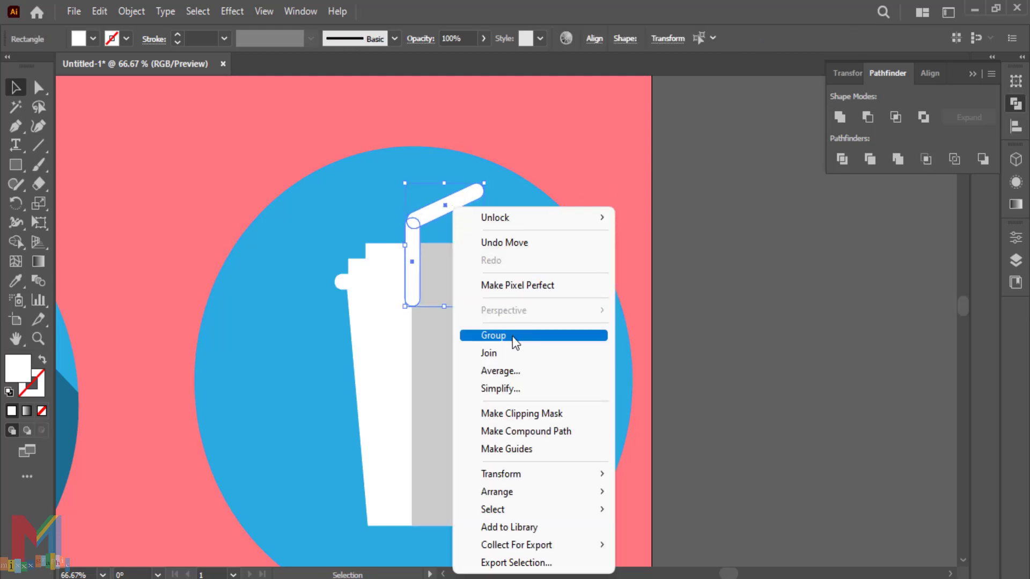
{"action": "left_click", "coordinate": [450, 338]}
{"action": "left_click", "coordinate": [666, 236]}
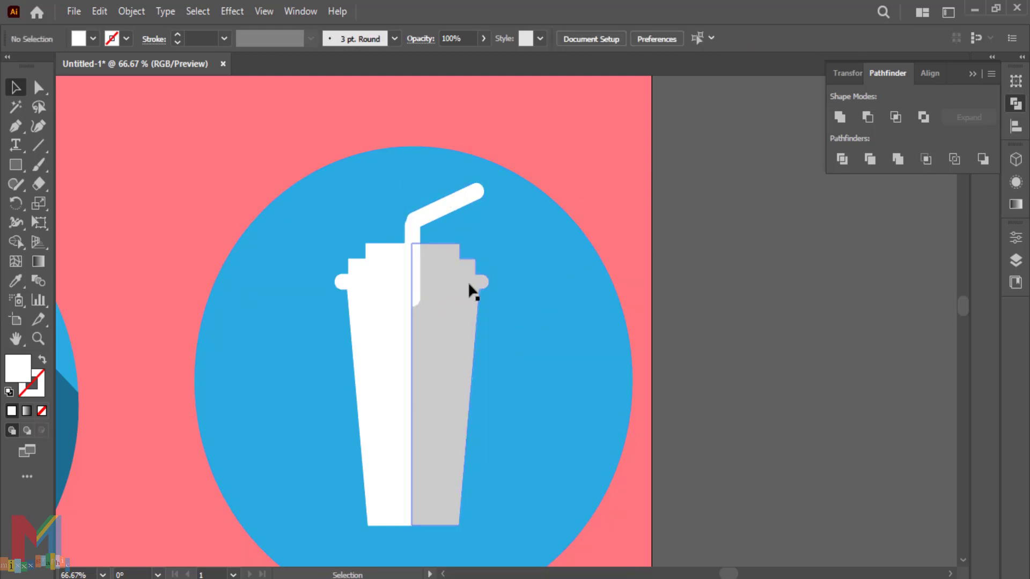
- Send the straw group behind the cup and move it slightly up
{"action": "left_click", "coordinate": [409, 273]}
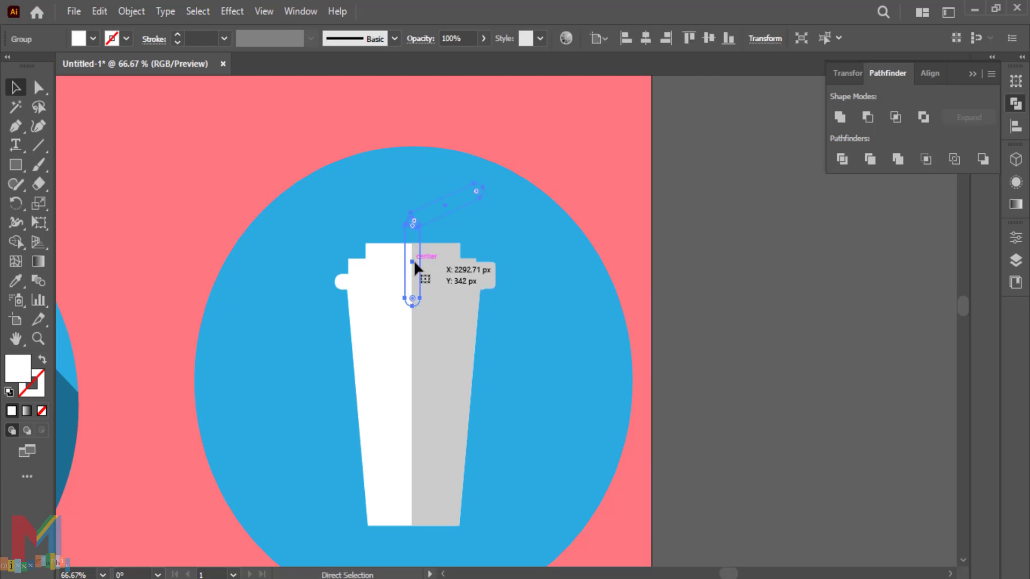
{"action": "key", "text": "v"}
{"action": "left_click", "coordinate": [604, 235]}
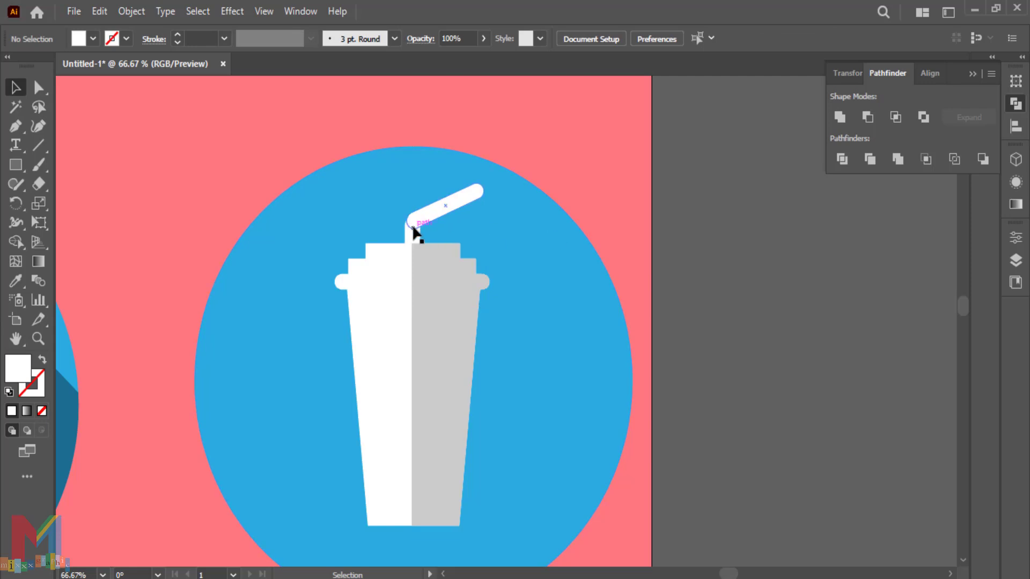
{"action": "left_click_drag", "start_coordinate": [414, 230], "coordinate": [413, 222]}
{"action": "left_click", "coordinate": [618, 175]}
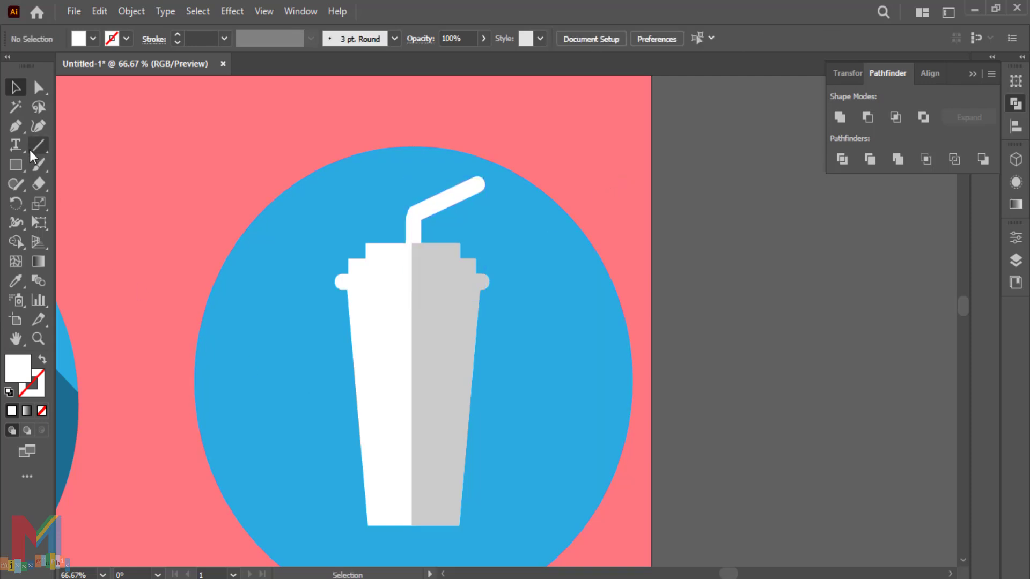
- Draw a closed four-cornered shadow shape from the lid's upper right corner past the circle to the cup's lower left corner
{"action": "key", "text": "t"}
{"action": "left_click", "coordinate": [18, 129]}
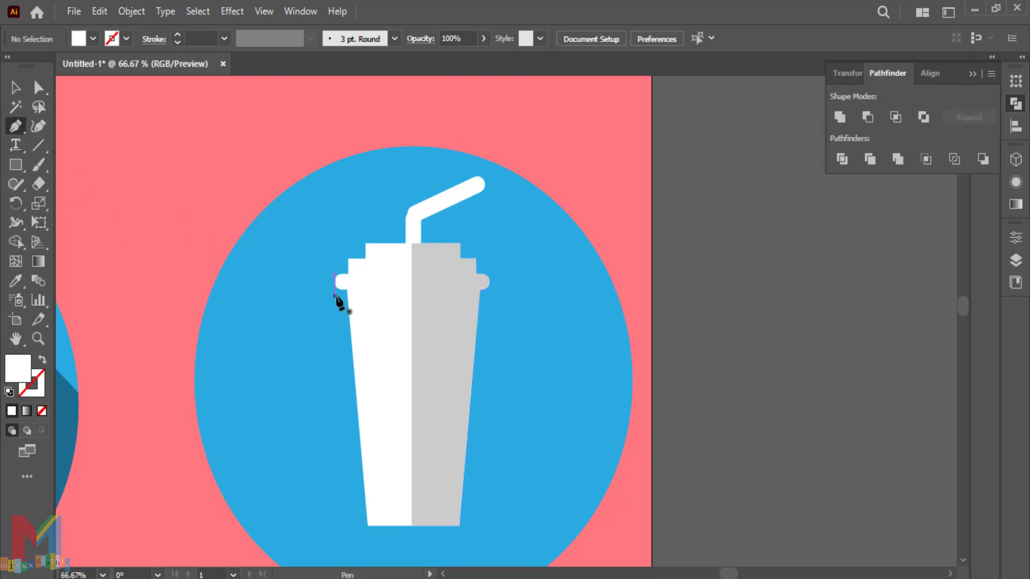
{"action": "left_click_drag", "start_coordinate": [324, 439], "coordinate": [240, 347]}
{"action": "left_click", "coordinate": [376, 152]}
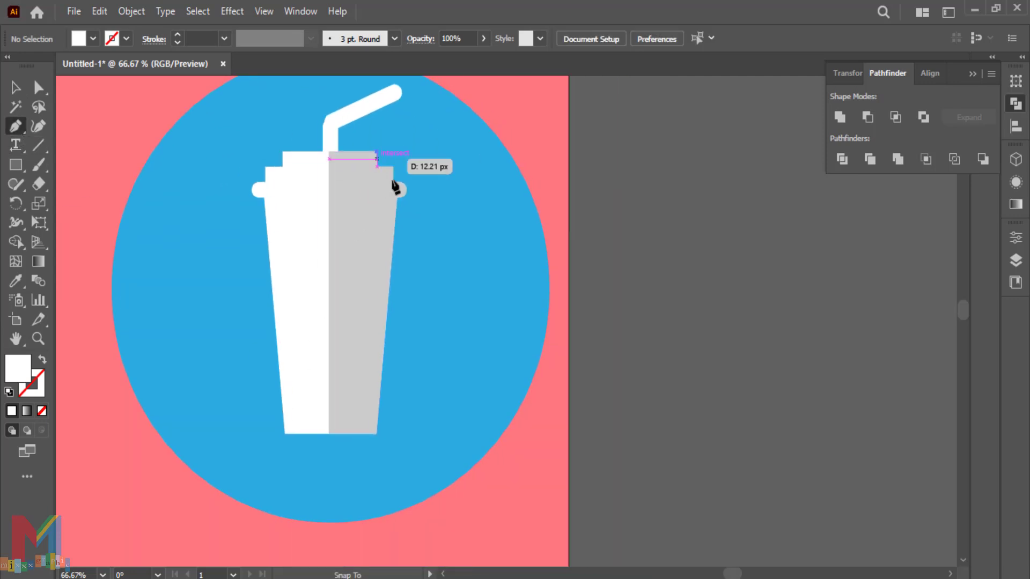
{"action": "left_click", "coordinate": [577, 340]}
{"action": "left_click", "coordinate": [444, 538]}
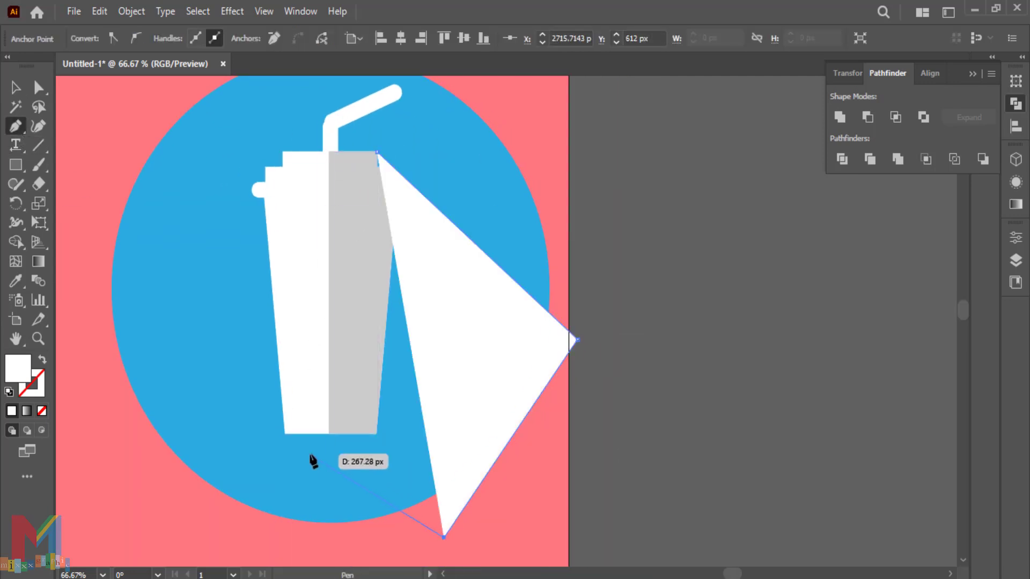
{"action": "left_click", "coordinate": [285, 434]}
{"action": "left_click", "coordinate": [376, 153]}
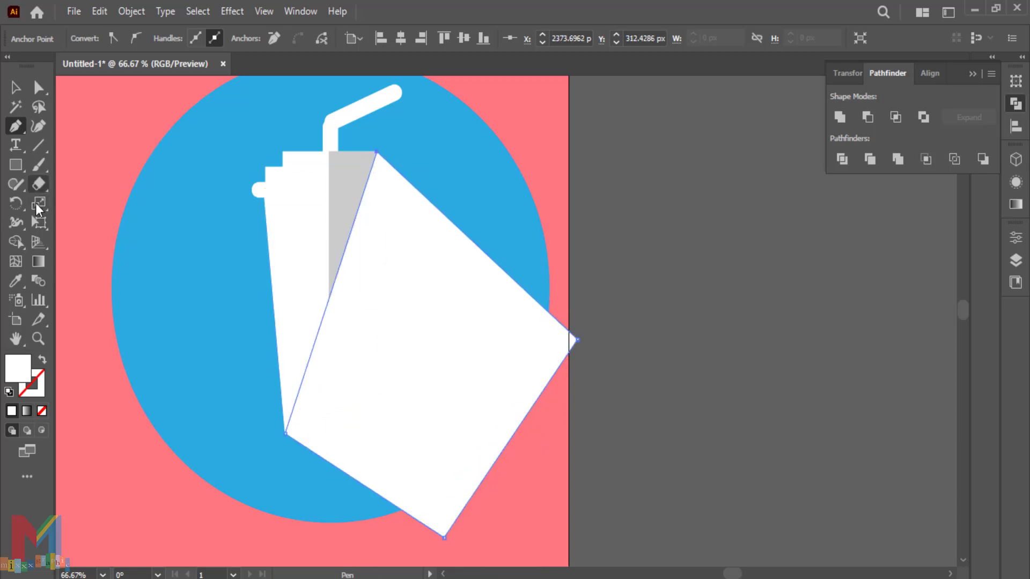
- Fill the cup's shadow shape with dark grey
{"action": "key", "text": "v"}
{"action": "left_click", "coordinate": [611, 236]}
{"action": "left_click", "coordinate": [458, 354]}
{"action": "left_click", "coordinate": [94, 39]}
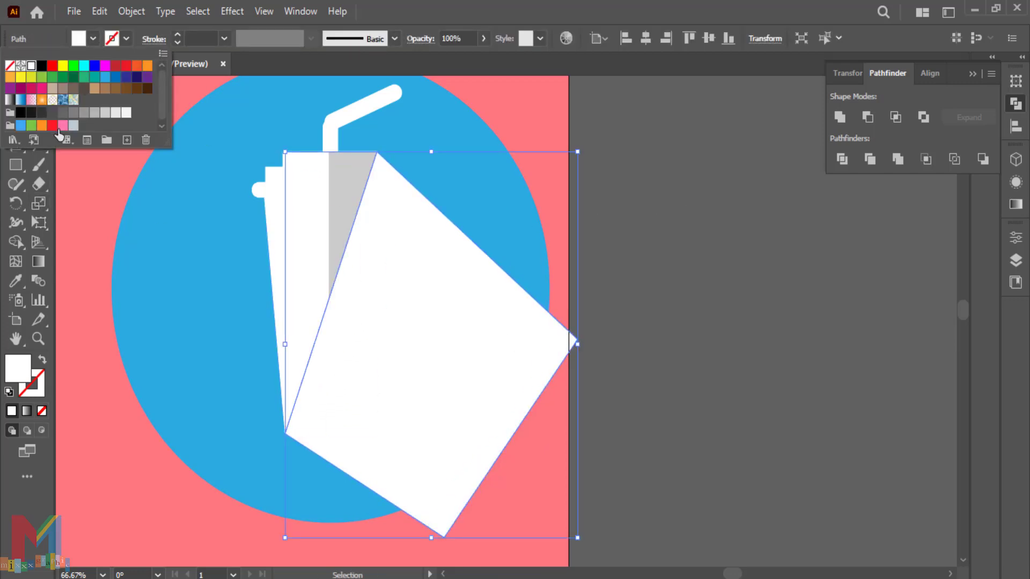
{"action": "left_click", "coordinate": [39, 113]}
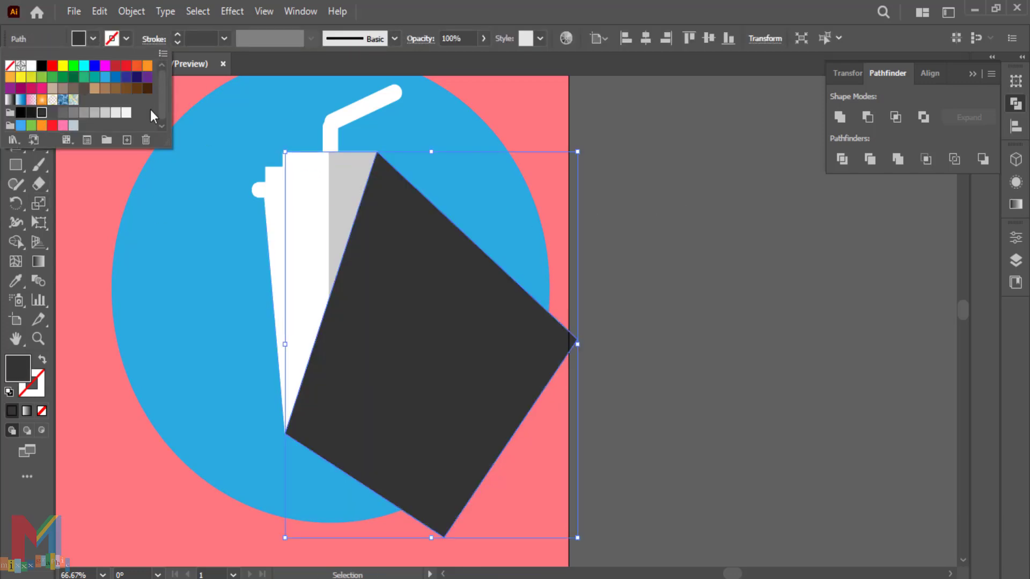
- Set the shadow's blend mode to Multiply and its opacity to 54%
{"action": "left_click", "coordinate": [420, 39]}
{"action": "left_click", "coordinate": [301, 65]}
{"action": "left_click", "coordinate": [297, 122]}
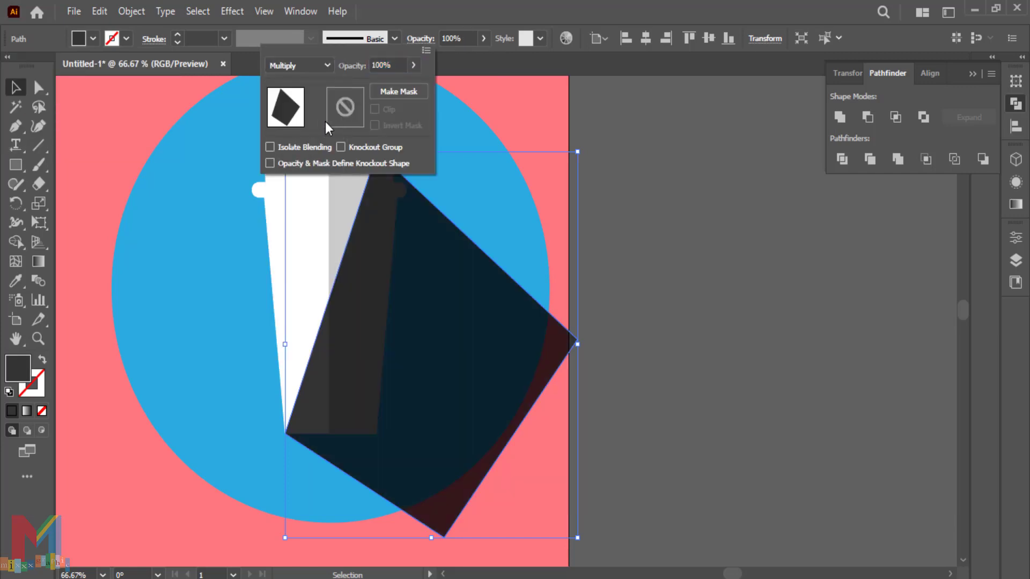
{"action": "left_click", "coordinate": [483, 39]}
{"action": "left_click_drag", "start_coordinate": [467, 58], "coordinate": [455, 57]}
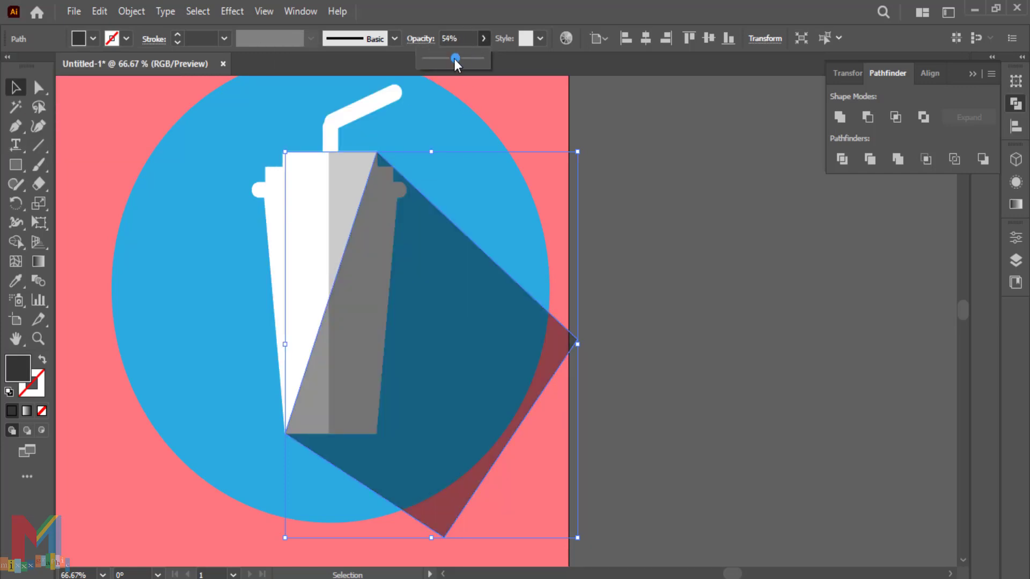
{"action": "left_click", "coordinate": [642, 225]}
- Send the shadow backward until it lies behind the drink cup
{"action": "left_click", "coordinate": [468, 330]}
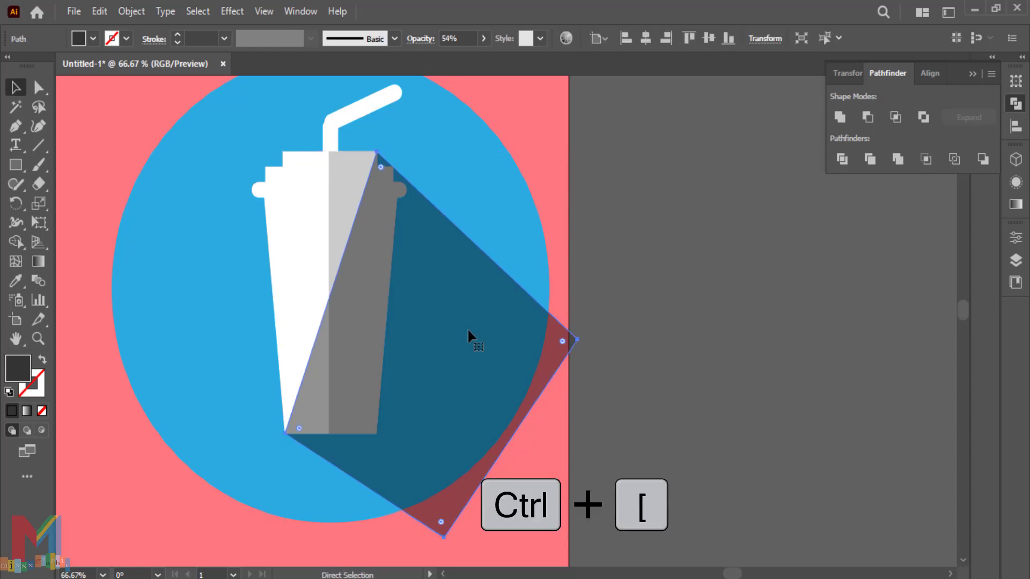
{"action": "key", "text": "ctrl+bracketleft"}
{"action": "key", "text": "ctrl+bracketleft"}
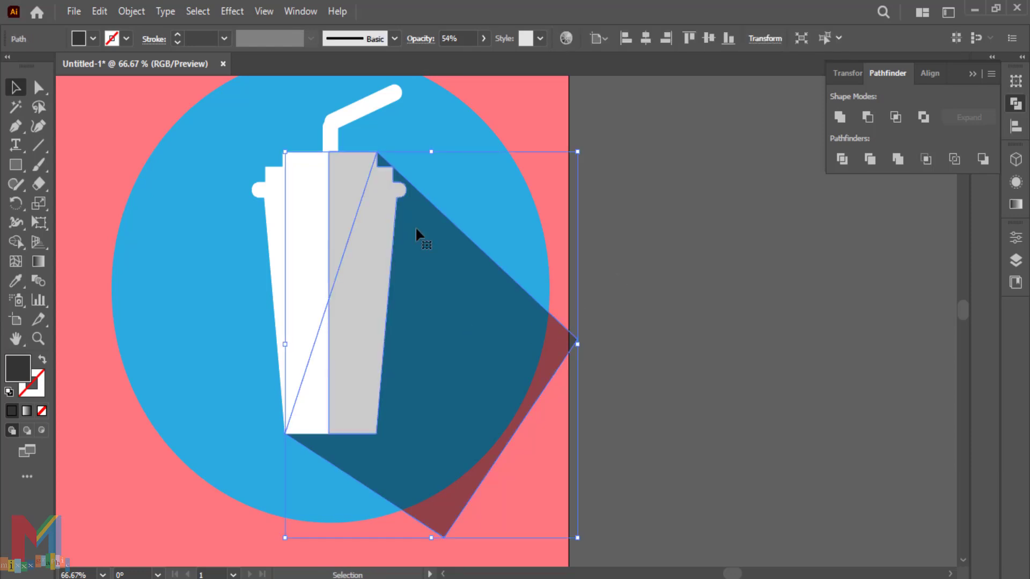
{"action": "left_click", "coordinate": [671, 140]}
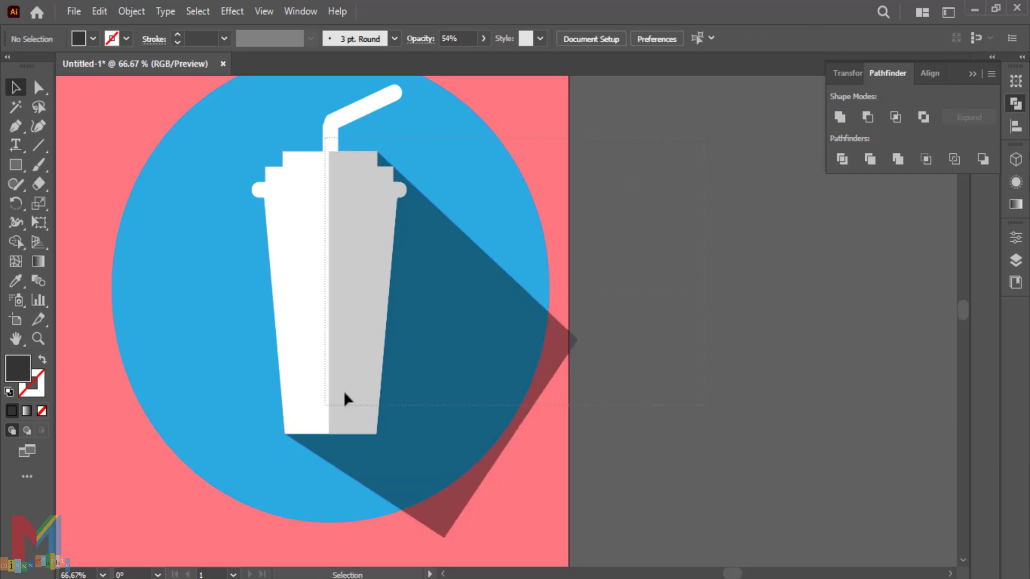
- Trim away the part of the shadow outside the blue circle with Shape Builder
{"action": "key", "text": "ctrl+a"}
{"action": "key", "text": "shift+m"}
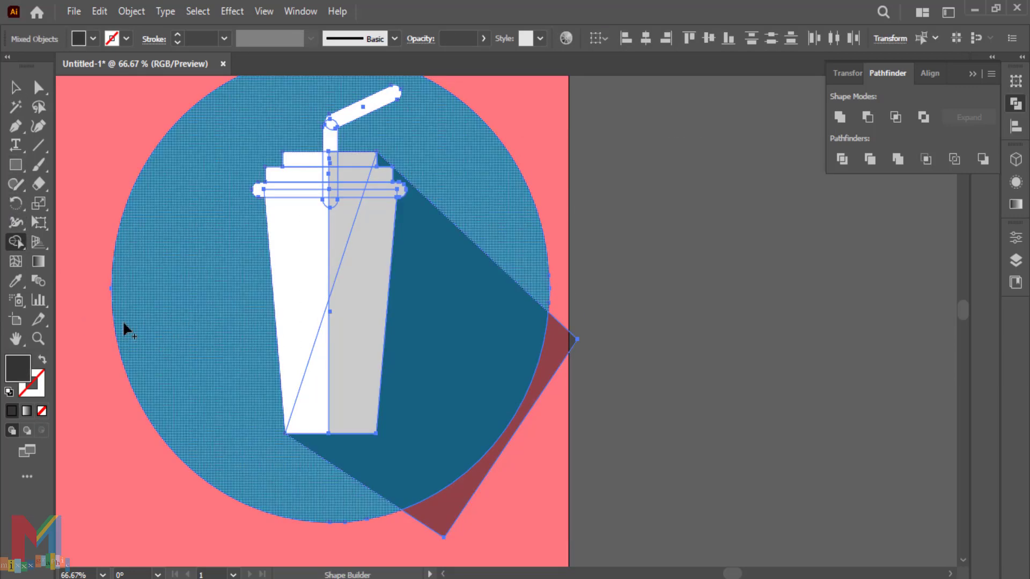
{"action": "left_click", "coordinate": [437, 533], "text": "alt"}
{"action": "left_click", "coordinate": [668, 239]}
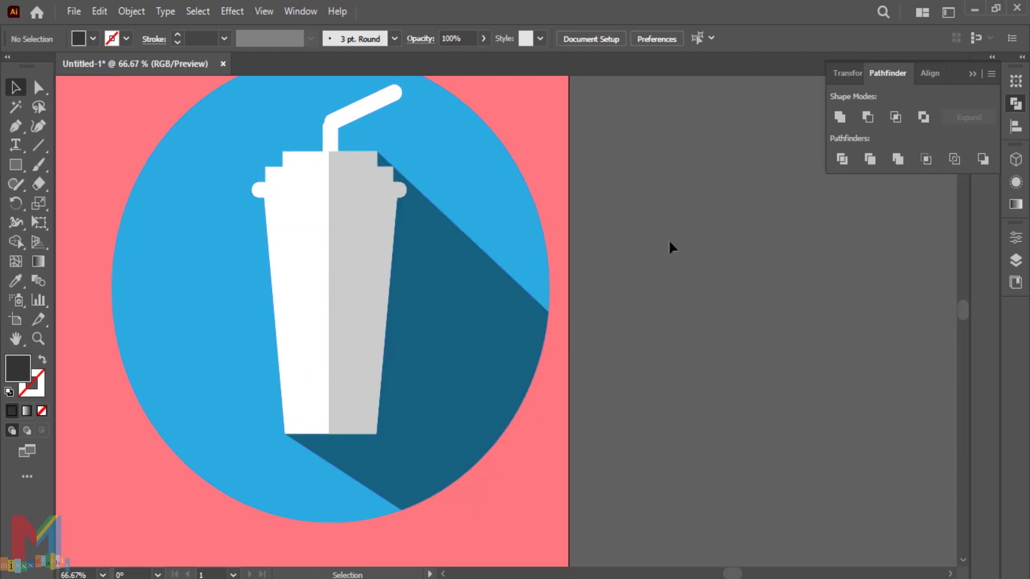
- Move the whole drink cup icon slightly down and left to line up with the radio icon
{"action": "key", "text": "ctrl+minus"}
{"action": "key", "text": "ctrl+minus"}
{"action": "key", "text": "ctrl+minus"}
{"action": "key", "text": "ctrl+minus"}
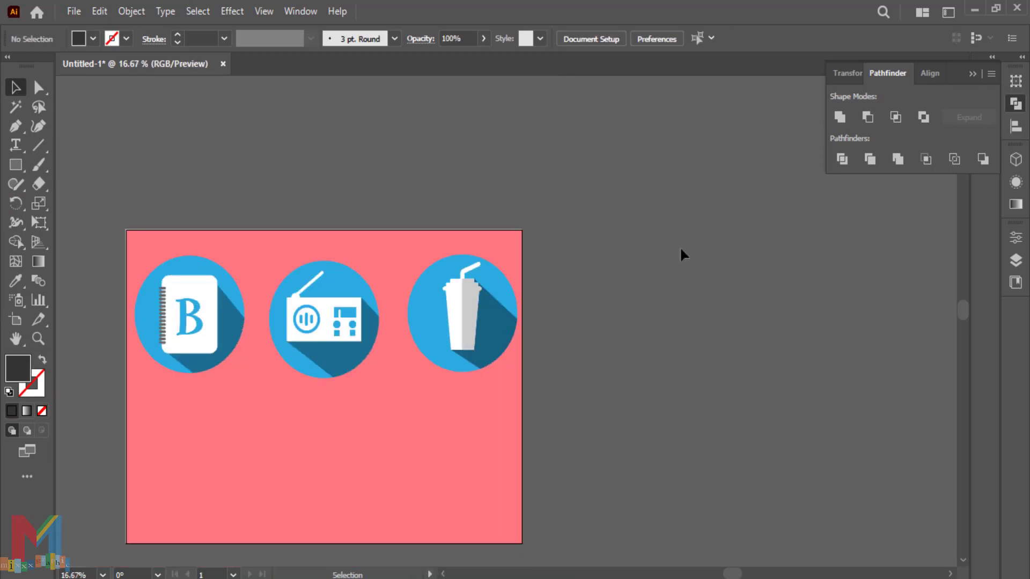
{"action": "left_click_drag", "start_coordinate": [452, 354], "coordinate": [465, 344]}
{"action": "left_click", "coordinate": [611, 340]}
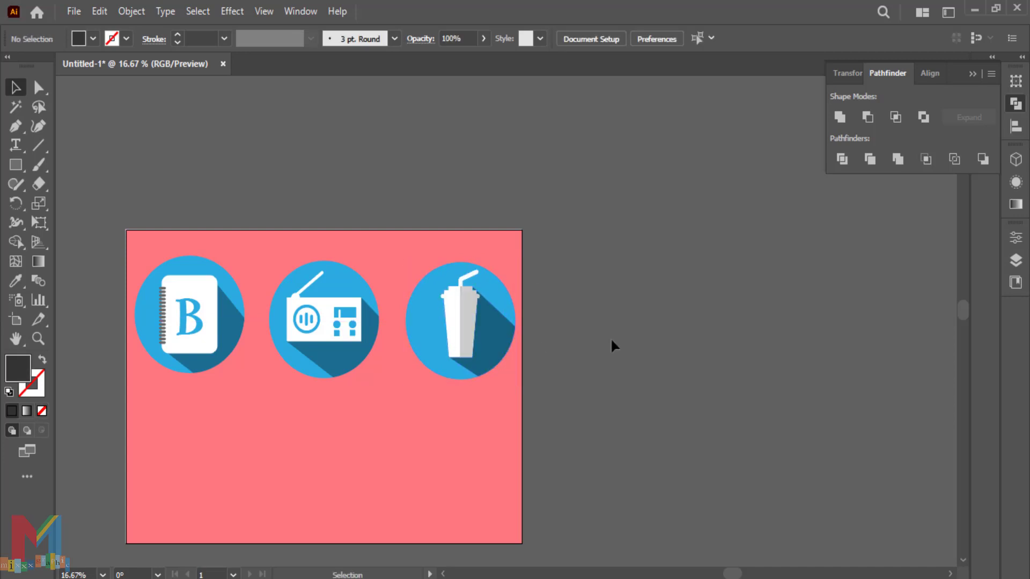
- Place a copy of the cup icon's blue circle below the notebook icon
{"action": "key", "text": "ctrl+0"}
{"action": "left_click", "coordinate": [571, 287]}
{"action": "left_click_drag", "start_coordinate": [571, 288], "coordinate": [168, 503]}
{"action": "left_click", "coordinate": [424, 450]}
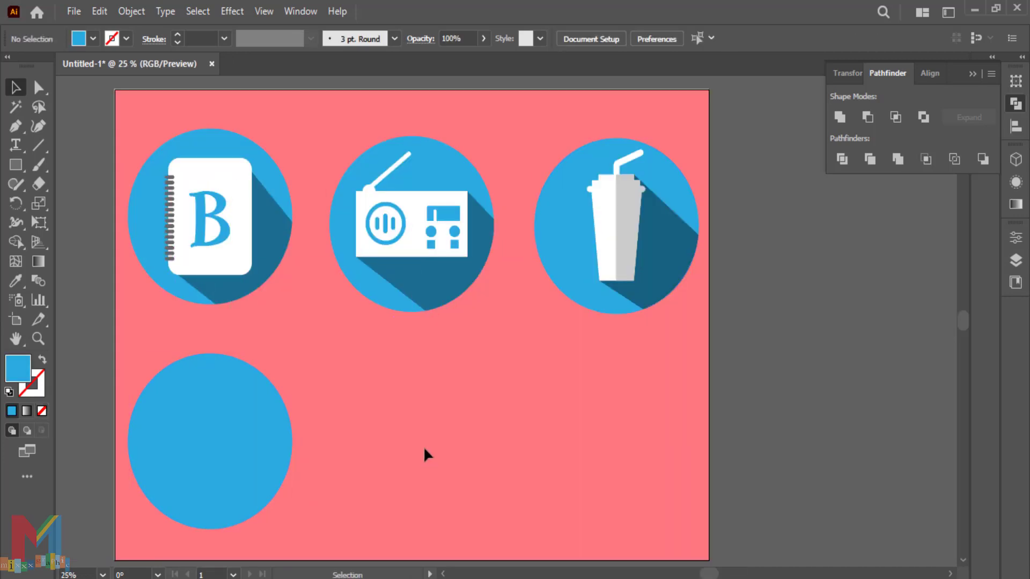
{"action": "right_click", "coordinate": [602, 261]}
{"action": "left_click", "coordinate": [654, 410]}
{"action": "left_click", "coordinate": [753, 345]}
- Draw a nearly square rounded rectangle in the middle of the new circle as the mug body and fill it white
{"action": "key", "text": "ctrl+plus"}
{"action": "key", "text": "ctrl+plus"}
{"action": "left_click_drag", "start_coordinate": [239, 473], "coordinate": [666, 276]}
{"action": "left_click_drag", "start_coordinate": [15, 165], "coordinate": [64, 182]}
{"action": "left_click_drag", "start_coordinate": [426, 289], "coordinate": [272, 454]}
{"action": "left_click", "coordinate": [93, 38]}
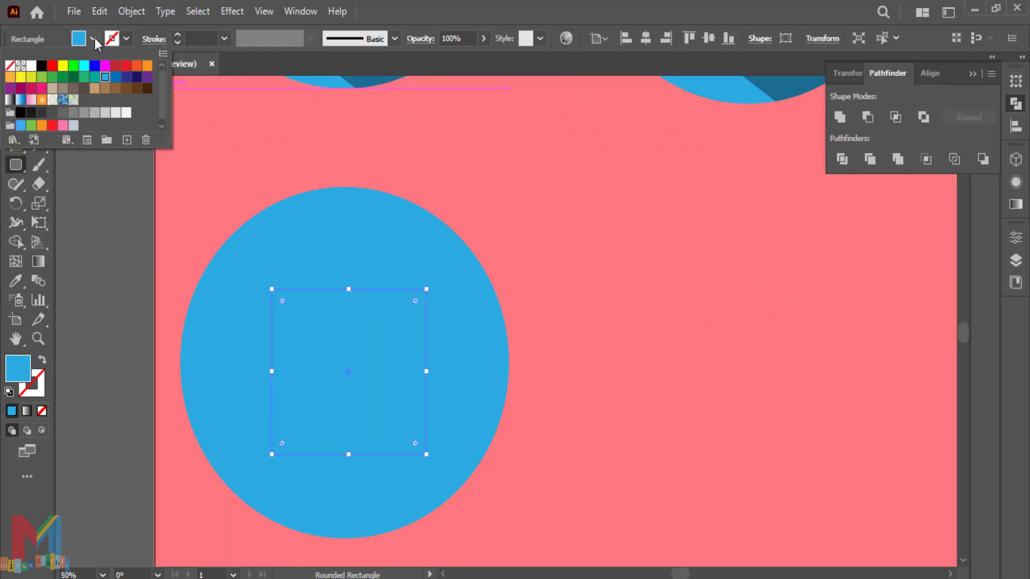
{"action": "left_click", "coordinate": [31, 66]}
{"action": "left_click", "coordinate": [118, 252]}
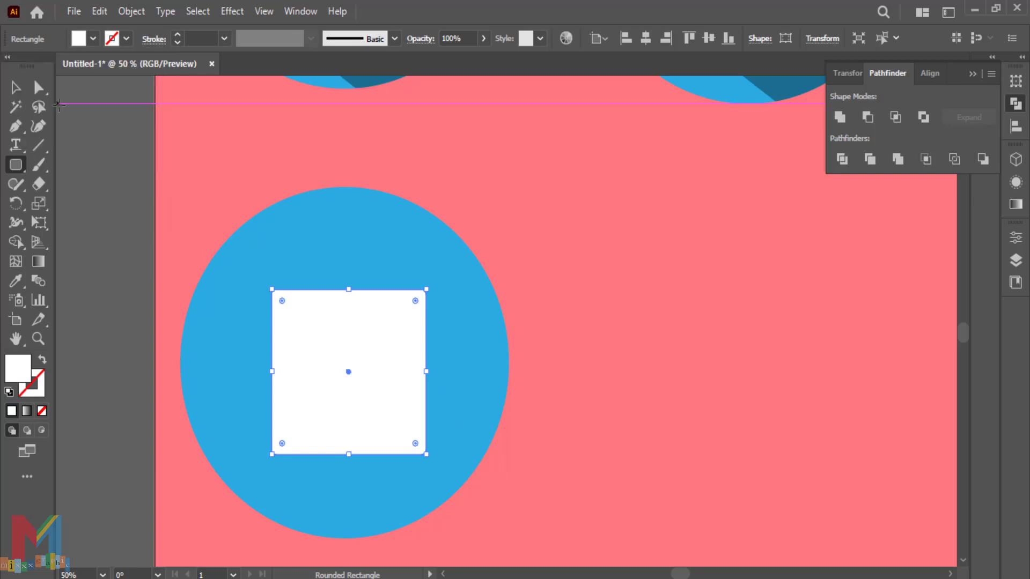
- Increase the corner rounding of the white mug body
{"action": "key", "text": "a"}
{"action": "left_click_drag", "start_coordinate": [281, 301], "coordinate": [228, 418]}
{"action": "left_click", "coordinate": [303, 260]}
{"action": "left_click", "coordinate": [307, 312]}
- Draw a smaller rounded rectangle over the mug's left edge as the handle, with no fill and a white 14 pt stroke
{"action": "left_click", "coordinate": [16, 167]}
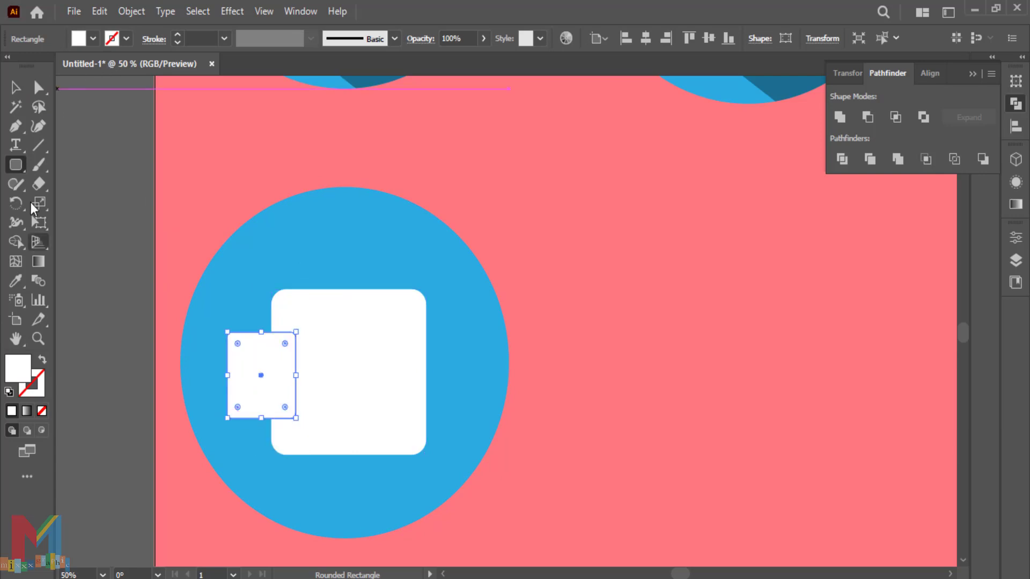
{"action": "left_click", "coordinate": [42, 363]}
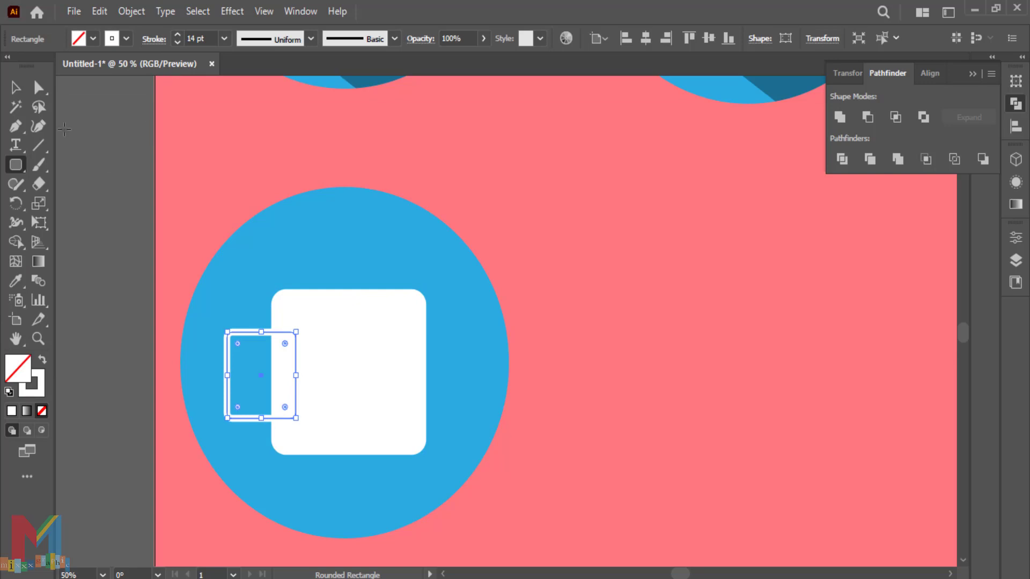
{"action": "key", "text": "v"}
{"action": "left_click", "coordinate": [72, 158]}
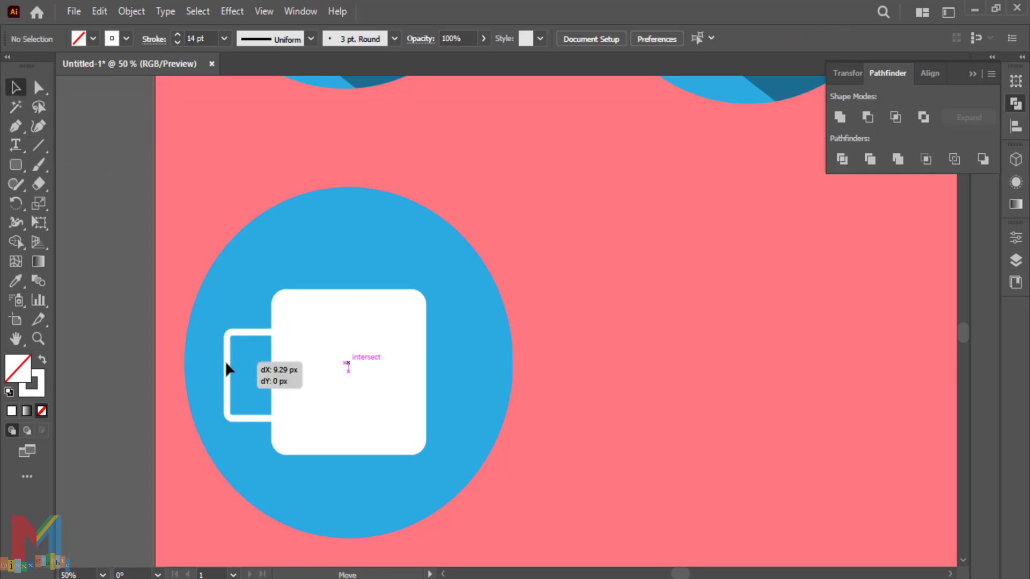
- Move the handle slightly closer to the mug body and scale it down a little
{"action": "left_click", "coordinate": [224, 364]}
{"action": "left_click", "coordinate": [137, 258]}
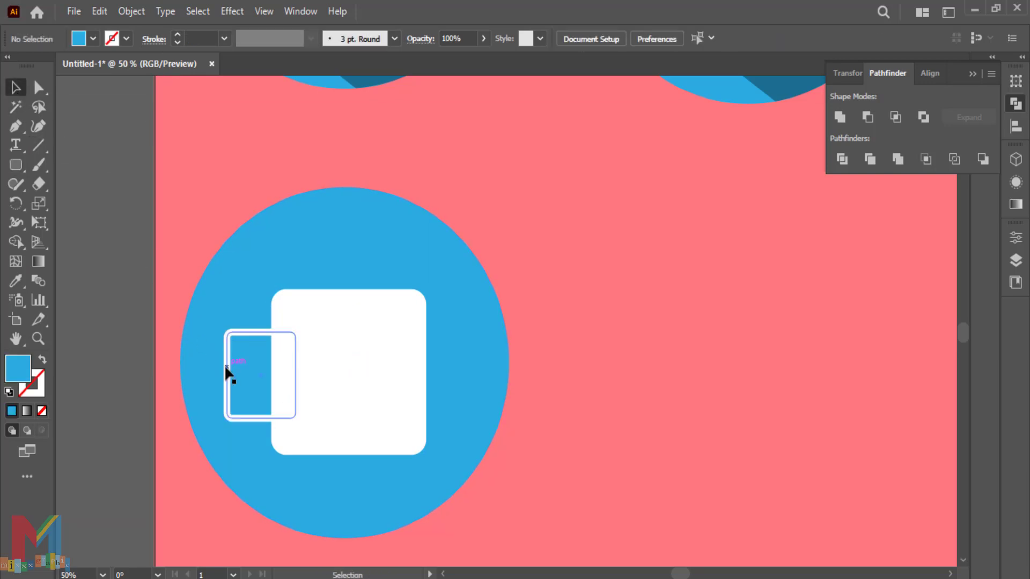
{"action": "left_click_drag", "start_coordinate": [226, 366], "coordinate": [232, 366]}
{"action": "left_click", "coordinate": [140, 354]}
{"action": "left_click", "coordinate": [367, 368]}
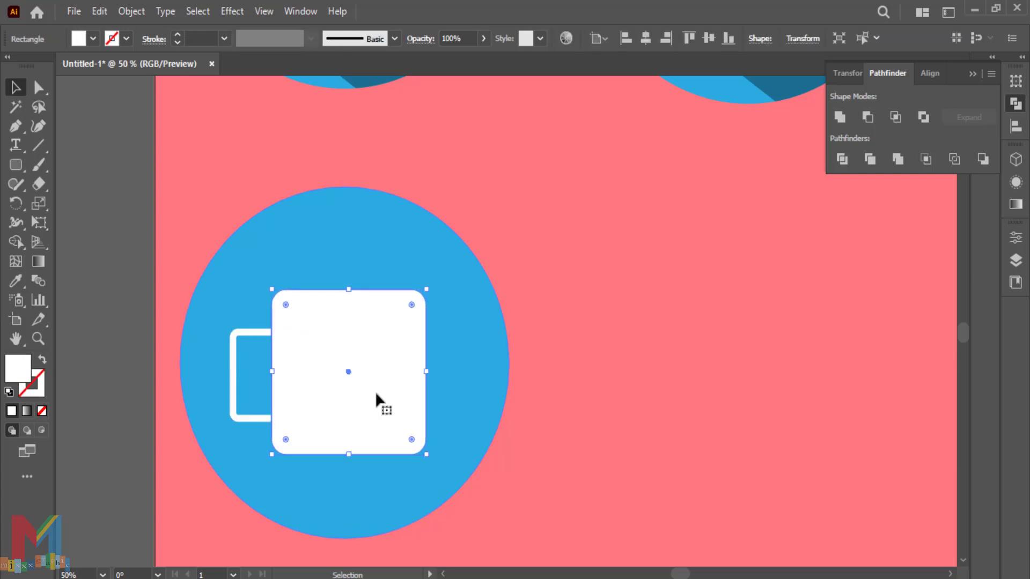
{"action": "left_click", "coordinate": [252, 421]}
{"action": "left_click_drag", "start_coordinate": [267, 421], "coordinate": [242, 415]}
{"action": "left_click", "coordinate": [158, 398]}
- Draw a small white-filled circle above the mug's upper left corner
{"action": "scroll", "coordinate": [158, 402], "scroll_direction": "up", "scroll_amount": 1}
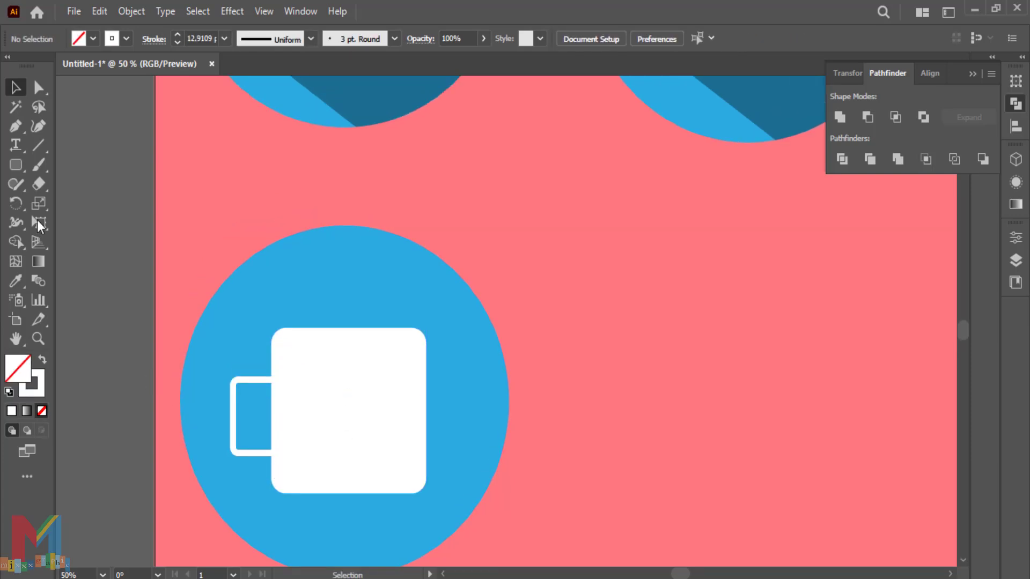
{"action": "left_click_drag", "start_coordinate": [16, 164], "coordinate": [59, 205]}
{"action": "left_click_drag", "start_coordinate": [306, 276], "coordinate": [279, 303]}
{"action": "left_click", "coordinate": [43, 359]}
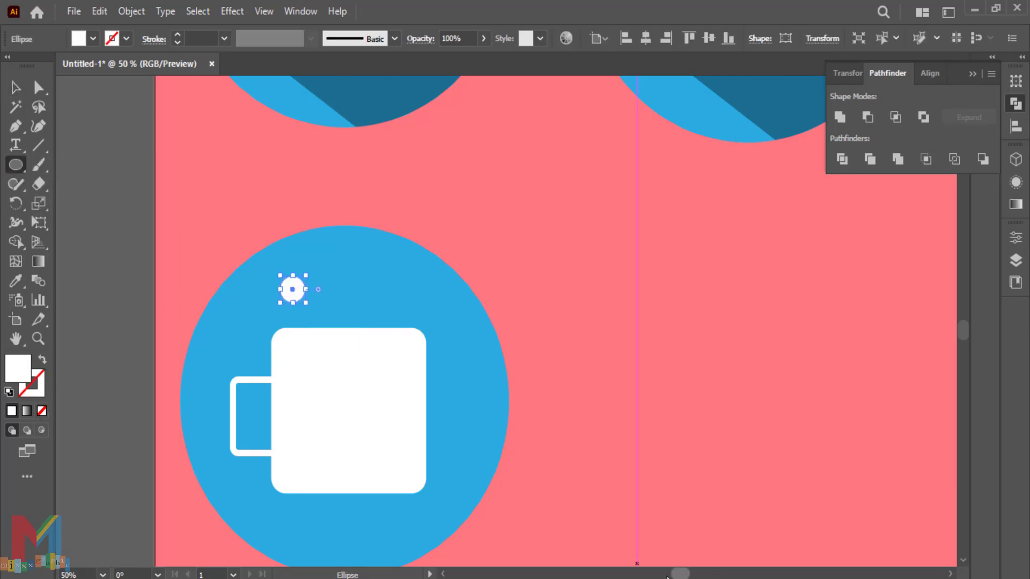
- Duplicate the small circle in varying sizes to form an overlapping row of white foam bubbles above the mug
{"action": "left_click", "coordinate": [13, 92]}
{"action": "left_click_drag", "start_coordinate": [298, 286], "coordinate": [324, 275]}
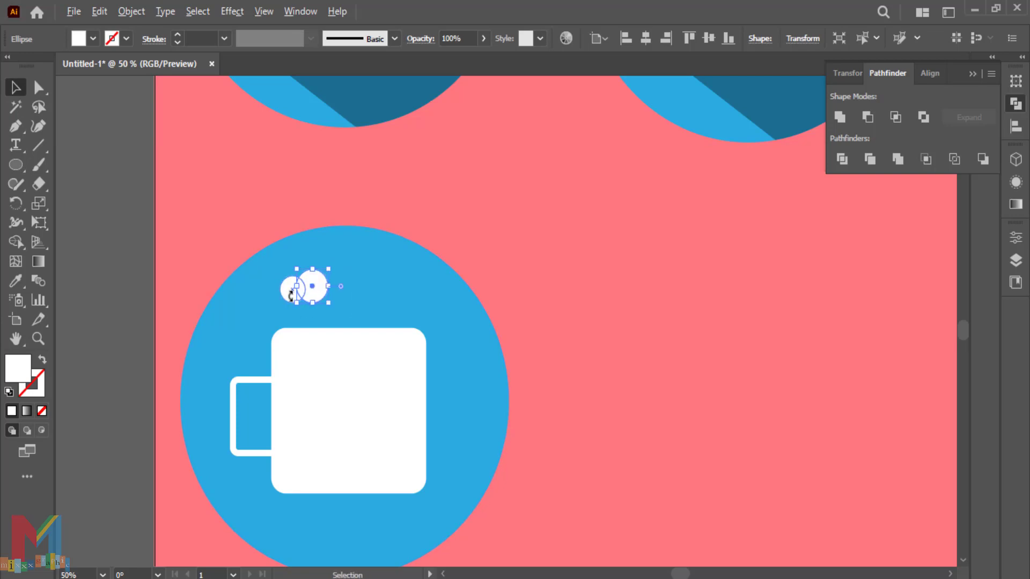
{"action": "key", "text": "ctrl+plus"}
{"action": "scroll", "coordinate": [286, 295], "scroll_direction": "down", "scroll_amount": 2}
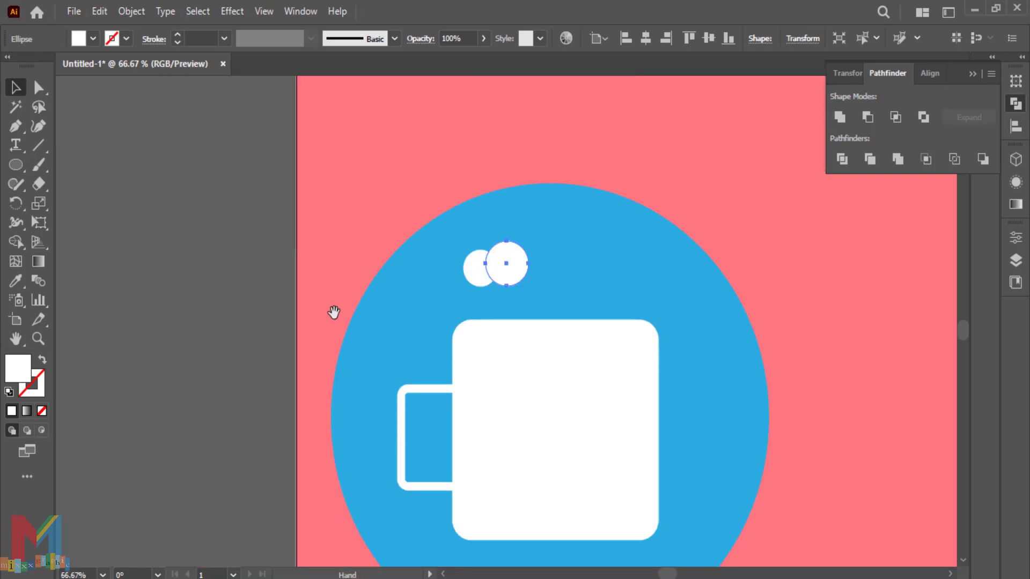
{"action": "left_click_drag", "start_coordinate": [607, 353], "coordinate": [441, 358]}
{"action": "left_click_drag", "start_coordinate": [299, 282], "coordinate": [414, 278]}
{"action": "key", "text": "ctrl+z"}
{"action": "left_click", "coordinate": [358, 280]}
{"action": "left_click_drag", "start_coordinate": [303, 279], "coordinate": [450, 283]}
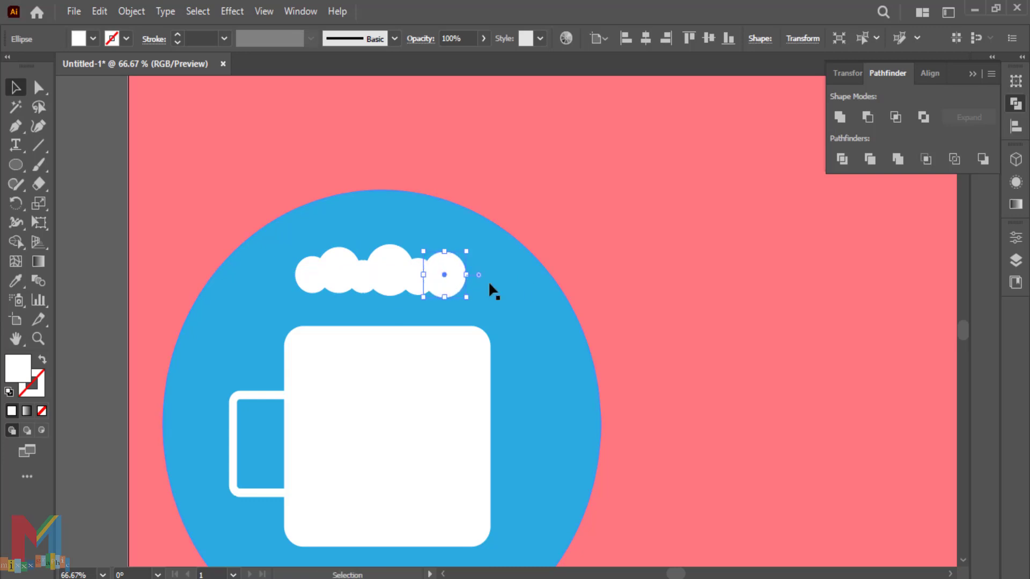
- Extend the foam row with a small circle at its right end and a large one at its left end
{"action": "left_click", "coordinate": [488, 285]}
{"action": "left_click", "coordinate": [625, 260]}
{"action": "left_click_drag", "start_coordinate": [316, 280], "coordinate": [472, 289]}
{"action": "left_click_drag", "start_coordinate": [370, 291], "coordinate": [292, 289]}
- Group all the foam circles above the mug
{"action": "left_click", "coordinate": [485, 284]}
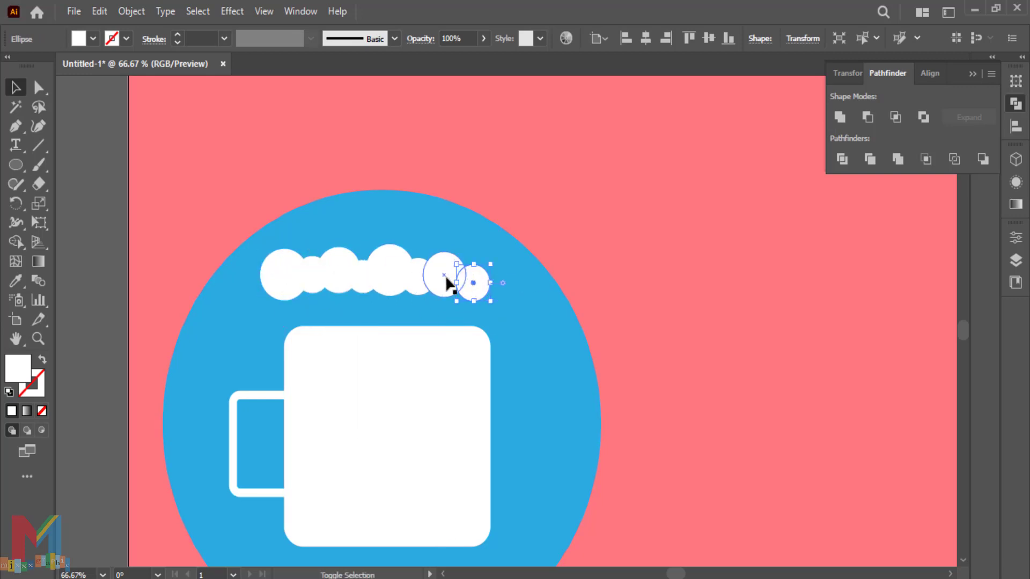
{"action": "left_click", "coordinate": [445, 279], "text": "shift"}
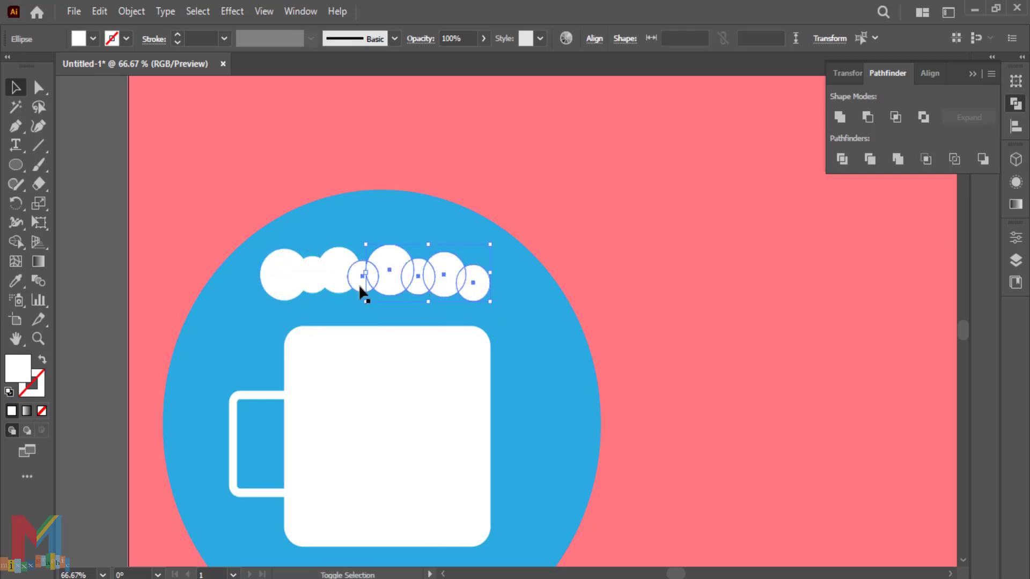
{"action": "left_click", "coordinate": [360, 286], "text": "shift"}
{"action": "left_click", "coordinate": [338, 286], "text": "shift"}
{"action": "left_click", "coordinate": [315, 285], "text": "shift"}
{"action": "left_click", "coordinate": [279, 287], "text": "shift"}
{"action": "right_click", "coordinate": [279, 287]}
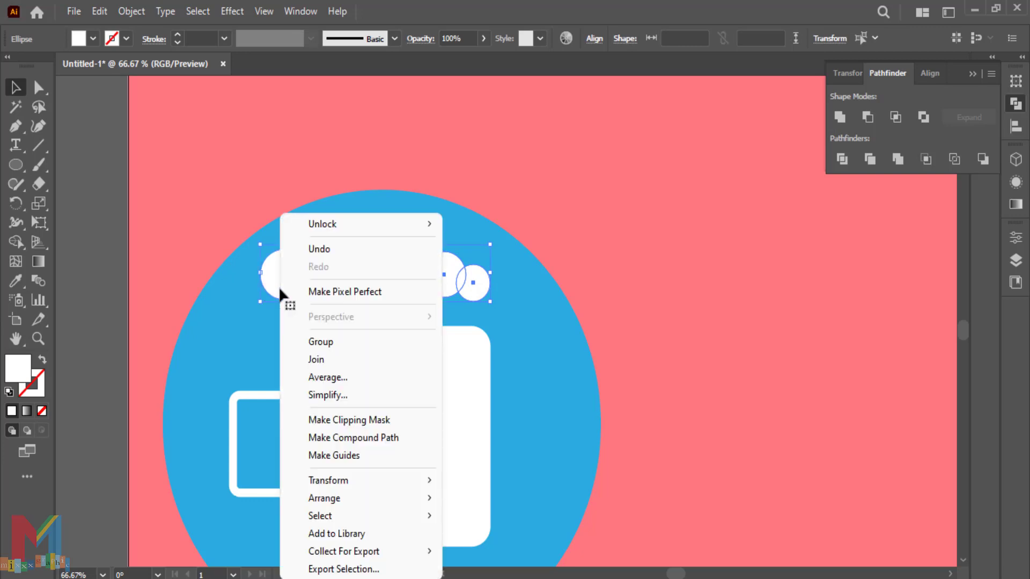
{"action": "left_click", "coordinate": [323, 341]}
- Place a copy of the foam group over the mug's top edge and subtract it from the body with Minus Front
{"action": "left_click_drag", "start_coordinate": [343, 274], "coordinate": [403, 247]}
{"action": "left_click", "coordinate": [456, 376]}
{"action": "left_click", "coordinate": [429, 318], "text": "shift"}
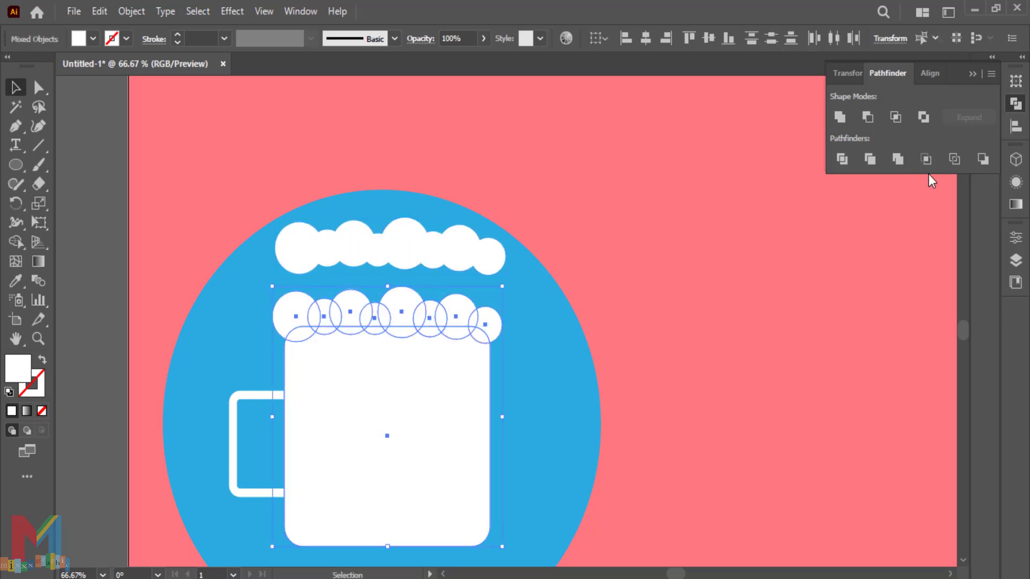
{"action": "left_click", "coordinate": [868, 117]}
{"action": "left_click", "coordinate": [674, 285]}
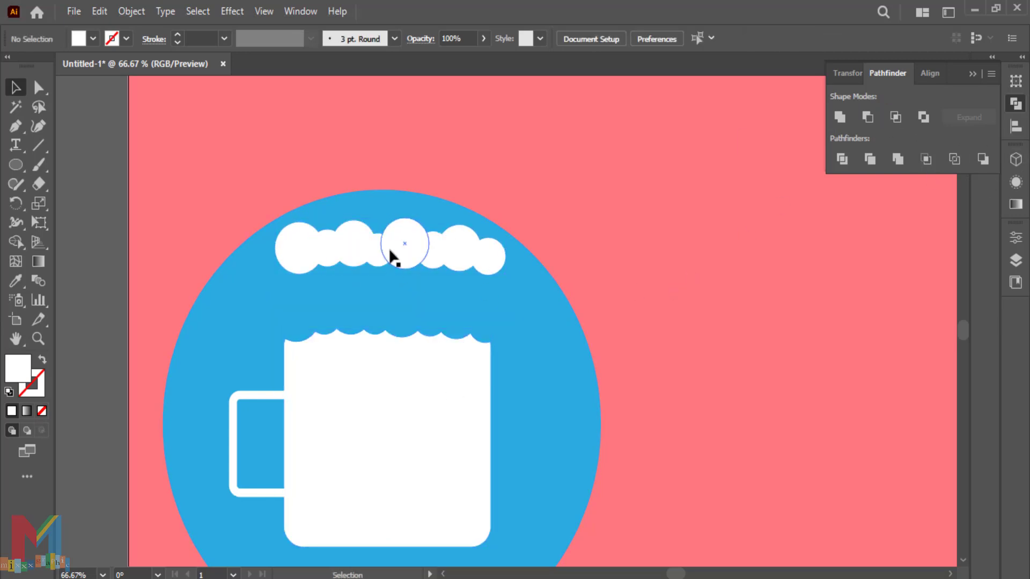
- Move the remaining foam group down to just above the mug's scalloped edge, leaving a thin blue gap
{"action": "left_click", "coordinate": [400, 248]}
{"action": "left_click_drag", "start_coordinate": [400, 248], "coordinate": [396, 305]}
{"action": "left_click", "coordinate": [646, 260]}
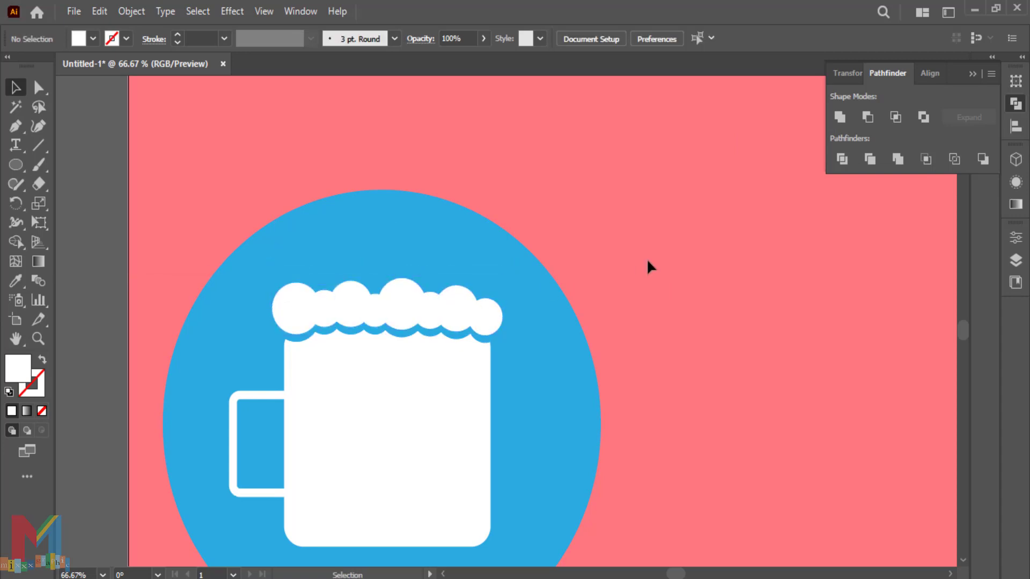
- Draw a narrow vertical rectangle on the left part of the mug's body with the Rectangle tool
{"action": "left_click_drag", "start_coordinate": [14, 171], "coordinate": [15, 171]}
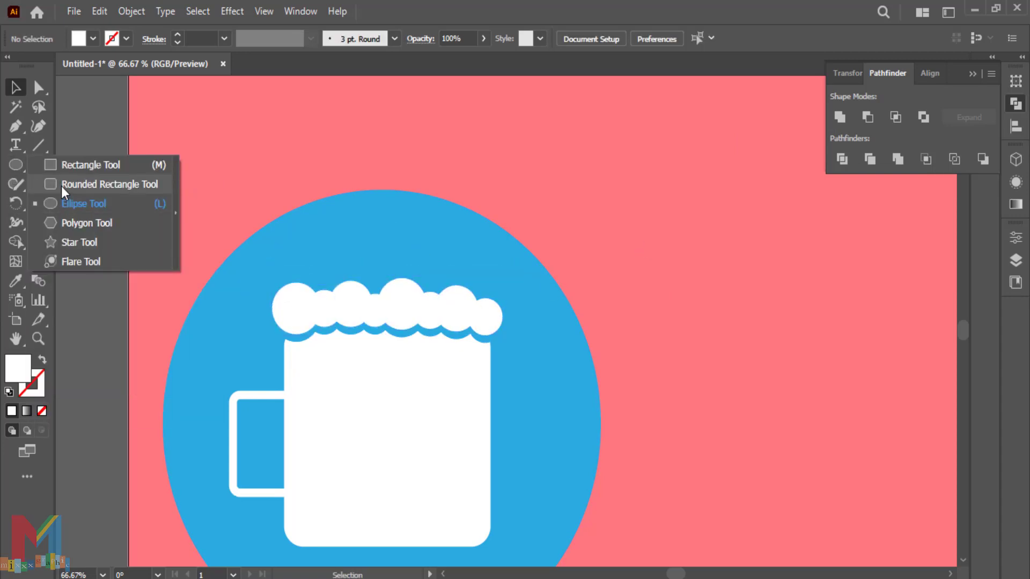
{"action": "left_click", "coordinate": [63, 169]}
{"action": "scroll", "coordinate": [252, 252], "scroll_direction": "down", "scroll_amount": 2}
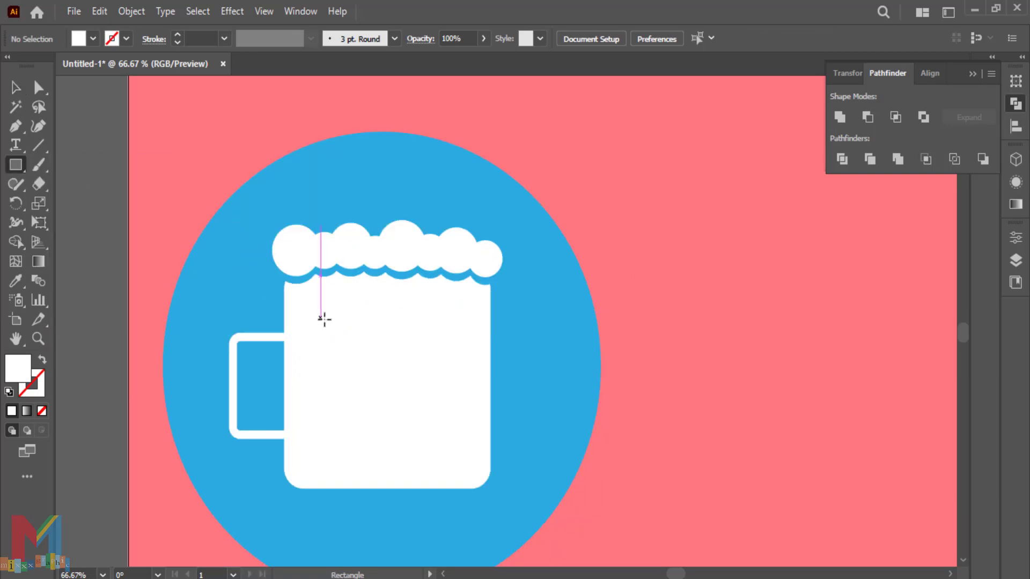
{"action": "left_click_drag", "start_coordinate": [320, 318], "coordinate": [310, 450]}
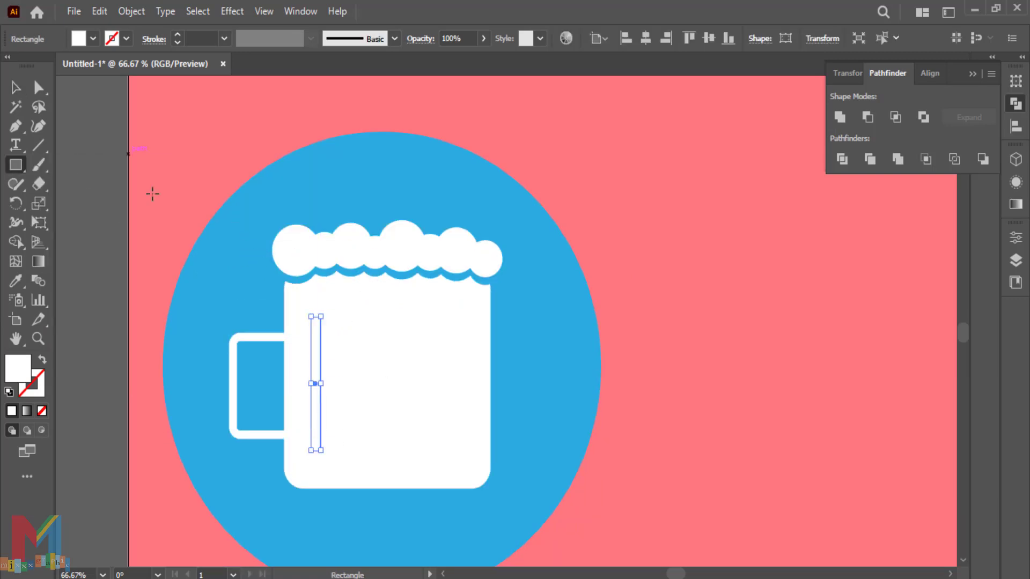
- Fill the narrow rectangle with the background circle's blue and round its corners fully
{"action": "left_click", "coordinate": [93, 39]}
{"action": "left_click", "coordinate": [105, 79]}
{"action": "left_click", "coordinate": [25, 500]}
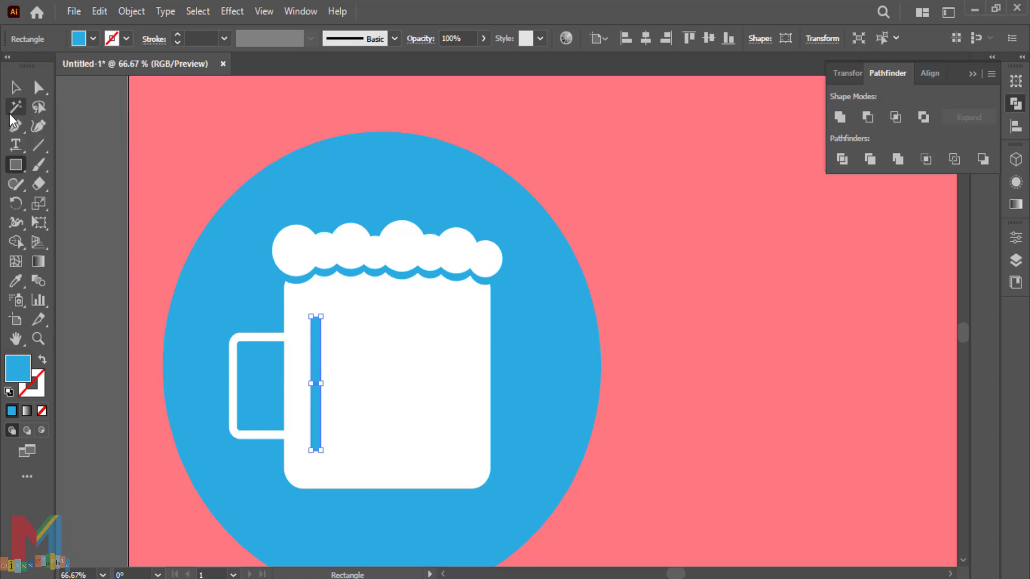
{"action": "left_click", "coordinate": [36, 88]}
{"action": "left_click_drag", "start_coordinate": [315, 325], "coordinate": [317, 337]}
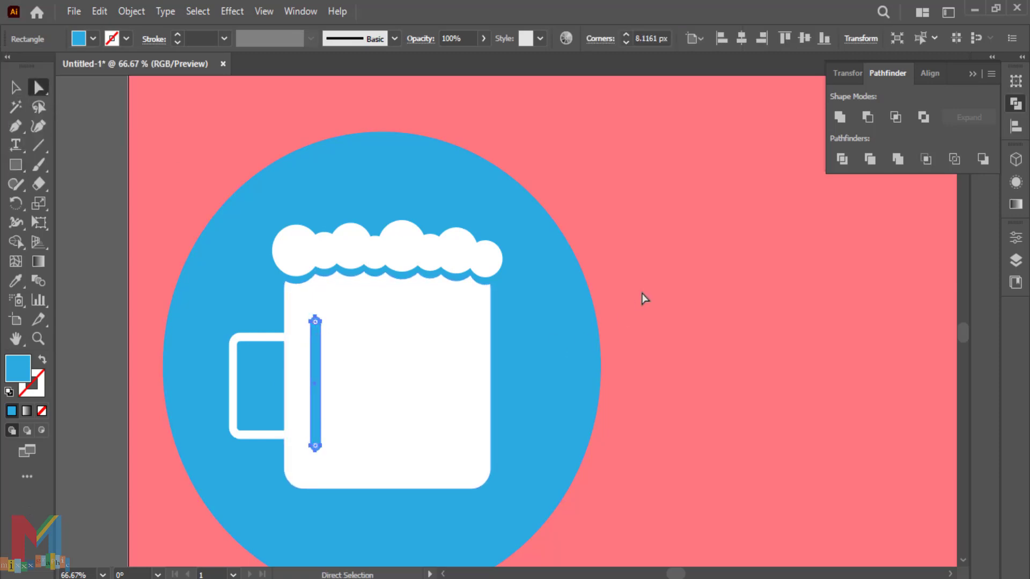
- Copy the blue bar about 44 px to the right and repeat the copy until six evenly spaced bars cross the mug
{"action": "left_click", "coordinate": [20, 88]}
{"action": "left_click_drag", "start_coordinate": [316, 379], "coordinate": [340, 375]}
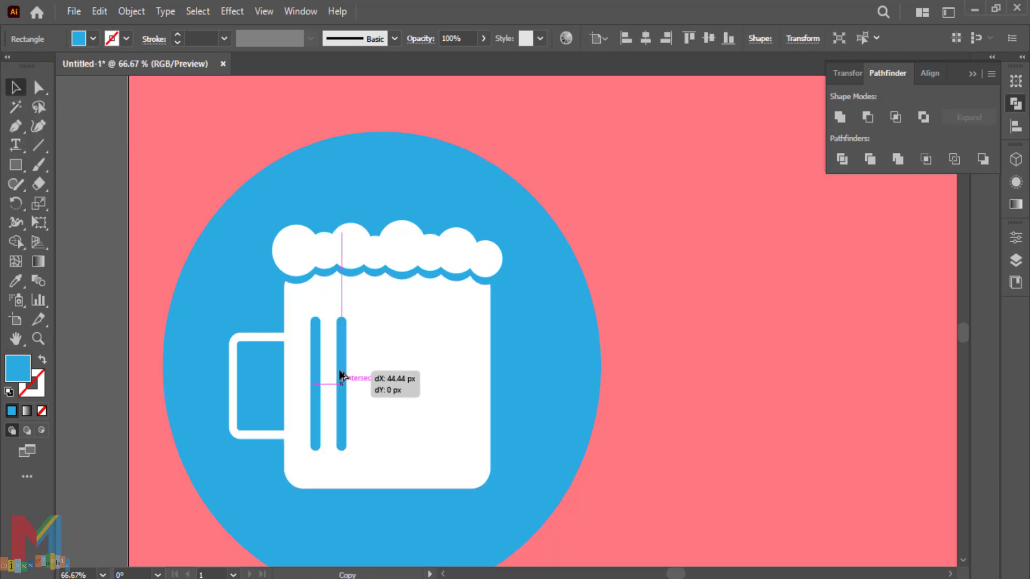
{"action": "key", "text": "ctrl+d"}
{"action": "key", "text": "ctrl+d"}
{"action": "key", "text": "ctrl+d"}
{"action": "key", "text": "ctrl+d"}
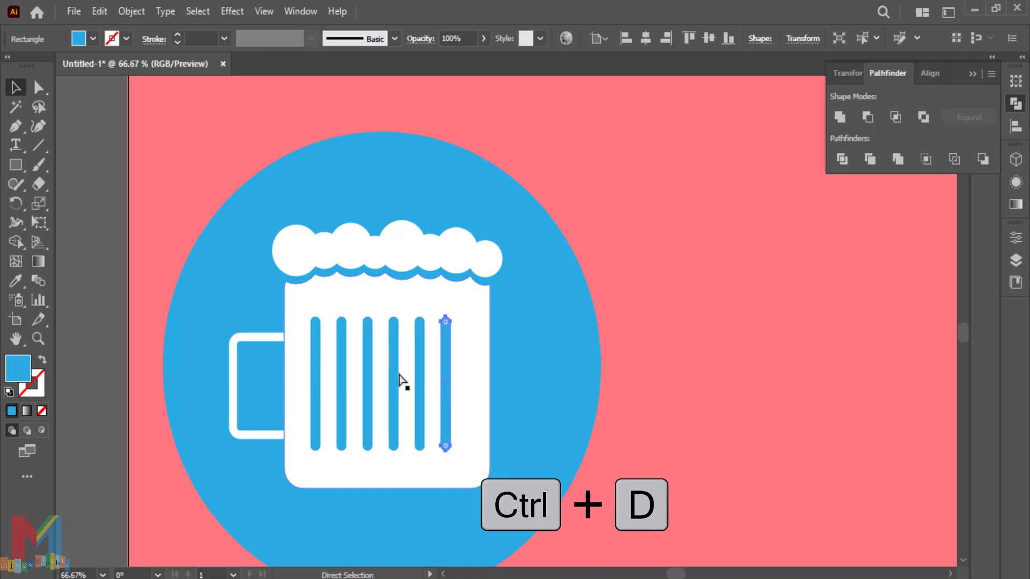
{"action": "left_click", "coordinate": [687, 308]}
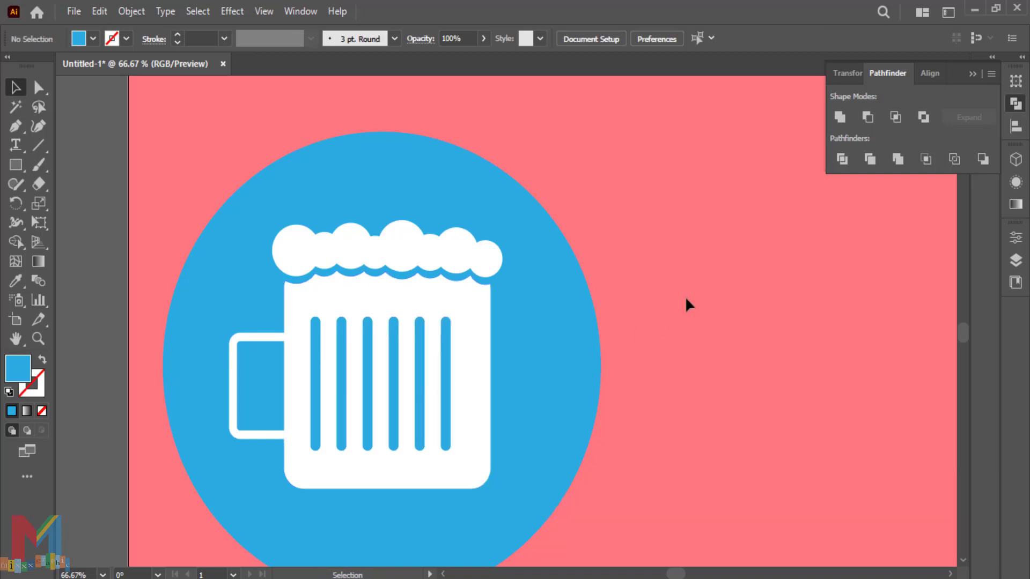
- Draw a closed Pen shape from the mug's upper-right corner diagonally past the circle and back to its lower-left corner
{"action": "left_click", "coordinate": [15, 127]}
{"action": "scroll", "coordinate": [452, 214], "scroll_direction": "down", "scroll_amount": 3}
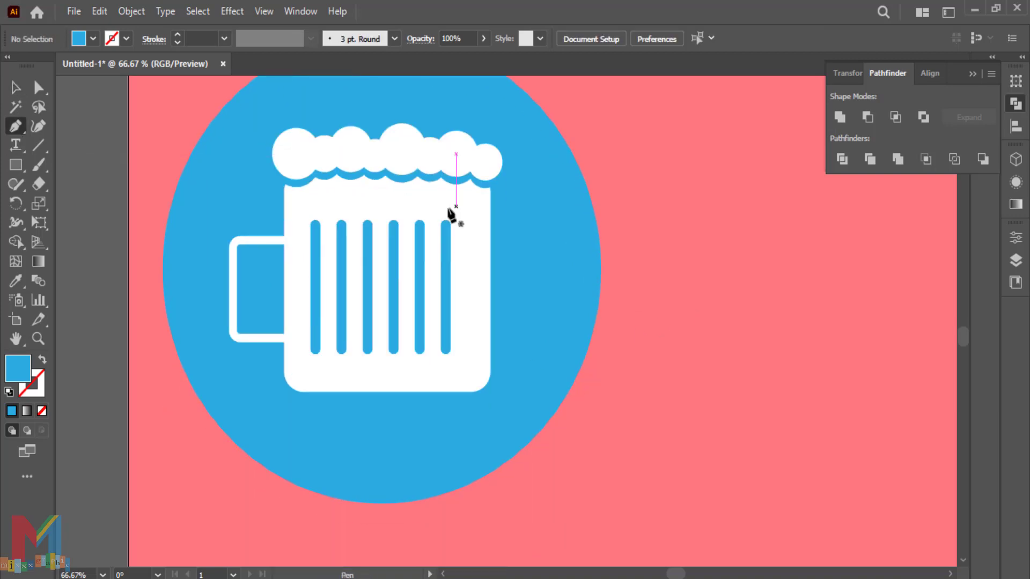
{"action": "left_click", "coordinate": [490, 191]}
{"action": "left_click", "coordinate": [670, 372]}
{"action": "left_click", "coordinate": [568, 504]}
{"action": "left_click", "coordinate": [473, 540]}
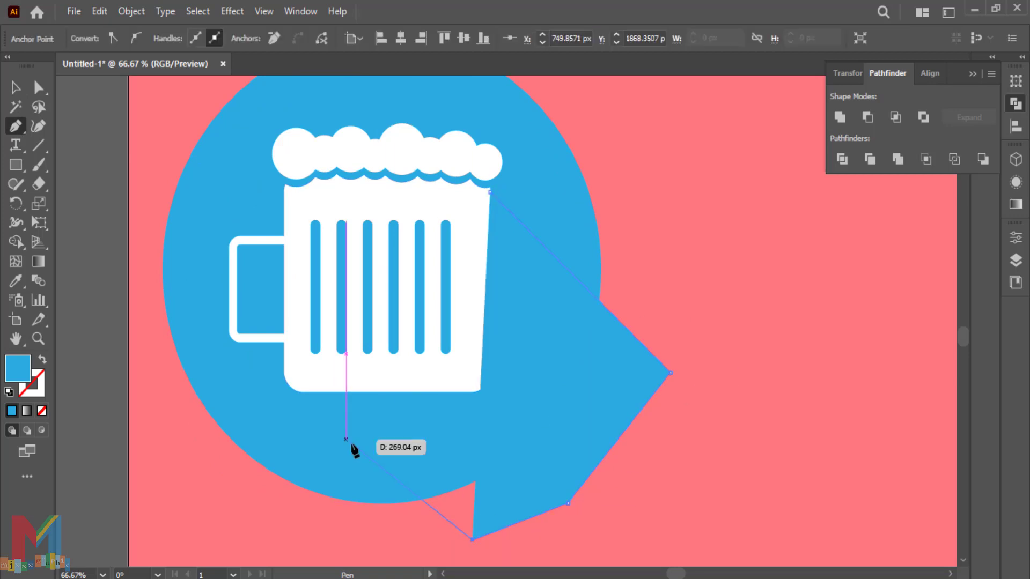
{"action": "left_click", "coordinate": [293, 387]}
{"action": "left_click", "coordinate": [490, 192]}
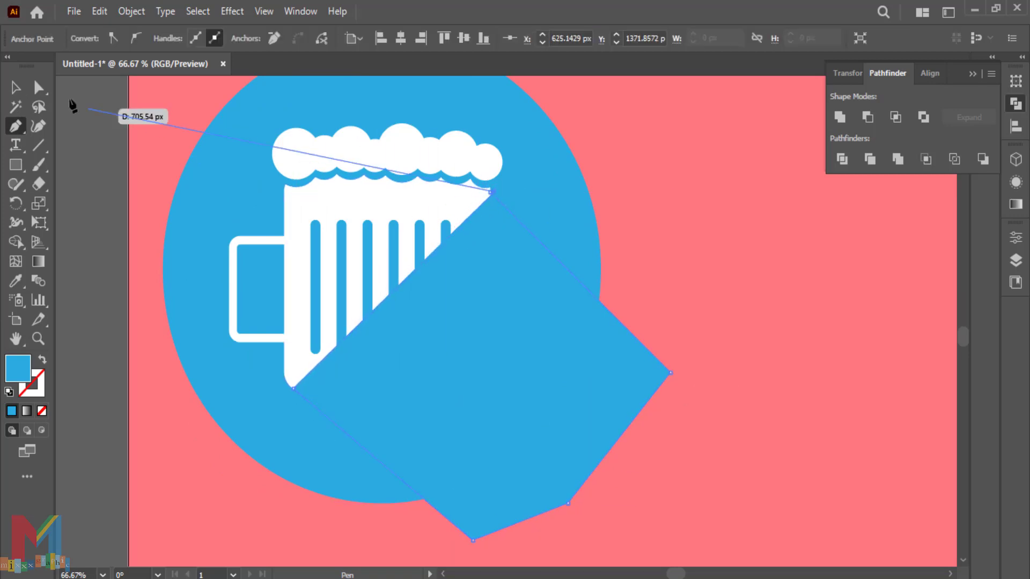
- Fill the long-shadow shape with near-black
{"action": "left_click", "coordinate": [15, 87]}
{"action": "left_click", "coordinate": [605, 405]}
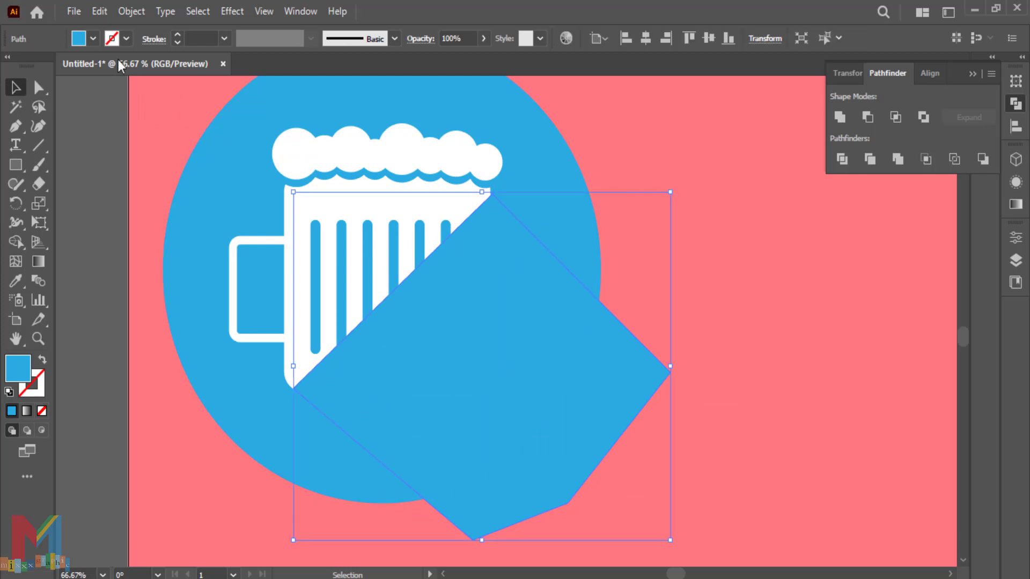
{"action": "left_click", "coordinate": [93, 38]}
{"action": "left_click", "coordinate": [31, 112]}
{"action": "left_click", "coordinate": [504, 42]}
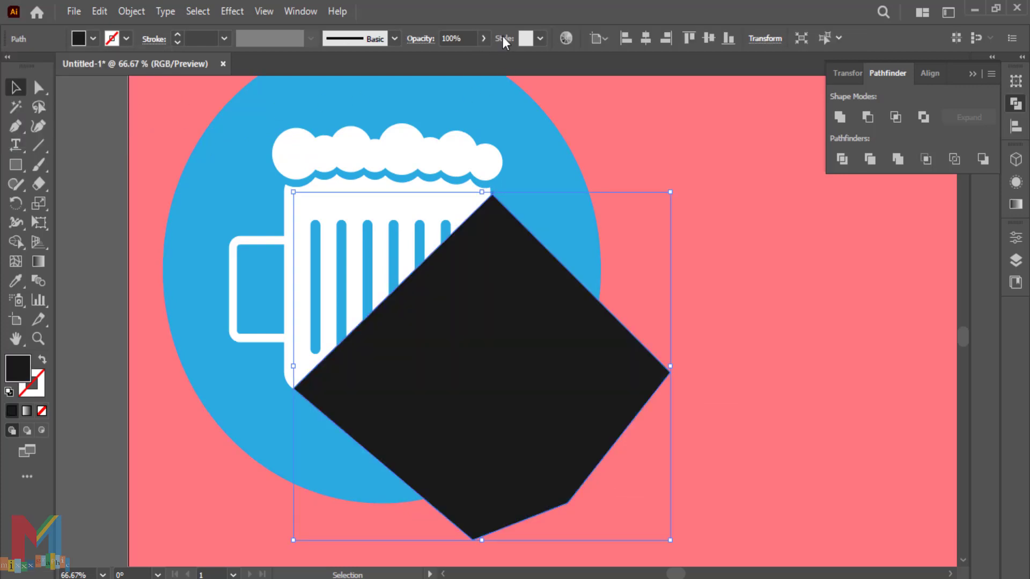
- Give the shadow shape a darkening blend mode and set its opacity to 50%
{"action": "left_click", "coordinate": [418, 39]}
{"action": "left_click", "coordinate": [298, 65]}
{"action": "left_click", "coordinate": [305, 129]}
{"action": "left_click", "coordinate": [483, 38]}
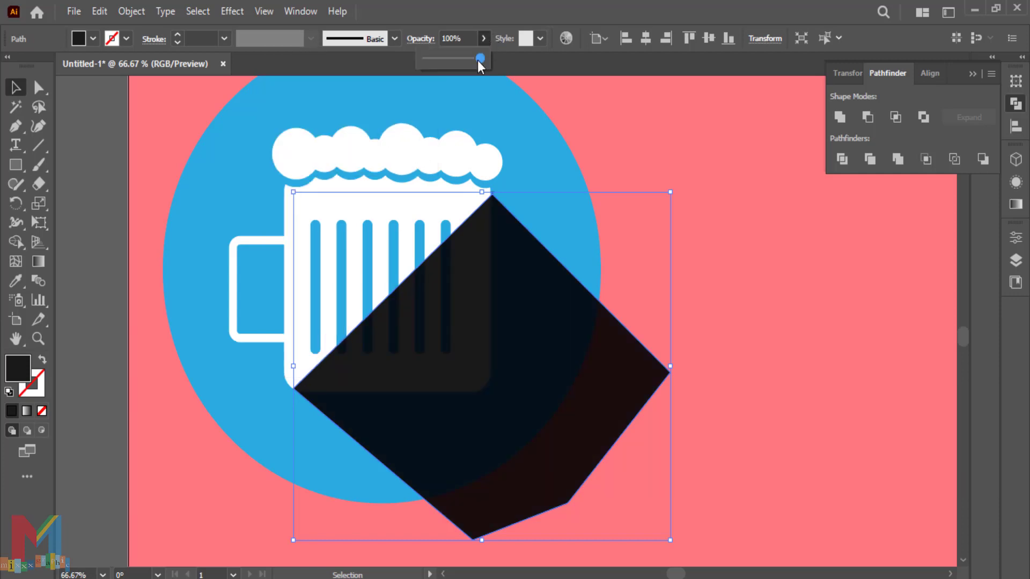
{"action": "left_click_drag", "start_coordinate": [446, 60], "coordinate": [451, 60]}
{"action": "left_click", "coordinate": [715, 160]}
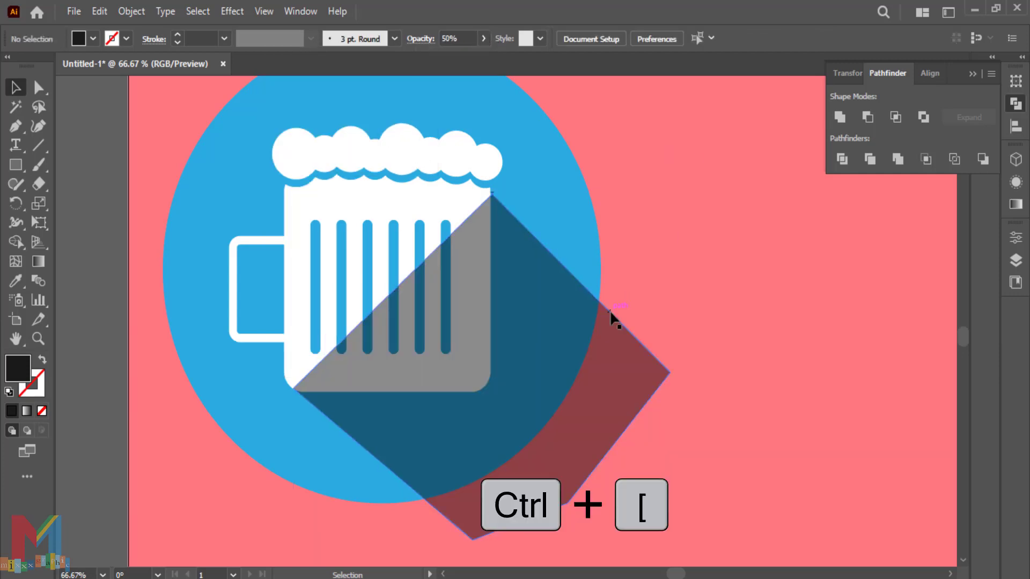
- Send the shadow shape backward until it lies behind the mug but above the blue circle
{"action": "left_click", "coordinate": [582, 311]}
{"action": "key", "text": "ctrl+bracketleft"}
{"action": "key", "text": "ctrl+bracketleft"}
{"action": "key", "text": "ctrl+bracketleft"}
{"action": "key", "text": "ctrl+bracketleft"}
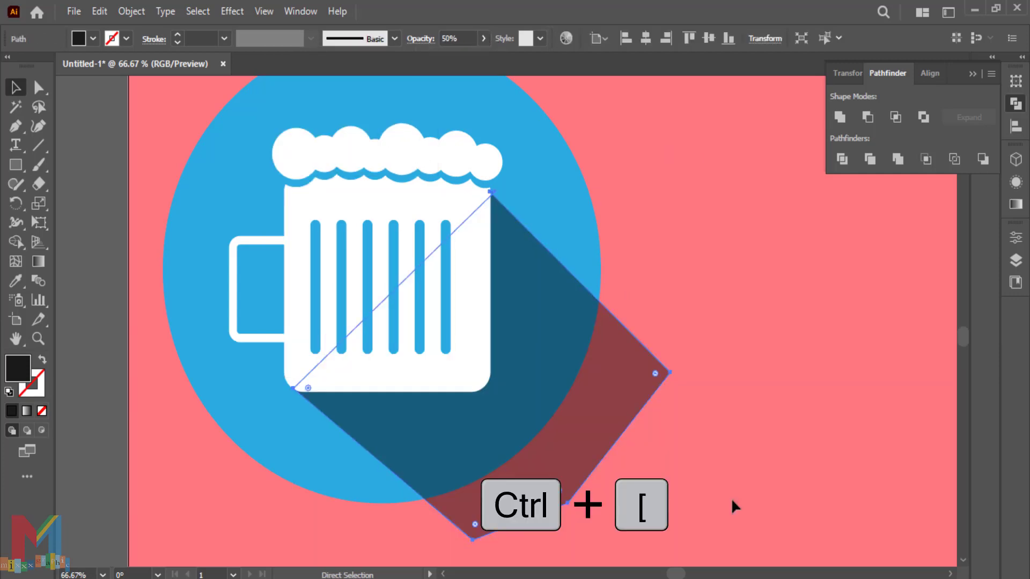
{"action": "left_click", "coordinate": [744, 366]}
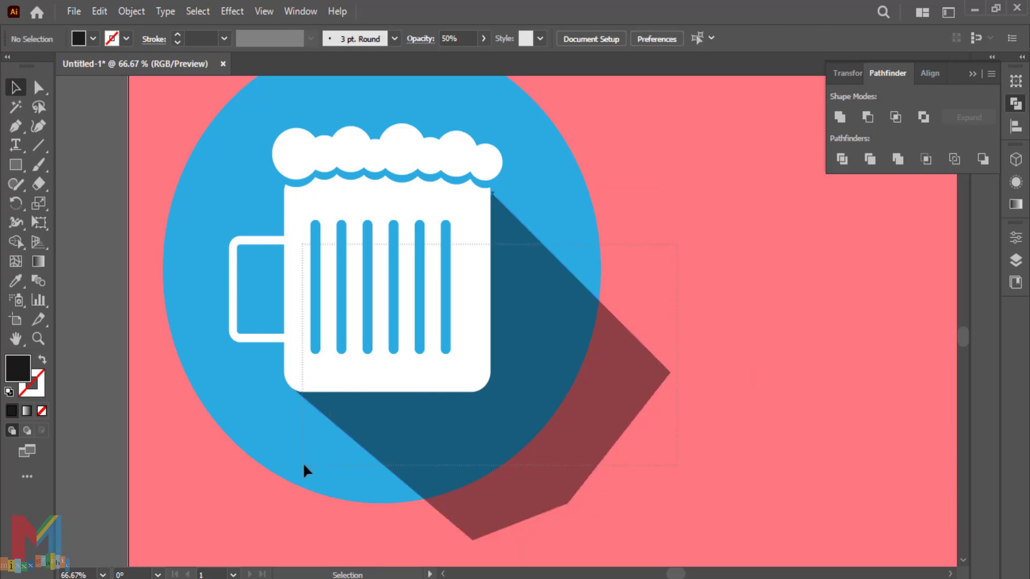
- Remove the part of the shadow extending outside the blue circle with the Shape Builder tool
{"action": "key", "text": "ctrl+a"}
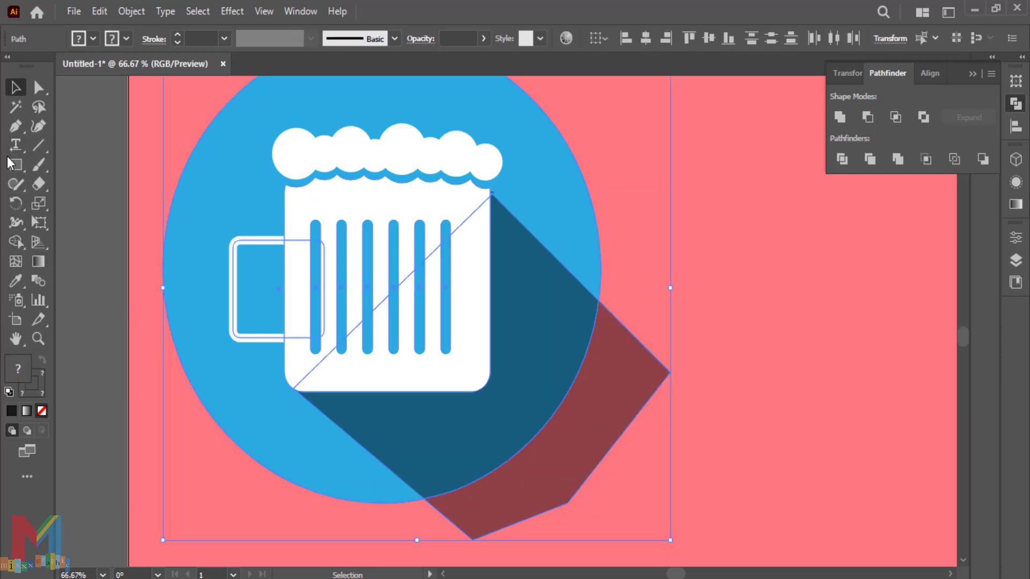
{"action": "left_click", "coordinate": [16, 242]}
{"action": "left_click", "coordinate": [484, 494], "text": "alt"}
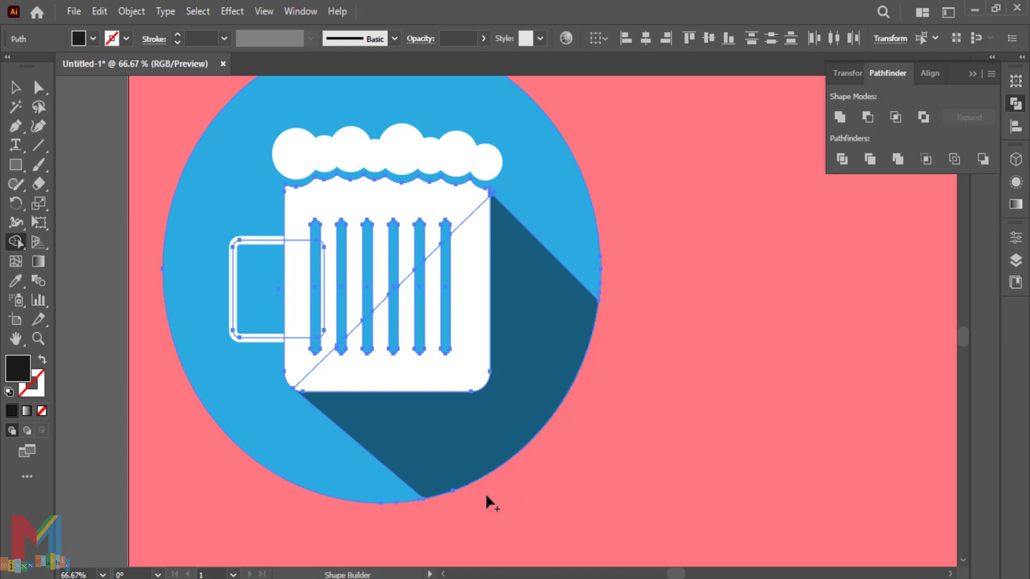
{"action": "left_click", "coordinate": [15, 107]}
{"action": "left_click", "coordinate": [742, 413]}
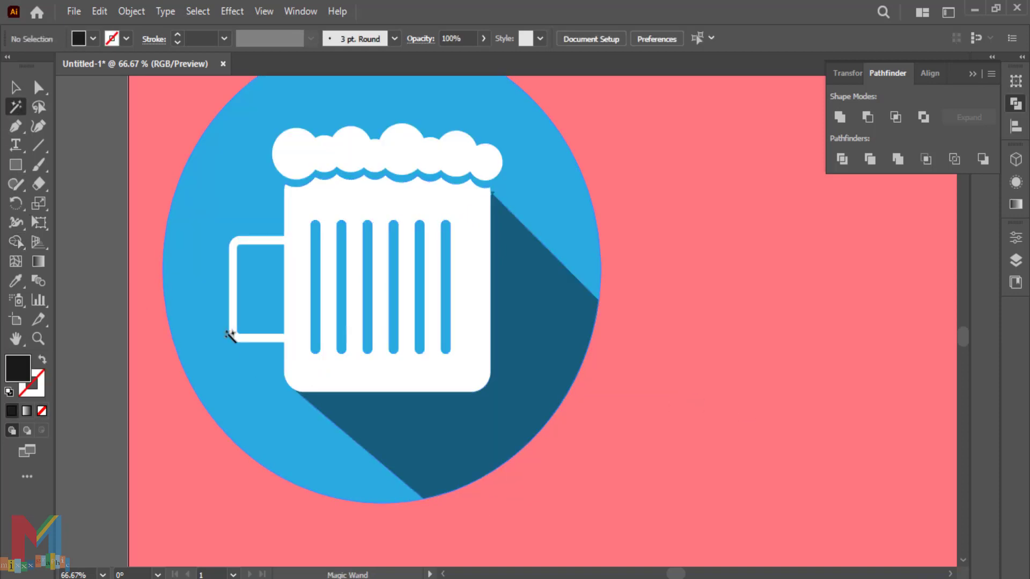
- Move the mug's handle closer to the body and slightly up, and increase the rounding of its corners
{"action": "left_click", "coordinate": [16, 87]}
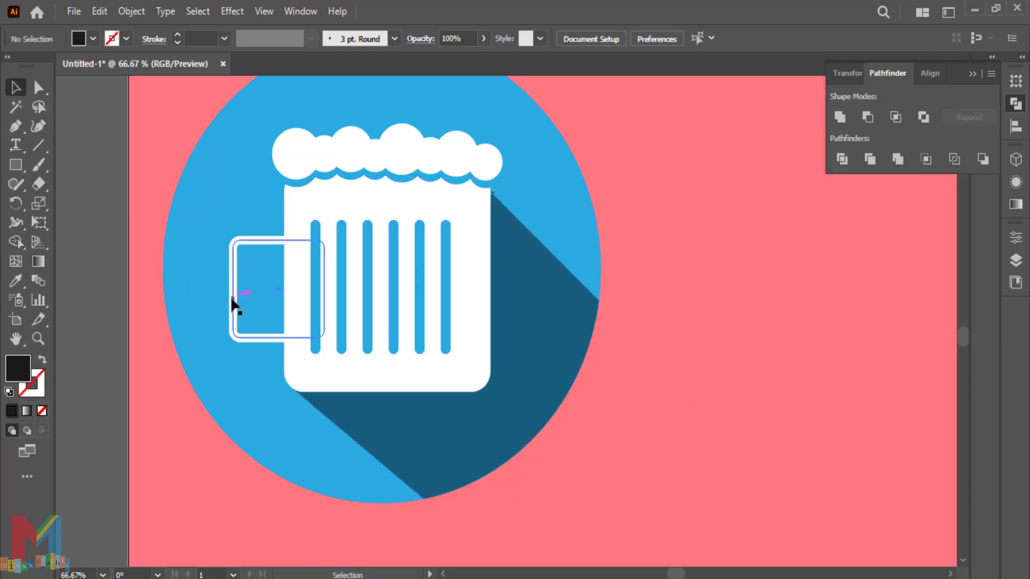
{"action": "left_click_drag", "start_coordinate": [232, 297], "coordinate": [243, 289]}
{"action": "left_click_drag", "start_coordinate": [256, 249], "coordinate": [265, 256]}
{"action": "left_click", "coordinate": [645, 304]}
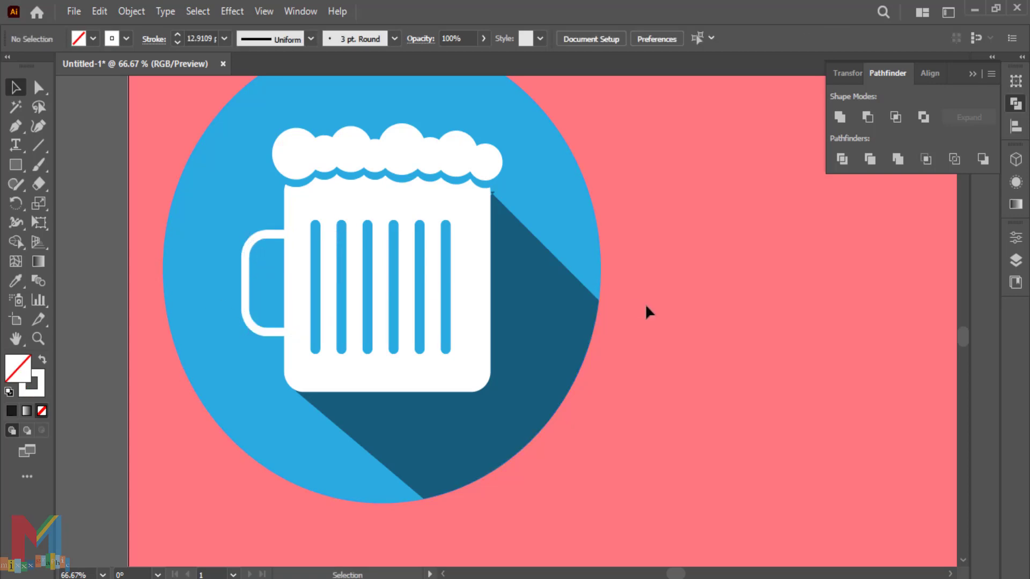
- Set the mug handle's stroke weight to 18 pt
{"action": "left_click", "coordinate": [245, 310]}
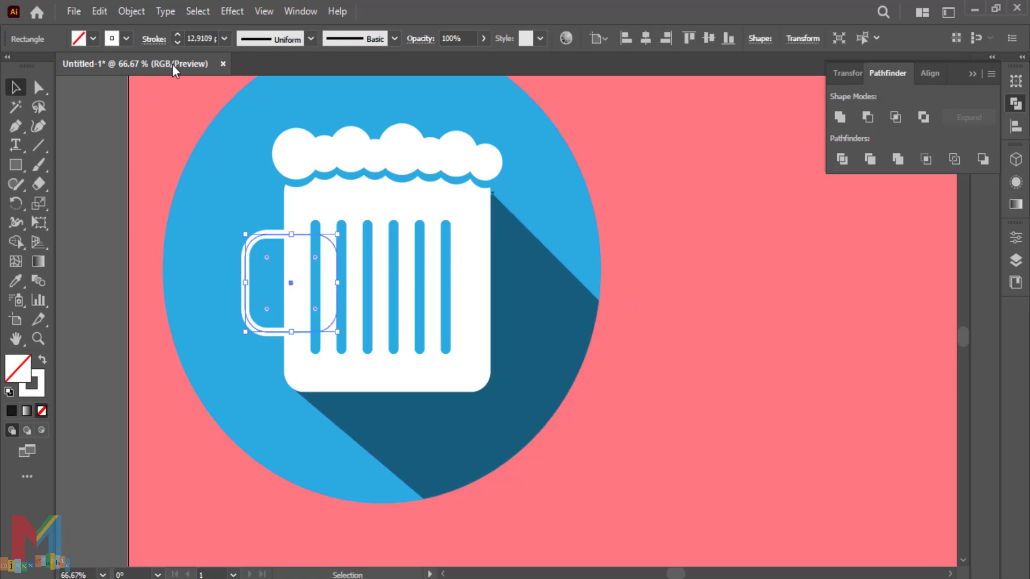
{"action": "left_click", "coordinate": [708, 273]}
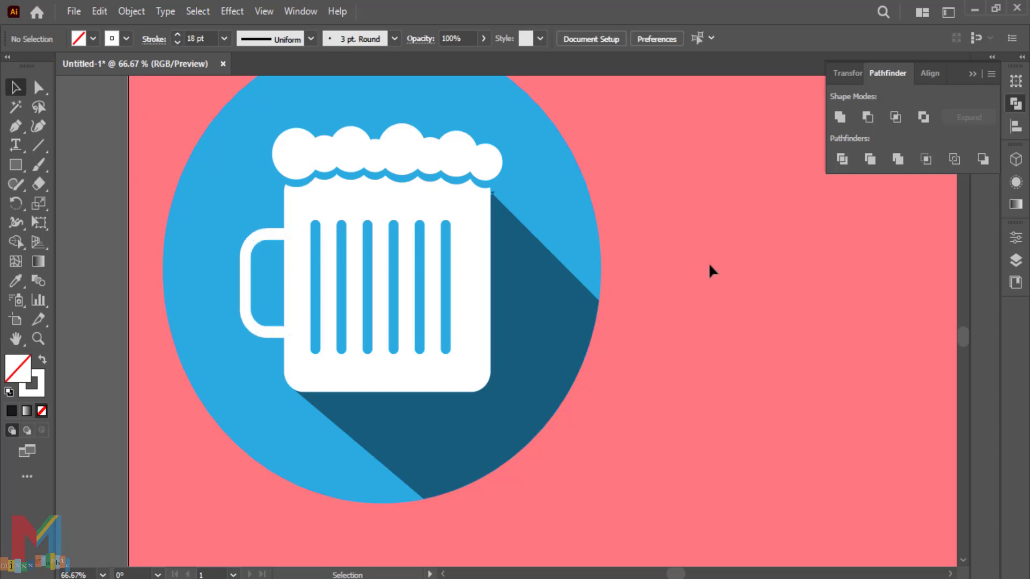
- Place a copy of the blue background circle to the right of the mug icon, below the radio icon
{"action": "key", "text": "ctrl+minus"}
{"action": "key", "text": "ctrl+minus"}
{"action": "key", "text": "ctrl+minus"}
{"action": "scroll", "coordinate": [704, 266], "scroll_direction": "up", "scroll_amount": 3}
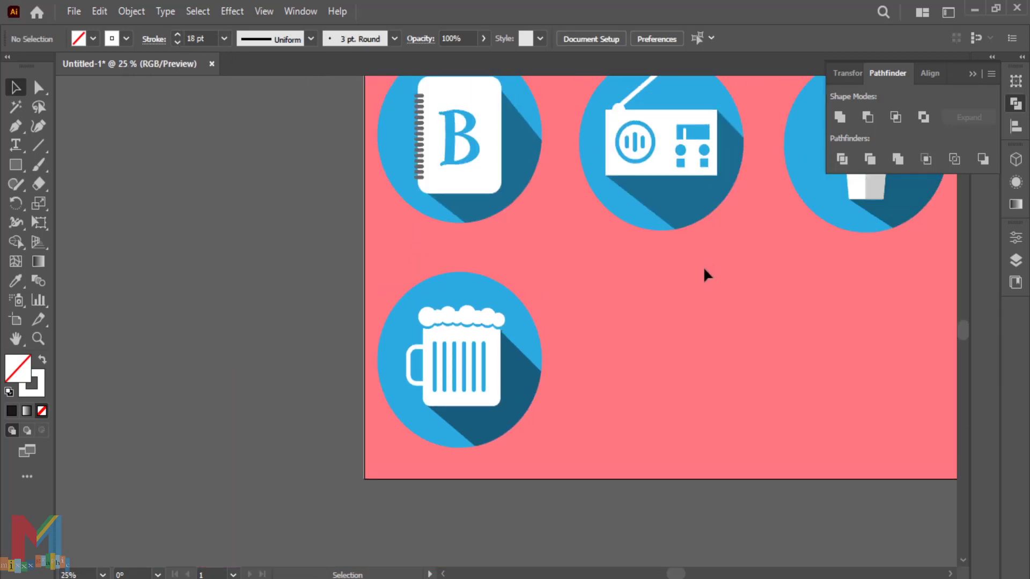
{"action": "left_click_drag", "start_coordinate": [526, 343], "coordinate": [724, 352]}
{"action": "left_click", "coordinate": [550, 477]}
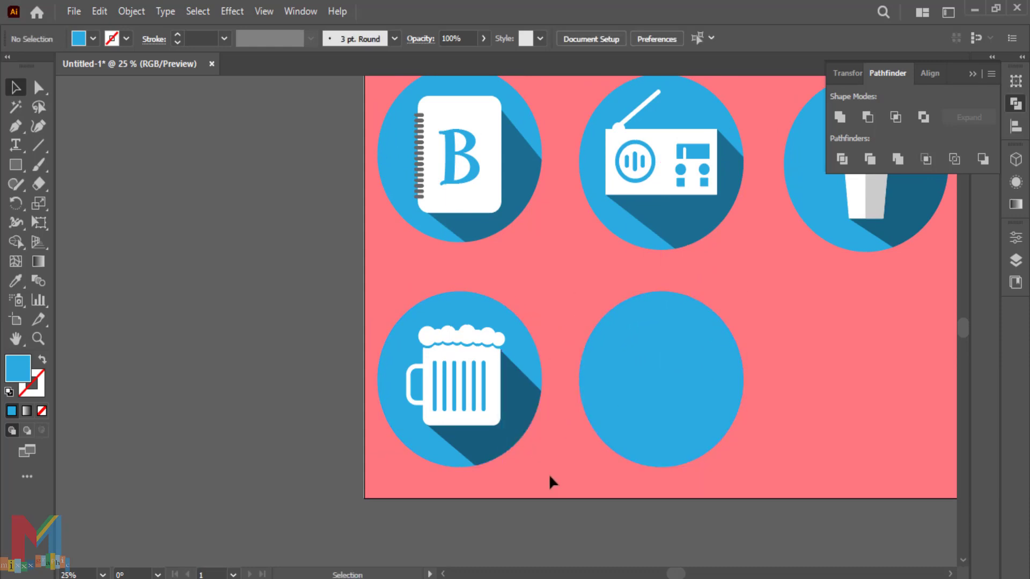
{"action": "left_click", "coordinate": [468, 370]}
{"action": "right_click", "coordinate": [437, 386]}
{"action": "left_click", "coordinate": [429, 263]}
{"action": "left_click", "coordinate": [285, 344]}
{"action": "left_click", "coordinate": [481, 397]}
{"action": "right_click", "coordinate": [482, 403]}
{"action": "left_click", "coordinate": [534, 252]}
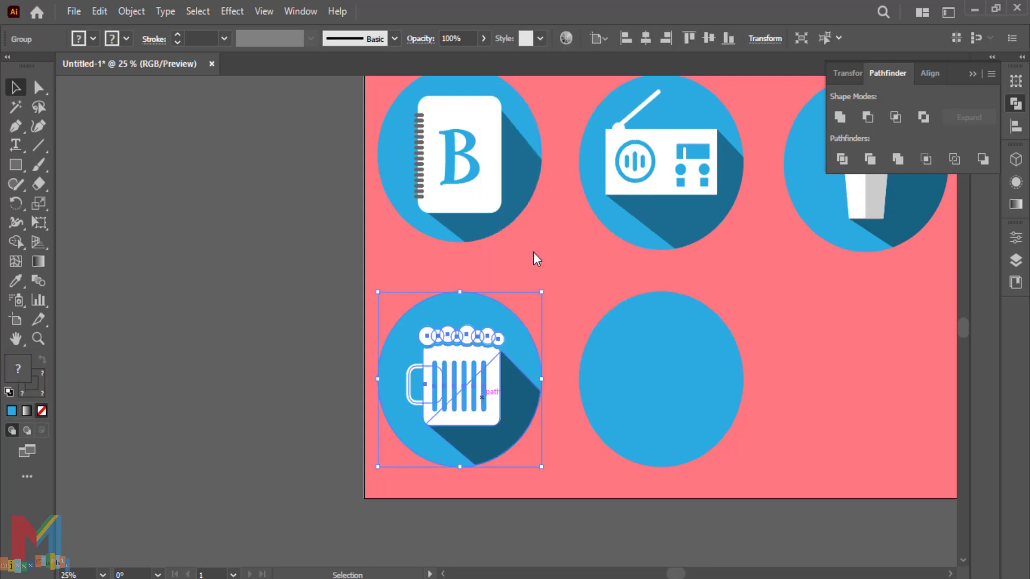
{"action": "left_click", "coordinate": [534, 253]}
- Select the blue bars on the mug and shift them slightly right to center them on the body
{"action": "left_click", "coordinate": [434, 401]}
{"action": "left_click", "coordinate": [443, 400], "text": "shift"}
{"action": "left_click", "coordinate": [454, 400], "text": "shift"}
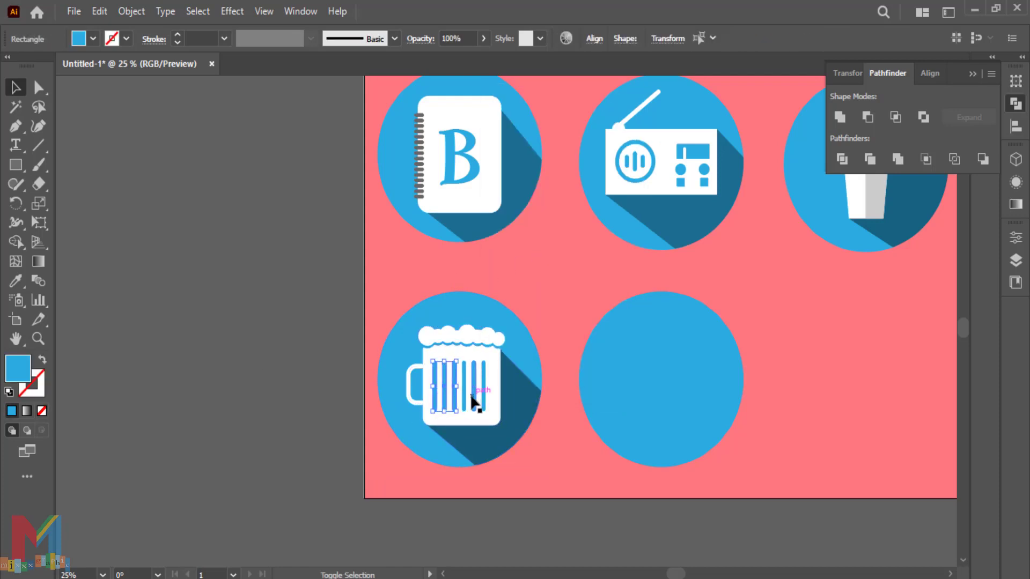
{"action": "left_click", "coordinate": [464, 400], "text": "shift"}
{"action": "left_click", "coordinate": [477, 402], "text": "shift"}
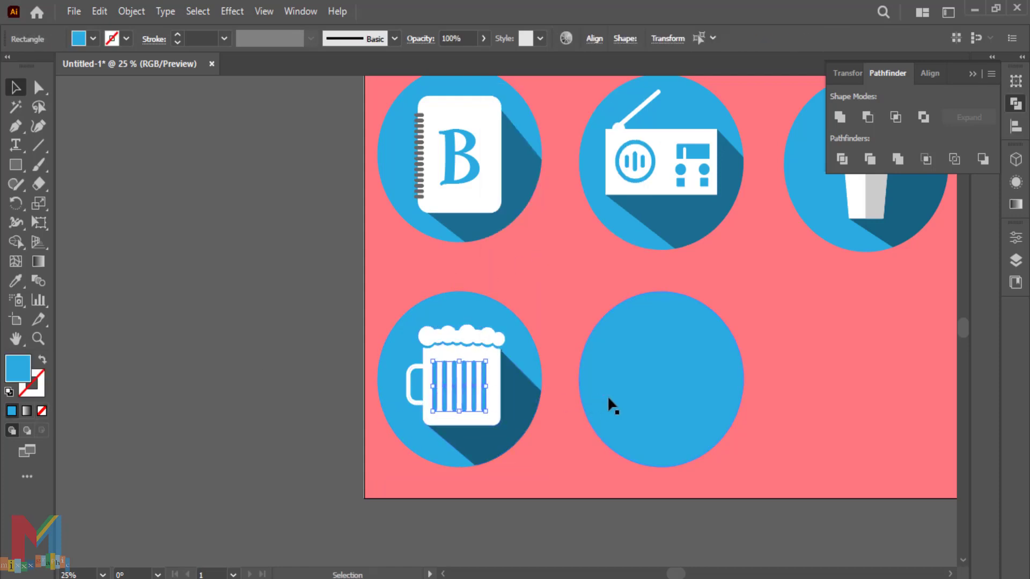
{"action": "left_click", "coordinate": [552, 436]}
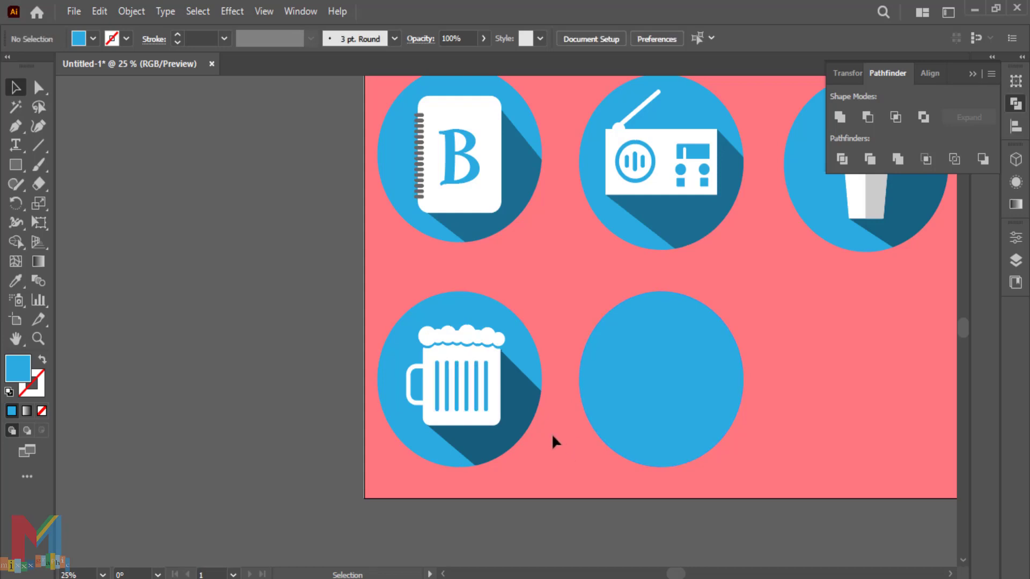
- Group all parts of the mug icon together with its shadow and background circle
{"action": "left_click_drag", "start_coordinate": [437, 427], "coordinate": [431, 426]}
{"action": "right_click", "coordinate": [431, 427]}
{"action": "left_click", "coordinate": [483, 281]}
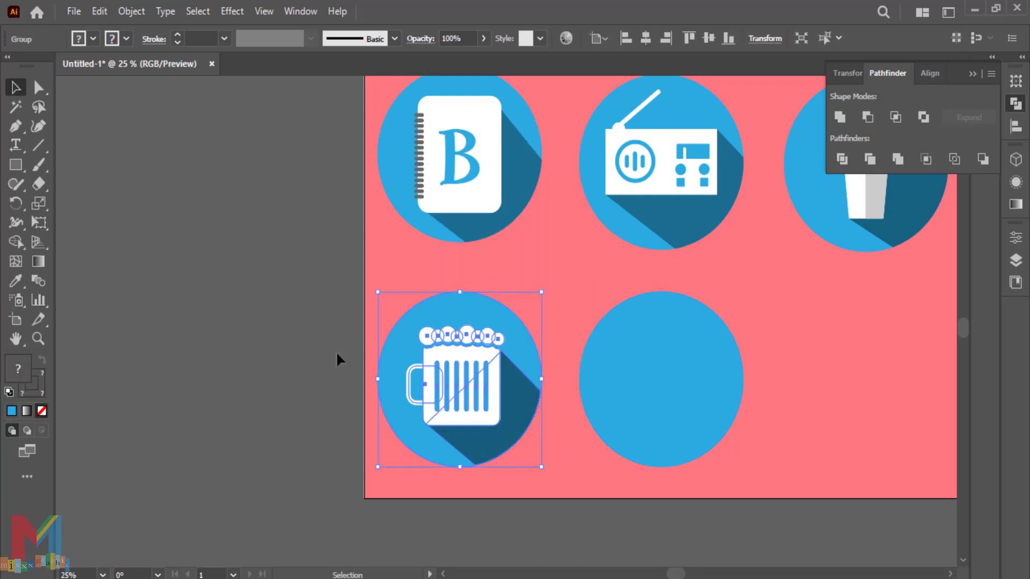
{"action": "left_click", "coordinate": [336, 353]}
- Move the empty blue circle beside the mug icon slightly up
{"action": "scroll", "coordinate": [323, 363], "scroll_direction": "up", "scroll_amount": 1}
{"action": "left_click_drag", "start_coordinate": [558, 375], "coordinate": [370, 361]}
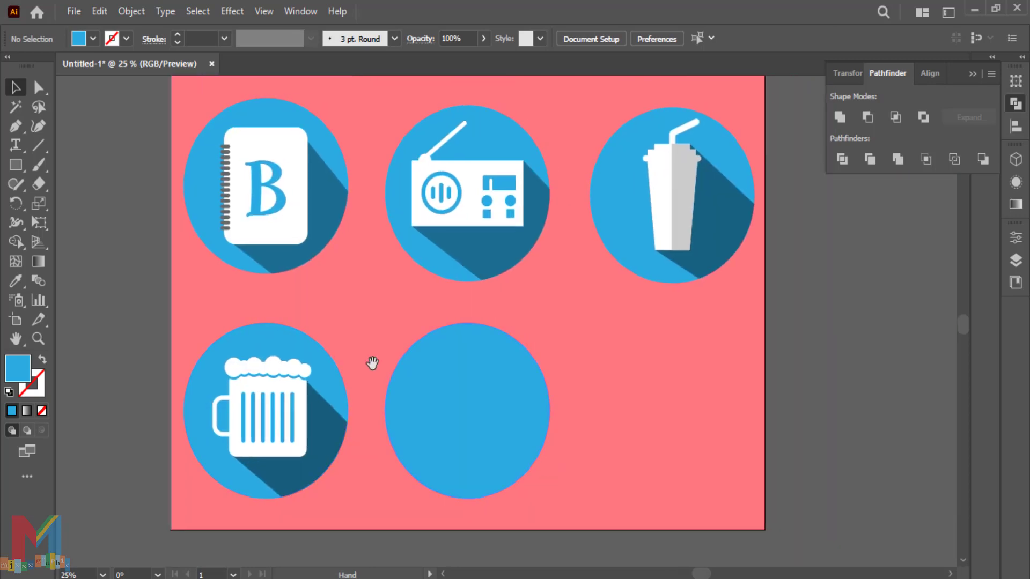
{"action": "left_click", "coordinate": [467, 406]}
{"action": "left_click_drag", "start_coordinate": [467, 406], "coordinate": [468, 402]}
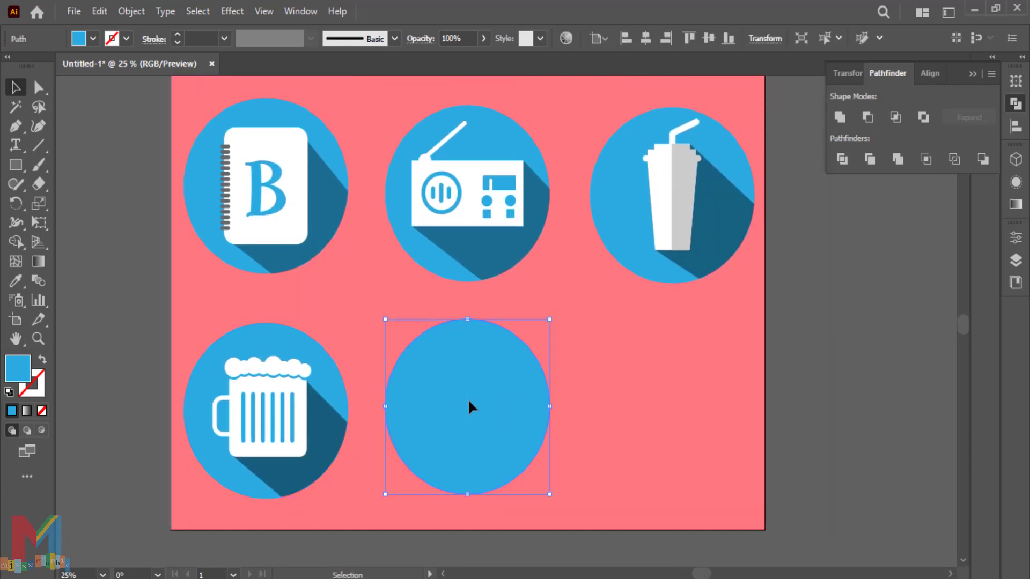
{"action": "left_click", "coordinate": [590, 390]}
- Draw a wide rectangle across the middle of the empty blue circle and fill it white as the camera body
{"action": "key", "text": "ctrl+plus"}
{"action": "key", "text": "ctrl+plus"}
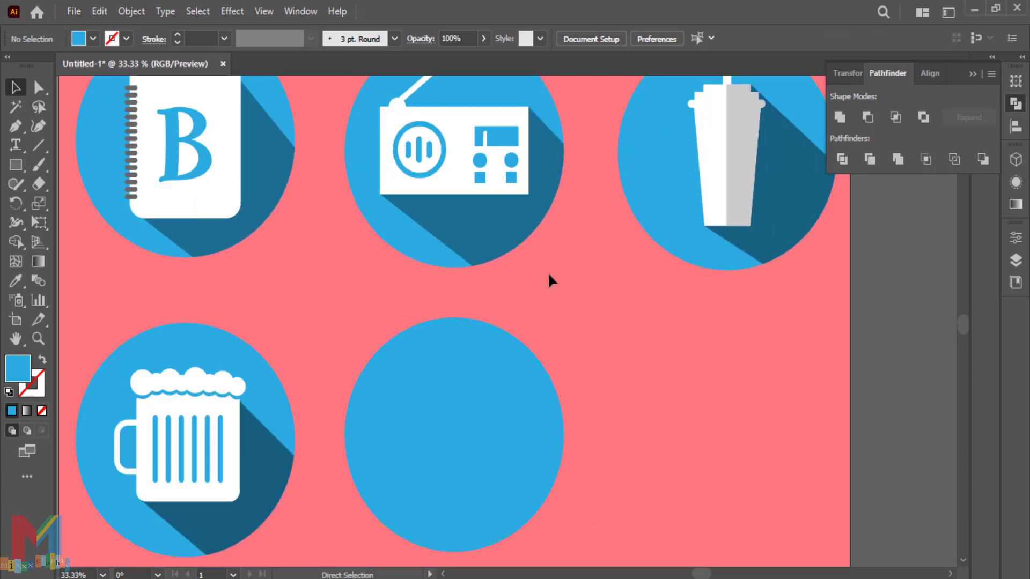
{"action": "left_click", "coordinate": [471, 400]}
{"action": "scroll", "coordinate": [461, 386], "scroll_direction": "down", "scroll_amount": 4}
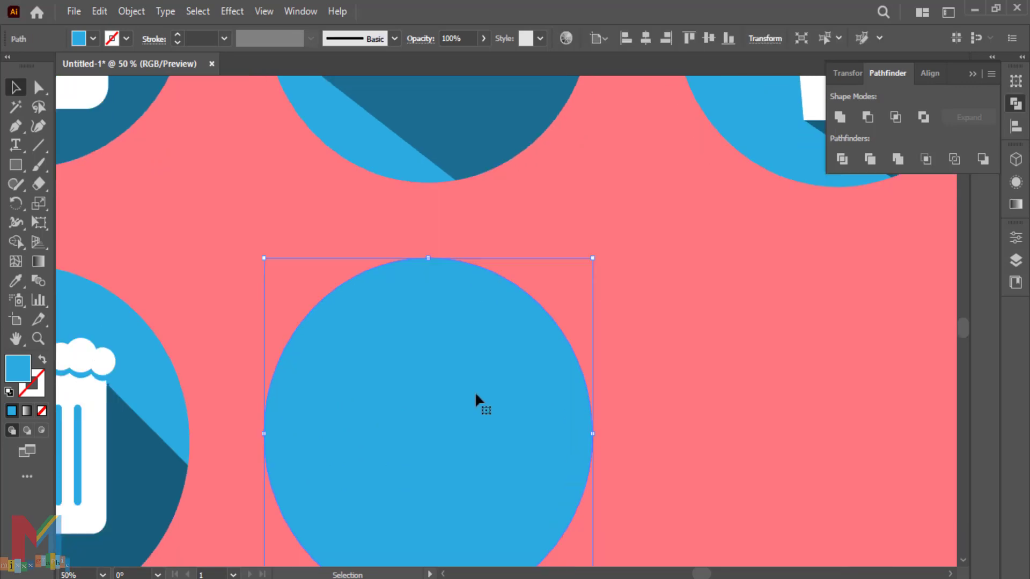
{"action": "left_click", "coordinate": [16, 164]}
{"action": "mouse_move", "coordinate": [553, 342]}
{"action": "left_mouse_down"}
{"action": "mouse_move", "coordinate": [552, 352]}
{"action": "mouse_move", "coordinate": [322, 450]}
{"action": "mouse_move", "coordinate": [322, 461]}
{"action": "left_mouse_up"}
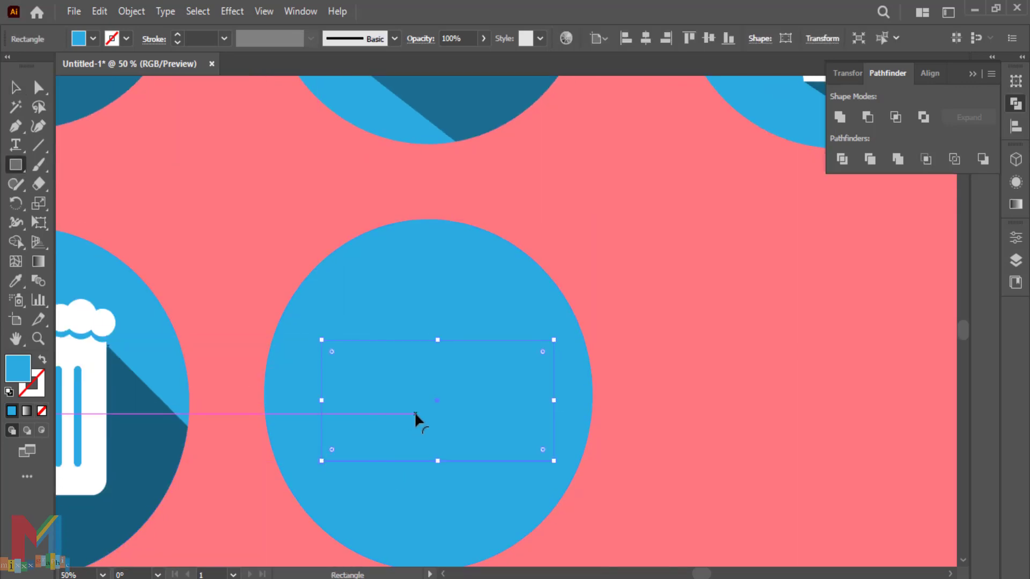
{"action": "left_click_drag", "start_coordinate": [554, 400], "coordinate": [543, 400]}
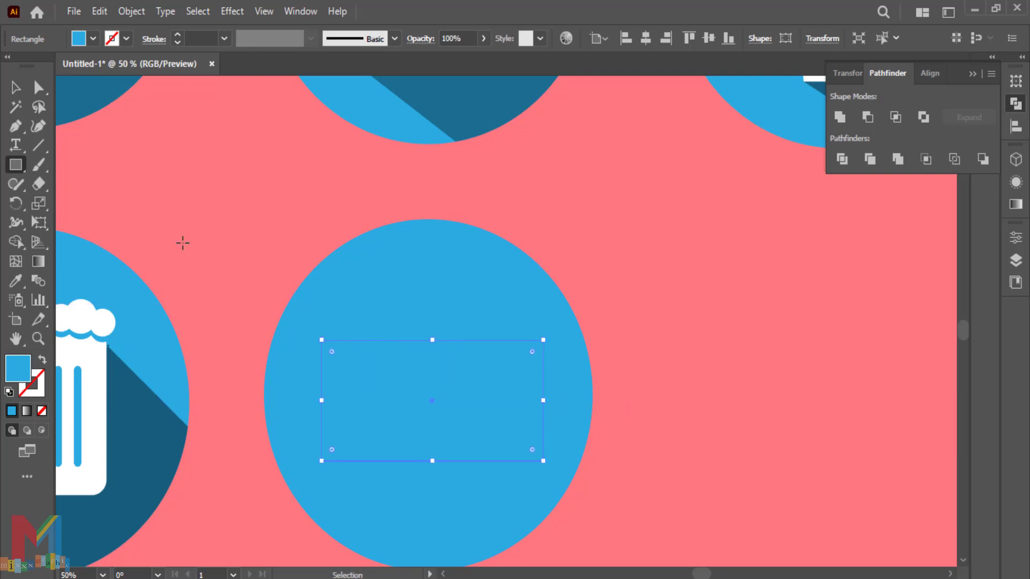
{"action": "key", "text": "ctrl+="}
{"action": "left_click", "coordinate": [93, 39]}
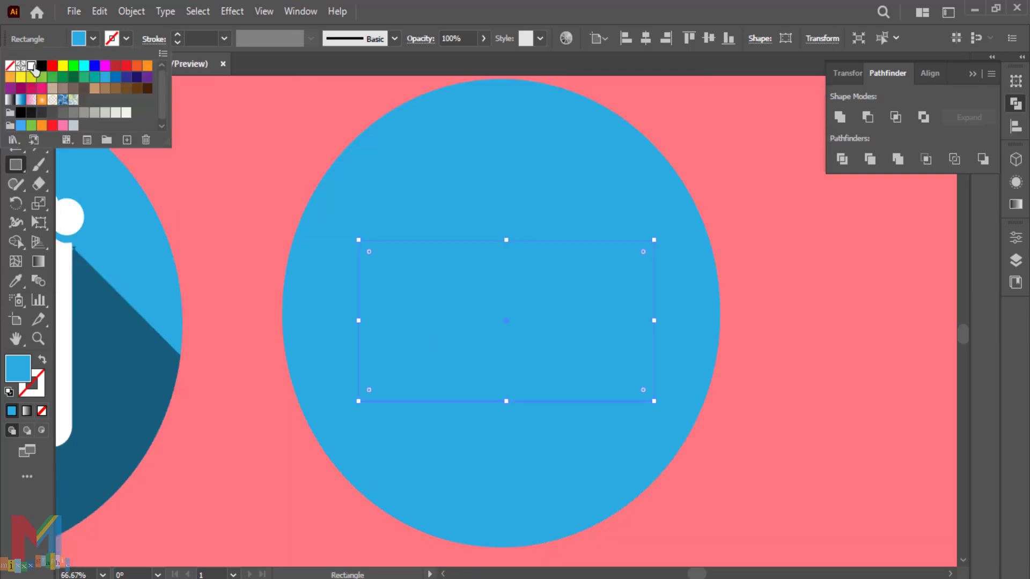
{"action": "left_click", "coordinate": [31, 65]}
{"action": "left_click", "coordinate": [742, 235]}
{"action": "left_click", "coordinate": [554, 304]}
{"action": "left_click", "coordinate": [519, 316]}
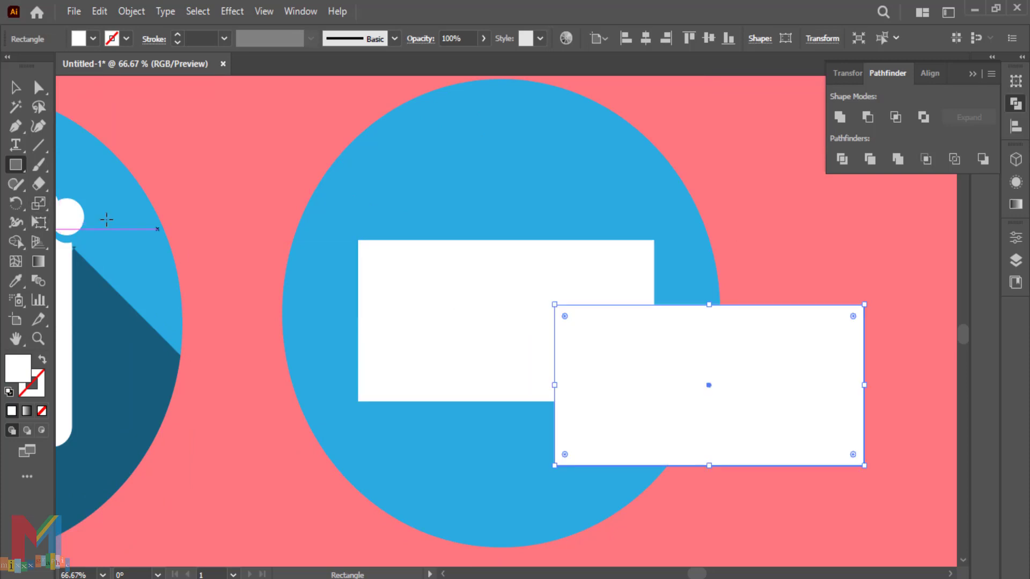
{"action": "key", "text": "Delete"}
- Draw a circle on the right half of the white camera body and swap its fill and stroke to leave an outline
{"action": "left_click", "coordinate": [16, 87]}
{"action": "left_click_drag", "start_coordinate": [16, 165], "coordinate": [77, 203]}
{"action": "left_click", "coordinate": [76, 203]}
{"action": "left_click_drag", "start_coordinate": [626, 298], "coordinate": [543, 386]}
{"action": "left_click", "coordinate": [42, 360]}
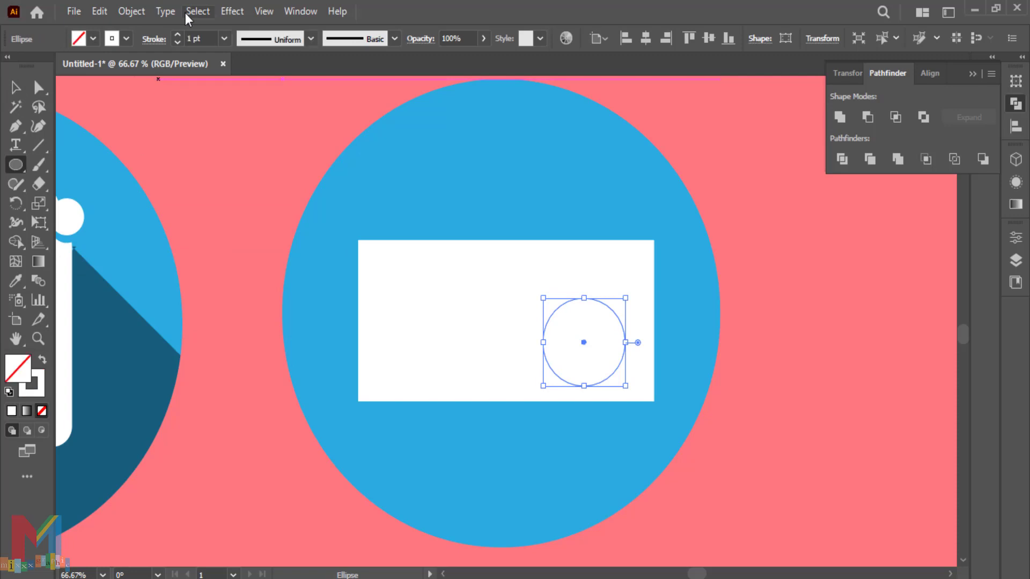
- Give the lens circle a blue 18 pt stroke and move it slightly up on the camera body
{"action": "left_click", "coordinate": [127, 39]}
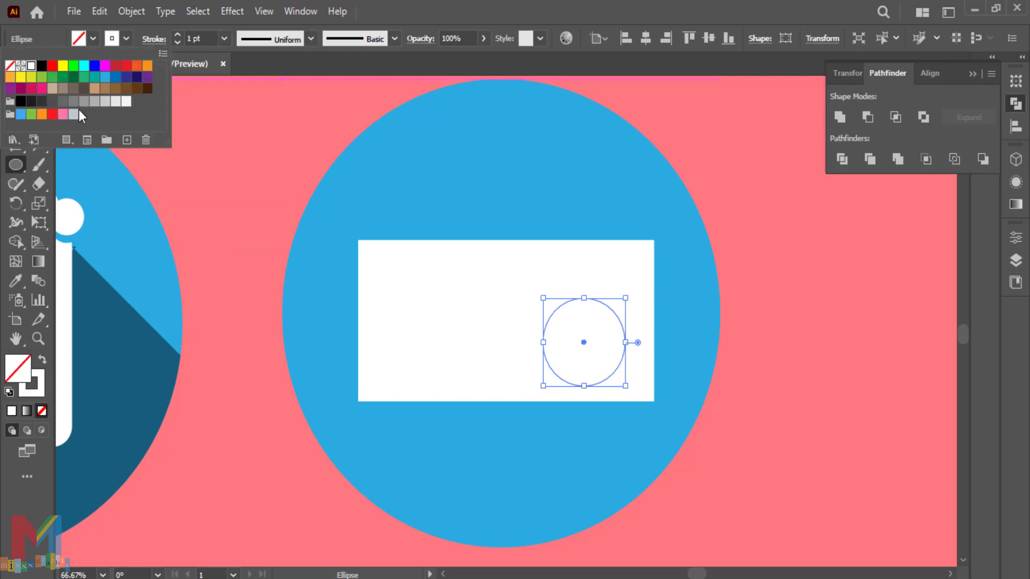
{"action": "left_click", "coordinate": [106, 80]}
{"action": "left_click", "coordinate": [224, 39]}
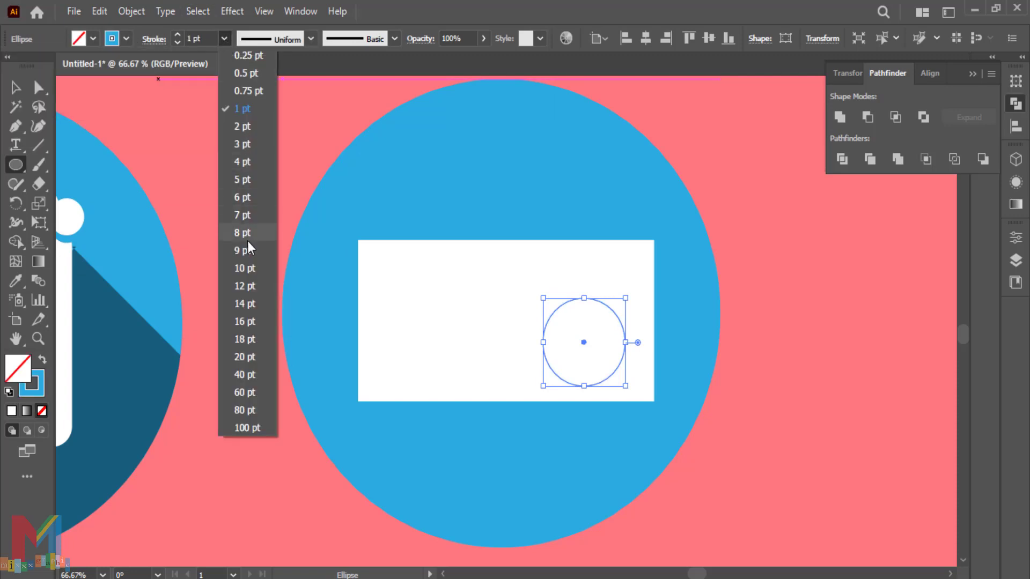
{"action": "left_click", "coordinate": [247, 339]}
{"action": "key", "text": "v"}
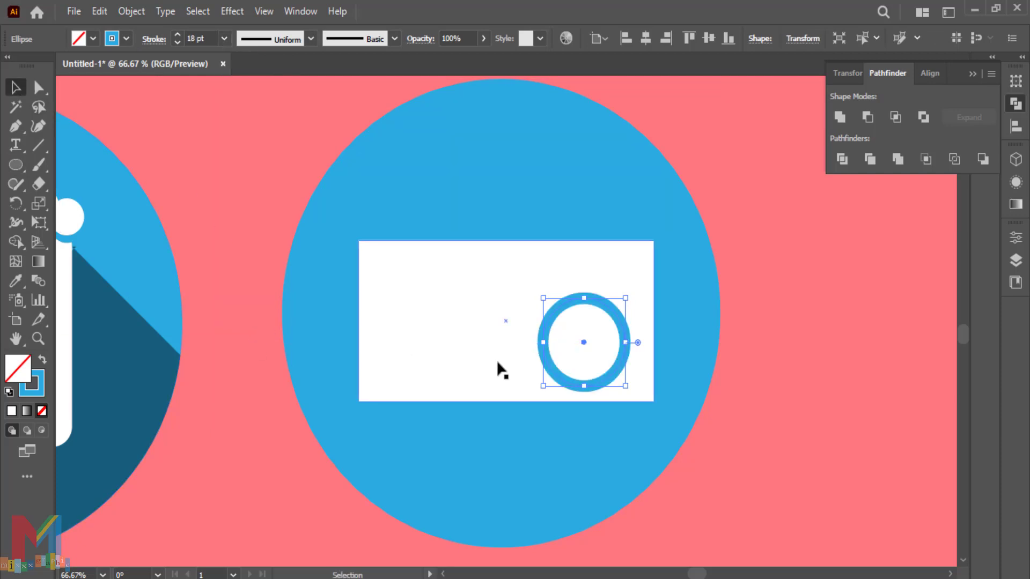
{"action": "left_click_drag", "start_coordinate": [549, 369], "coordinate": [545, 354]}
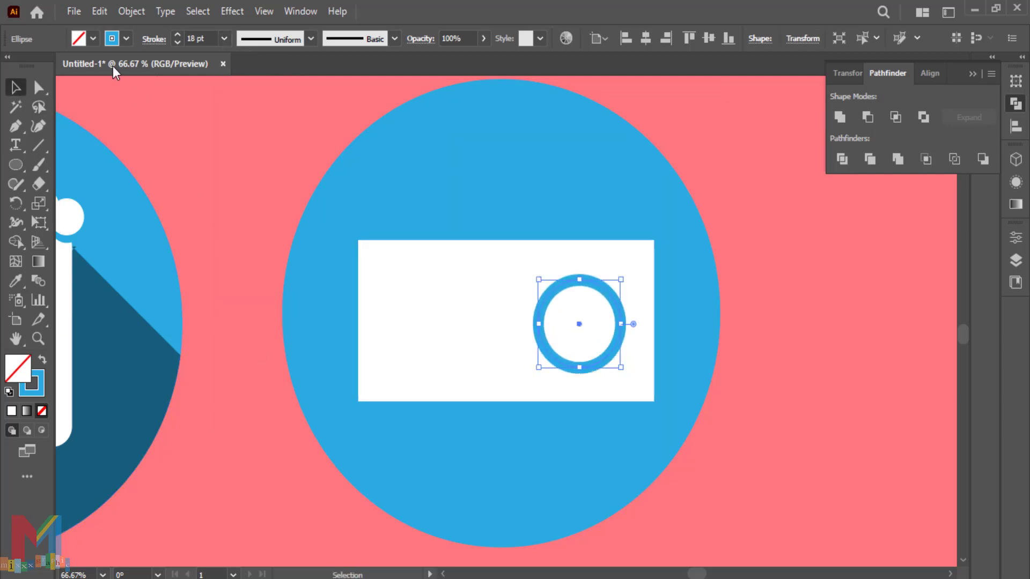
- Paste a copy of the lens ring in place and scale it down about its center to form an inner ring
{"action": "left_click", "coordinate": [99, 11]}
{"action": "left_click", "coordinate": [126, 90]}
{"action": "left_click", "coordinate": [100, 11]}
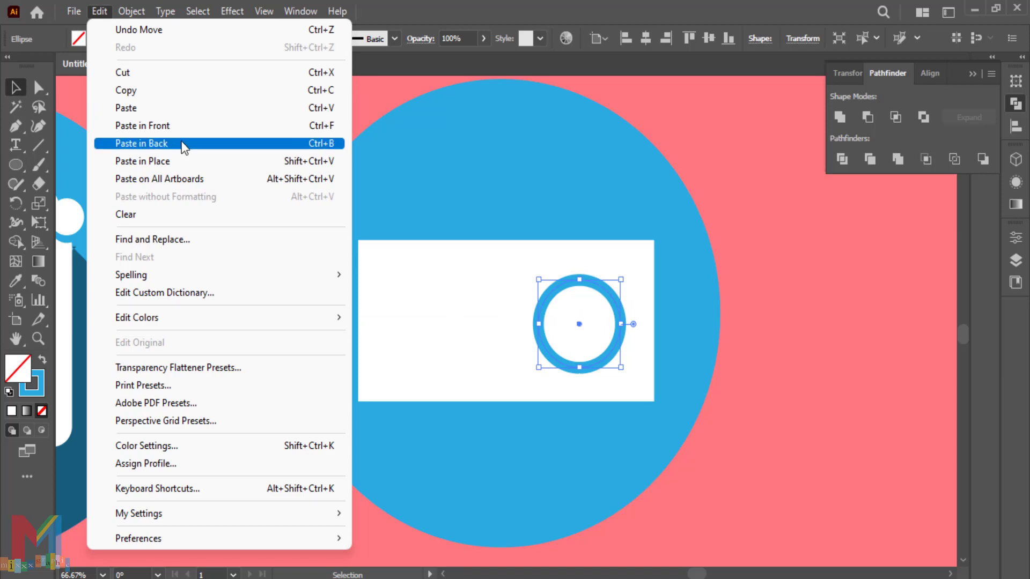
{"action": "left_click", "coordinate": [191, 159]}
{"action": "left_click_drag", "start_coordinate": [620, 280], "coordinate": [601, 302]}
{"action": "left_click", "coordinate": [726, 245]}
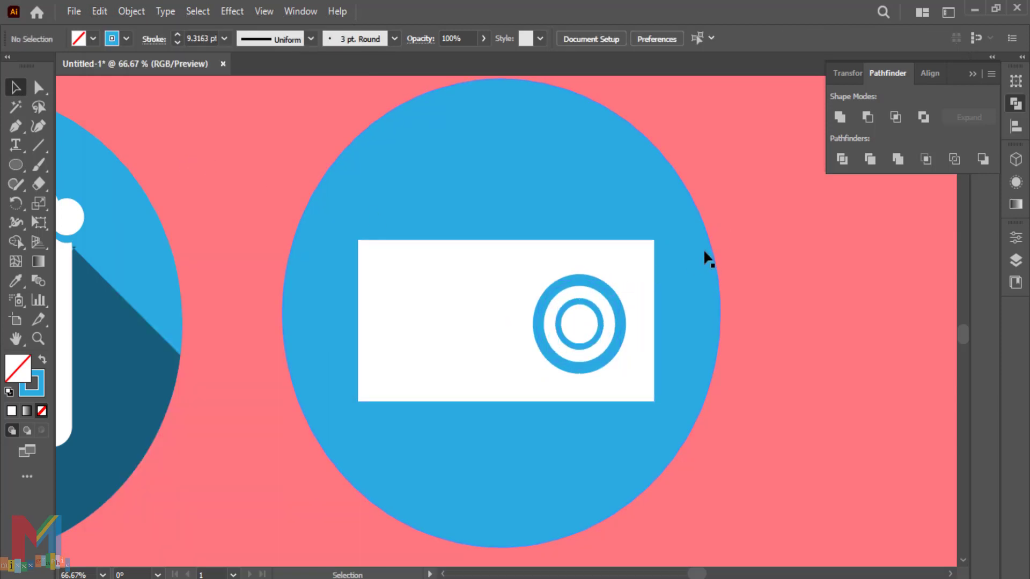
- Draw a narrow vertical blue bar near the camera body's left edge and a short horizontal one to its upper right
{"action": "left_click", "coordinate": [42, 359]}
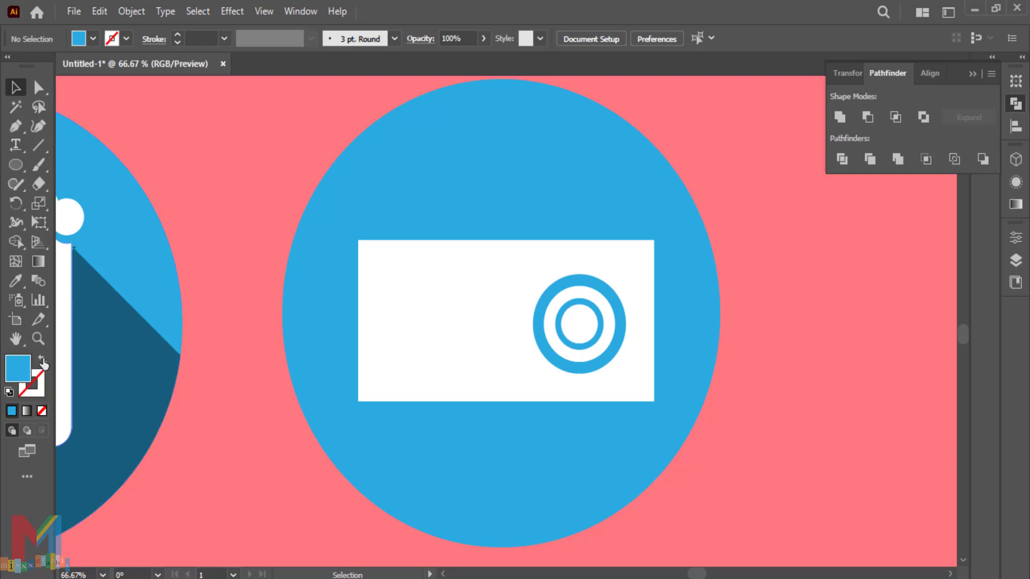
{"action": "left_click", "coordinate": [26, 170]}
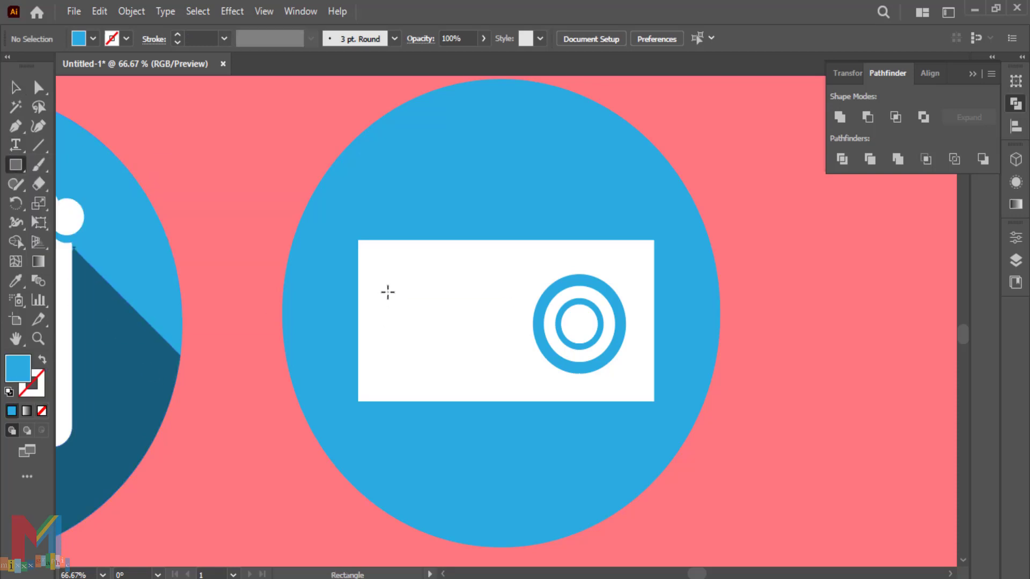
{"action": "left_click_drag", "start_coordinate": [399, 291], "coordinate": [377, 379]}
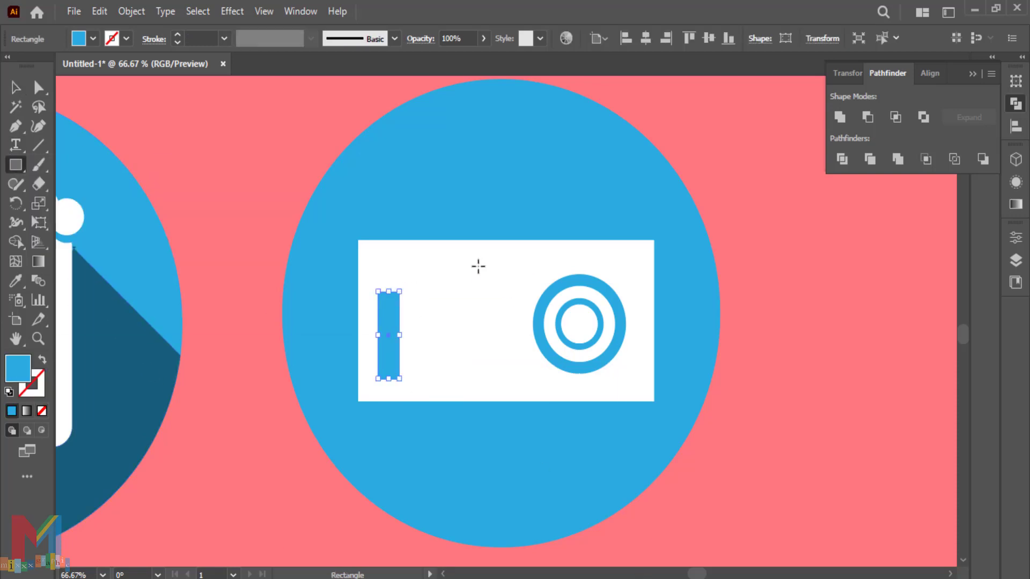
{"action": "mouse_move", "coordinate": [476, 259]}
{"action": "left_mouse_down"}
{"action": "mouse_move", "coordinate": [410, 294]}
{"action": "mouse_move", "coordinate": [475, 280]}
{"action": "left_mouse_up"}
- Round the corners of both blue bars and make the vertical bar slightly wider
{"action": "left_click", "coordinate": [34, 92]}
{"action": "left_click", "coordinate": [390, 320]}
{"action": "left_click_drag", "start_coordinate": [389, 303], "coordinate": [408, 336]}
{"action": "key", "text": "v"}
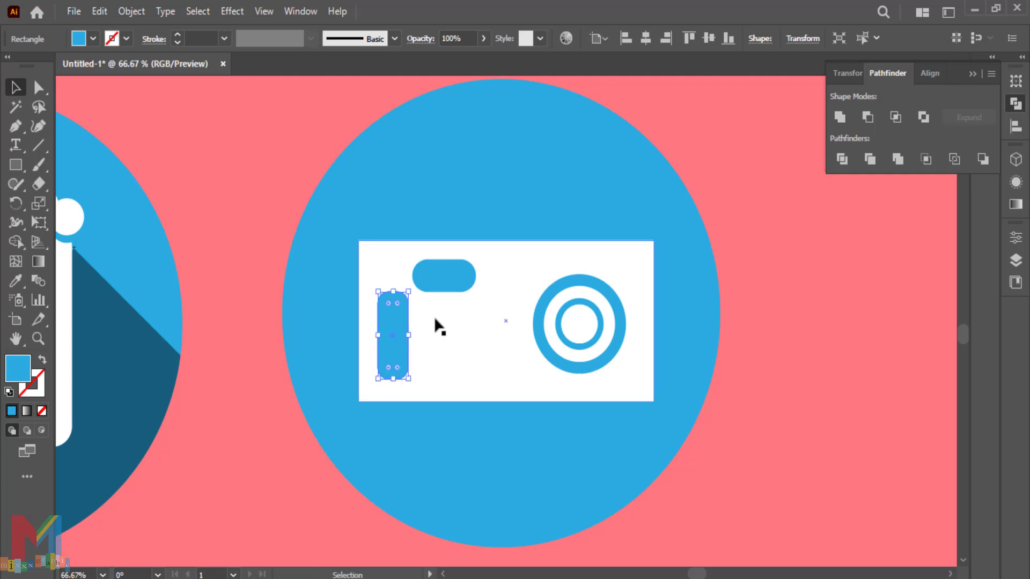
{"action": "left_click", "coordinate": [756, 242]}
- Move the horizontal rounded bar slightly up and to the left on the camera body
{"action": "double_click", "coordinate": [430, 273]}
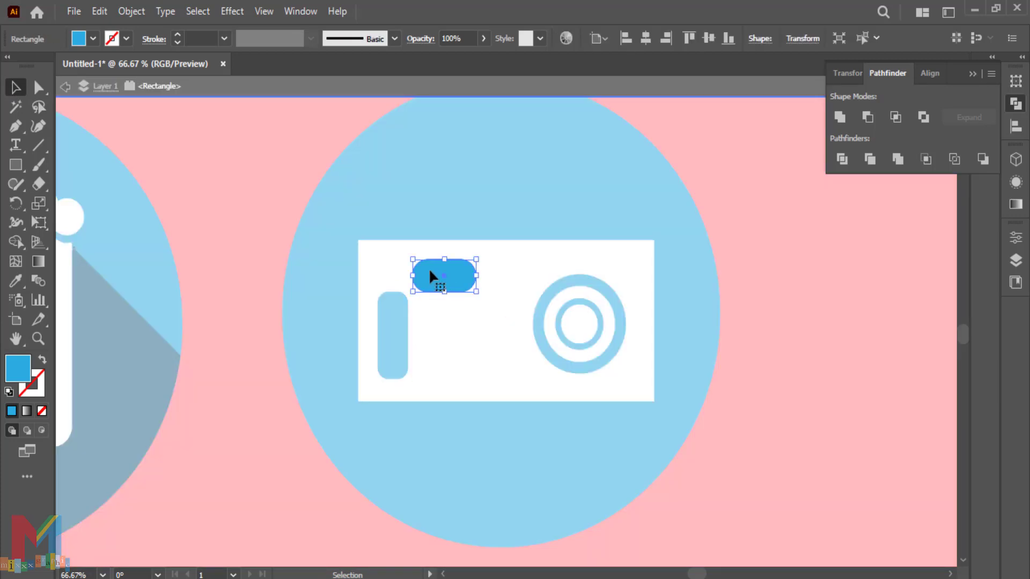
{"action": "left_click", "coordinate": [66, 87]}
{"action": "left_click_drag", "start_coordinate": [436, 264], "coordinate": [432, 259]}
- Enlarge both lens rings together and shift them slightly down and left on the camera body
{"action": "left_click", "coordinate": [574, 356]}
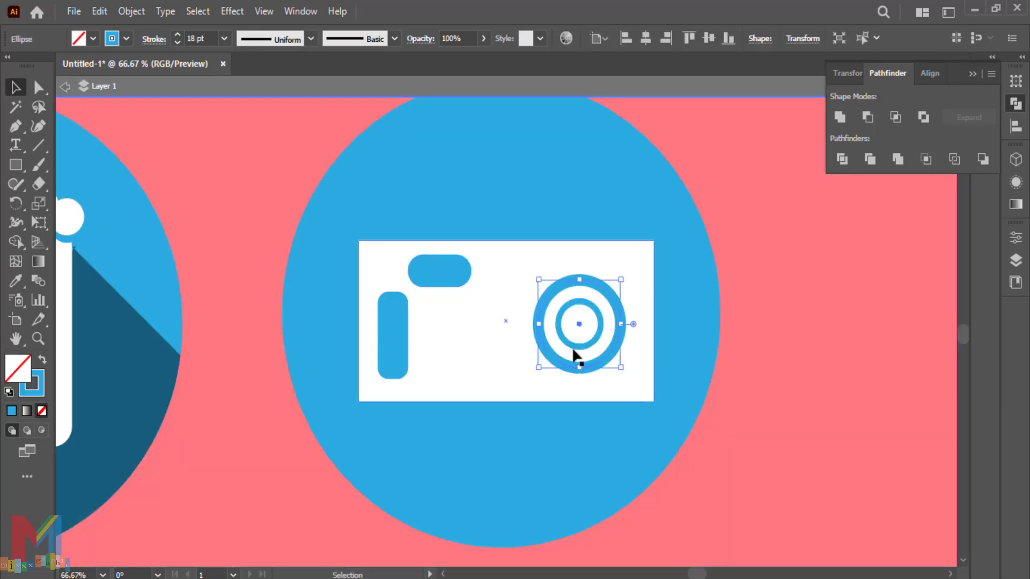
{"action": "left_click", "coordinate": [570, 345], "text": "shift"}
{"action": "left_click_drag", "start_coordinate": [539, 279], "coordinate": [526, 267]}
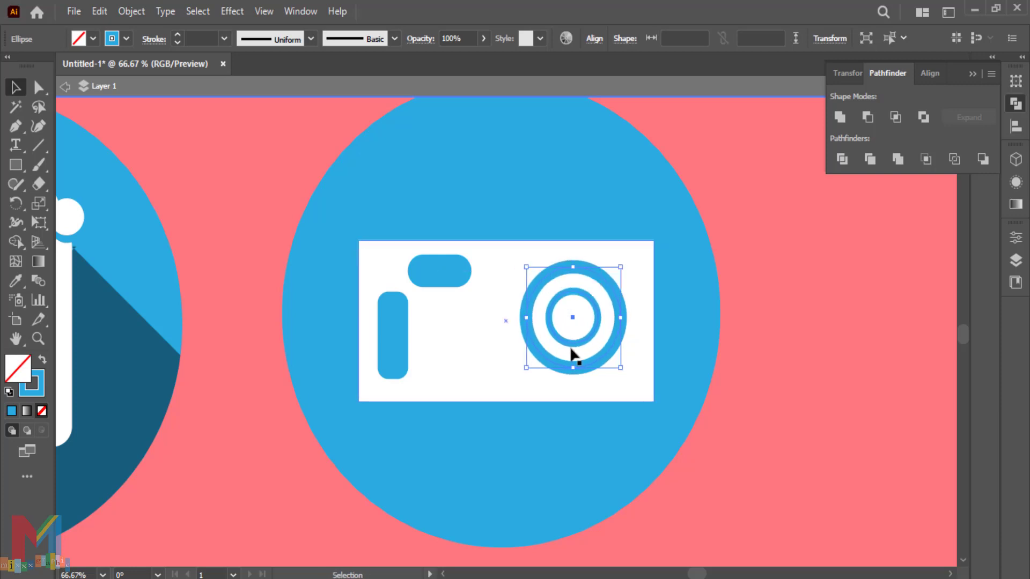
{"action": "left_click_drag", "start_coordinate": [573, 354], "coordinate": [569, 361]}
{"action": "left_click", "coordinate": [738, 357]}
{"action": "scroll", "coordinate": [738, 356], "scroll_direction": "up", "scroll_amount": 1}
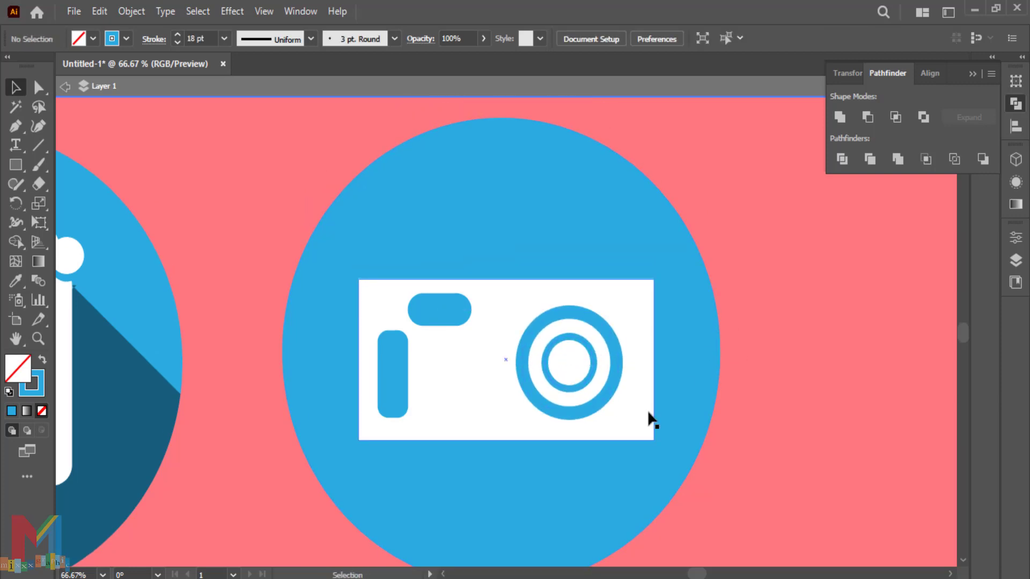
- Draw a small white rectangle without a stroke on the camera body's top edge above the lens and extend it upward
{"action": "left_click", "coordinate": [16, 165]}
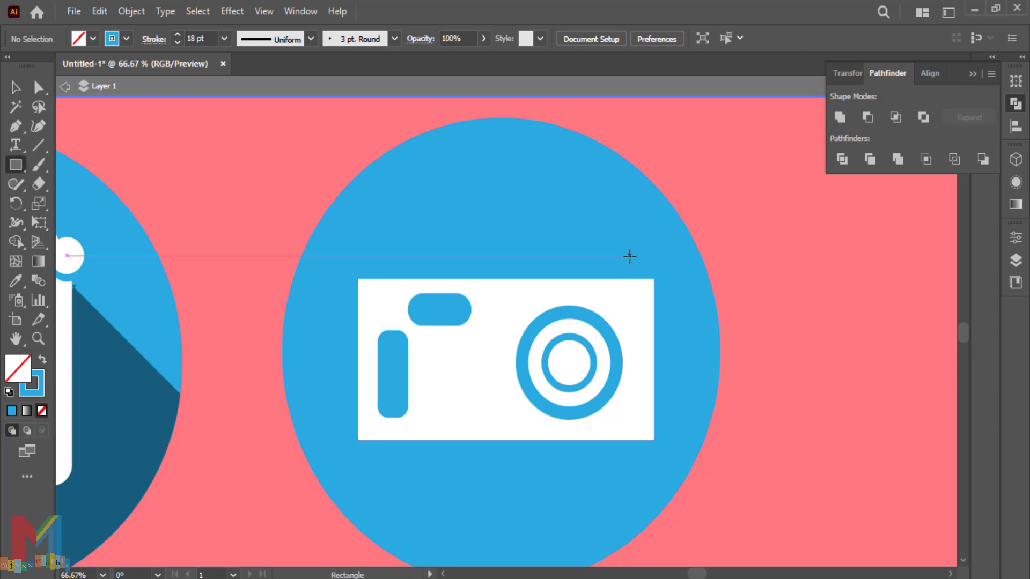
{"action": "left_click_drag", "start_coordinate": [630, 256], "coordinate": [529, 284]}
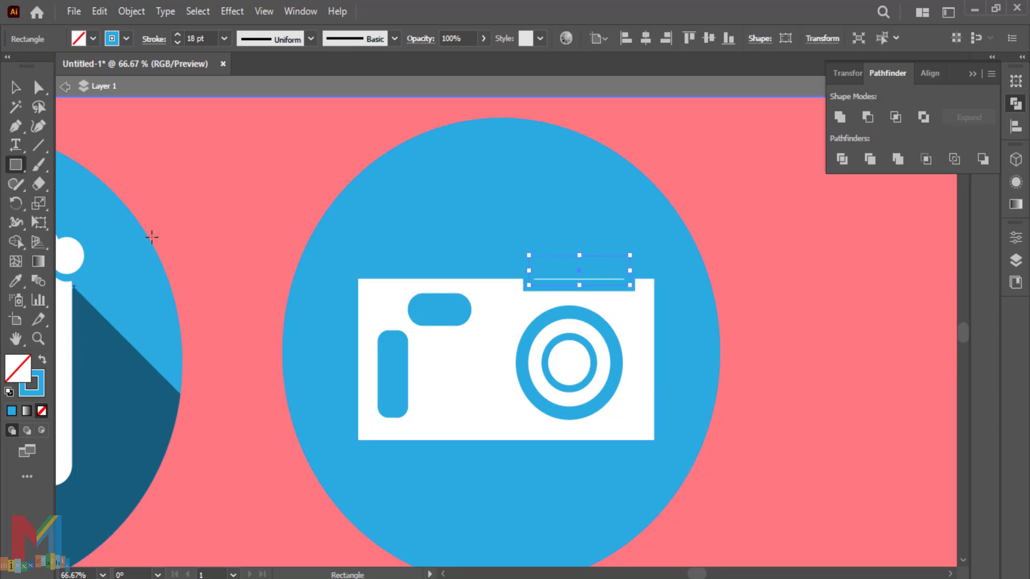
{"action": "left_click", "coordinate": [43, 363]}
{"action": "left_click", "coordinate": [92, 39]}
{"action": "left_click", "coordinate": [31, 65]}
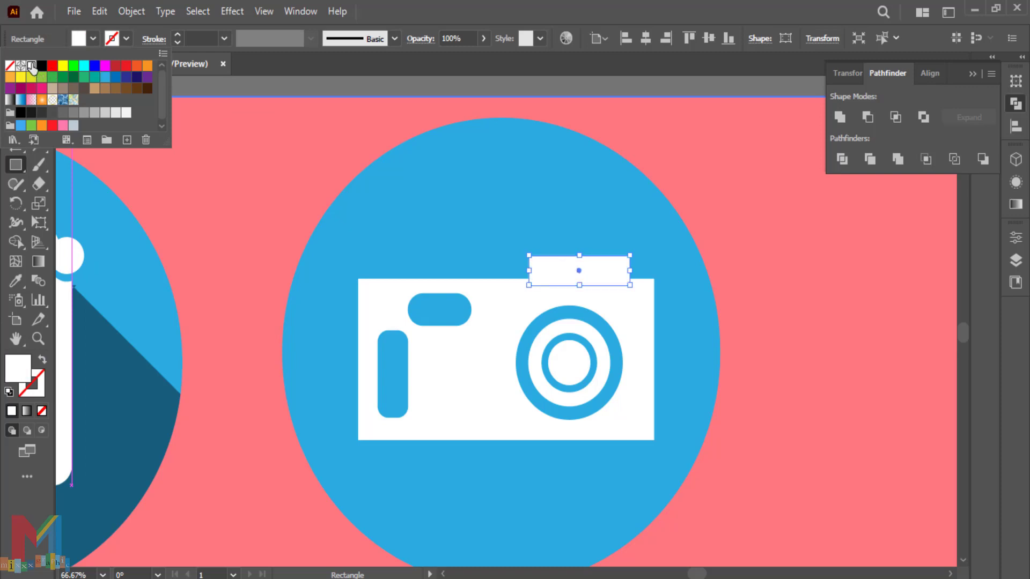
{"action": "left_click_drag", "start_coordinate": [583, 257], "coordinate": [580, 247]}
- Narrow the top edge of the small rectangle above the lens with Perspective Distort to form a trapezoid
{"action": "left_click", "coordinate": [38, 222]}
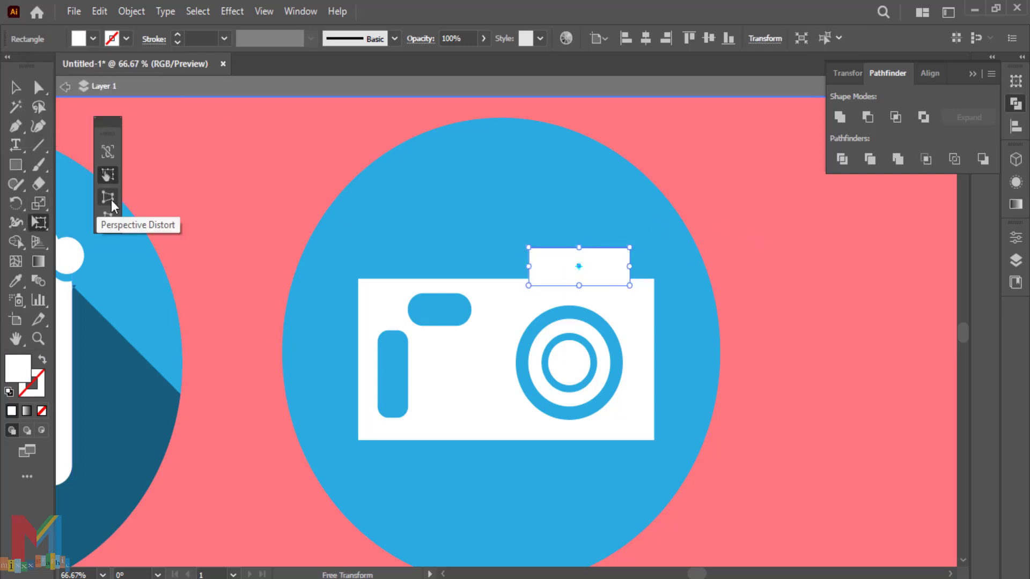
{"action": "left_click_drag", "start_coordinate": [529, 248], "coordinate": [544, 247]}
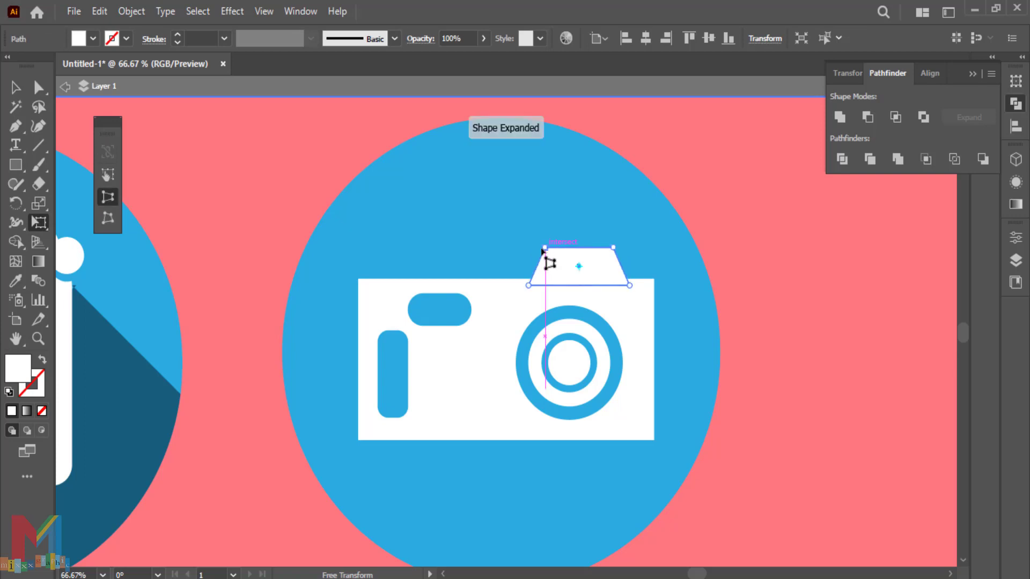
{"action": "key", "text": "v"}
{"action": "left_click", "coordinate": [732, 242]}
- Paste a copy of the white trapezoid in place and scale it down about its center
{"action": "left_click", "coordinate": [616, 275]}
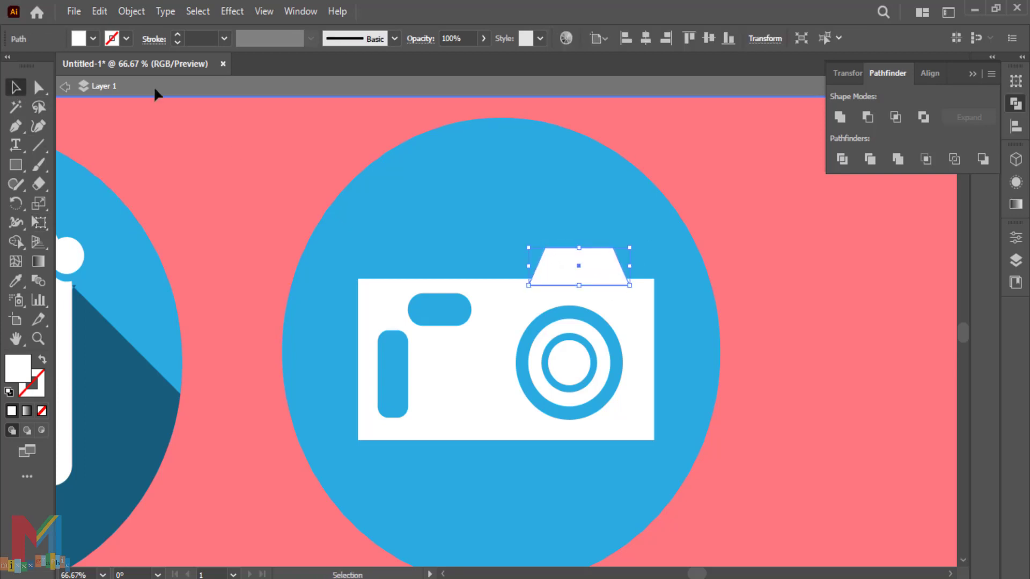
{"action": "left_click", "coordinate": [99, 11]}
{"action": "left_click", "coordinate": [119, 91]}
{"action": "left_click", "coordinate": [99, 11]}
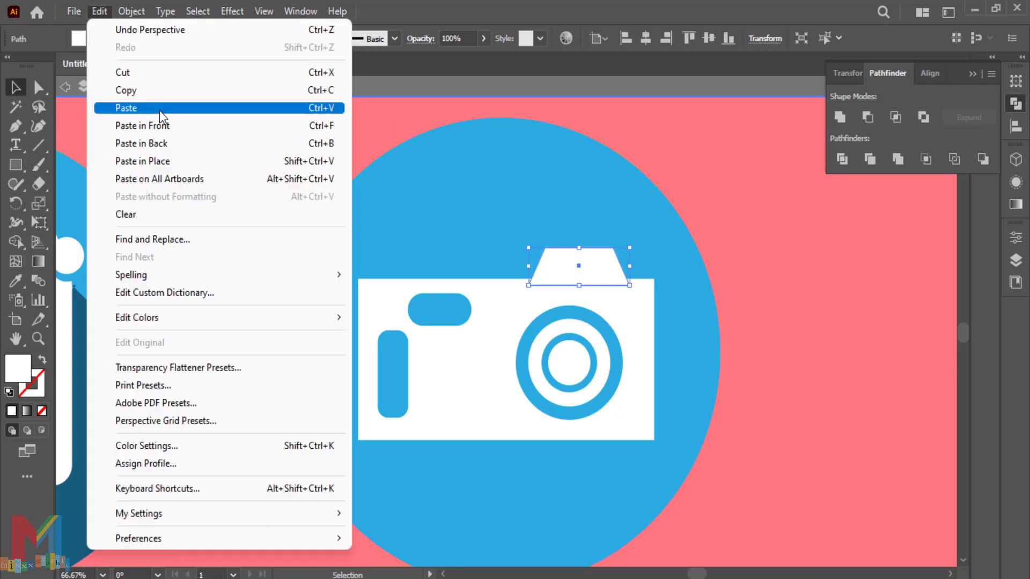
{"action": "left_click", "coordinate": [181, 161]}
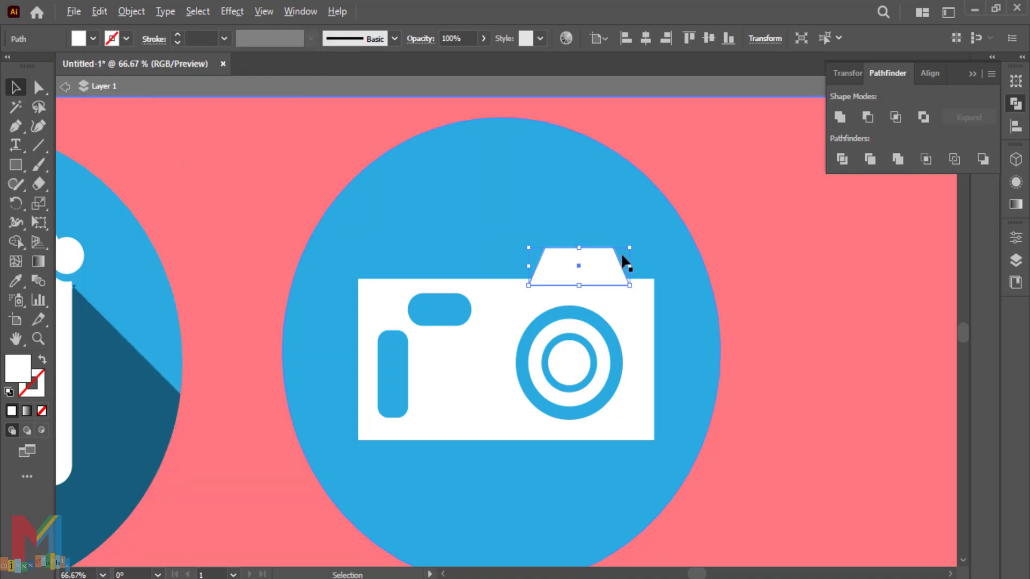
{"action": "left_click_drag", "start_coordinate": [629, 247], "coordinate": [609, 254]}
- Recolor the smaller inner trapezoid with the blue sampled from the background circle
{"action": "left_click", "coordinate": [22, 279]}
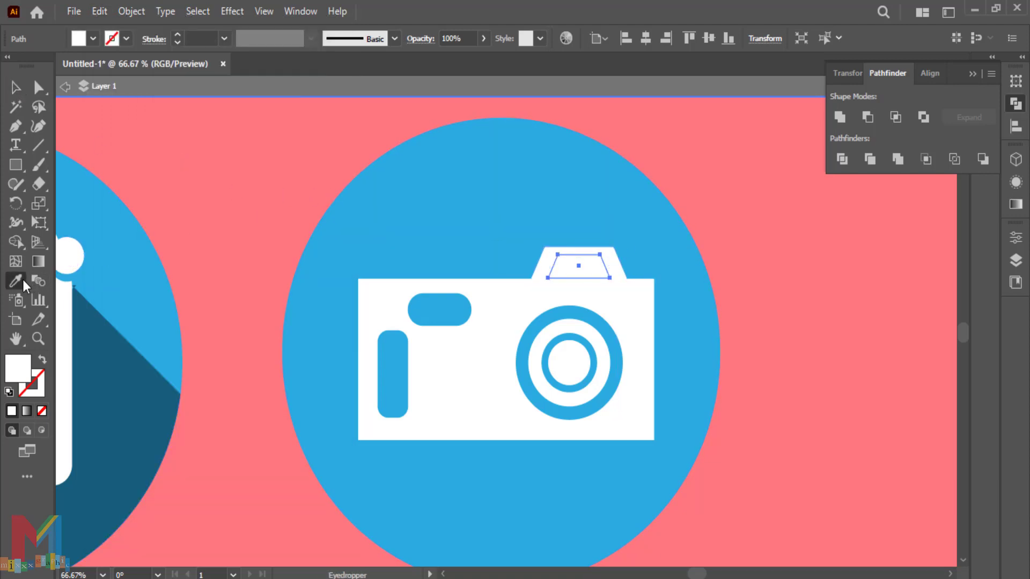
{"action": "left_click", "coordinate": [460, 230]}
{"action": "key", "text": "v"}
{"action": "left_click", "coordinate": [770, 229]}
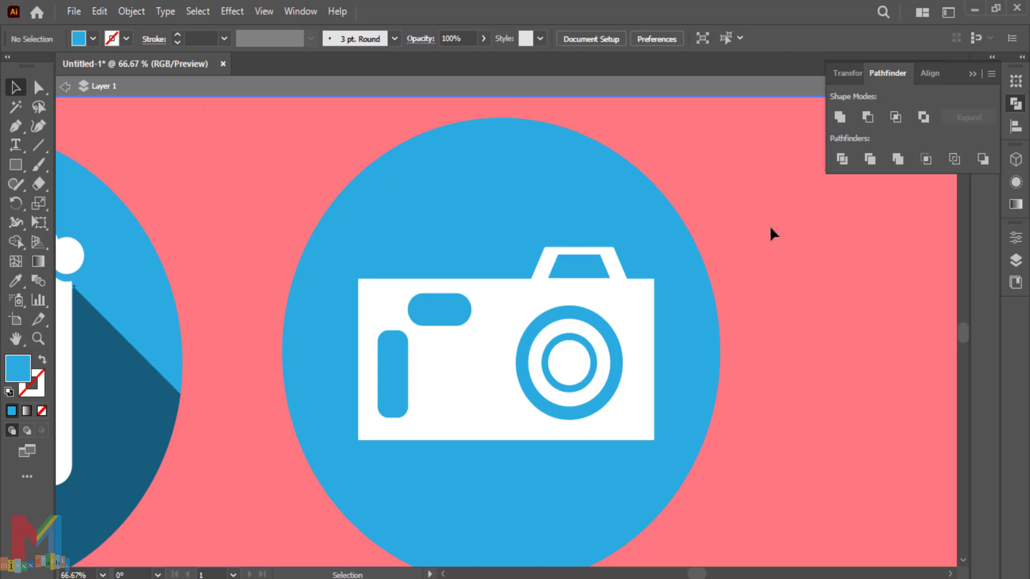
- Duplicate the white and blue trapezoids together as a smaller pair on the left end of the camera's top edge
{"action": "left_click", "coordinate": [616, 256]}
{"action": "left_click", "coordinate": [588, 273], "text": "shift"}
{"action": "left_click_drag", "start_coordinate": [589, 274], "coordinate": [396, 260]}
{"action": "left_click", "coordinate": [465, 215]}
{"action": "left_click", "coordinate": [803, 246]}
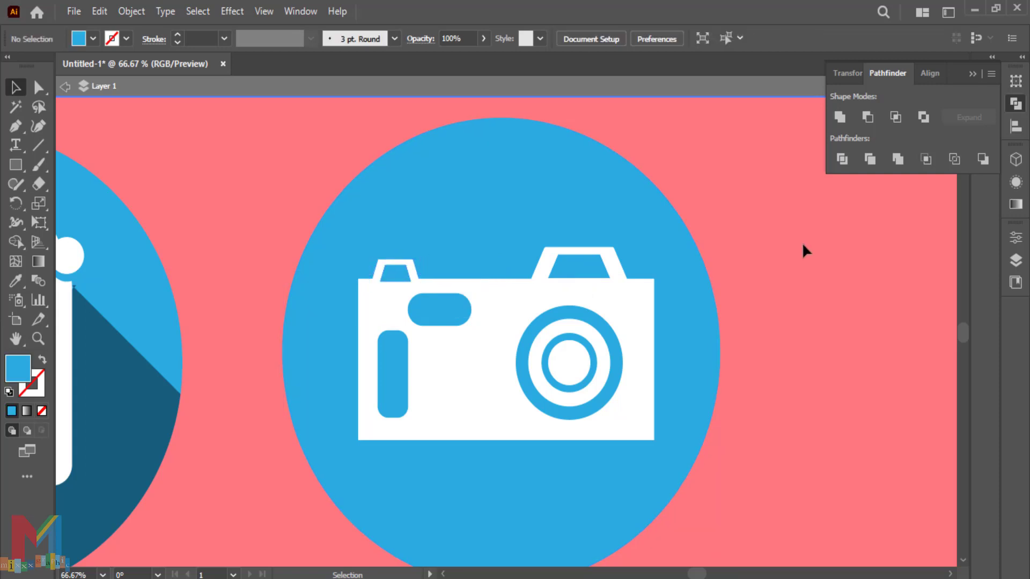
- Draw a closed four-point shadow shape with the Pen tool from the camera body's upper-right corner past the circle to its lower-left corner
{"action": "left_click", "coordinate": [15, 126]}
{"action": "scroll", "coordinate": [85, 191], "scroll_direction": "down", "scroll_amount": 2}
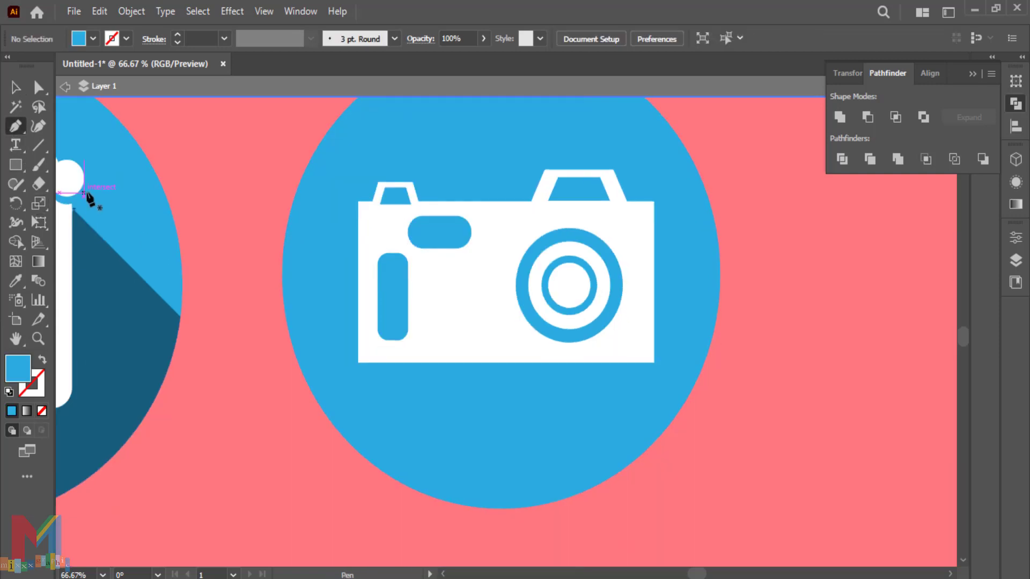
{"action": "left_click", "coordinate": [654, 202]}
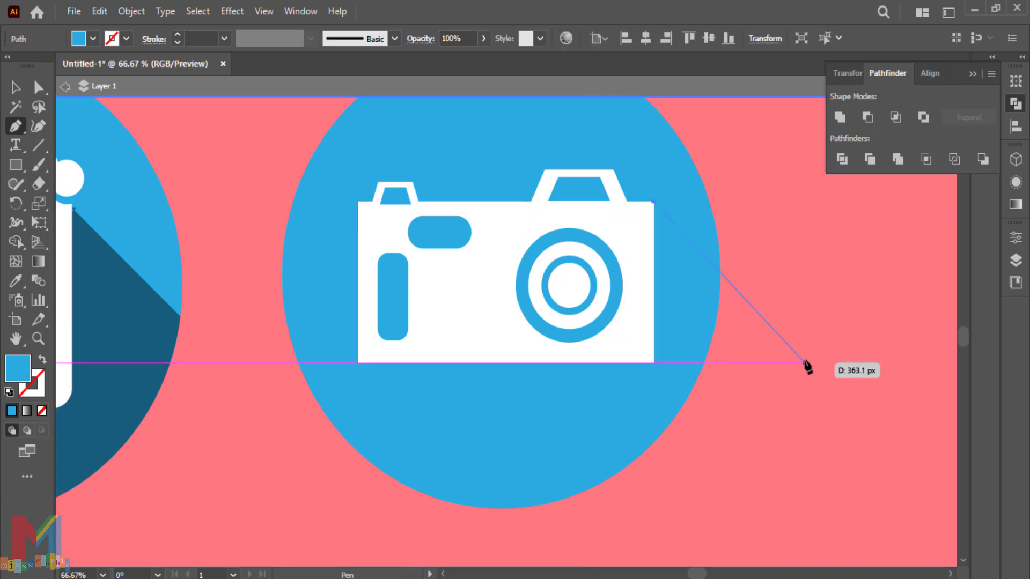
{"action": "left_click", "coordinate": [809, 358]}
{"action": "left_click", "coordinate": [648, 554]}
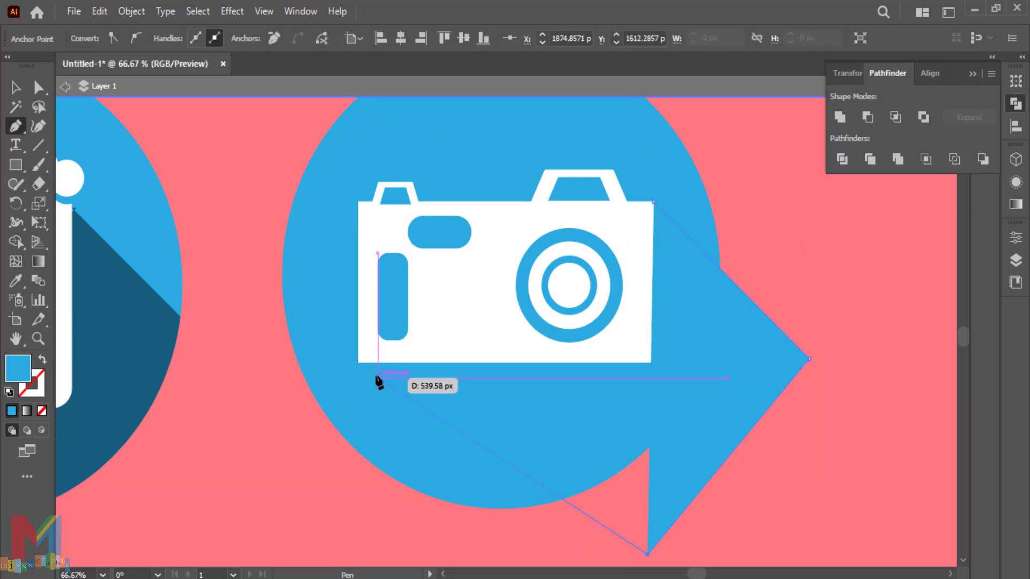
{"action": "left_click", "coordinate": [358, 363]}
{"action": "left_click", "coordinate": [653, 202]}
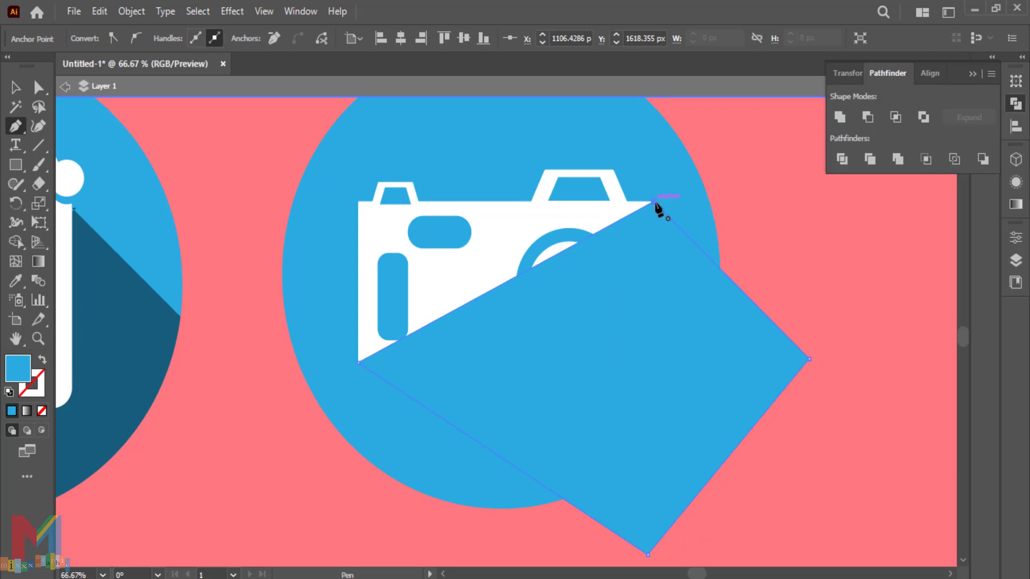
- Fill the camera's shadow shape with dark gray, set its blending mode to Multiply and its opacity to 54%
{"action": "left_click", "coordinate": [15, 89]}
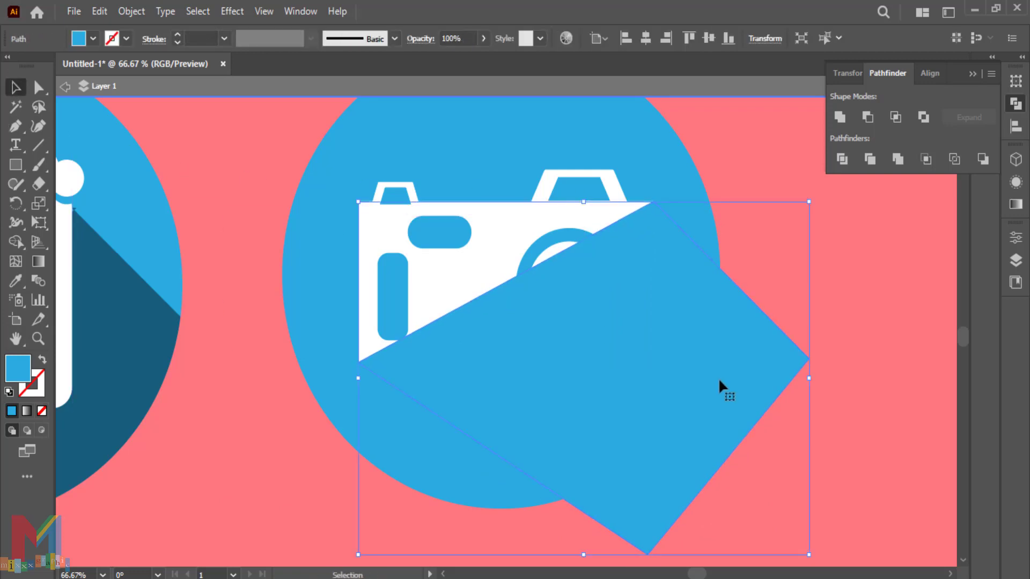
{"action": "left_click", "coordinate": [92, 38]}
{"action": "left_click", "coordinate": [42, 114]}
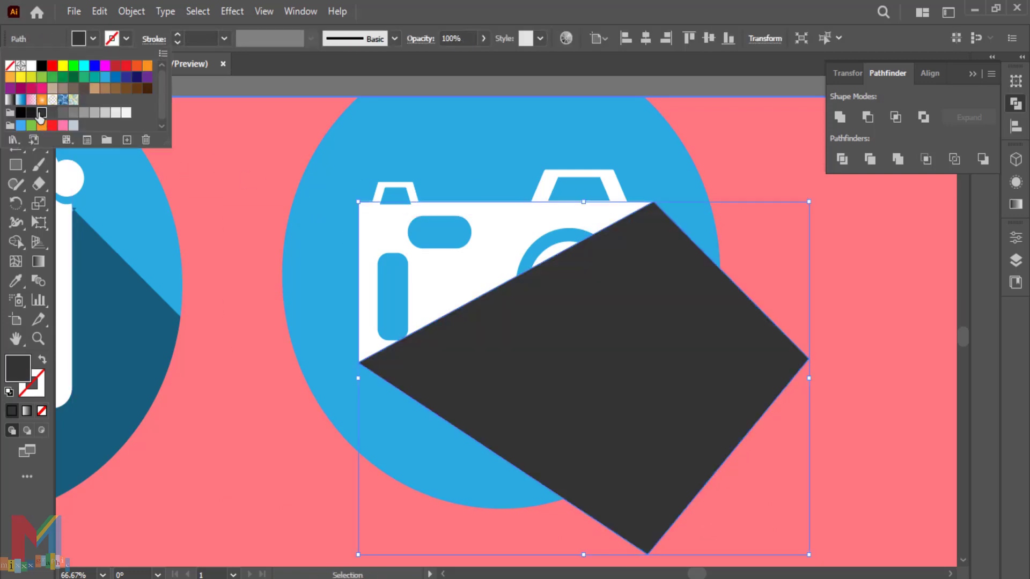
{"action": "left_click", "coordinate": [420, 38]}
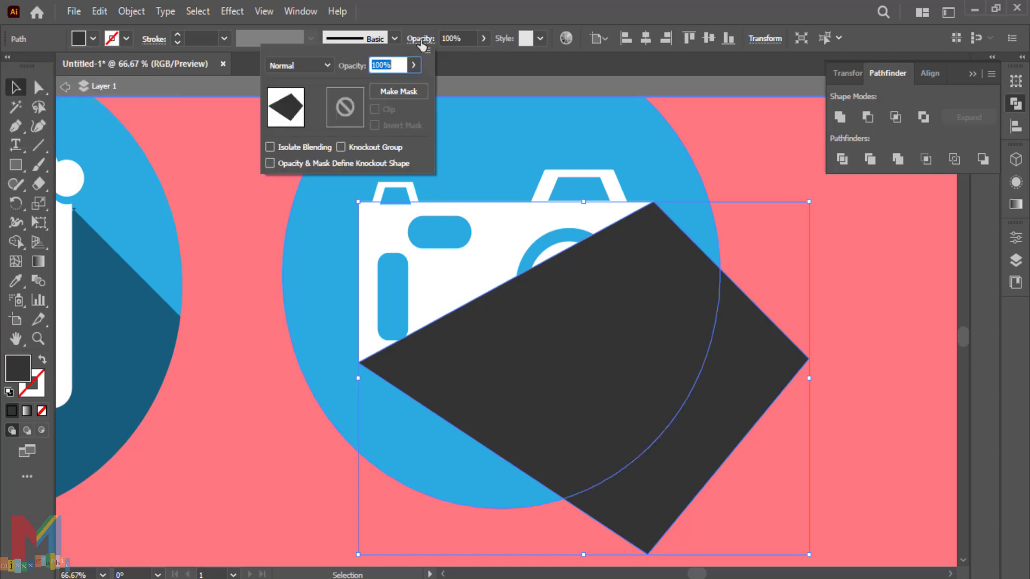
{"action": "left_click", "coordinate": [302, 66]}
{"action": "left_click", "coordinate": [305, 123]}
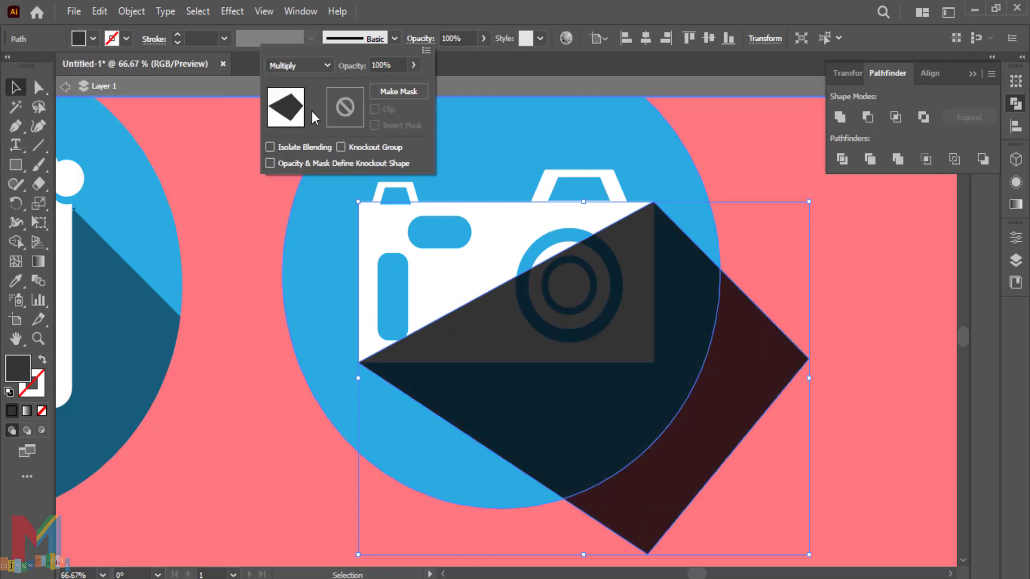
{"action": "left_click", "coordinate": [414, 66]}
{"action": "left_click_drag", "start_coordinate": [388, 85], "coordinate": [384, 84]}
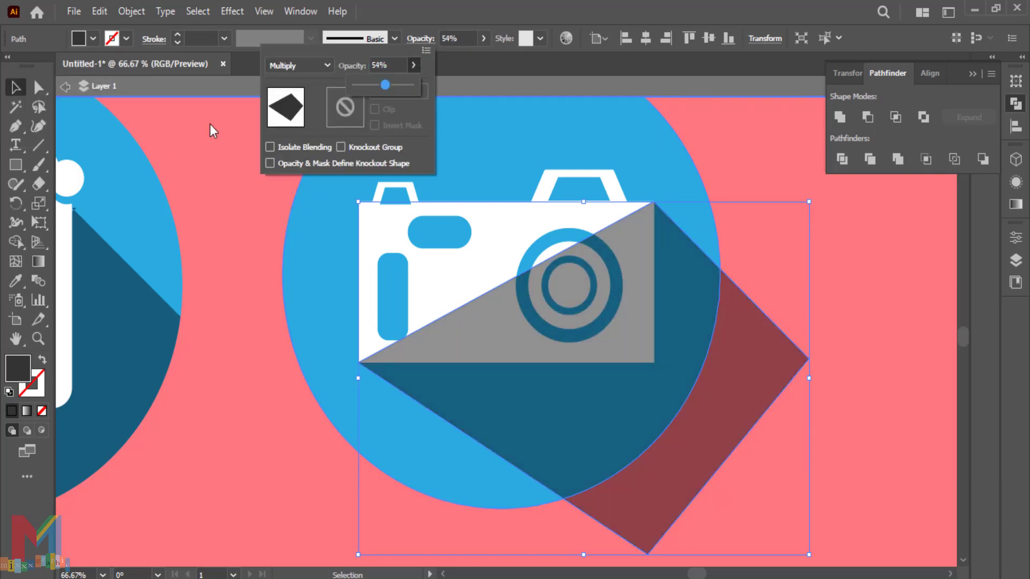
{"action": "key", "text": "Return"}
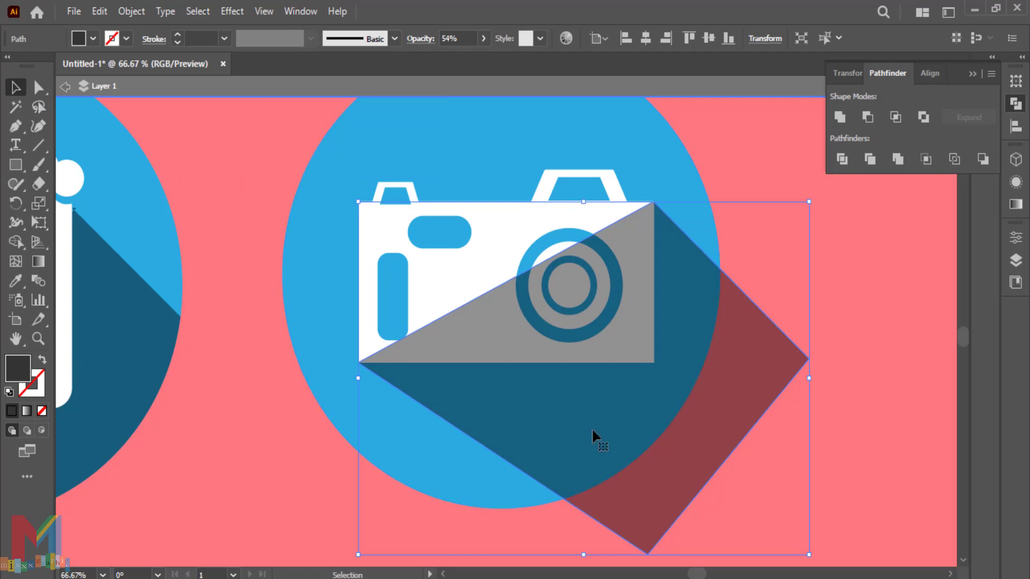
- Send the shadow shape backward so it lies behind the camera body but above the blue circle
{"action": "key", "text": "a"}
{"action": "key", "text": "ctrl+bracketleft"}
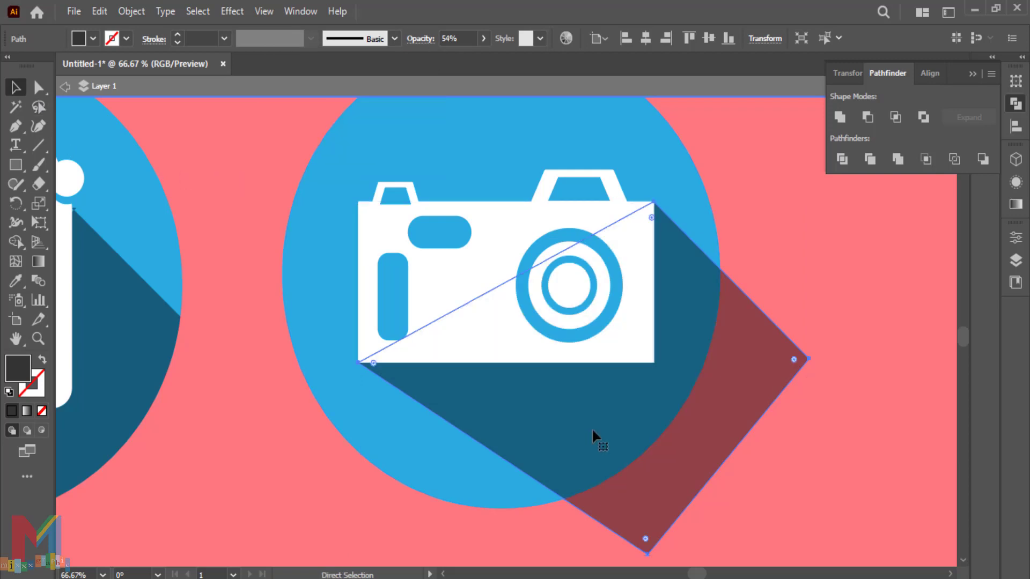
{"action": "key", "text": "v"}
{"action": "left_click", "coordinate": [859, 371]}
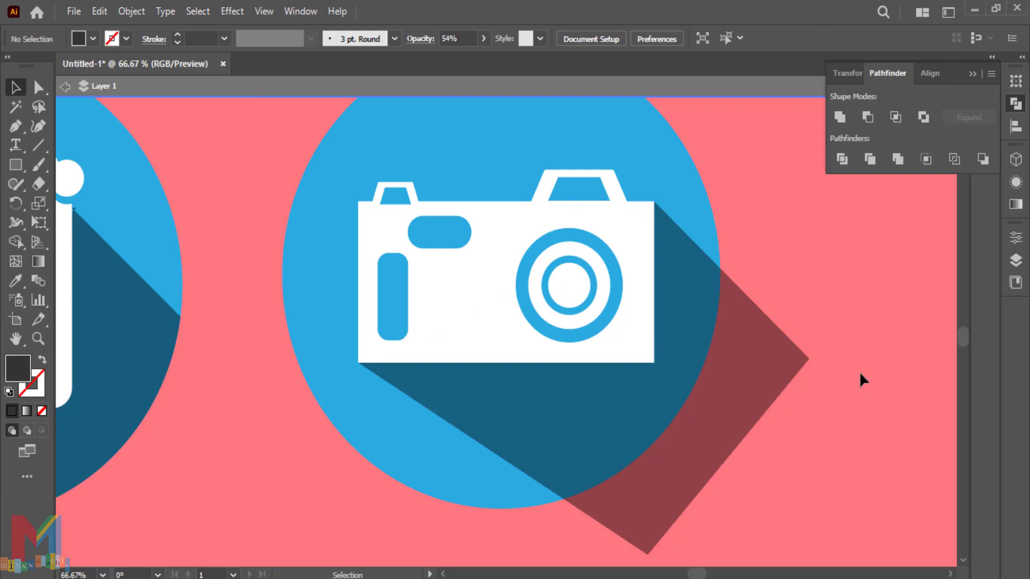
- Trim away the part of the camera's shadow outside the blue circle with the Shape Builder tool
{"action": "left_click_drag", "start_coordinate": [823, 244], "coordinate": [503, 477]}
{"action": "left_click", "coordinate": [16, 242]}
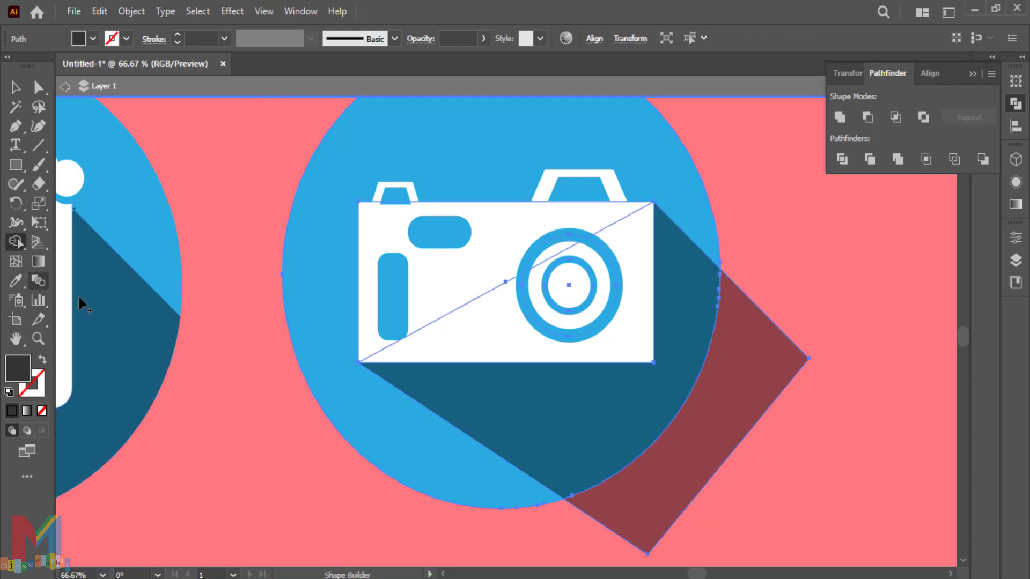
{"action": "left_click_drag", "start_coordinate": [587, 534], "coordinate": [601, 527]}
{"action": "key", "text": "v"}
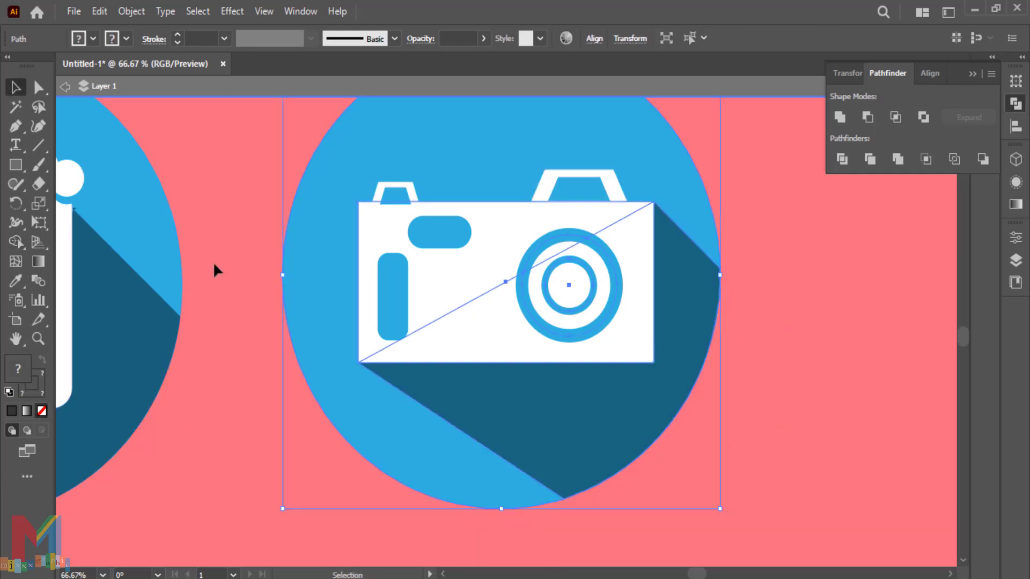
{"action": "left_click", "coordinate": [214, 261]}
- Duplicate the camera's blue background circle into the empty spot to its right, below the drink cup icon
{"action": "key", "text": "ctrl+minus"}
{"action": "key", "text": "ctrl+minus"}
{"action": "key", "text": "ctrl+minus"}
{"action": "scroll", "coordinate": [217, 244], "scroll_direction": "up", "scroll_amount": 3}
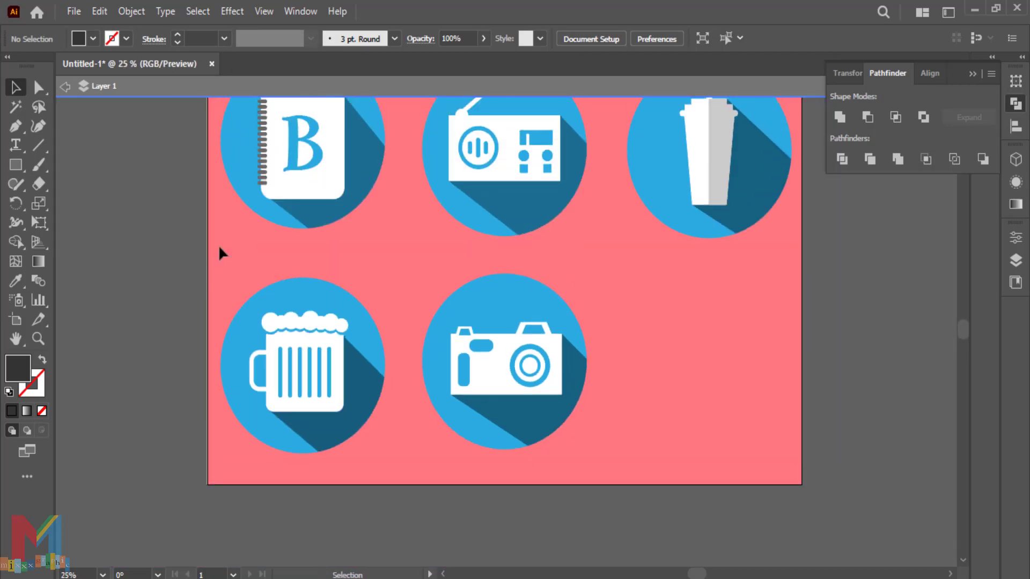
{"action": "scroll", "coordinate": [219, 249], "scroll_direction": "up", "scroll_amount": 1}
{"action": "left_click", "coordinate": [446, 458]}
{"action": "left_click_drag", "start_coordinate": [494, 459], "coordinate": [659, 463]}
{"action": "key", "text": "ctrl+shift+a"}
{"action": "left_click", "coordinate": [821, 413]}
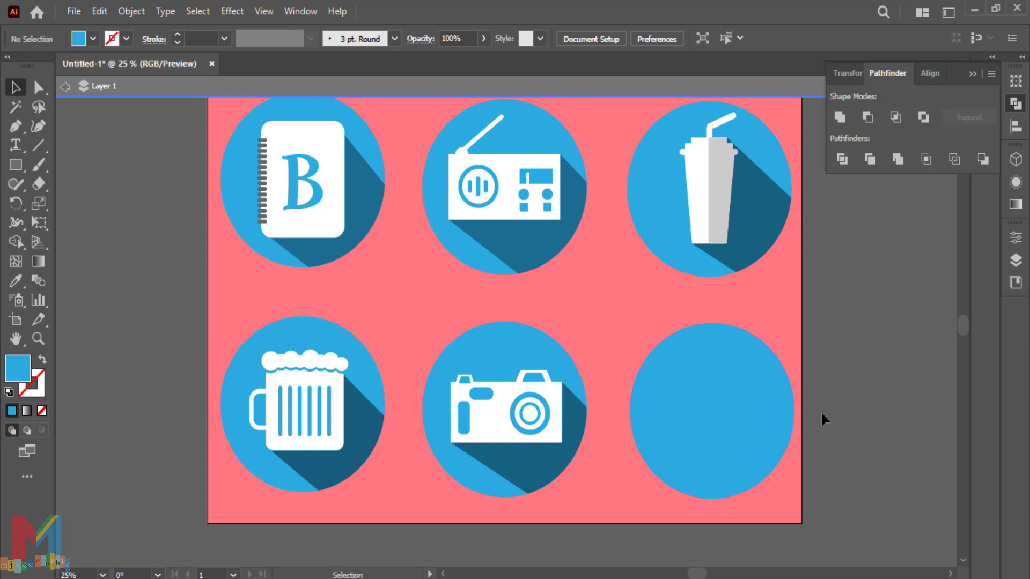
- Group the camera artwork, its long shadow and its blue background circle into one object
{"action": "scroll", "coordinate": [820, 411], "scroll_direction": "up", "scroll_amount": 1}
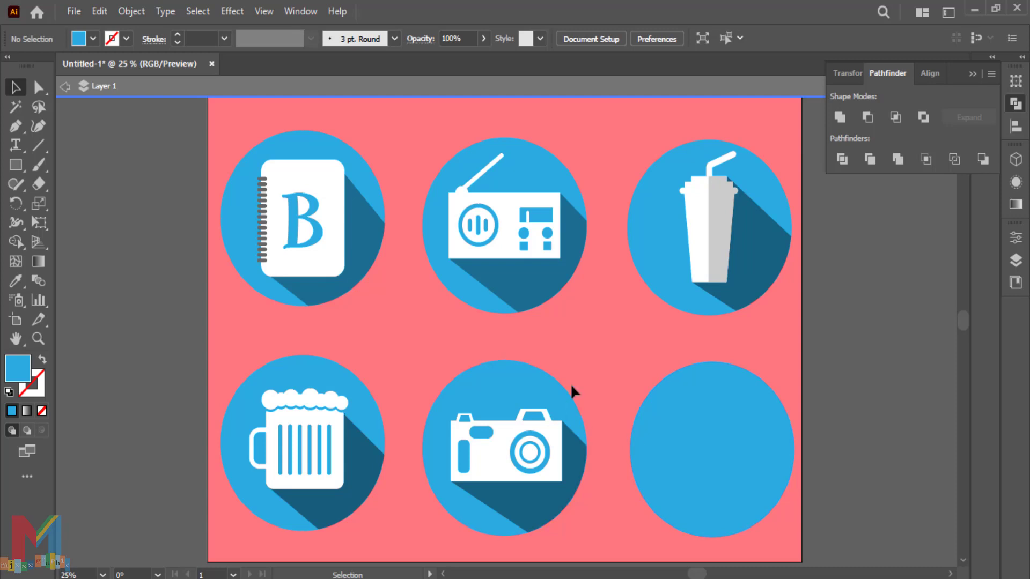
{"action": "left_click_drag", "start_coordinate": [571, 383], "coordinate": [465, 500]}
{"action": "right_click", "coordinate": [472, 481]}
{"action": "left_click", "coordinate": [536, 237]}
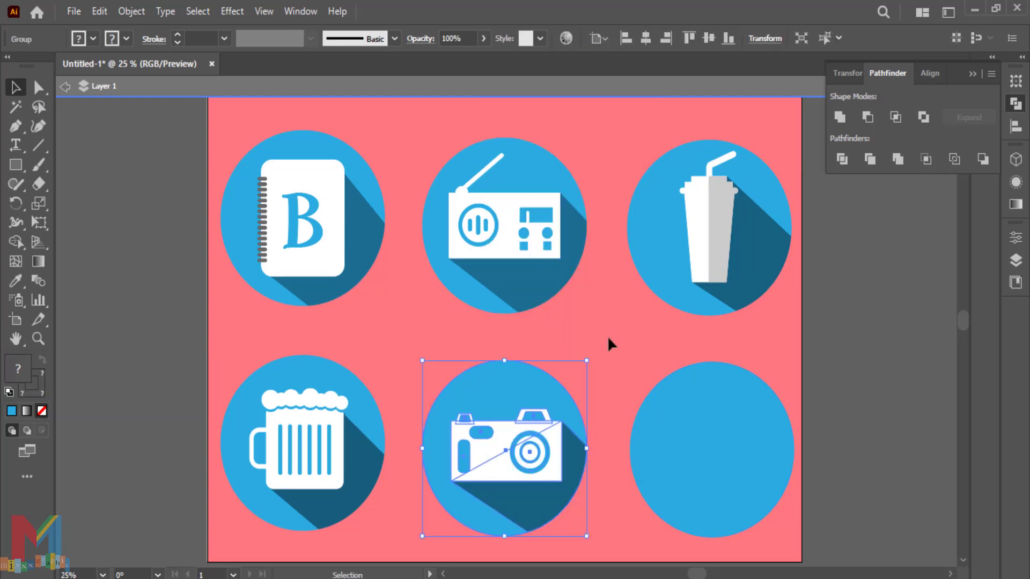
{"action": "left_click", "coordinate": [623, 337]}
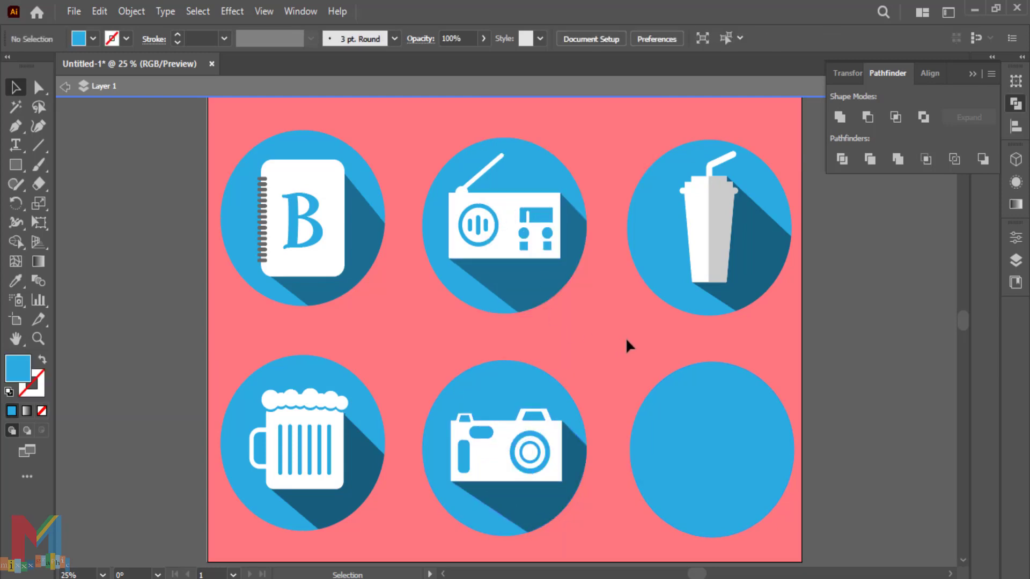
- Draw a circle inside the empty blue circle, fill it white and move it up to the blue circle's center
{"action": "key", "text": "ctrl+plus"}
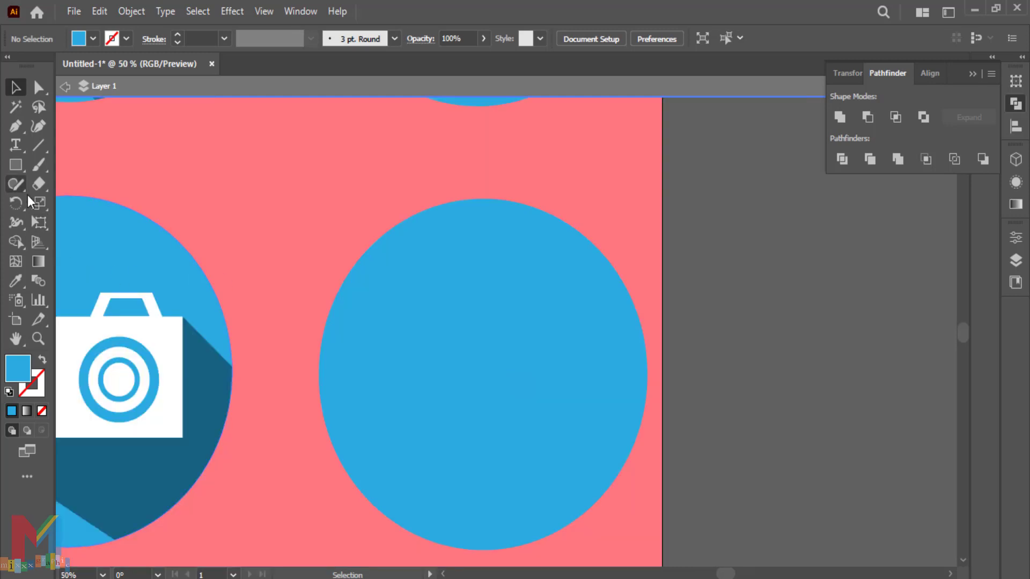
{"action": "left_click_drag", "start_coordinate": [15, 165], "coordinate": [76, 201]}
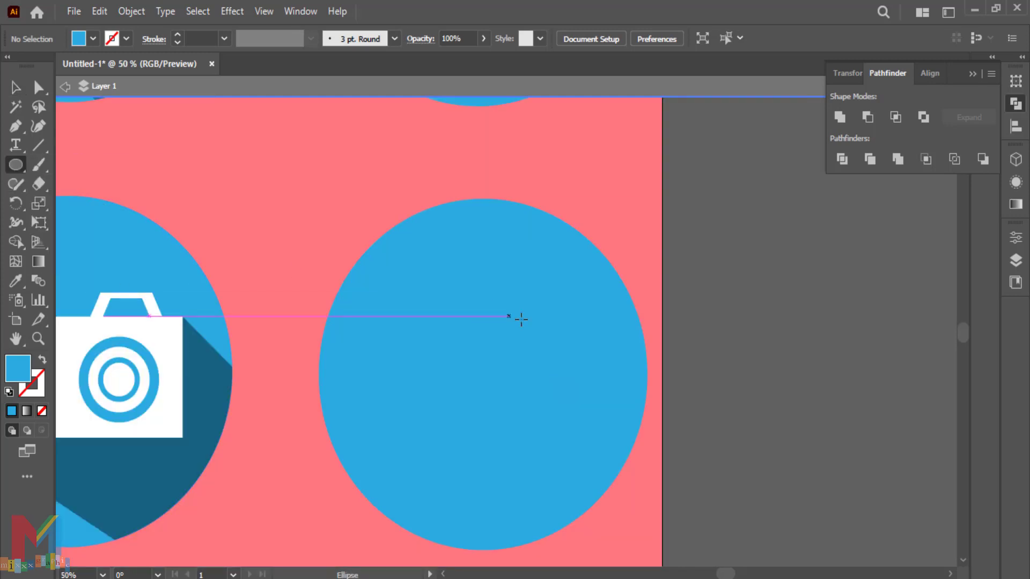
{"action": "left_click_drag", "start_coordinate": [575, 310], "coordinate": [402, 454]}
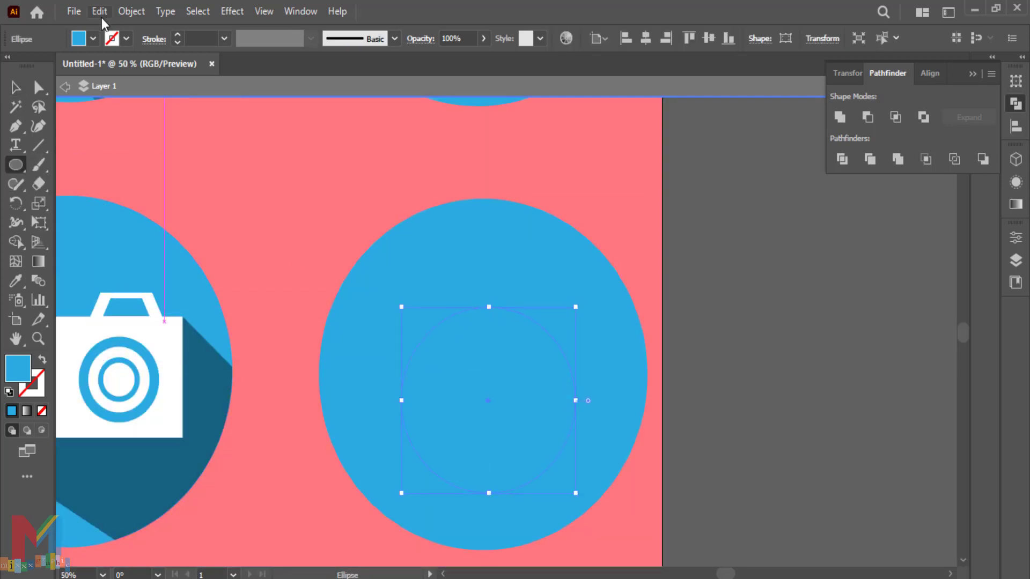
{"action": "left_click", "coordinate": [93, 39]}
{"action": "left_click", "coordinate": [30, 69]}
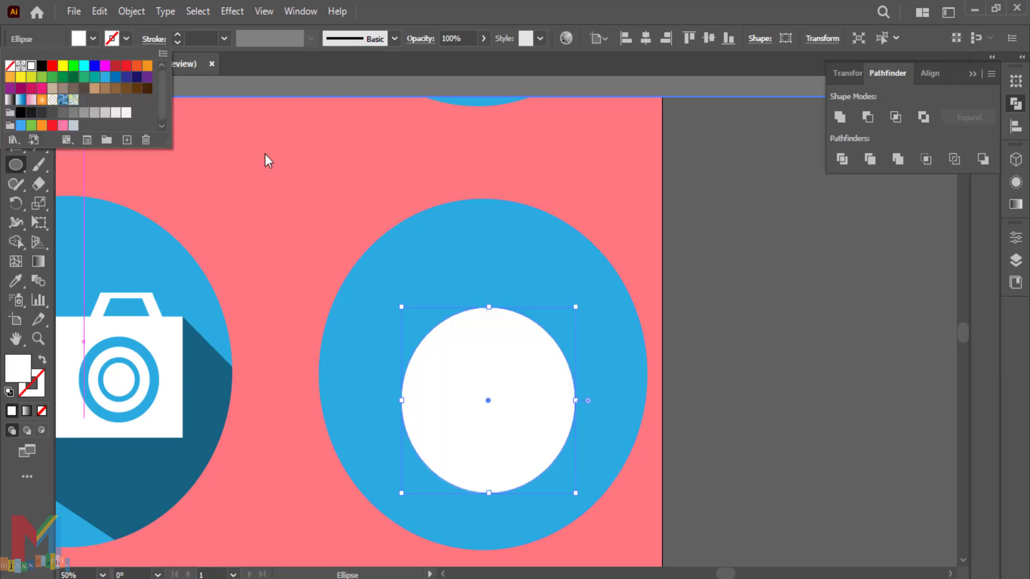
{"action": "key", "text": "v"}
{"action": "left_click_drag", "start_coordinate": [462, 369], "coordinate": [463, 344]}
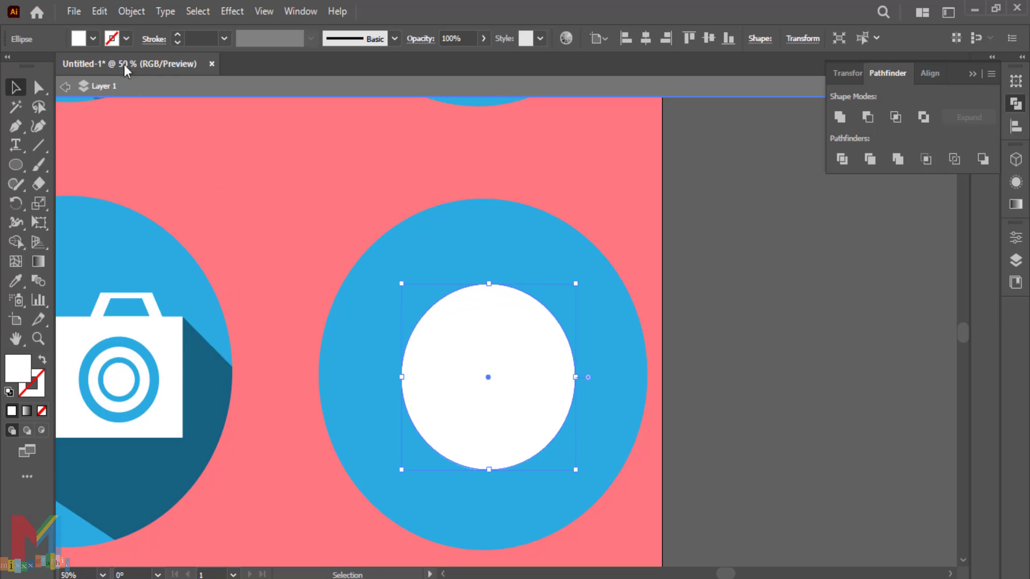
- Paste a copy of the white circle in place and scale it down about its center
{"action": "left_click", "coordinate": [99, 11]}
{"action": "left_click", "coordinate": [94, 15]}
{"action": "left_click", "coordinate": [94, 14]}
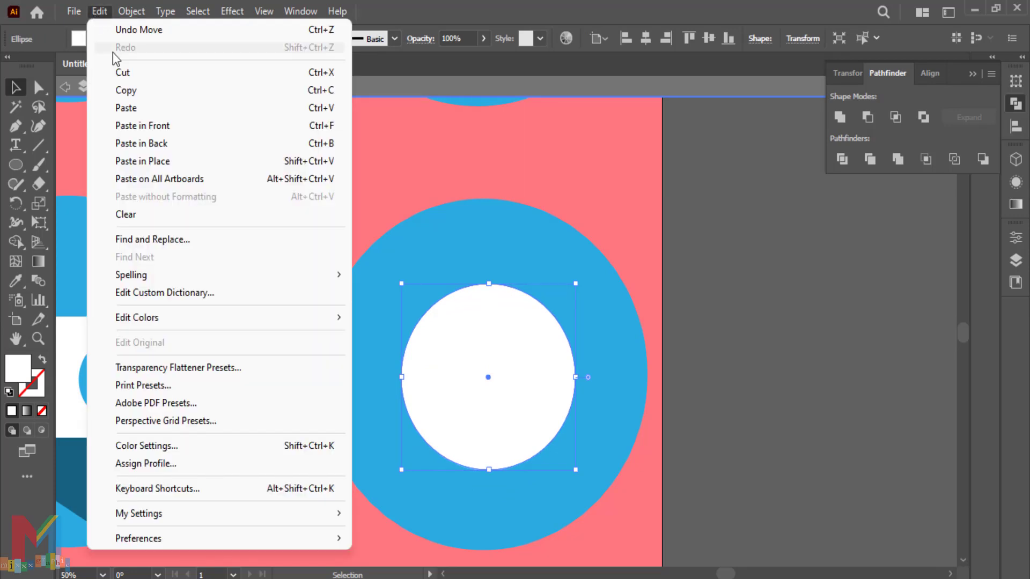
{"action": "left_click", "coordinate": [167, 161]}
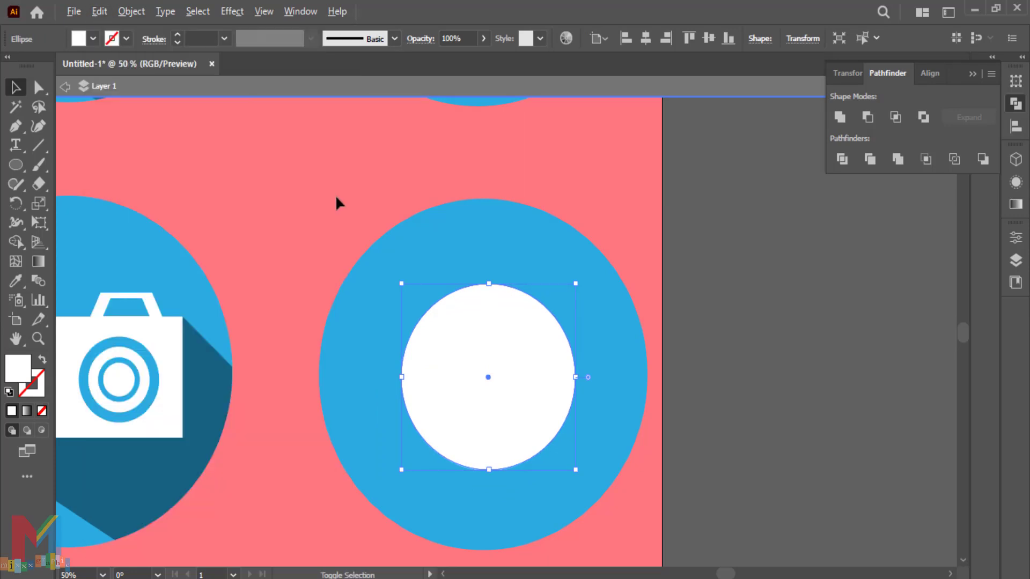
{"action": "left_click_drag", "start_coordinate": [572, 288], "coordinate": [556, 304]}
- Turn the inner circle into an unfilled ring with a blue 12 pt stroke
{"action": "left_click", "coordinate": [43, 360]}
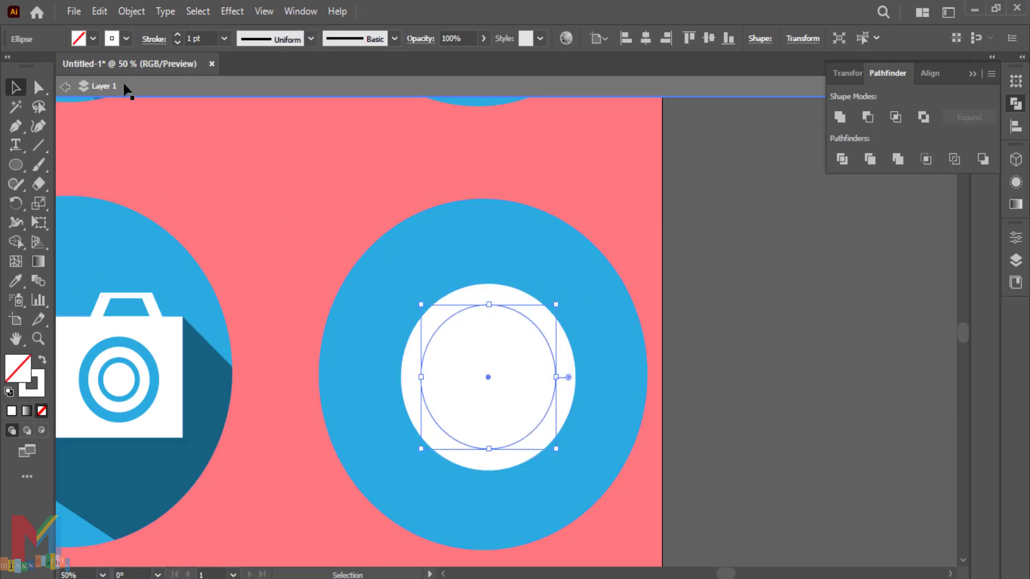
{"action": "left_click", "coordinate": [126, 38]}
{"action": "left_click", "coordinate": [105, 77]}
{"action": "left_click", "coordinate": [177, 34]}
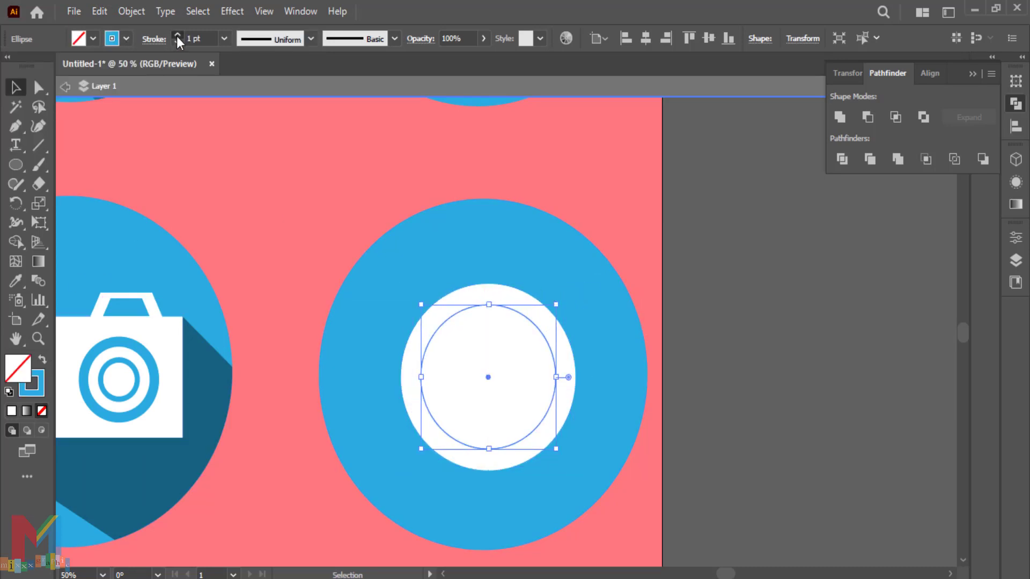
{"action": "left_click", "coordinate": [177, 34]}
{"action": "left_click", "coordinate": [177, 35]}
{"action": "left_click", "coordinate": [177, 34]}
{"action": "left_click", "coordinate": [177, 35]}
{"action": "left_click", "coordinate": [382, 179]}
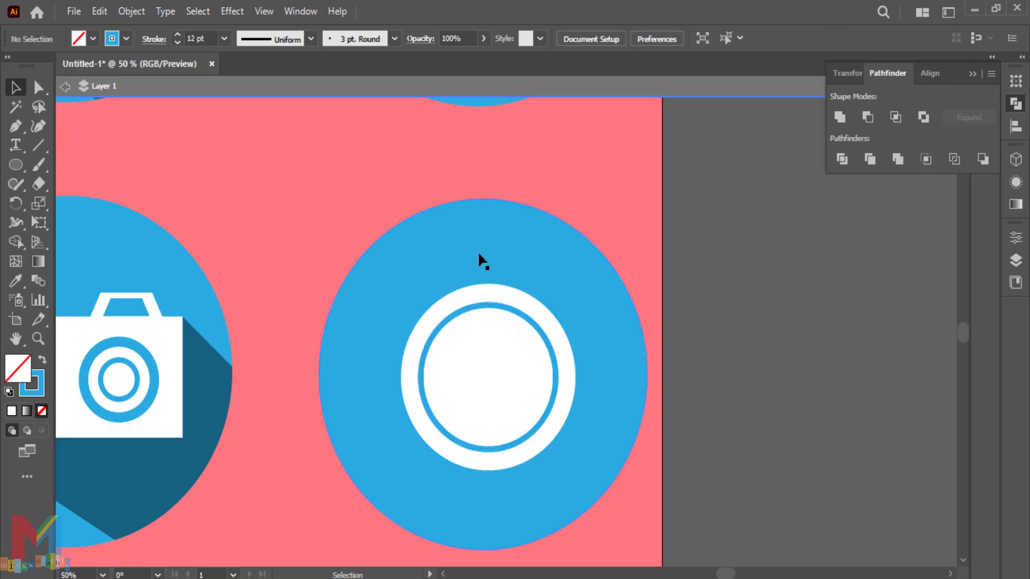
{"action": "left_click_drag", "start_coordinate": [617, 319], "coordinate": [619, 322]}
{"action": "left_click", "coordinate": [680, 263]}
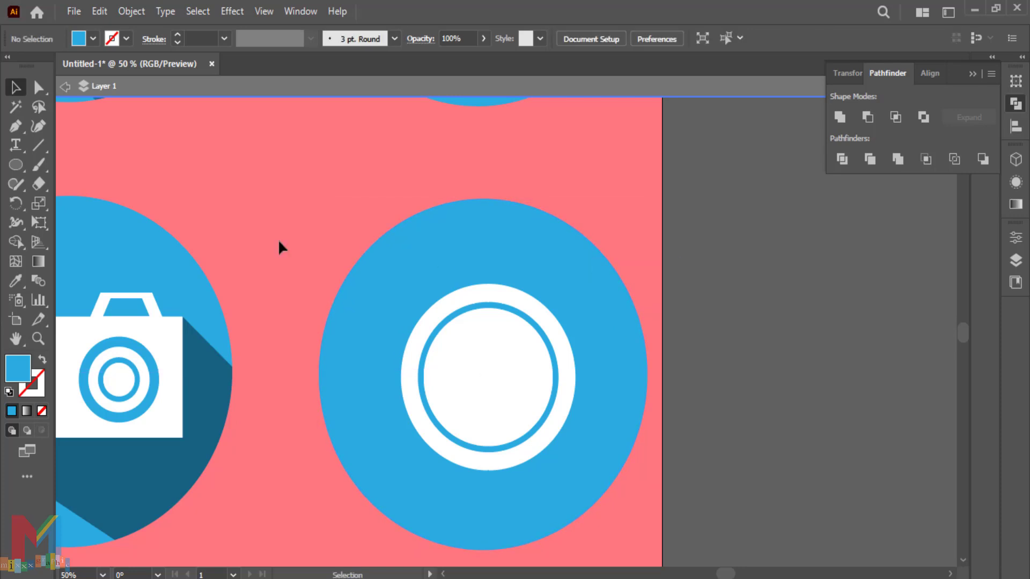
- Draw a small blue rounded rectangle on the pink background between the camera circle and the new icon's circle
{"action": "left_click_drag", "start_coordinate": [21, 169], "coordinate": [75, 183]}
{"action": "left_click_drag", "start_coordinate": [329, 152], "coordinate": [264, 225]}
{"action": "scroll", "coordinate": [262, 225], "scroll_direction": "up", "scroll_amount": 3}
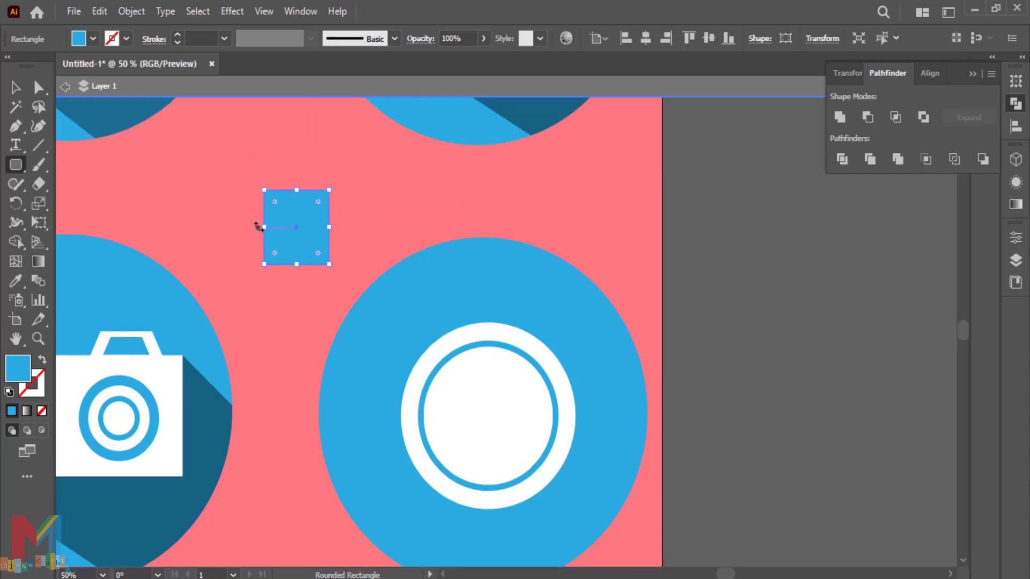
{"action": "key", "text": "ctrl+1"}
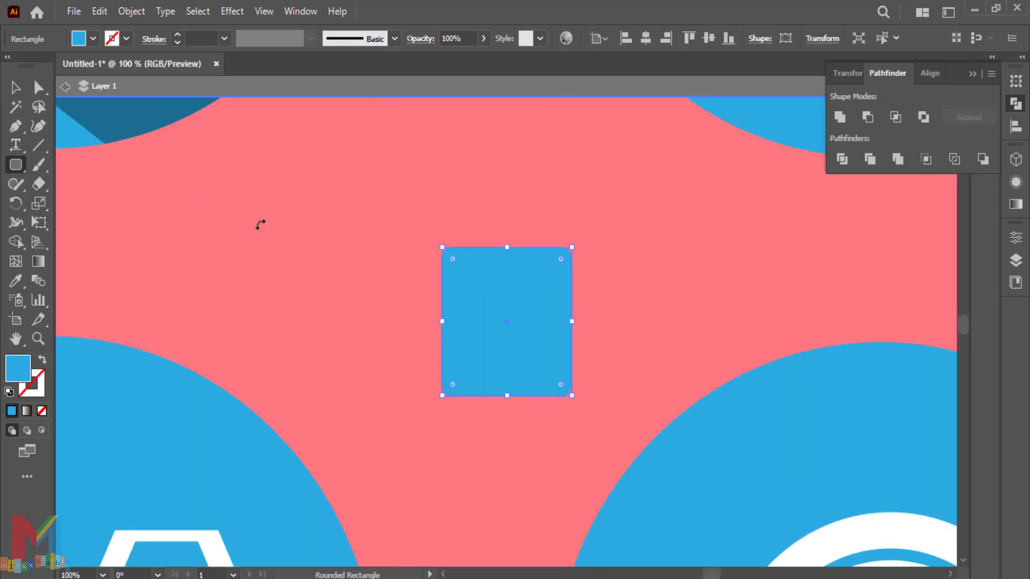
- Create four evenly spaced white vertical rounded bars over the blue rounded rectangle, protruding above its upper edge, by repeating one bar
{"action": "left_click_drag", "start_coordinate": [476, 224], "coordinate": [464, 378]}
{"action": "left_click", "coordinate": [16, 87]}
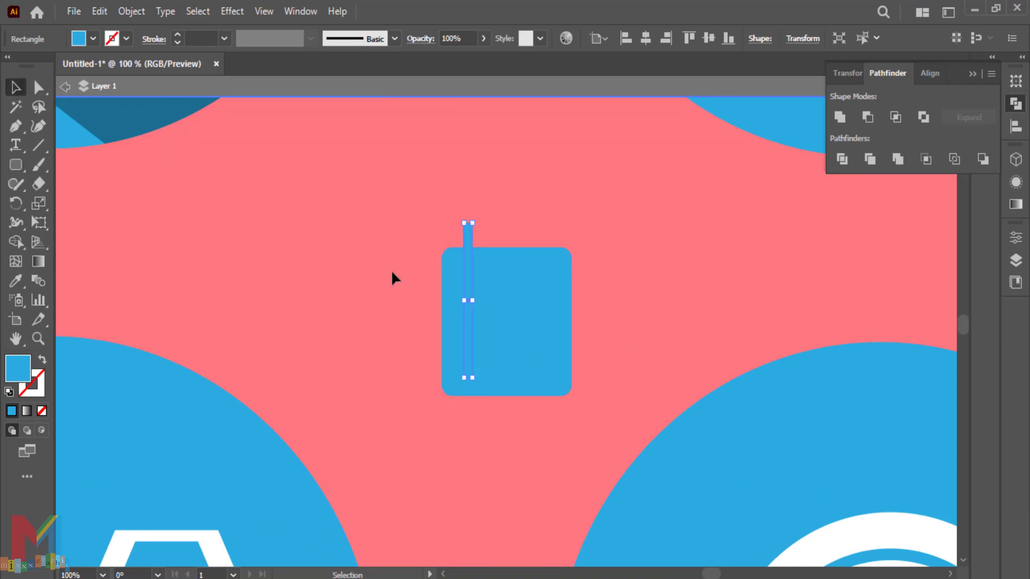
{"action": "left_click_drag", "start_coordinate": [469, 318], "coordinate": [526, 333]}
{"action": "left_click", "coordinate": [94, 38]}
{"action": "left_click", "coordinate": [31, 66]}
{"action": "scroll", "coordinate": [476, 304], "scroll_direction": "left", "scroll_amount": 1}
{"action": "key", "text": "ctrl+d"}
{"action": "key", "text": "ctrl+d"}
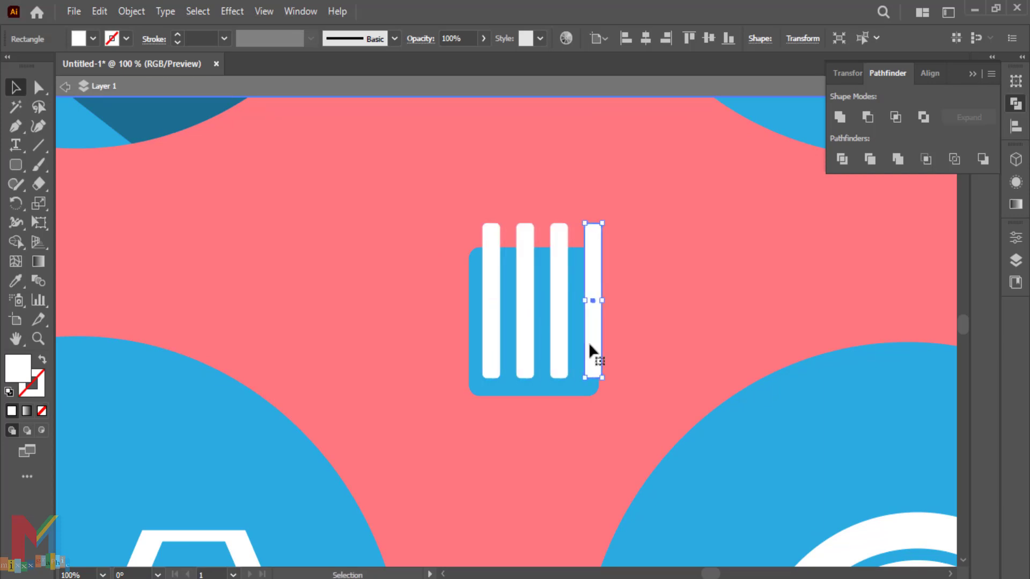
- Narrow the four white bars together and center them horizontally over the blue rounded rectangle
{"action": "left_click", "coordinate": [556, 264], "text": "shift"}
{"action": "left_click", "coordinate": [523, 287], "text": "shift"}
{"action": "left_click", "coordinate": [497, 300], "text": "shift"}
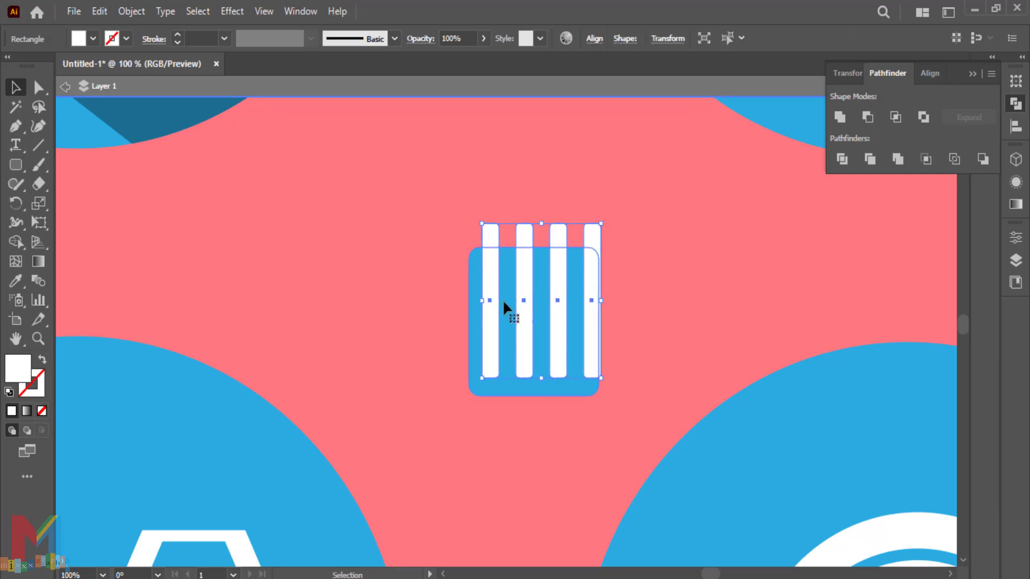
{"action": "key", "text": "Left"}
{"action": "key", "text": "Left"}
{"action": "key", "text": "Left"}
{"action": "key", "text": "Left"}
{"action": "key", "text": "Left"}
{"action": "key", "text": "Left"}
{"action": "key", "text": "Left"}
{"action": "left_click_drag", "start_coordinate": [595, 300], "coordinate": [586, 301]}
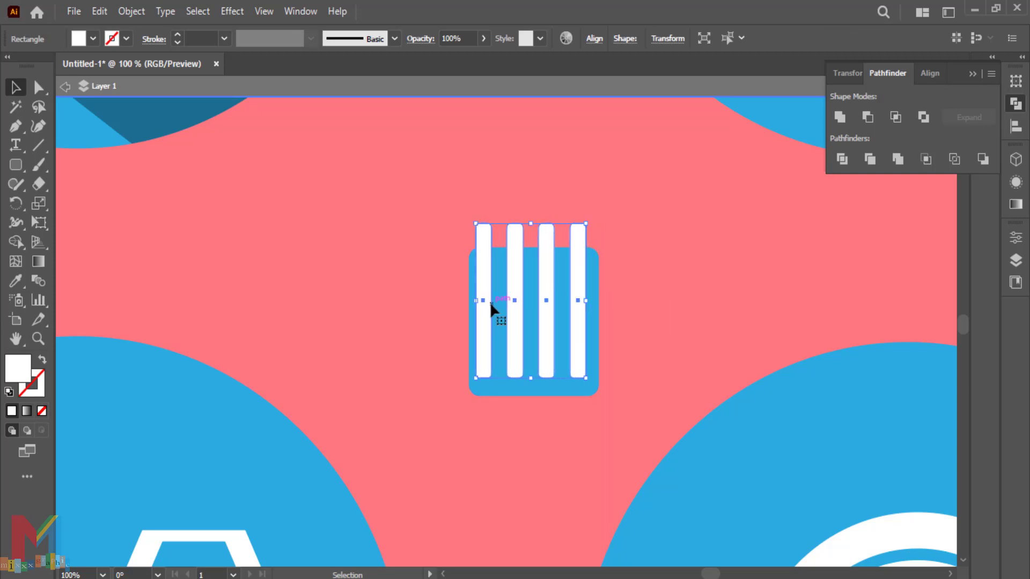
{"action": "left_click_drag", "start_coordinate": [476, 301], "coordinate": [479, 301]}
{"action": "key", "text": "Right"}
{"action": "key", "text": "Right"}
{"action": "key", "text": "Right"}
{"action": "key", "text": "Left"}
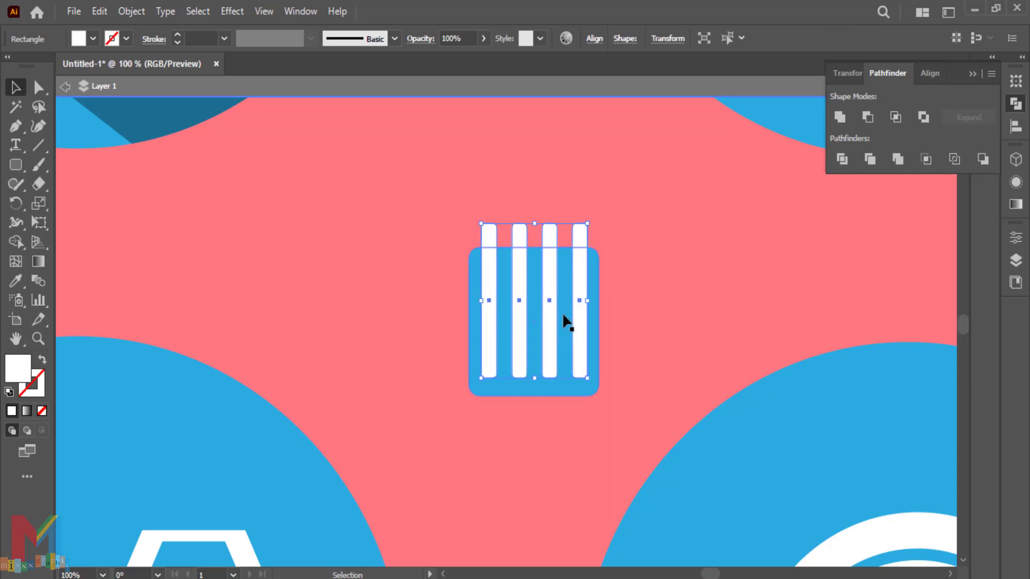
- Subtract the four white bars from the blue rounded rectangle with Minus Front to form fork tines
{"action": "left_click", "coordinate": [620, 241]}
{"action": "left_click_drag", "start_coordinate": [620, 243], "coordinate": [455, 264]}
{"action": "left_click", "coordinate": [868, 117]}
{"action": "left_click", "coordinate": [692, 227]}
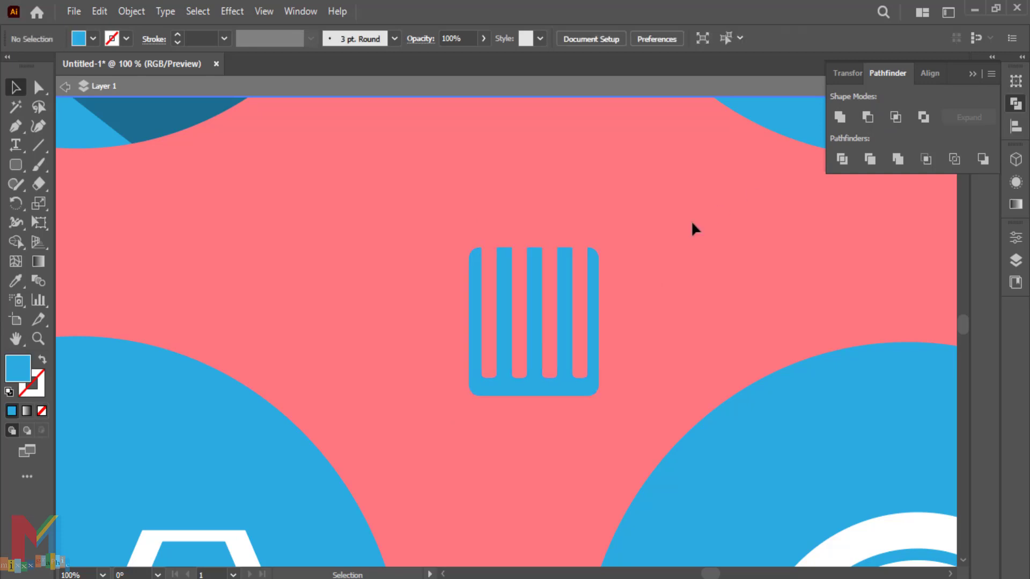
- Fill the fork head with white and narrow it to about two thirds of its width
{"action": "left_click", "coordinate": [972, 74]}
{"action": "left_click", "coordinate": [546, 301]}
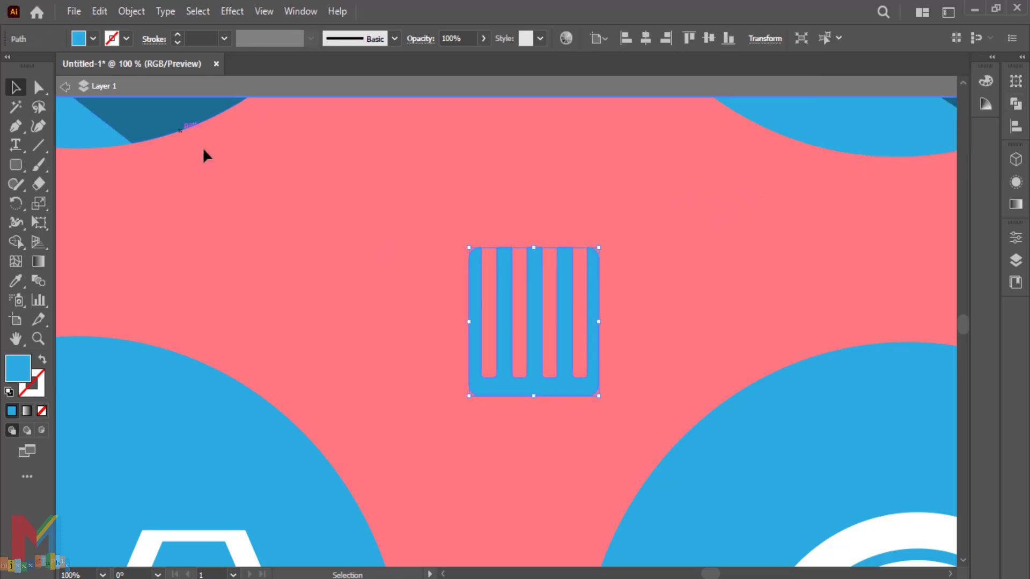
{"action": "left_click", "coordinate": [94, 39]}
{"action": "left_click", "coordinate": [31, 65]}
{"action": "left_click", "coordinate": [161, 156]}
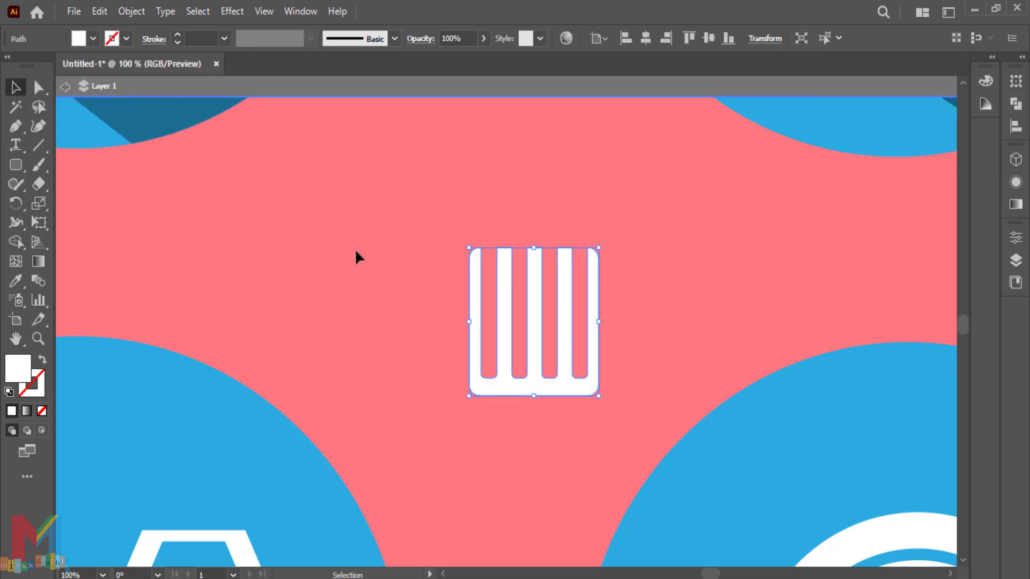
{"action": "left_click_drag", "start_coordinate": [599, 322], "coordinate": [556, 322]}
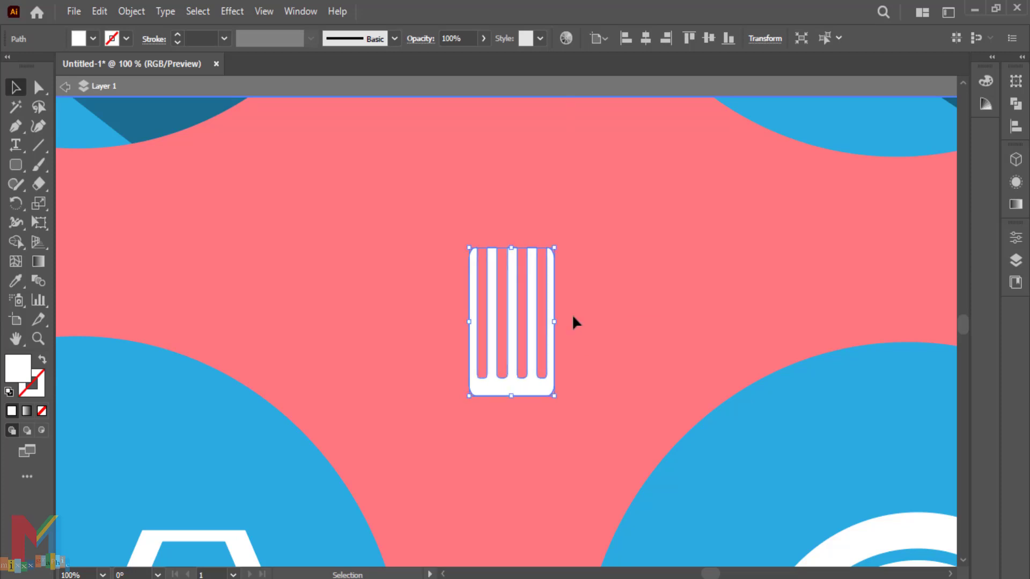
- Draw a long, thin white rounded rectangle down from the middle of the fork head's lower edge as the handle
{"action": "left_click", "coordinate": [590, 316]}
{"action": "scroll", "coordinate": [609, 305], "scroll_direction": "down", "scroll_amount": 3}
{"action": "left_click", "coordinate": [15, 164]}
{"action": "scroll", "coordinate": [522, 303], "scroll_direction": "down", "scroll_amount": 3}
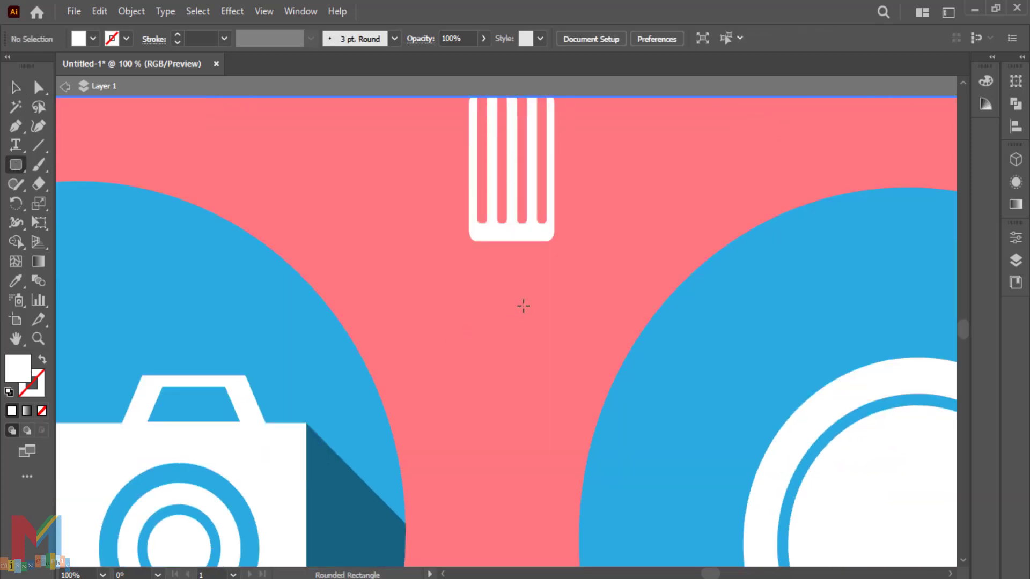
{"action": "left_click_drag", "start_coordinate": [520, 238], "coordinate": [504, 531]}
{"action": "key", "text": "v"}
{"action": "left_click", "coordinate": [292, 201]}
{"action": "scroll", "coordinate": [292, 201], "scroll_direction": "up", "scroll_amount": 2}
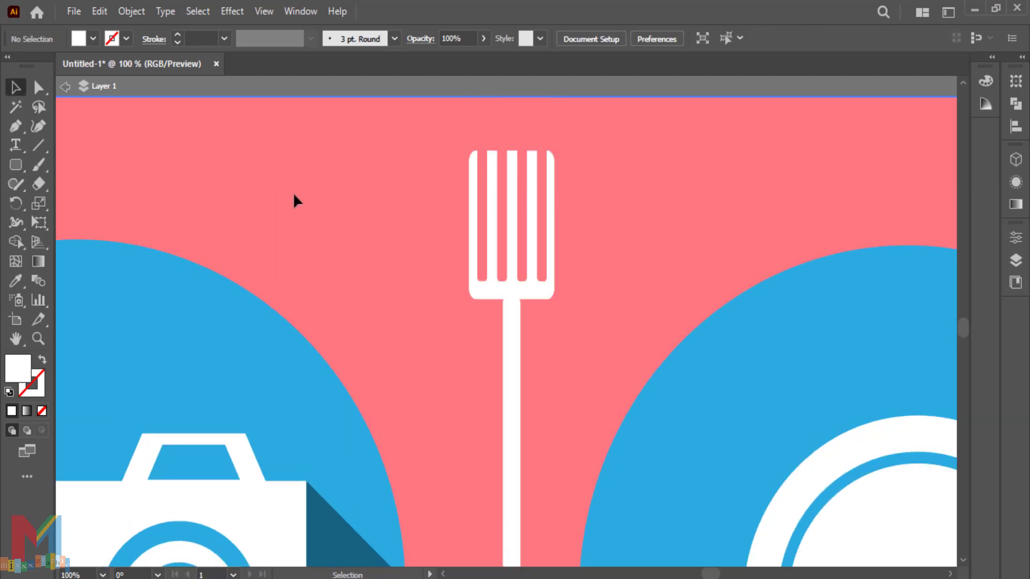
- Group the fork head with its handle and move the fork into the blue circle, just left of the plate
{"action": "key", "text": "ctrl+minus"}
{"action": "key", "text": "ctrl+minus"}
{"action": "scroll", "coordinate": [299, 193], "scroll_direction": "down", "scroll_amount": 1}
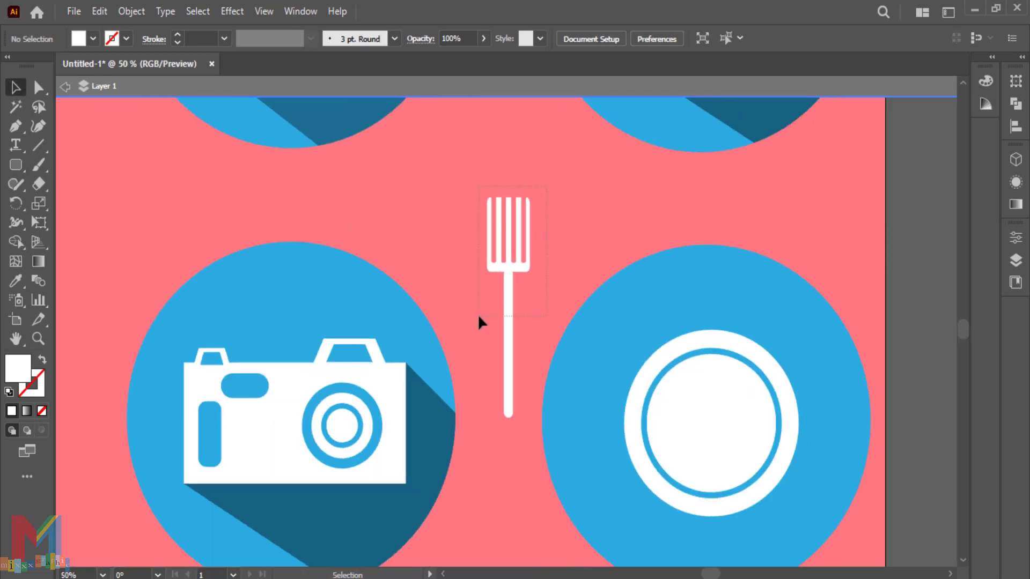
{"action": "right_click", "coordinate": [507, 303]}
{"action": "left_click", "coordinate": [539, 341]}
{"action": "left_click_drag", "start_coordinate": [508, 339], "coordinate": [600, 451]}
{"action": "left_click", "coordinate": [470, 319]}
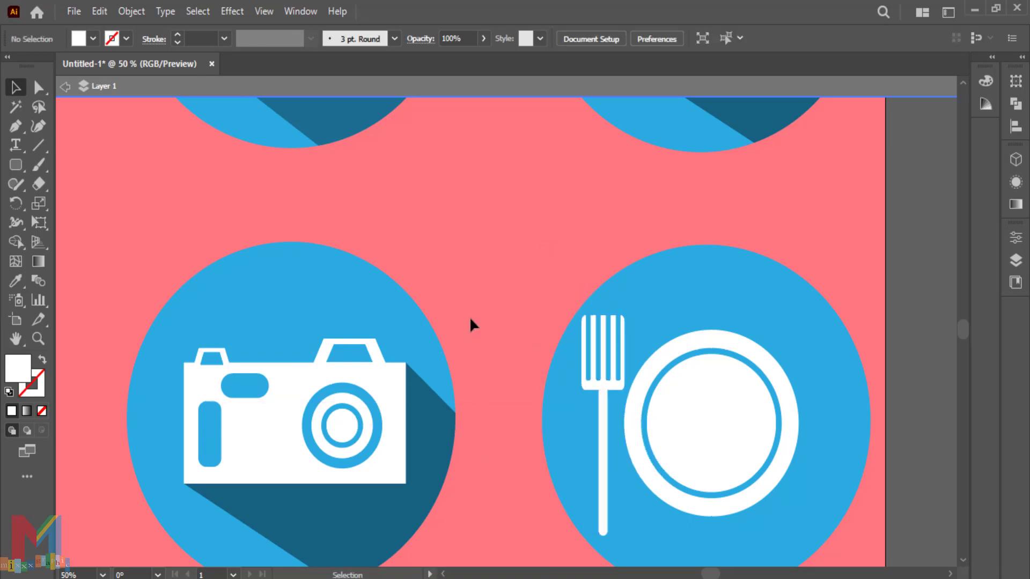
- Examine the fork's tines and the joint between its head and handle up close
{"action": "left_click_drag", "start_coordinate": [469, 329], "coordinate": [177, 265]}
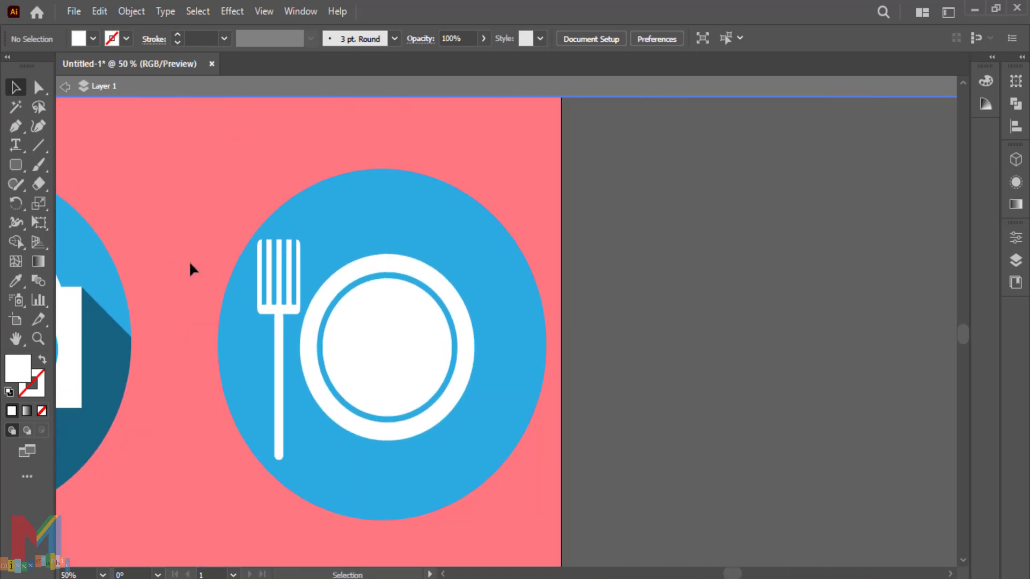
{"action": "left_click", "coordinate": [260, 303]}
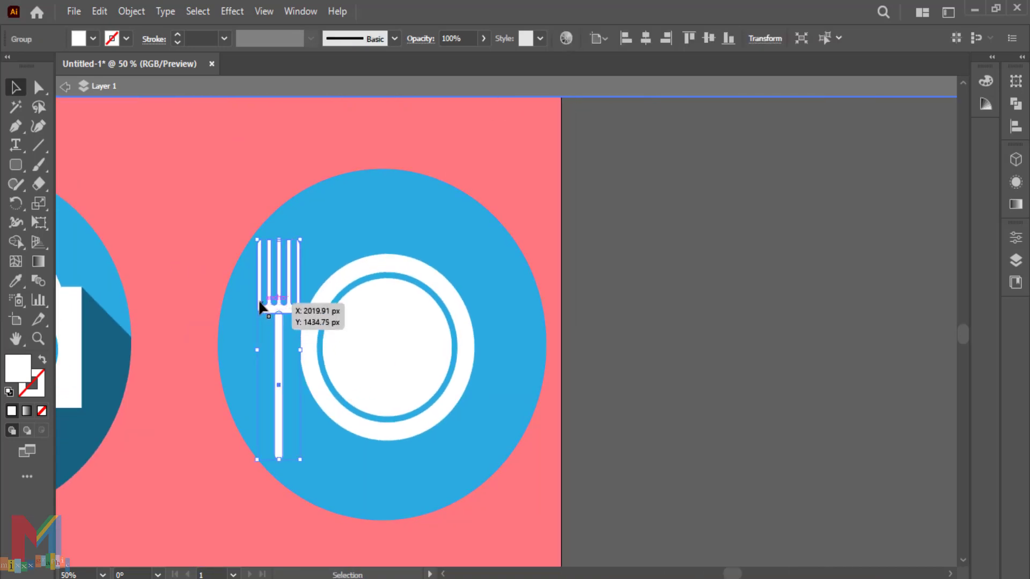
{"action": "key", "text": "ctrl+plus"}
{"action": "key", "text": "ctrl+plus"}
{"action": "key", "text": "ctrl+plus"}
{"action": "key", "text": "ctrl+plus"}
{"action": "key", "text": "a"}
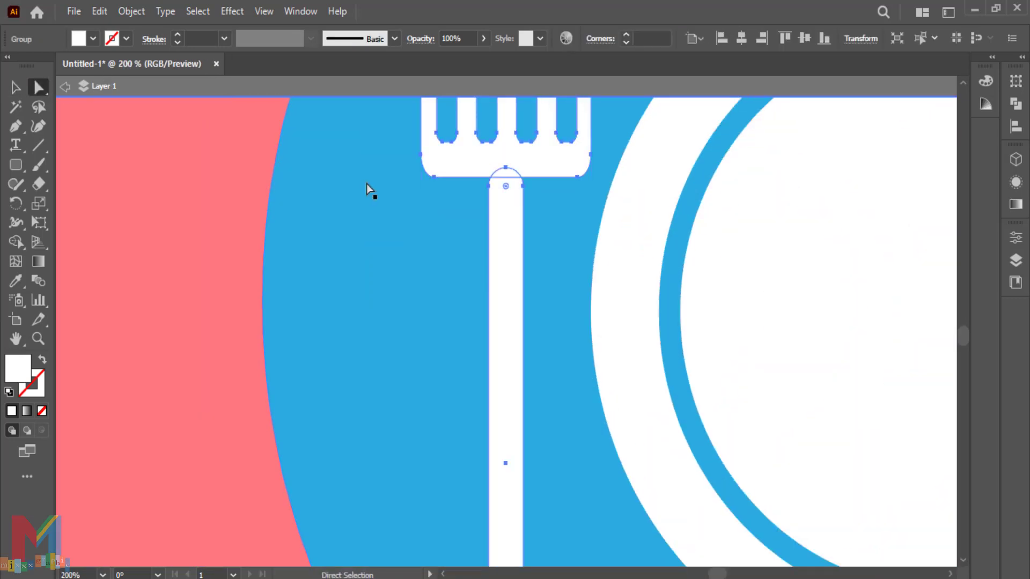
{"action": "left_click", "coordinate": [454, 170]}
{"action": "scroll", "coordinate": [462, 211], "scroll_direction": "up", "scroll_amount": 2}
{"action": "scroll", "coordinate": [558, 264], "scroll_direction": "up", "scroll_amount": 7}
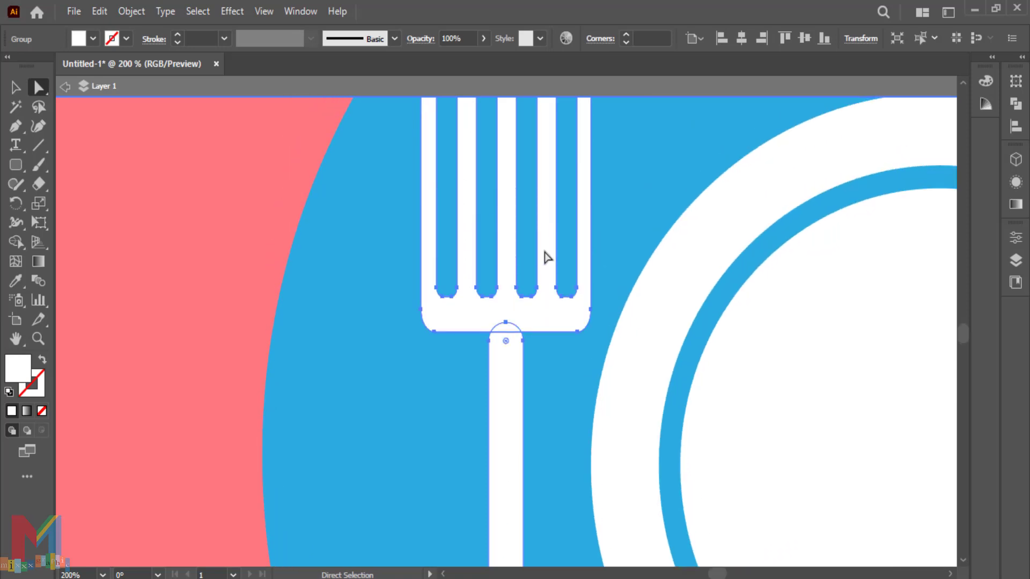
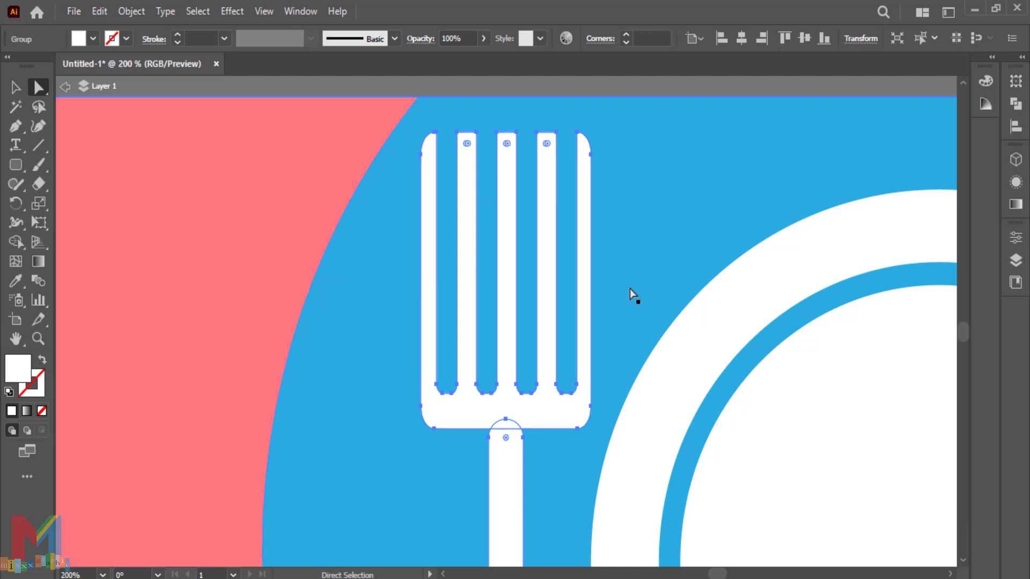
{"action": "left_click", "coordinate": [629, 241]}
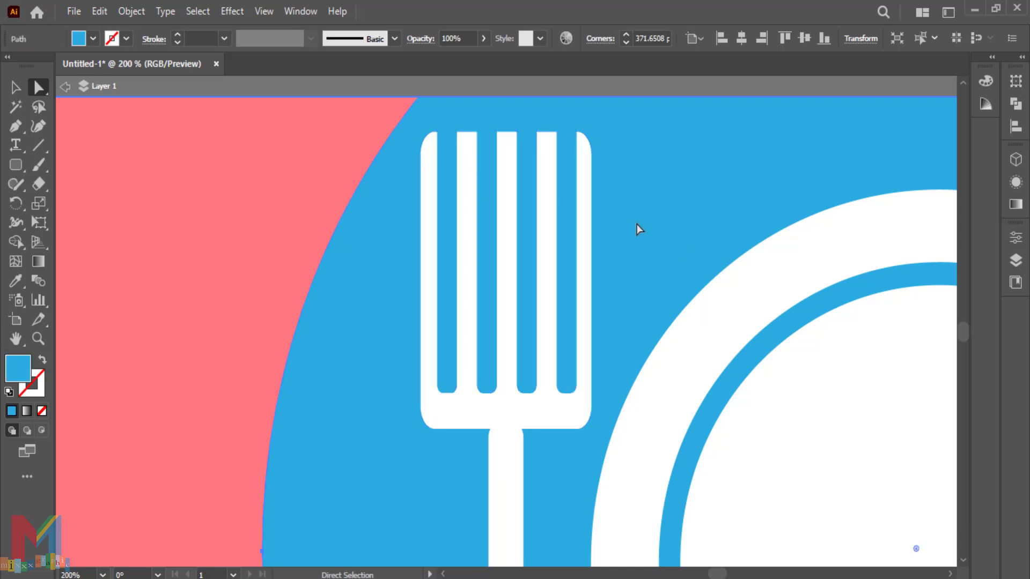
{"action": "key", "text": "ctrl+minus"}
{"action": "key", "text": "ctrl+minus"}
{"action": "key", "text": "ctrl+minus"}
{"action": "key", "text": "ctrl+minus"}
{"action": "key", "text": "ctrl+minus"}
{"action": "left_click", "coordinate": [647, 229]}
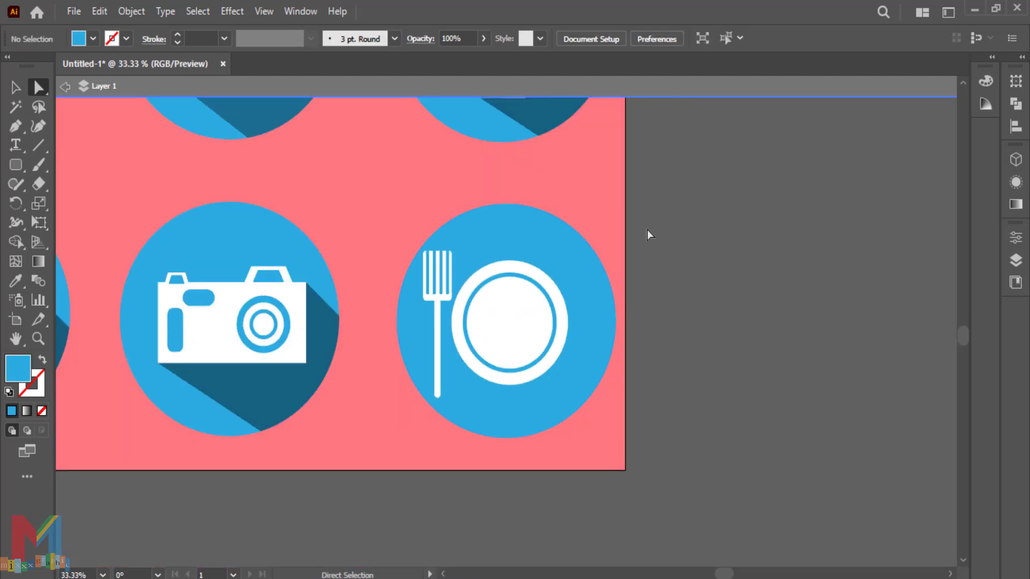
- Draw a tall, narrow ellipse on the empty canvas right of the artboard and fill it with white
{"action": "left_click_drag", "start_coordinate": [16, 164], "coordinate": [81, 203]}
{"action": "left_click_drag", "start_coordinate": [698, 237], "coordinate": [665, 321]}
{"action": "left_click", "coordinate": [94, 39]}
{"action": "left_click", "coordinate": [31, 65]}
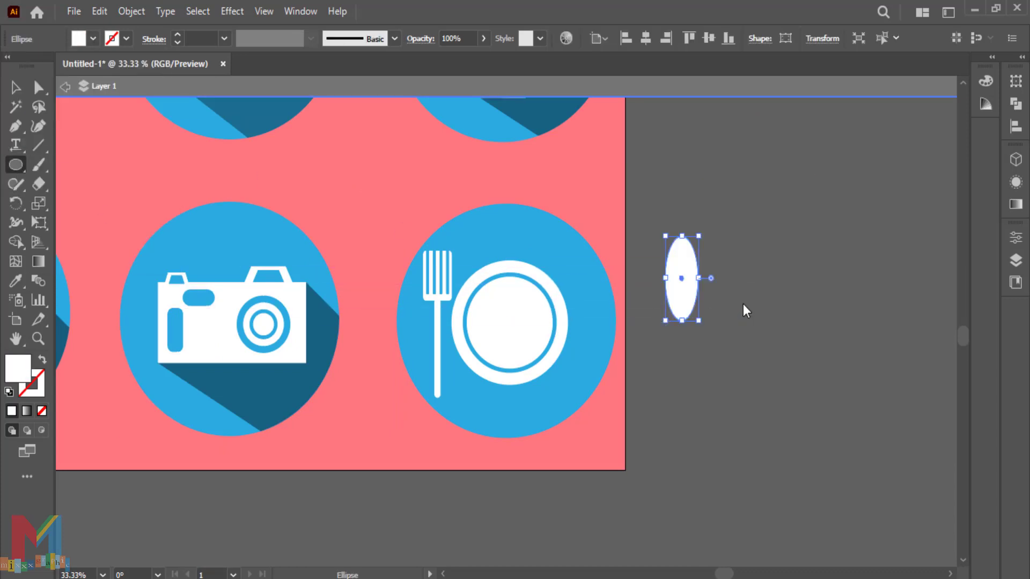
- Delete the ellipse's right anchor point to leave a half-ellipse knife blade with a straight right edge
{"action": "left_click", "coordinate": [40, 89]}
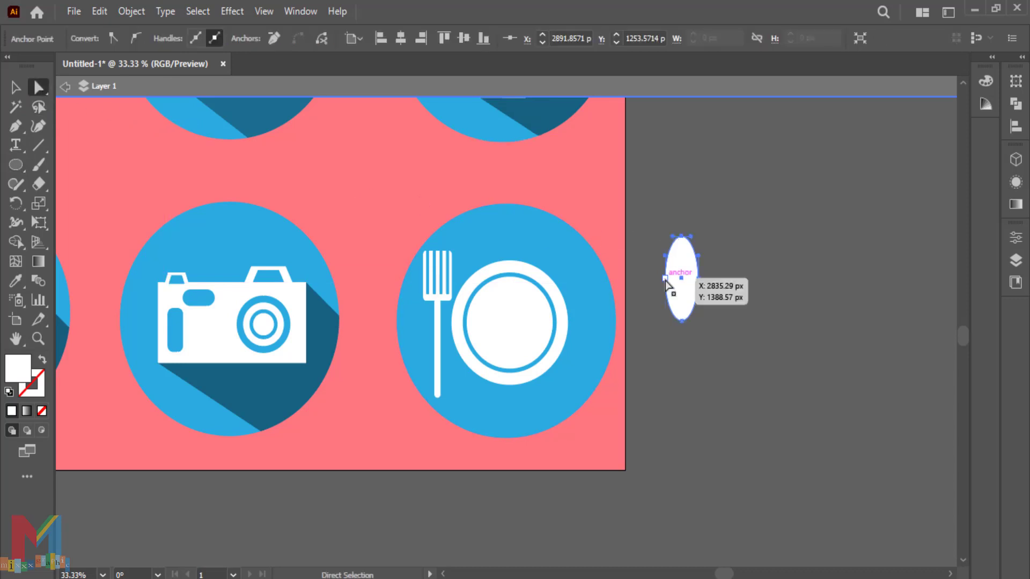
{"action": "left_click", "coordinate": [698, 278]}
{"action": "key", "text": "Delete"}
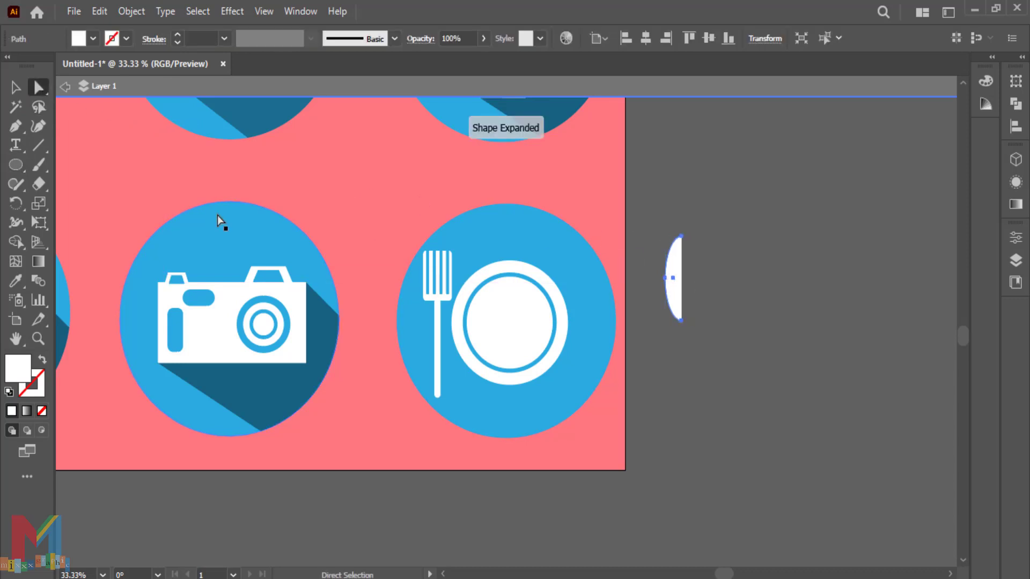
{"action": "left_click", "coordinate": [15, 87]}
{"action": "left_click", "coordinate": [733, 372]}
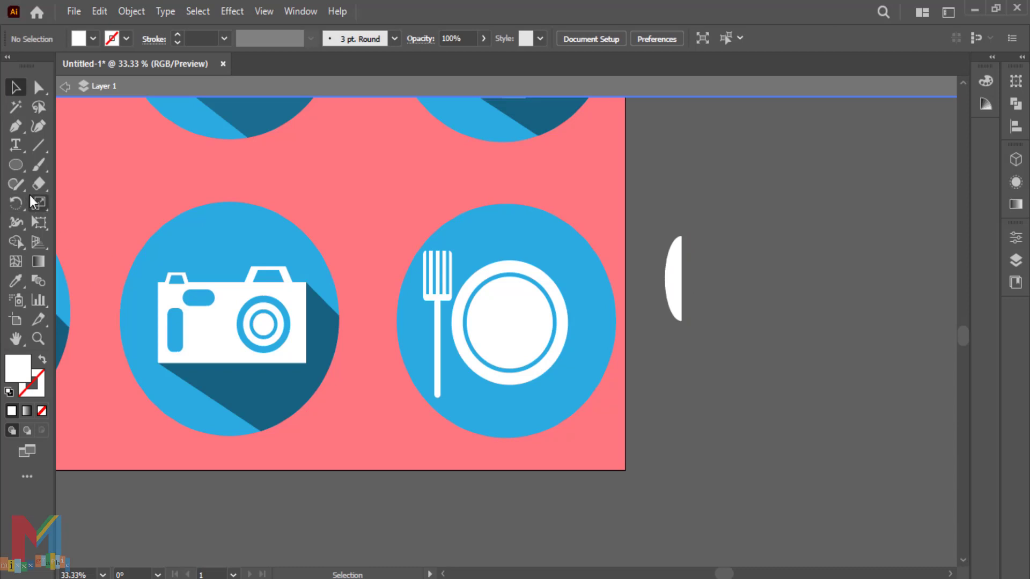
- Draw a thin white rounded-rectangle handle down from the blade's lower end, flush with its straight edge
{"action": "key", "text": "ctrl+plus"}
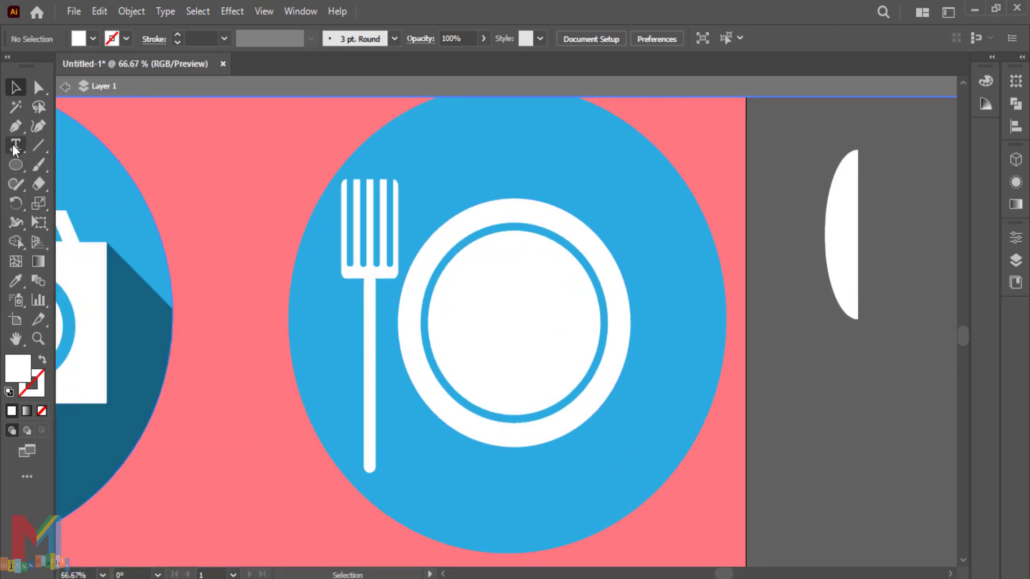
{"action": "left_click_drag", "start_coordinate": [15, 165], "coordinate": [61, 182]}
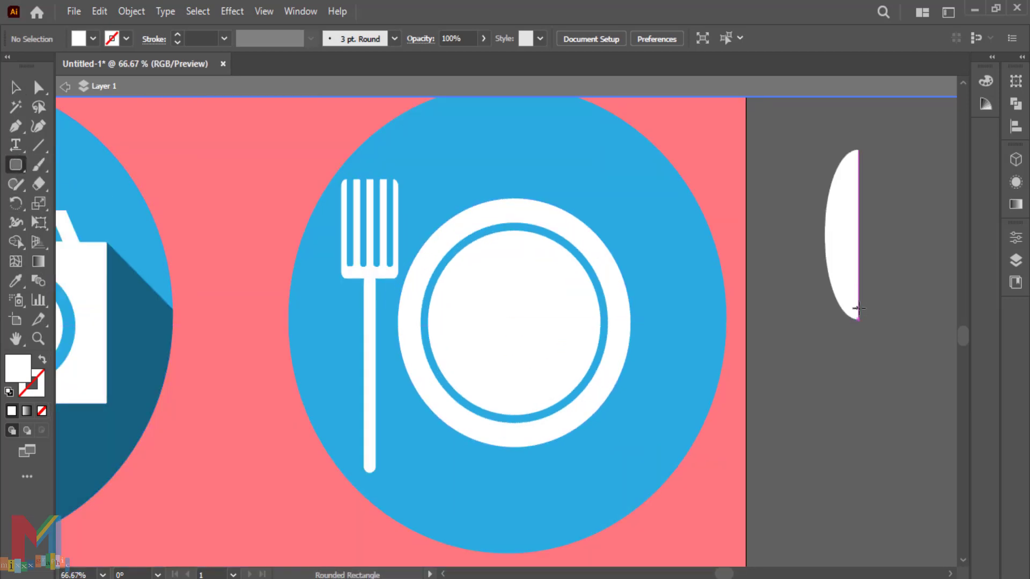
{"action": "left_click_drag", "start_coordinate": [858, 308], "coordinate": [847, 540]}
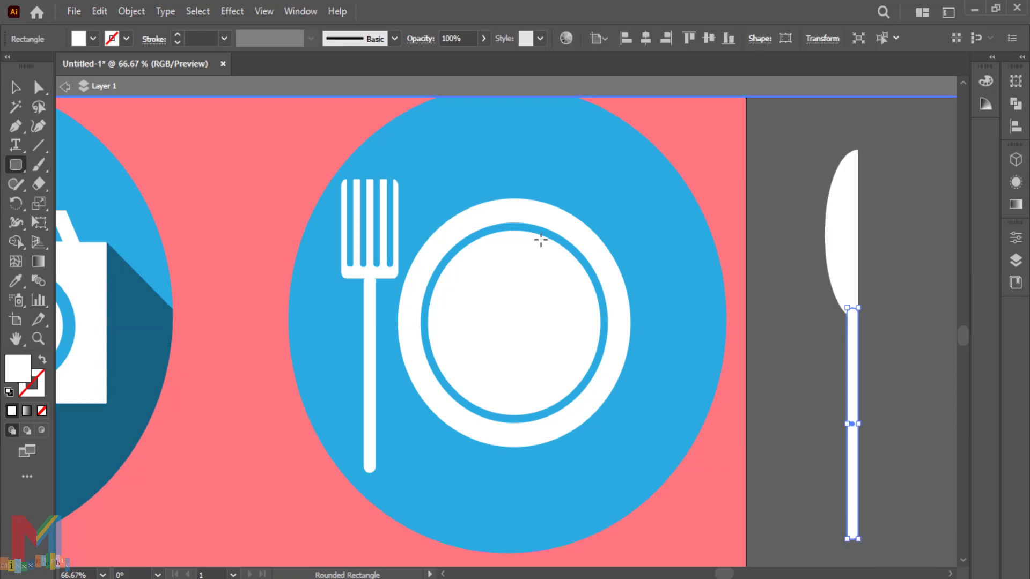
{"action": "left_click", "coordinate": [13, 87]}
{"action": "left_click", "coordinate": [752, 256]}
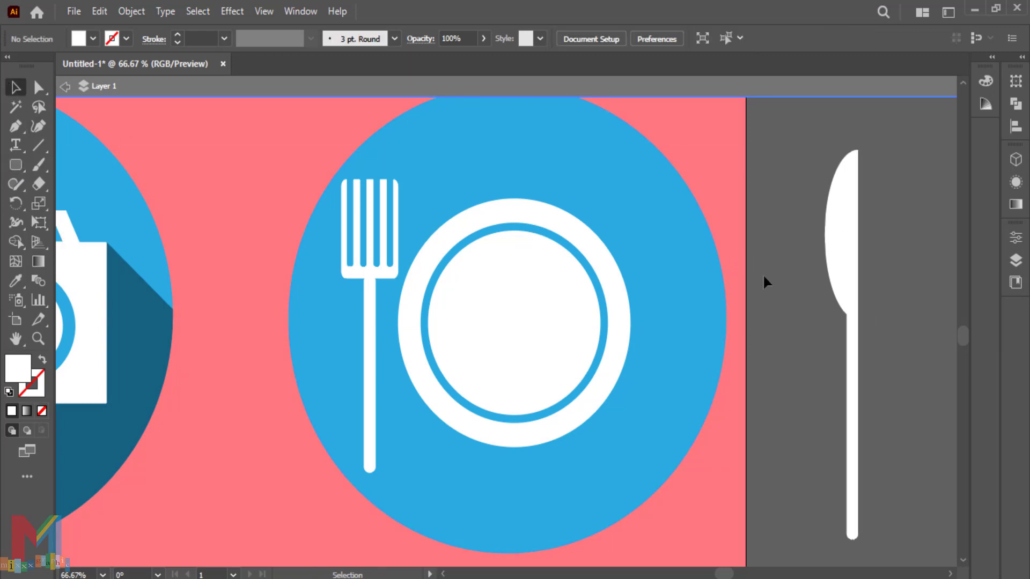
- Group the knife blade with its handle and scale the knife down to about the fork's height
{"action": "left_click", "coordinate": [853, 421]}
{"action": "left_click_drag", "start_coordinate": [853, 427], "coordinate": [853, 427]}
{"action": "left_click", "coordinate": [888, 375]}
{"action": "mouse_move", "coordinate": [816, 376]}
{"action": "left_mouse_down"}
{"action": "mouse_move", "coordinate": [671, 361]}
{"action": "mouse_move", "coordinate": [815, 365]}
{"action": "left_mouse_up"}
{"action": "right_click", "coordinate": [849, 351]}
{"action": "left_click", "coordinate": [885, 343]}
{"action": "left_click_drag", "start_coordinate": [820, 508], "coordinate": [811, 404]}
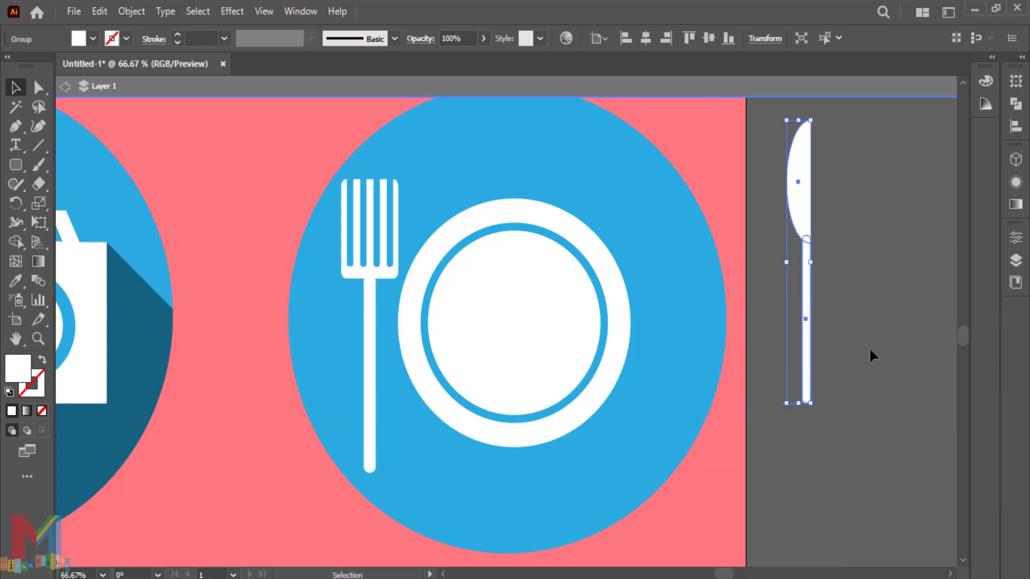
- Place the knife in the blue circle just right of the plate and enlarge it slightly to match the fork
{"action": "left_click", "coordinate": [869, 351]}
{"action": "left_click_drag", "start_coordinate": [806, 332], "coordinate": [660, 385]}
{"action": "left_click_drag", "start_coordinate": [639, 457], "coordinate": [636, 479]}
{"action": "left_click", "coordinate": [824, 437]}
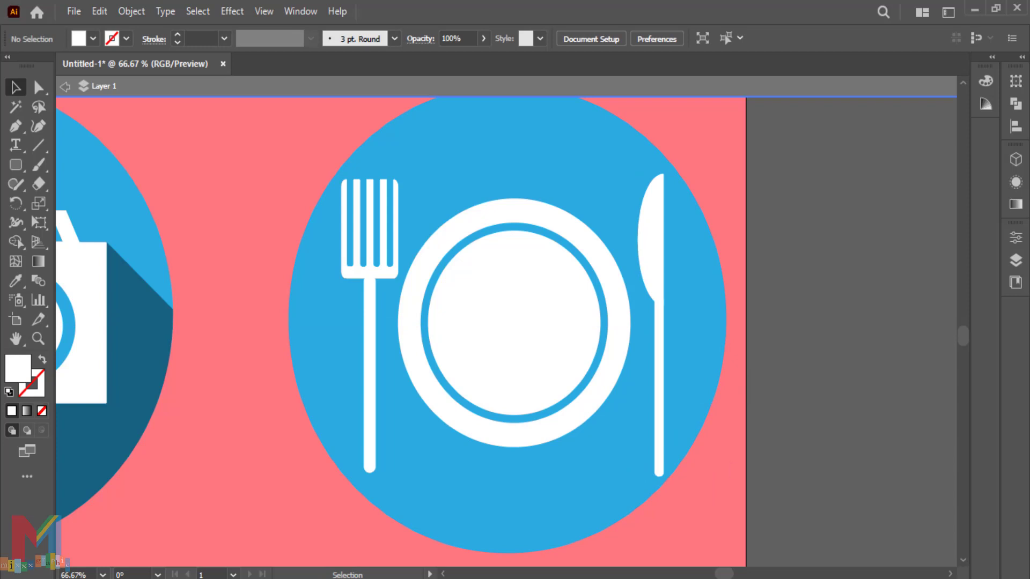
{"action": "left_click_drag", "start_coordinate": [660, 377], "coordinate": [659, 369]}
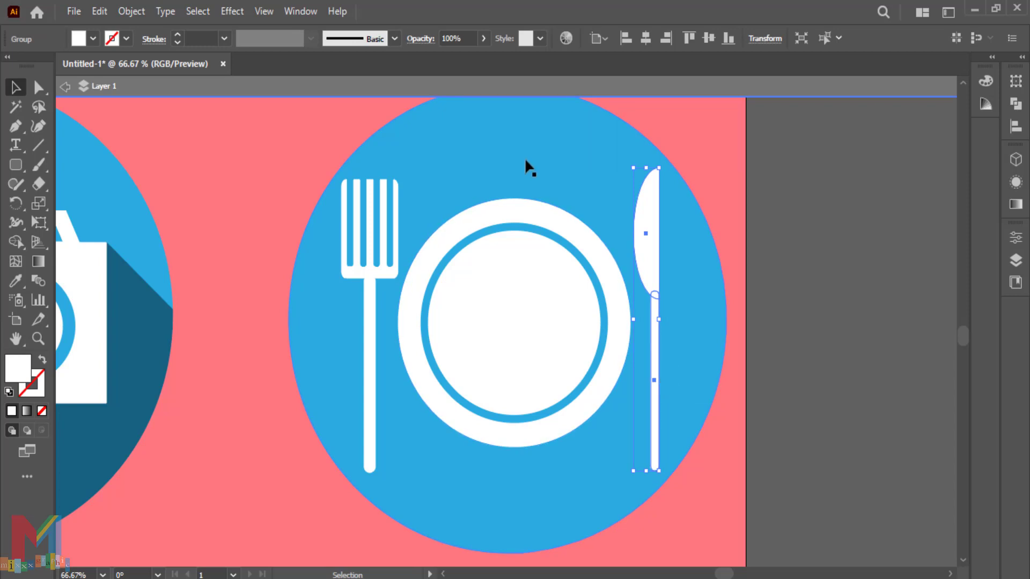
- Show the rulers and use a horizontal guide to level the knife's lower end with the fork's
{"action": "key", "text": "ctrl+r"}
{"action": "left_click_drag", "start_coordinate": [489, 82], "coordinate": [488, 131]}
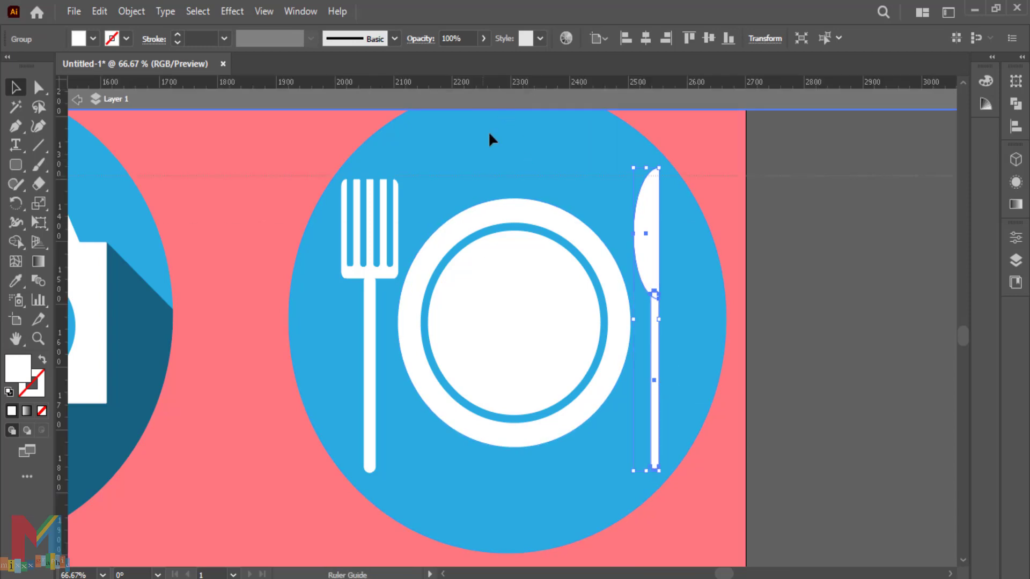
{"action": "left_click_drag", "start_coordinate": [454, 470], "coordinate": [454, 473]}
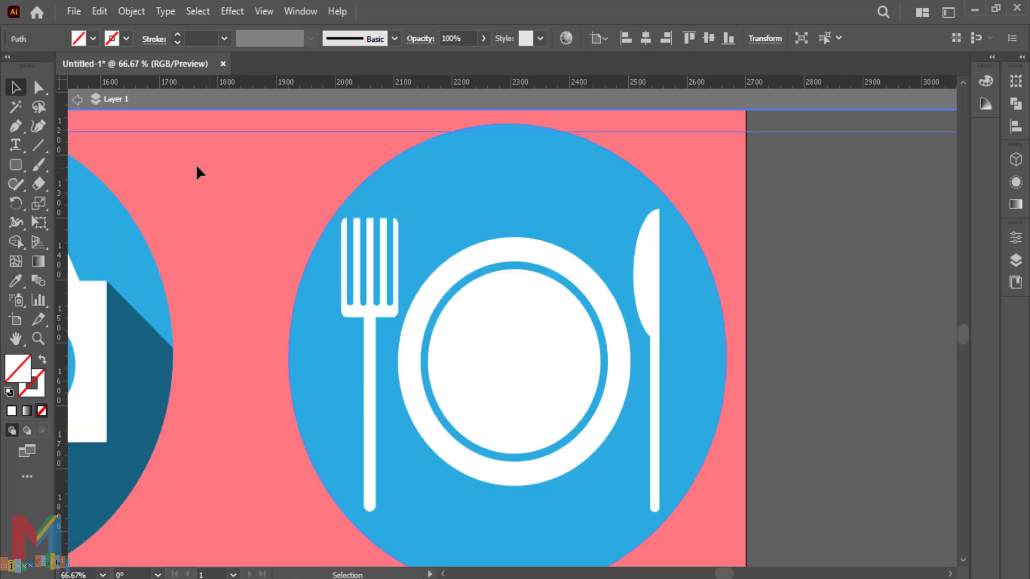
- Draw a closed shadow outline with the Pen tool from the plate's upper edge, beyond the blue circle's lower right, to the plate's lower-left edge
{"action": "left_click", "coordinate": [15, 126]}
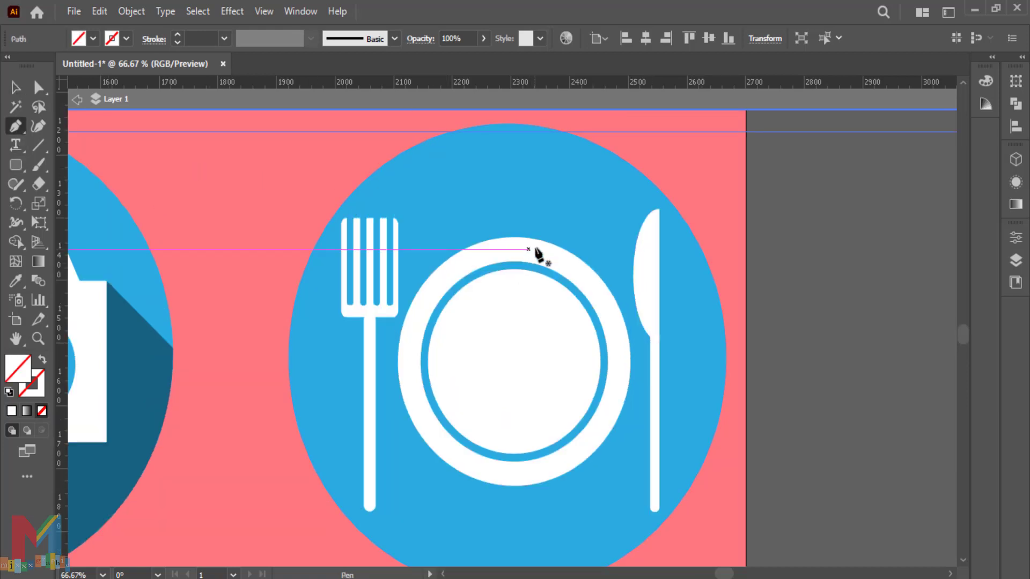
{"action": "left_click", "coordinate": [538, 240]}
{"action": "left_click", "coordinate": [796, 406]}
{"action": "scroll", "coordinate": [796, 376], "scroll_direction": "down", "scroll_amount": 5}
{"action": "left_click", "coordinate": [789, 354]}
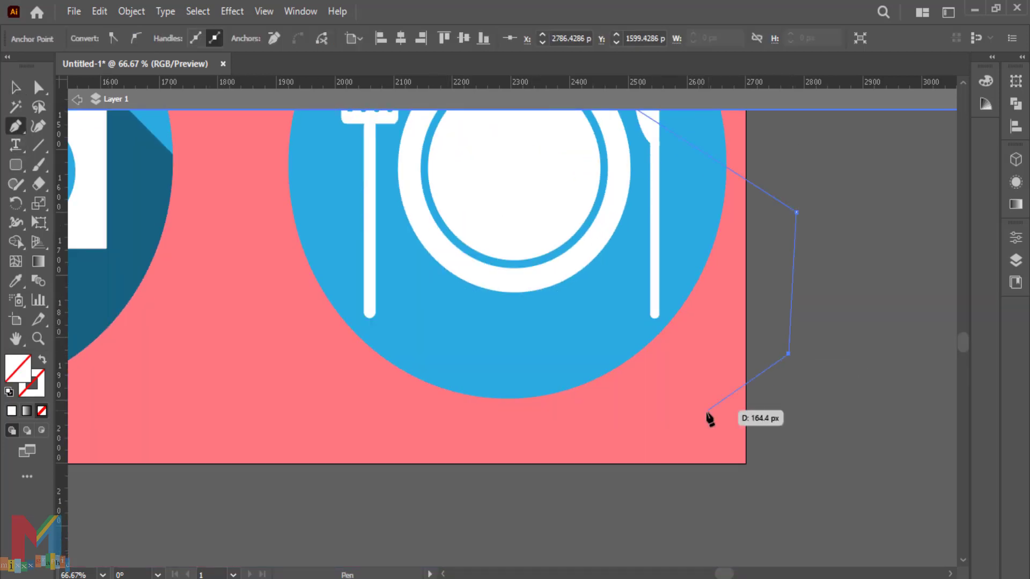
{"action": "left_click", "coordinate": [707, 412]}
{"action": "left_click", "coordinate": [640, 426]}
{"action": "left_click", "coordinate": [557, 418]}
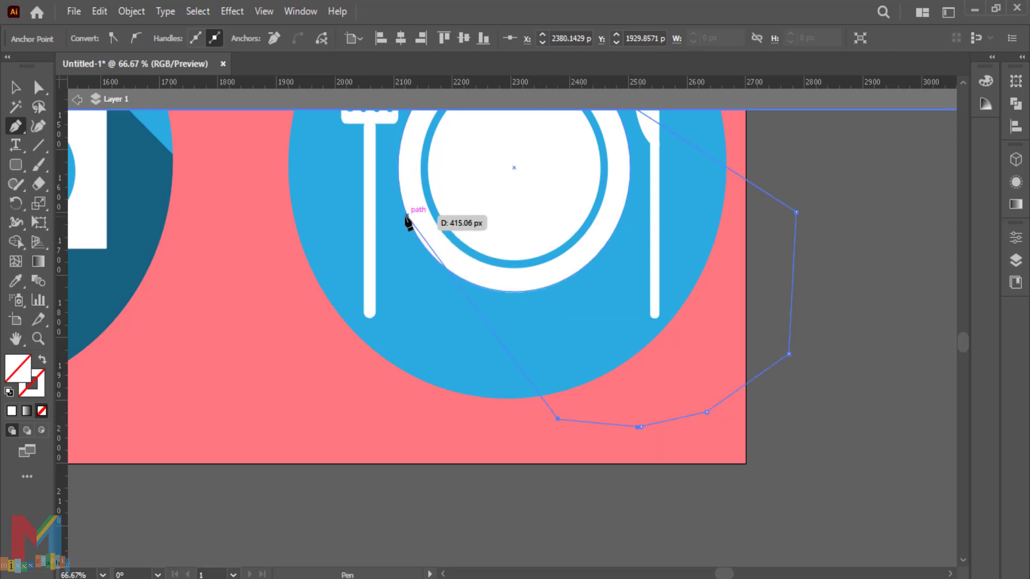
{"action": "left_click", "coordinate": [419, 239]}
{"action": "scroll", "coordinate": [420, 241], "scroll_direction": "up", "scroll_amount": 3}
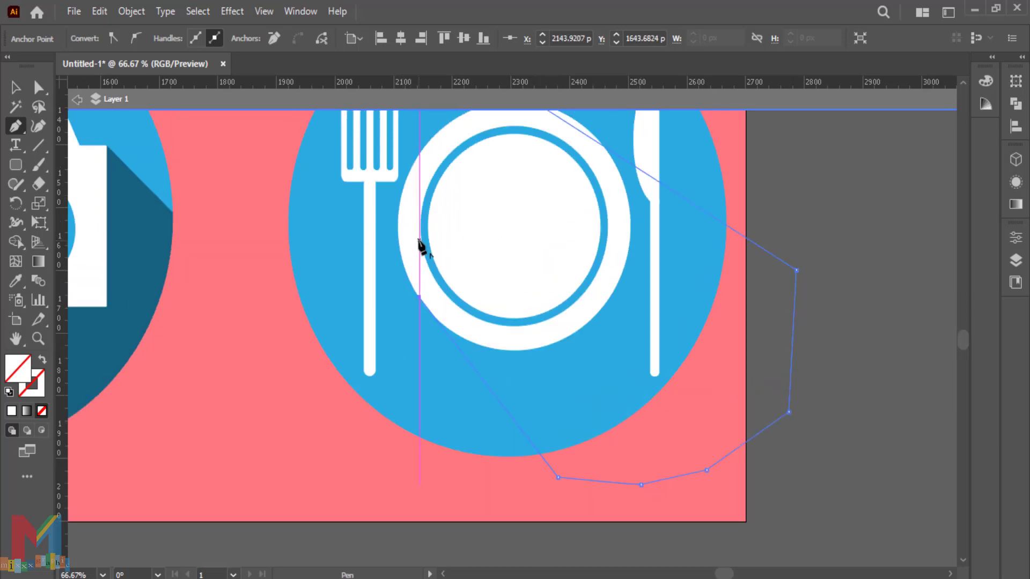
{"action": "left_click", "coordinate": [538, 144]}
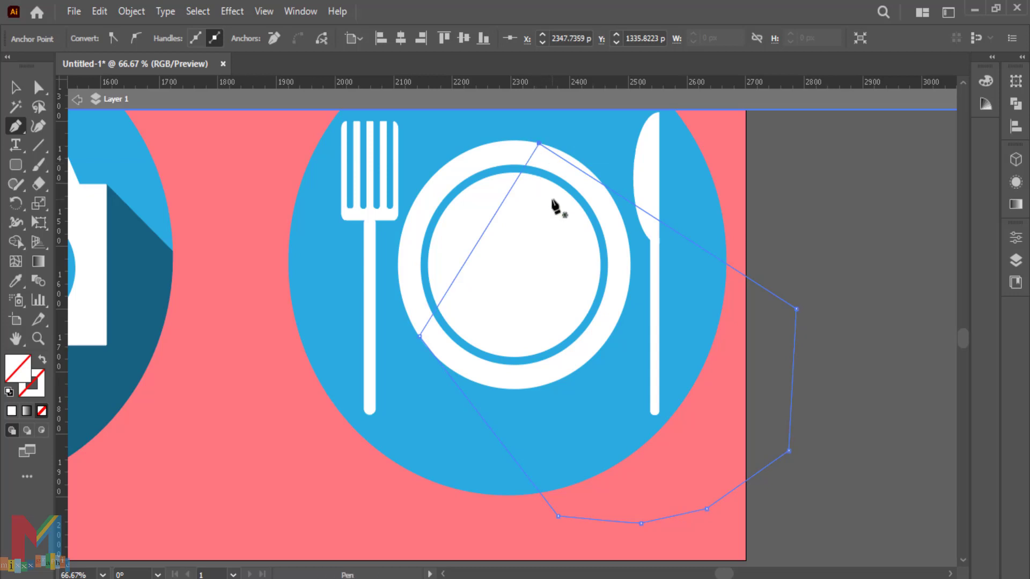
- Fill the plate's shadow outline with black
{"action": "left_click", "coordinate": [39, 87]}
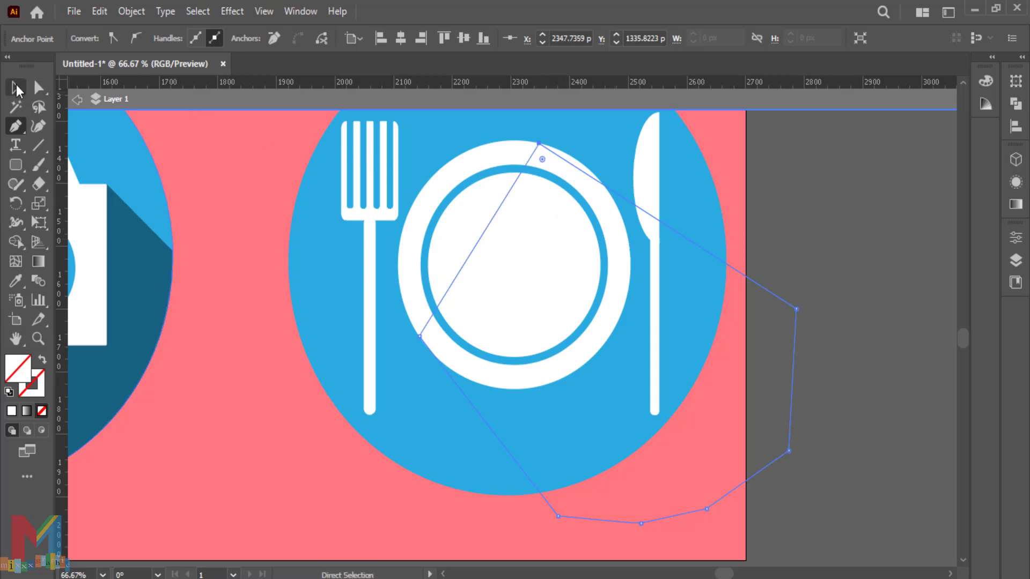
{"action": "left_click", "coordinate": [16, 87]}
{"action": "left_click", "coordinate": [818, 293]}
{"action": "left_click", "coordinate": [795, 316]}
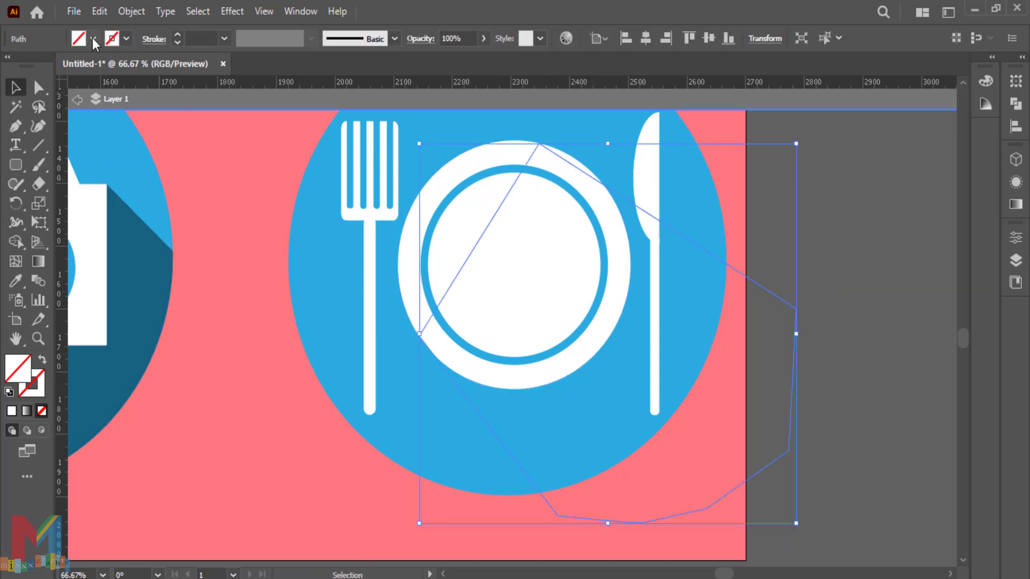
{"action": "left_click", "coordinate": [93, 39]}
{"action": "left_click", "coordinate": [32, 113]}
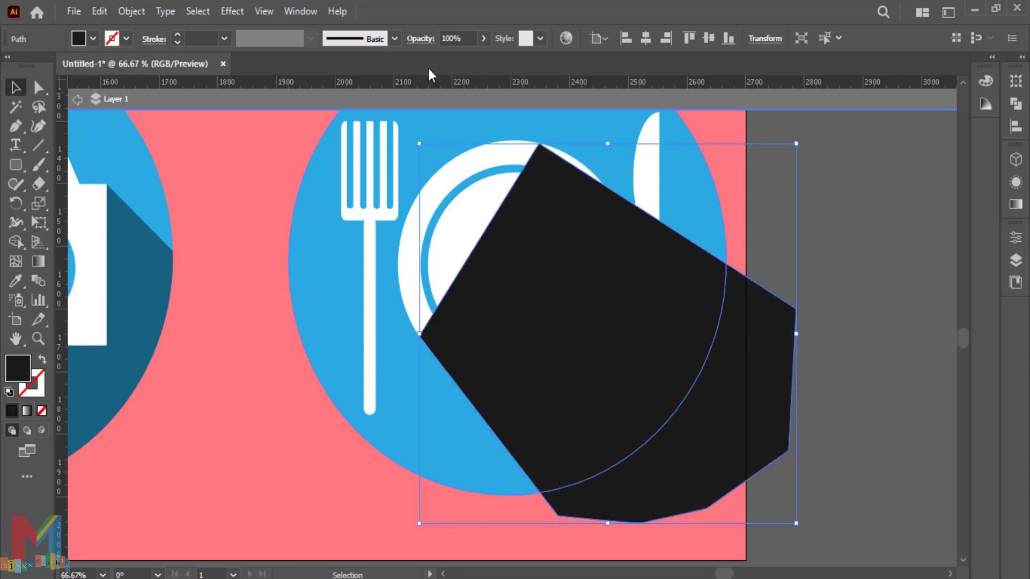
- Set the plate shadow's blending mode to Multiply and its opacity to 50%
{"action": "left_click", "coordinate": [420, 39]}
{"action": "left_click", "coordinate": [306, 66]}
{"action": "left_click", "coordinate": [299, 119]}
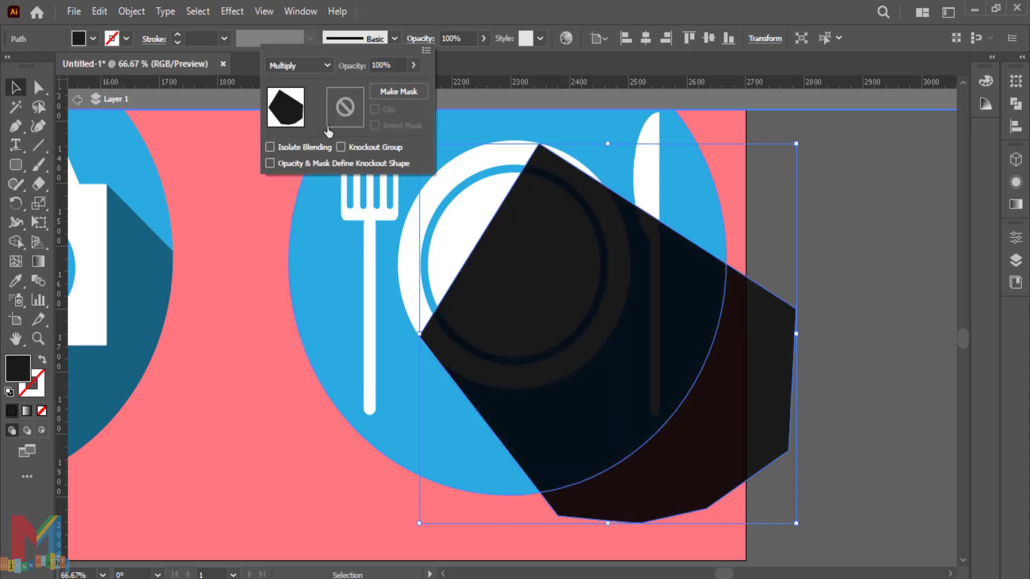
{"action": "left_click_drag", "start_coordinate": [404, 87], "coordinate": [383, 86]}
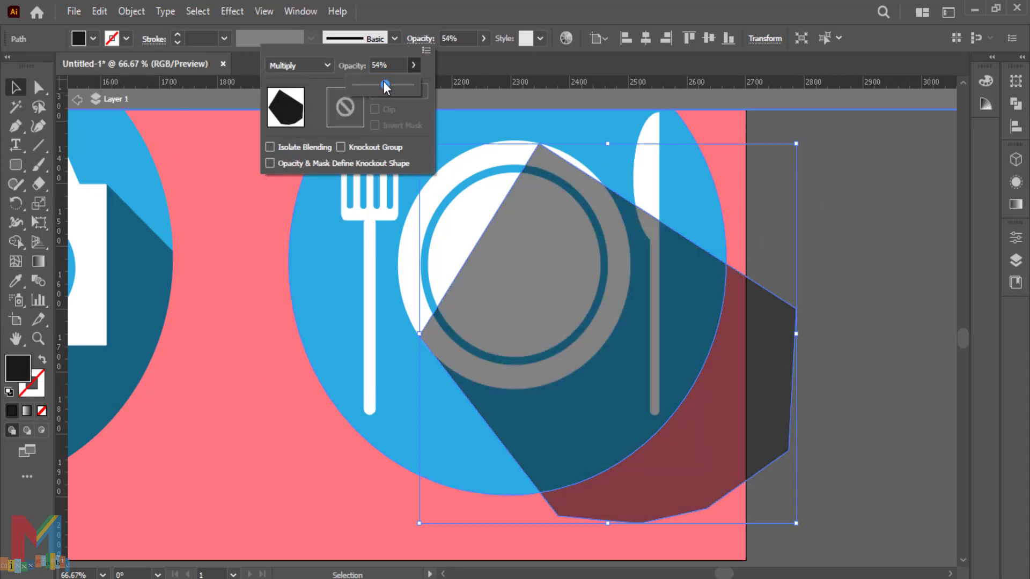
{"action": "left_click", "coordinate": [856, 219]}
{"action": "left_click", "coordinate": [513, 86]}
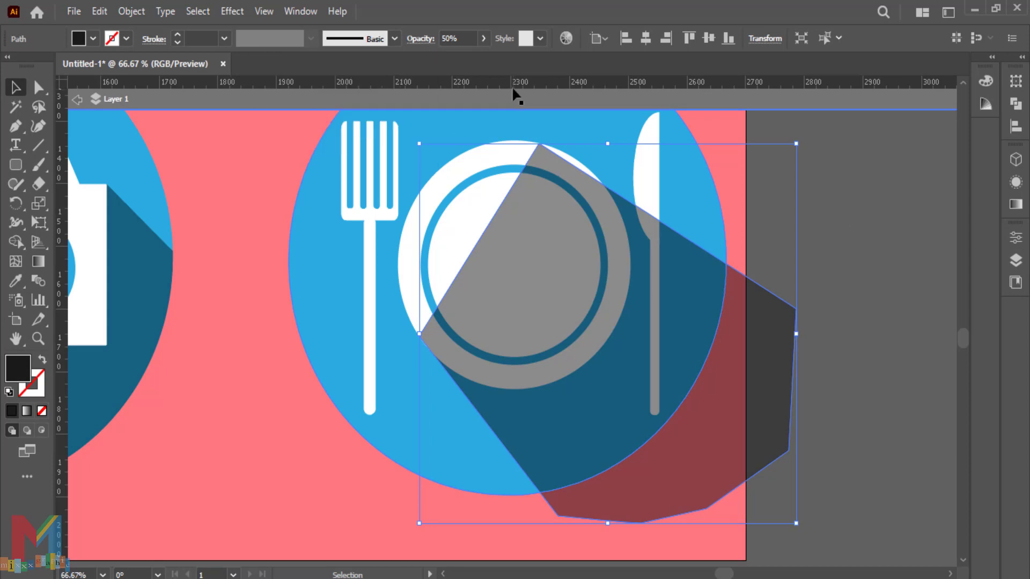
- Send the shadow backward behind the knife, the plate and its inner ring, keeping it above the blue circle
{"action": "key", "text": "a"}
{"action": "key", "text": "ctrl+bracketleft"}
{"action": "key", "text": "ctrl+bracketleft"}
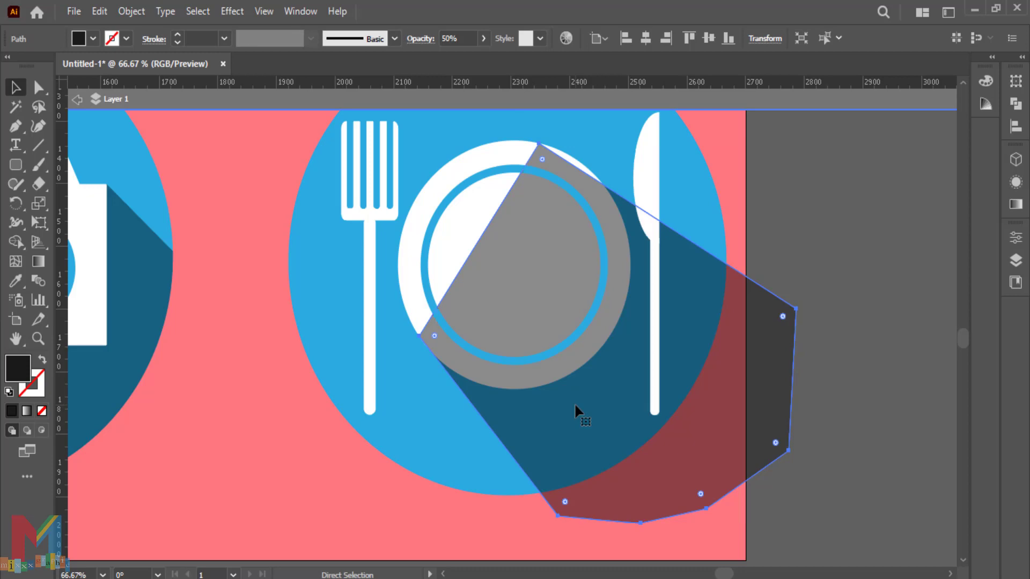
{"action": "key", "text": "ctrl+bracketleft"}
{"action": "key", "text": "v"}
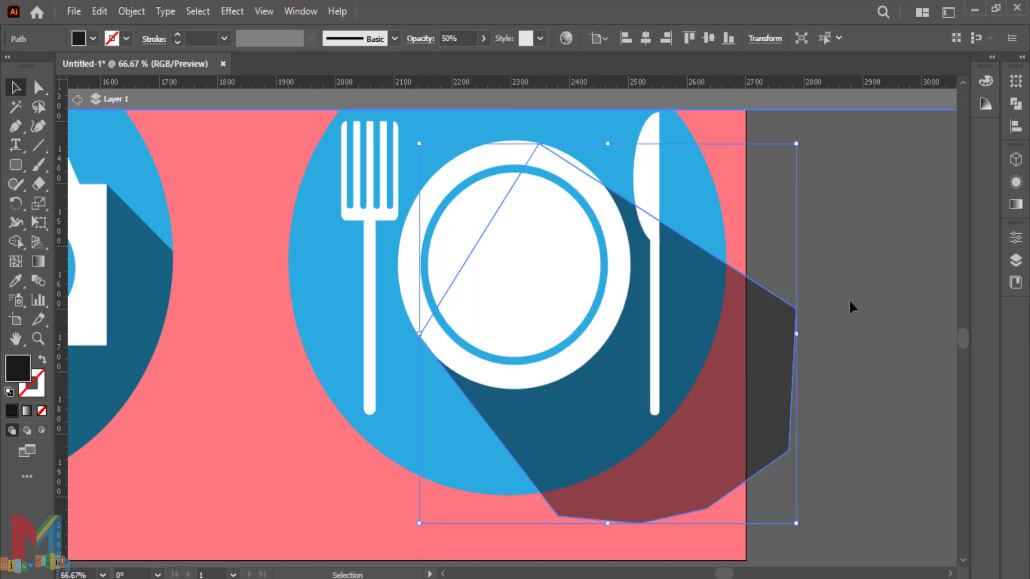
- Trim away the part of the plate's shadow outside the blue circle with the Shape Builder
{"action": "left_click_drag", "start_coordinate": [848, 299], "coordinate": [413, 445]}
{"action": "key", "text": "shift+m"}
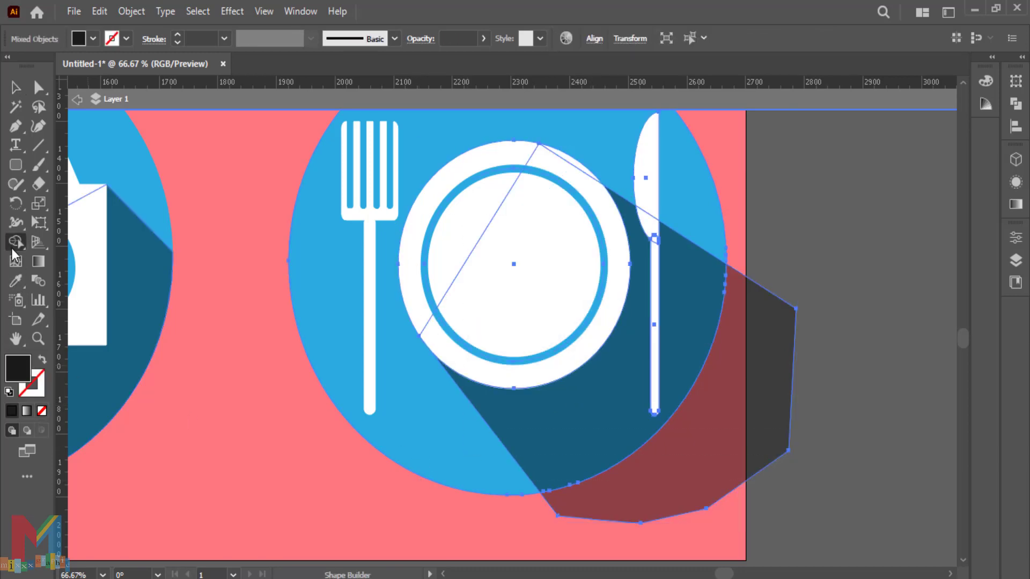
{"action": "left_click", "coordinate": [680, 482], "text": "alt"}
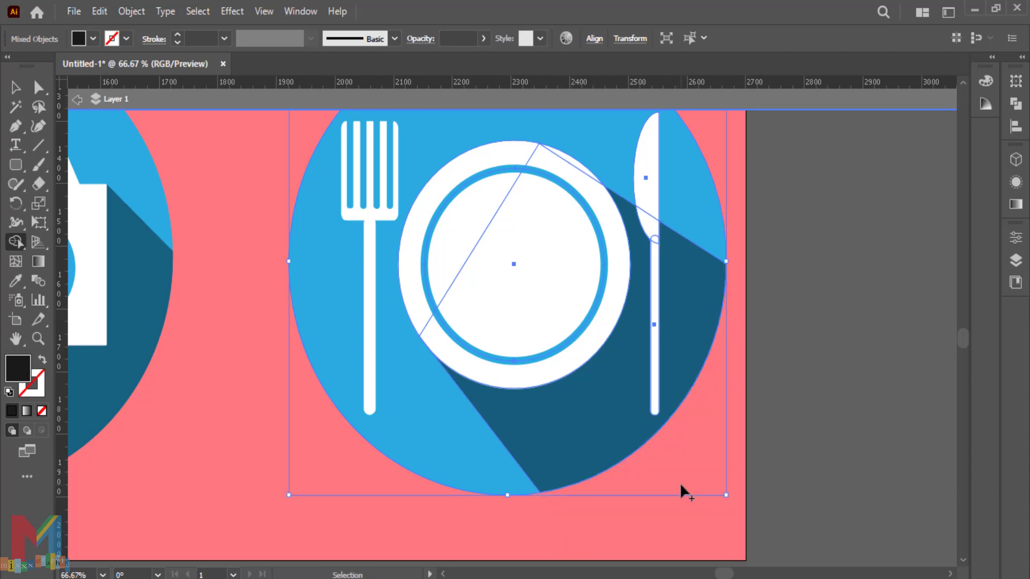
- Move the horizontal guide down below the artboard, clear of the icons, and deselect everything
{"action": "key", "text": "ctrl+minus"}
{"action": "key", "text": "ctrl+minus"}
{"action": "key", "text": "ctrl+minus"}
{"action": "key", "text": "ctrl+minus"}
{"action": "scroll", "coordinate": [643, 483], "scroll_direction": "up", "scroll_amount": 3}
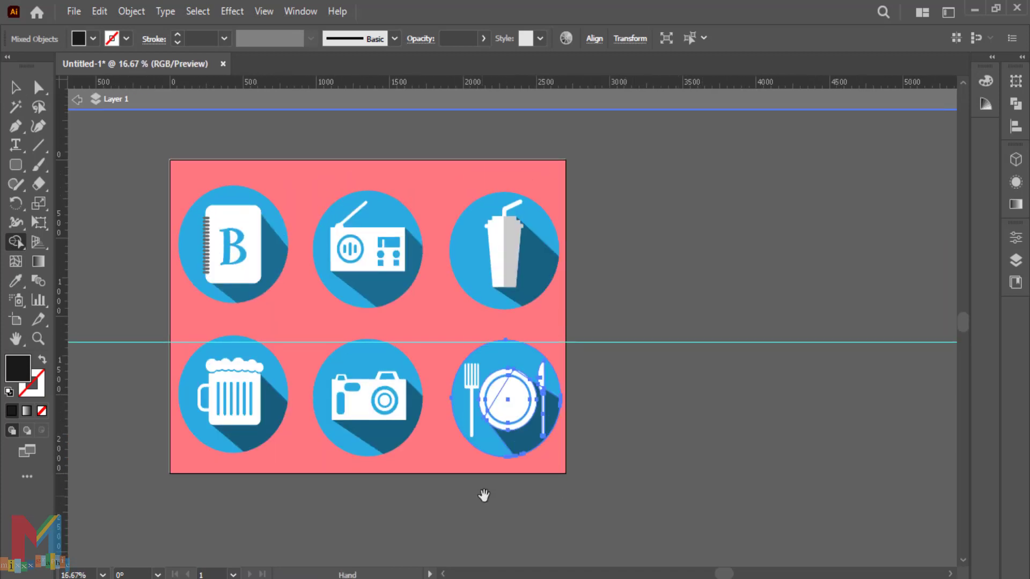
{"action": "scroll", "coordinate": [537, 499], "scroll_direction": "left", "scroll_amount": 3}
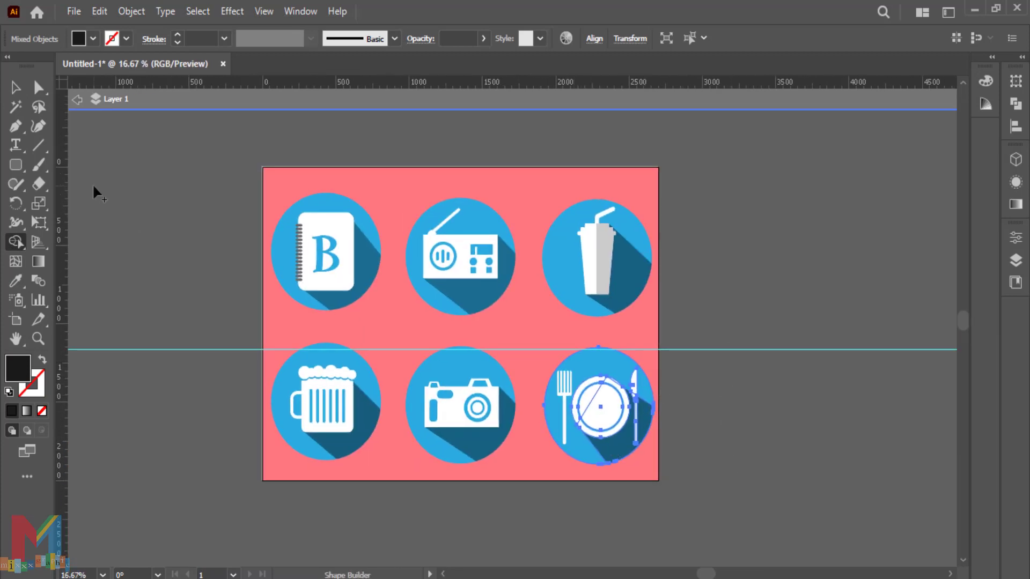
{"action": "key", "text": "v"}
{"action": "left_click_drag", "start_coordinate": [703, 349], "coordinate": [700, 534]}
{"action": "left_click", "coordinate": [757, 365]}
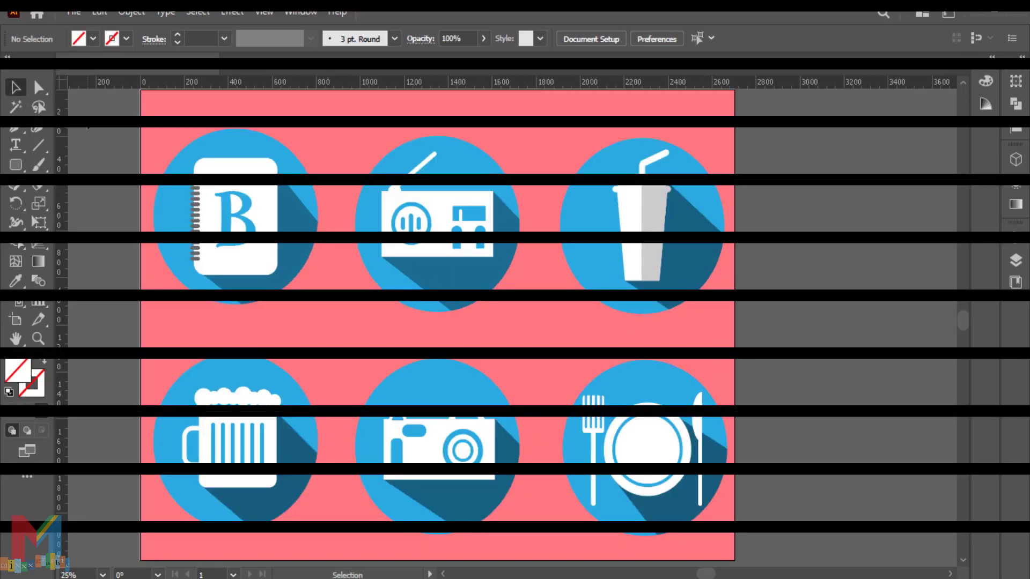